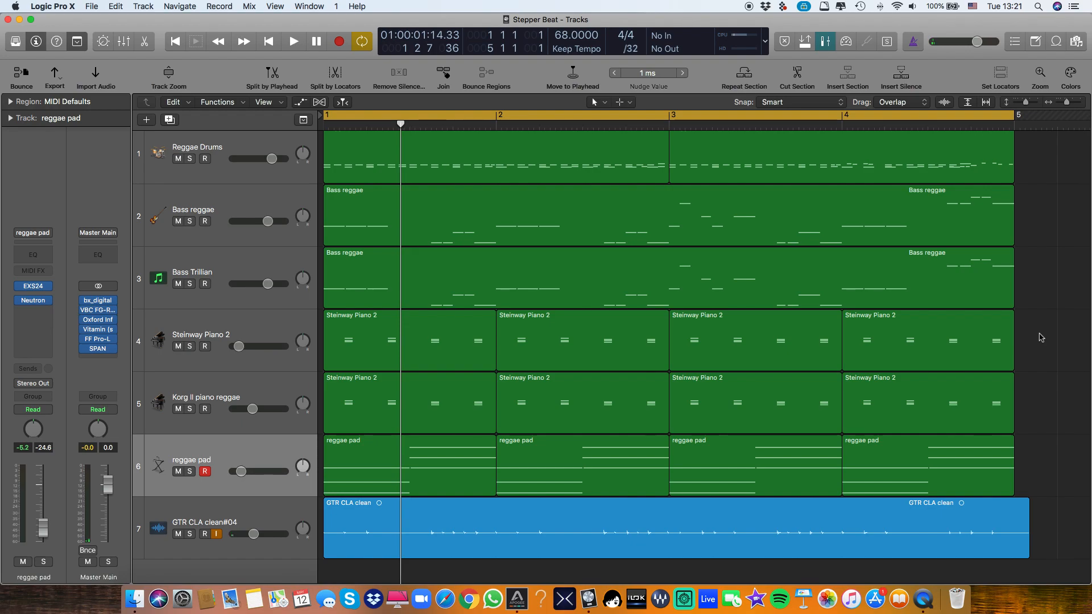
- Play the arrangement from the beginning through bar 4 and stop playback
{"action": "key", "text": "Return"}
{"action": "key", "text": "space"}
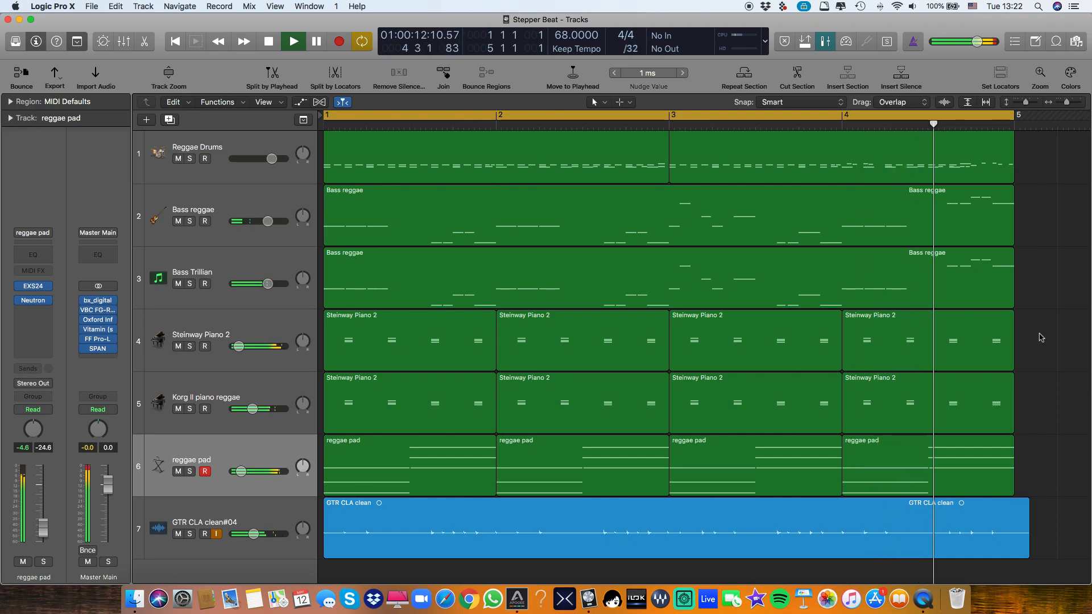
{"action": "key", "text": "space"}
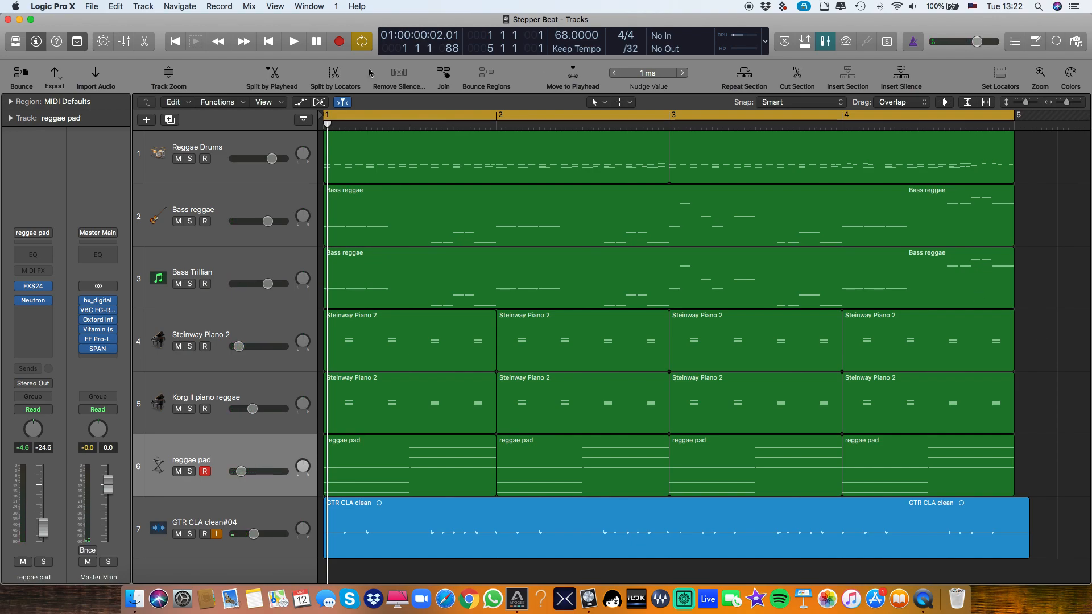
- Save the project under the new name "Stepper Beat NEW!" in the Stepper Beat folder
{"action": "left_click", "coordinate": [85, 6]}
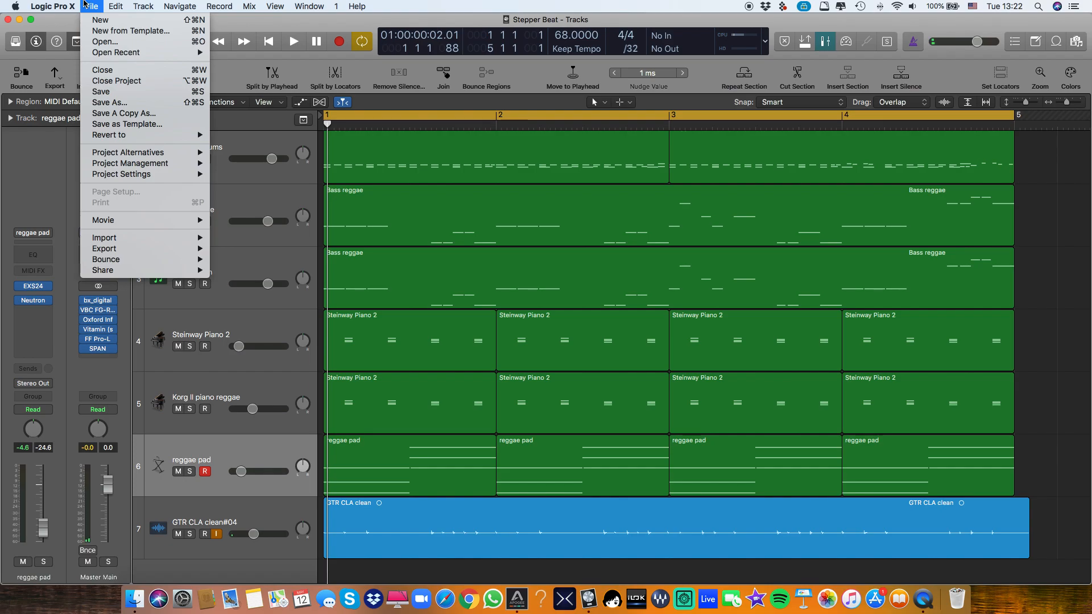
{"action": "left_click", "coordinate": [141, 105]}
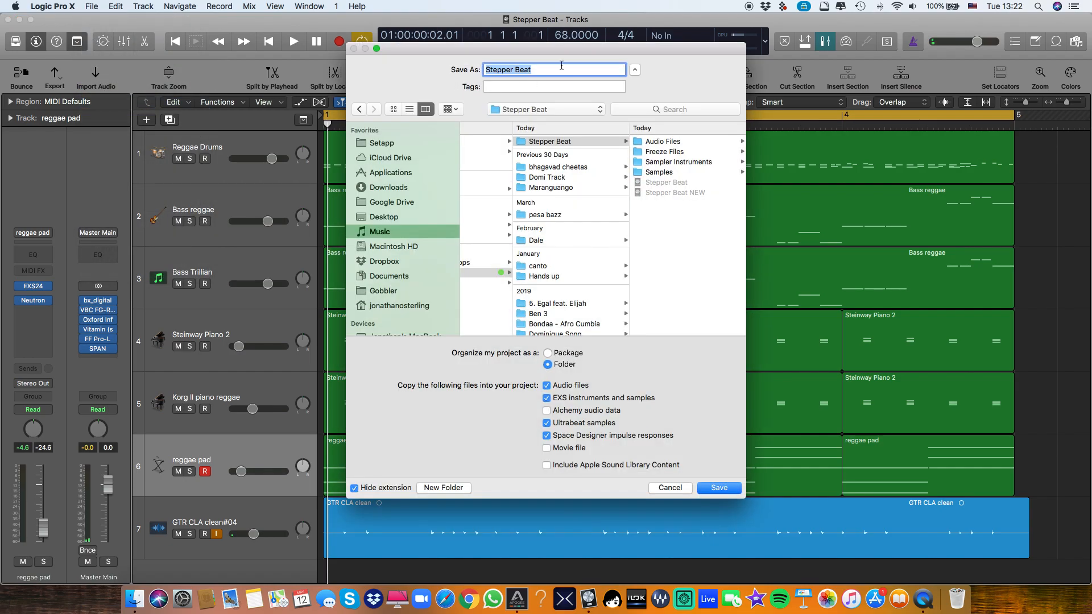
{"action": "left_click", "coordinate": [556, 70]}
{"action": "key", "text": "BackSpace"}
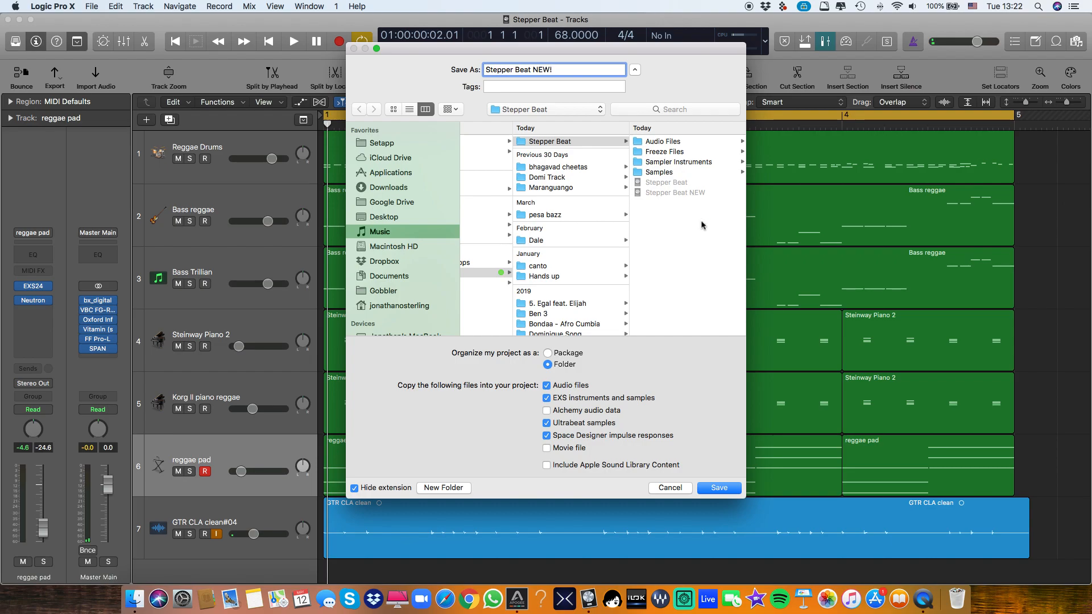
{"action": "left_click", "coordinate": [724, 490]}
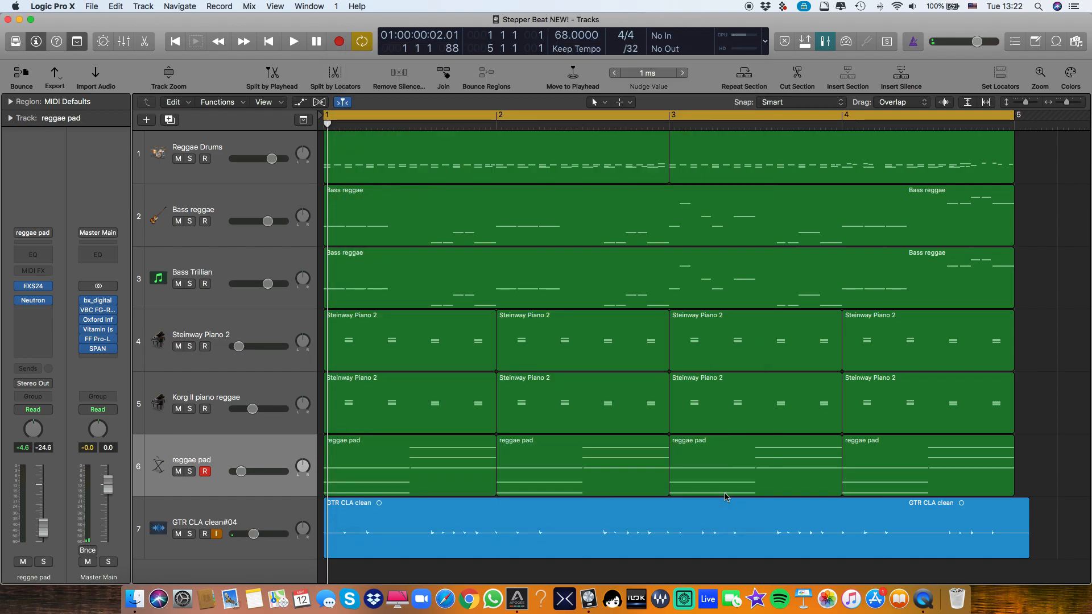
- Delete all regions from the seven tracks, leaving the tracks in place
{"action": "scroll", "coordinate": [763, 405], "scroll_direction": "down", "scroll_amount": 1}
{"action": "left_click_drag", "start_coordinate": [1004, 504], "coordinate": [407, 159]}
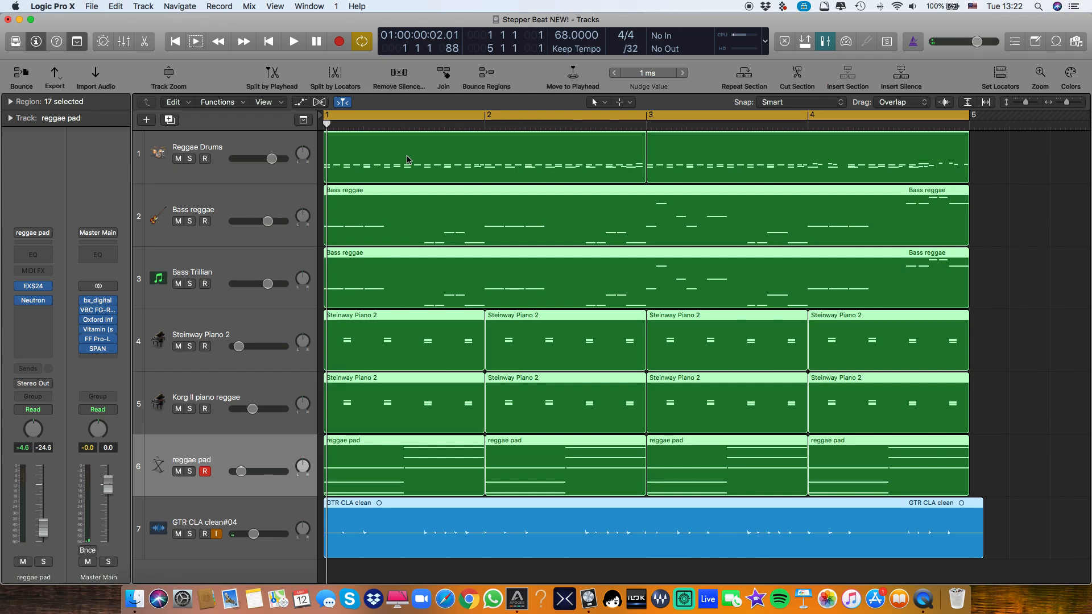
{"action": "left_click", "coordinate": [226, 531]}
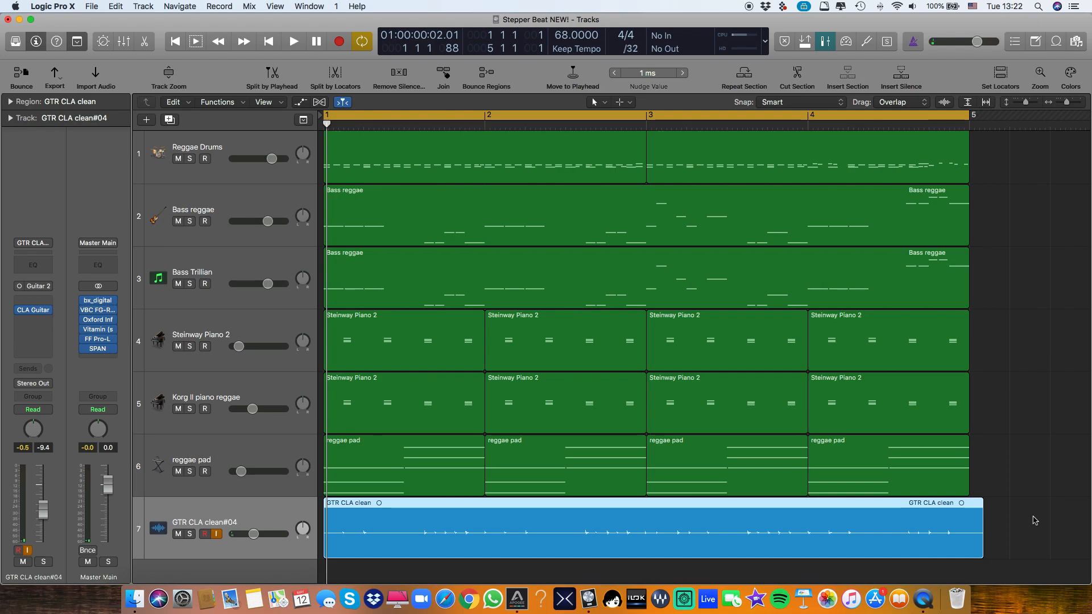
{"action": "left_click_drag", "start_coordinate": [1029, 531], "coordinate": [322, 161]}
{"action": "key", "text": "Delete"}
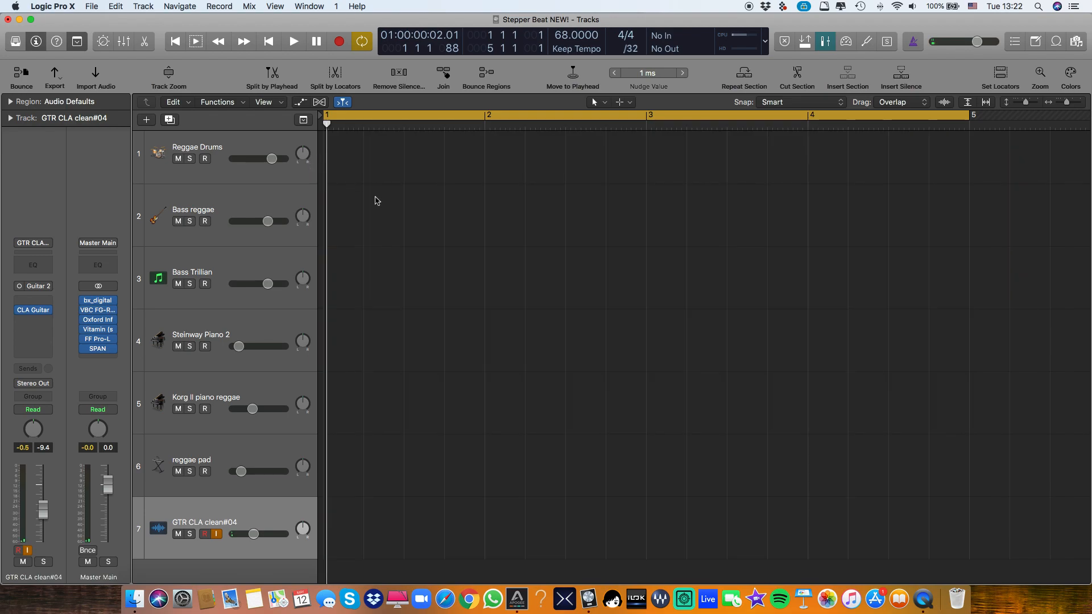
- Look over the drum channel strips in the mixer and close it again
{"action": "key", "text": "x"}
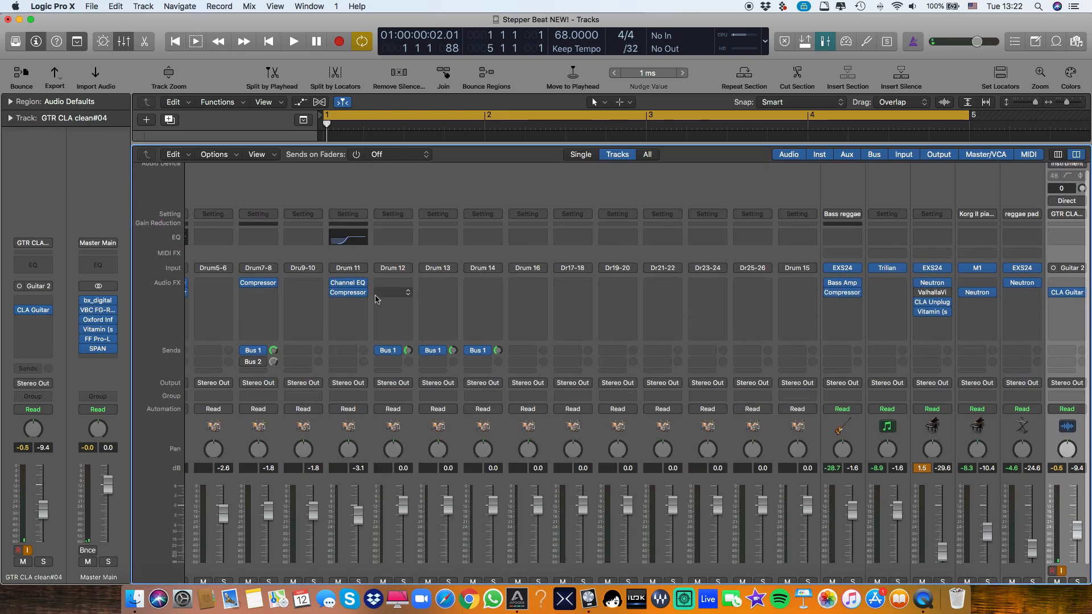
{"action": "scroll", "coordinate": [375, 298], "scroll_direction": "left", "scroll_amount": 5}
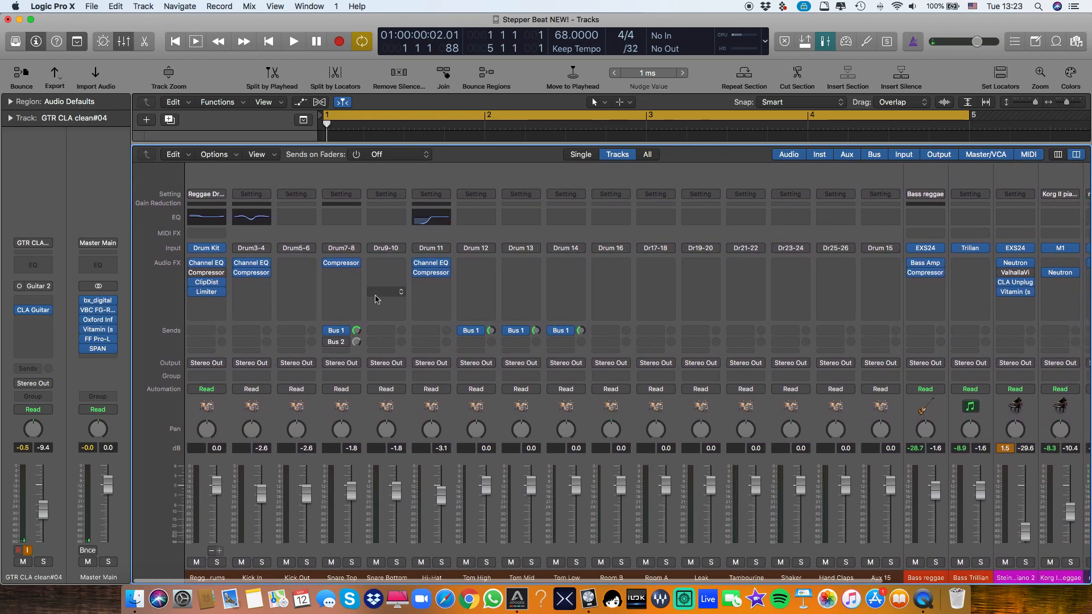
{"action": "key", "text": "x"}
- Inspect the Reggae Drums track's Drum Kit Designer instrument and its stereo and multi-output options
{"action": "left_click", "coordinate": [200, 159]}
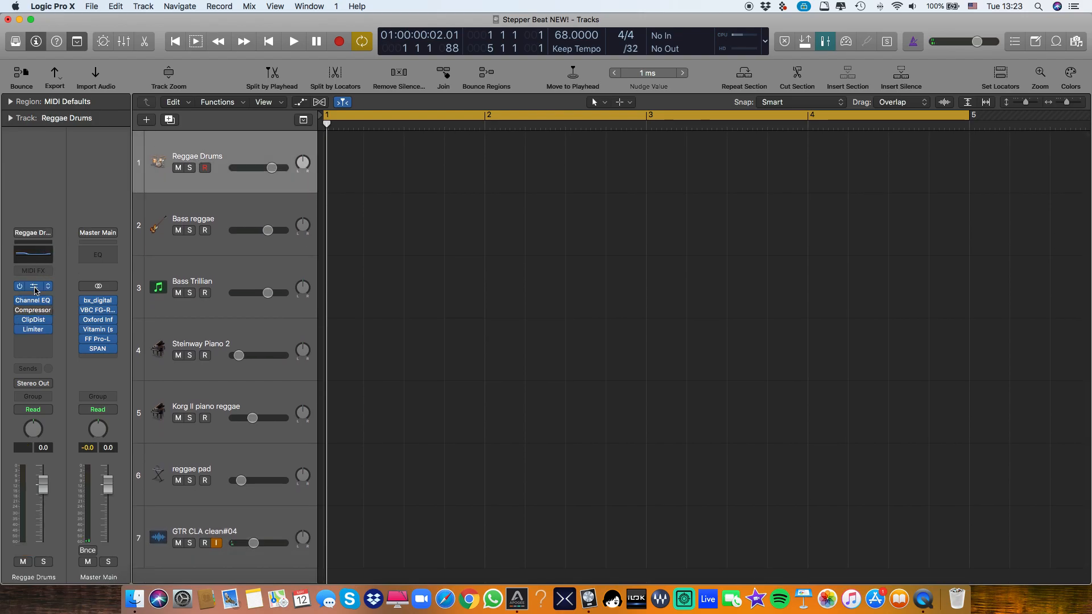
{"action": "left_click", "coordinate": [35, 290]}
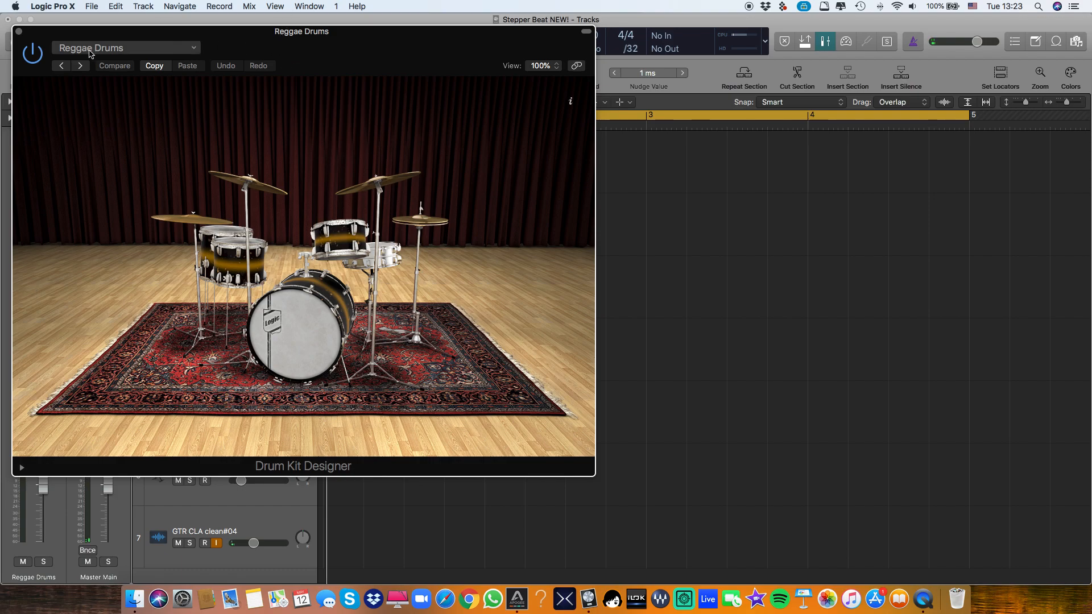
{"action": "left_click", "coordinate": [19, 31]}
{"action": "left_click", "coordinate": [48, 288]}
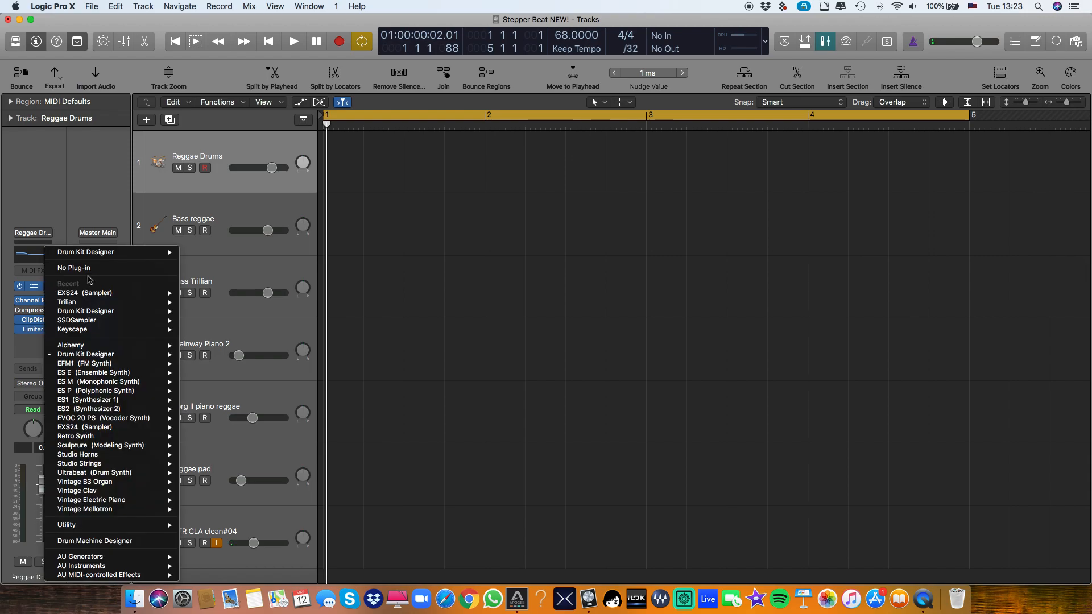
{"action": "mouse_move", "coordinate": [75, 252]}
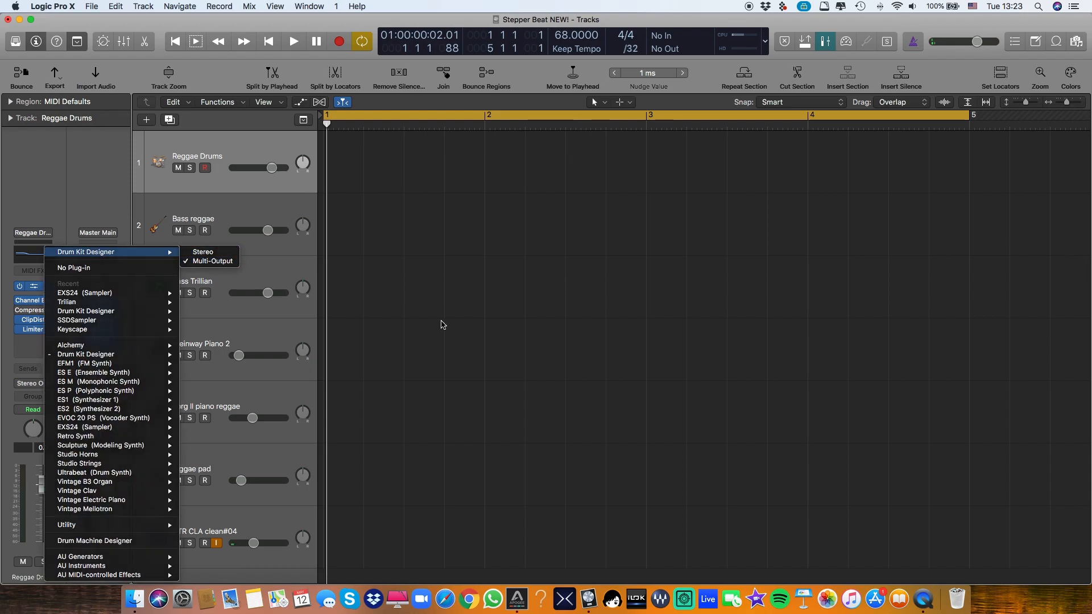
{"action": "left_click", "coordinate": [442, 324]}
- Select all drum channel strips from Reggae Drums to Aux 15 in the mixer and show the Library
{"action": "key", "text": "x"}
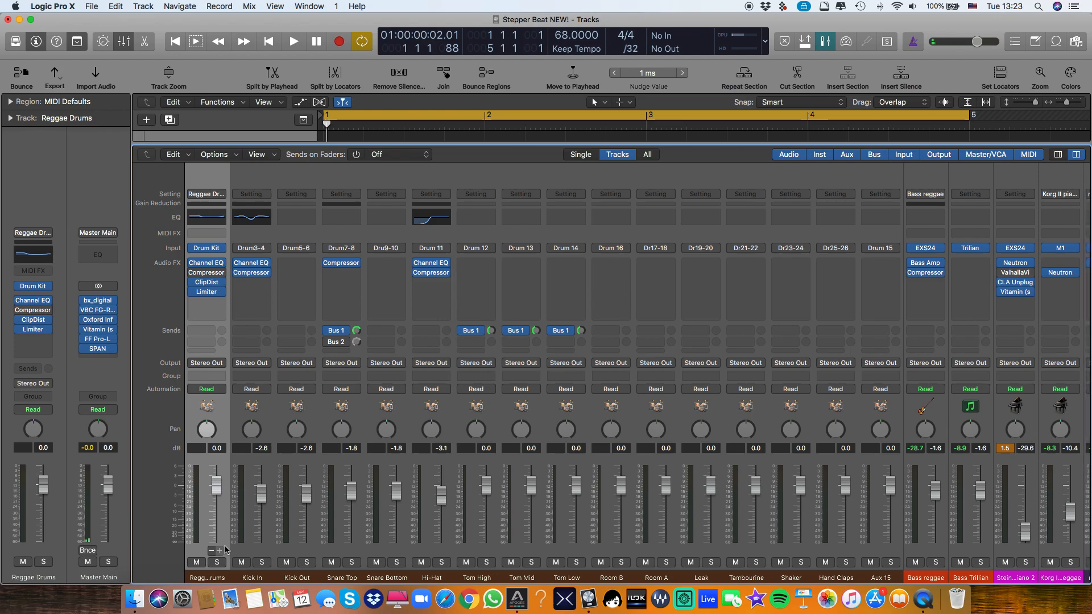
{"action": "left_click_drag", "start_coordinate": [210, 571], "coordinate": [892, 571]}
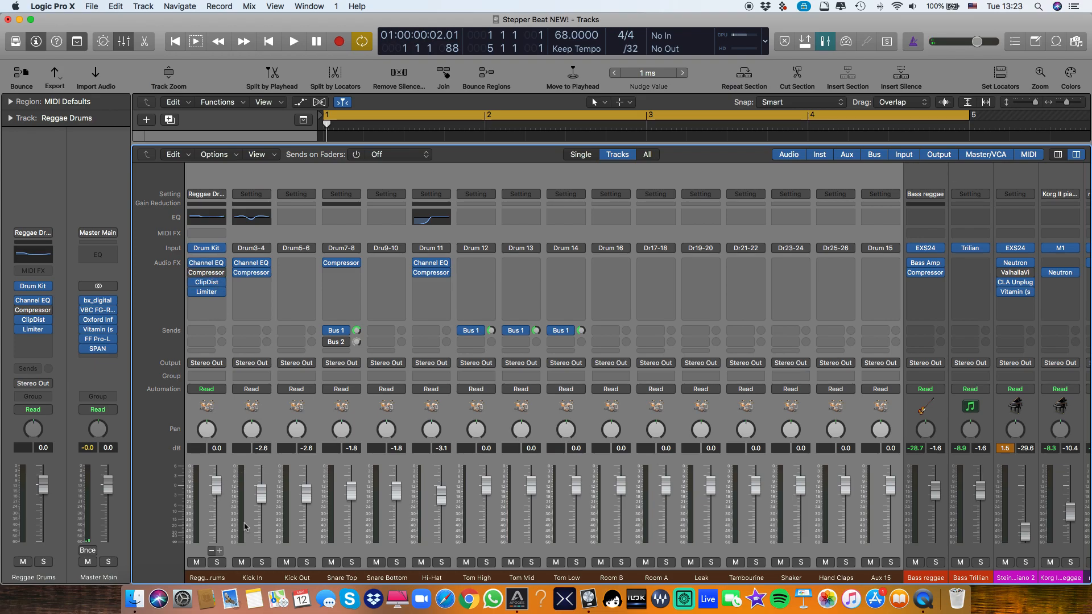
{"action": "key", "text": "y"}
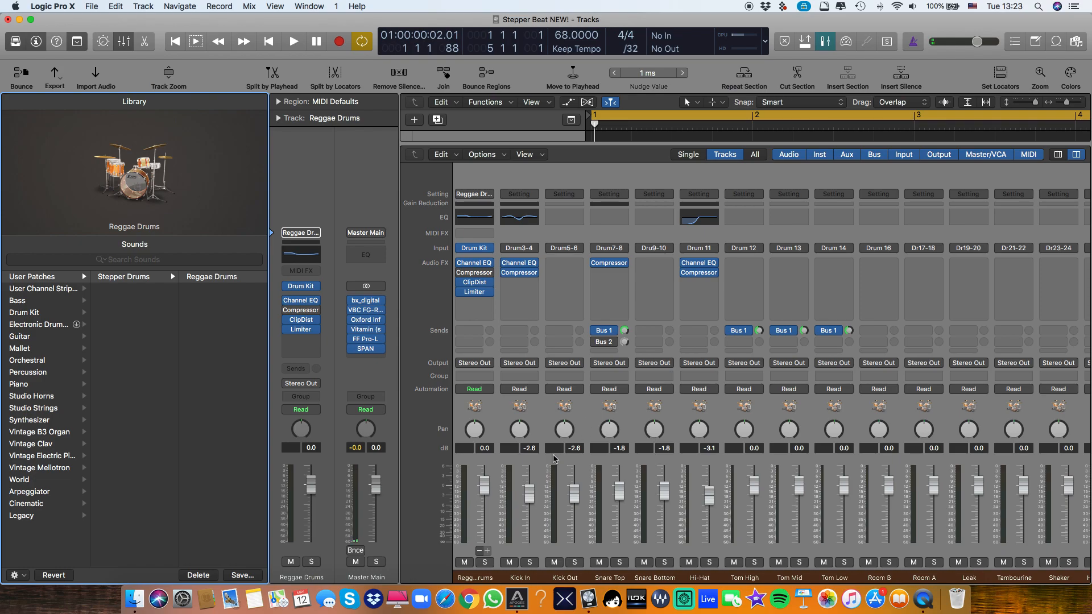
{"action": "scroll", "coordinate": [546, 365], "scroll_direction": "right", "scroll_amount": 5}
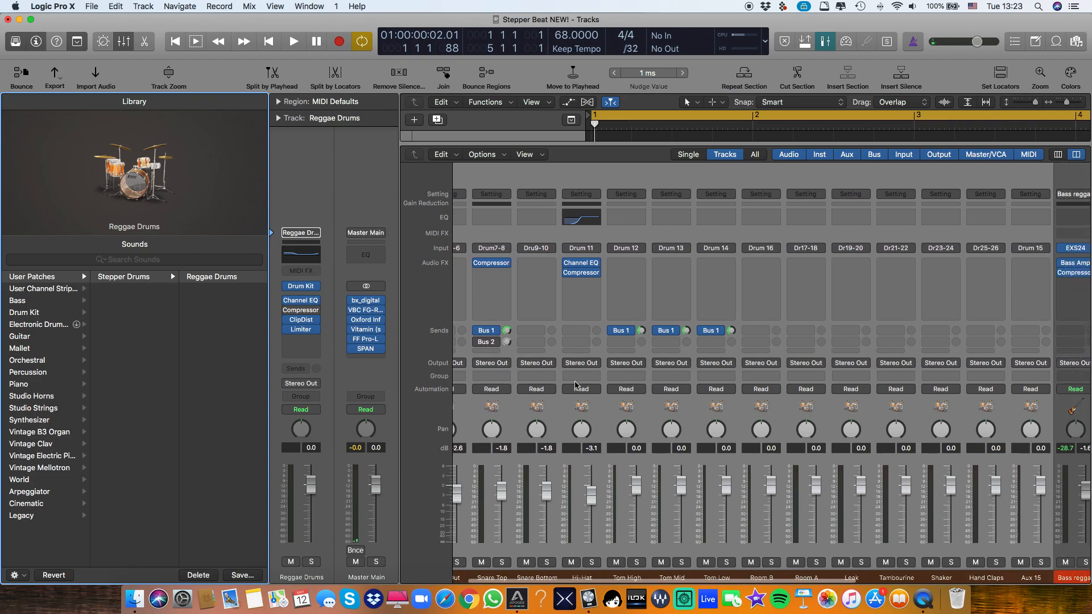
{"action": "scroll", "coordinate": [529, 353], "scroll_direction": "left", "scroll_amount": 5}
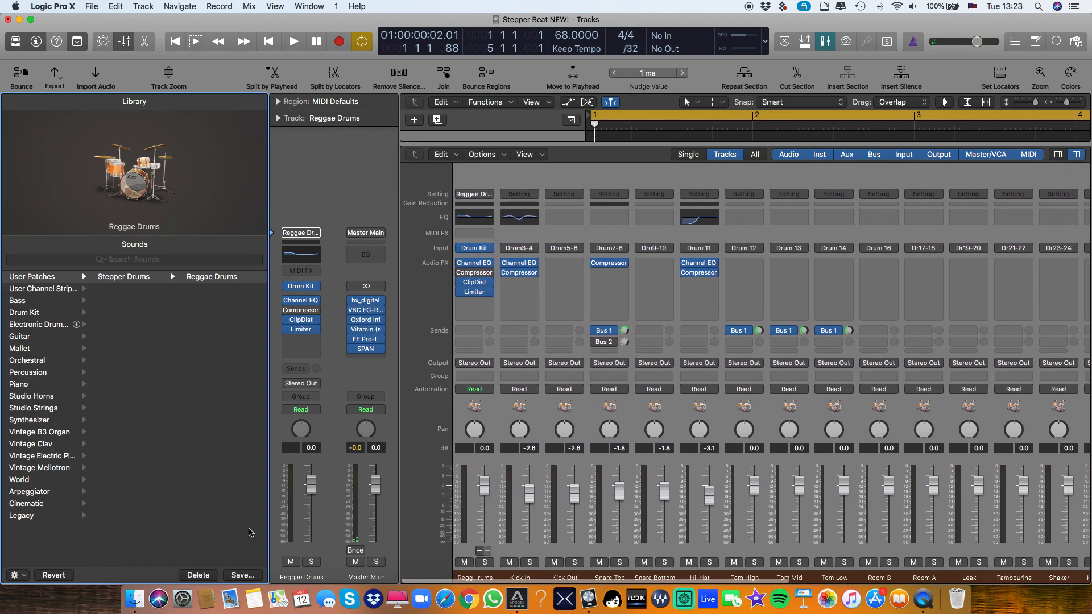
{"action": "left_click", "coordinate": [242, 575]}
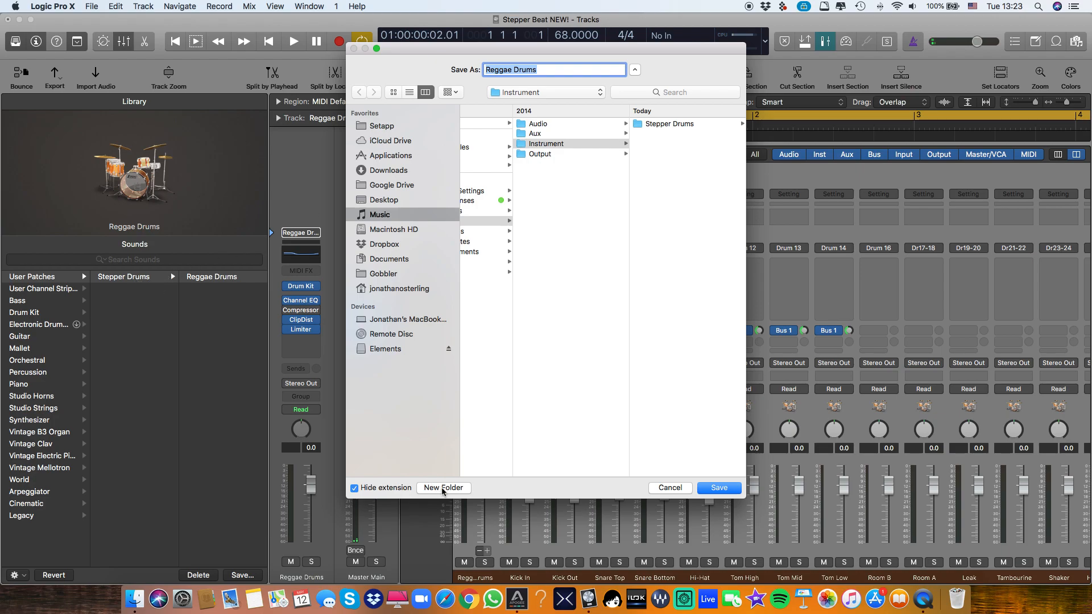
{"action": "left_click", "coordinate": [658, 125]}
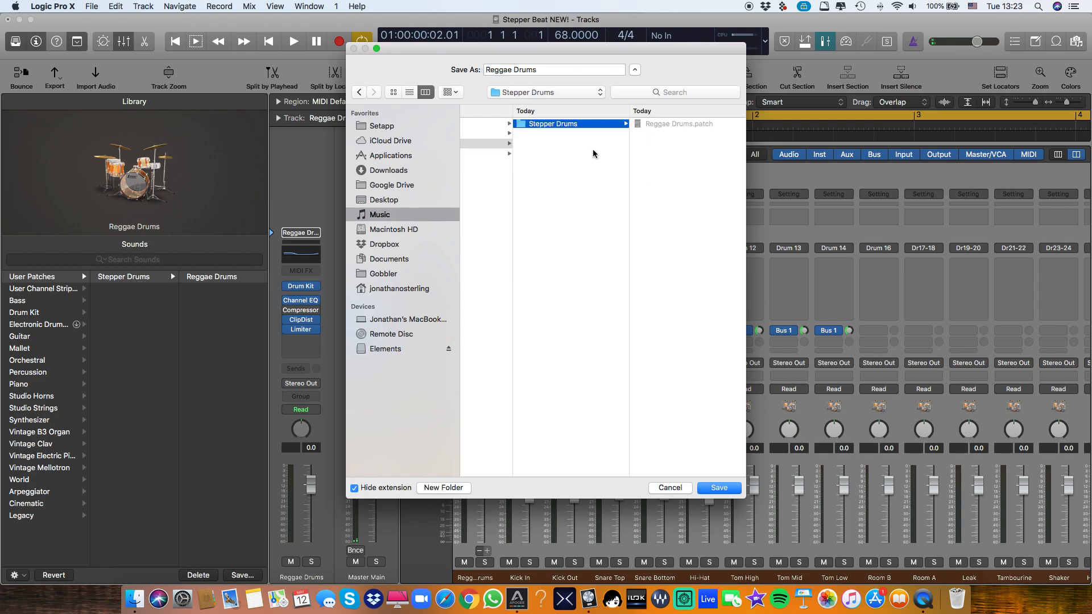
{"action": "left_click", "coordinate": [675, 491]}
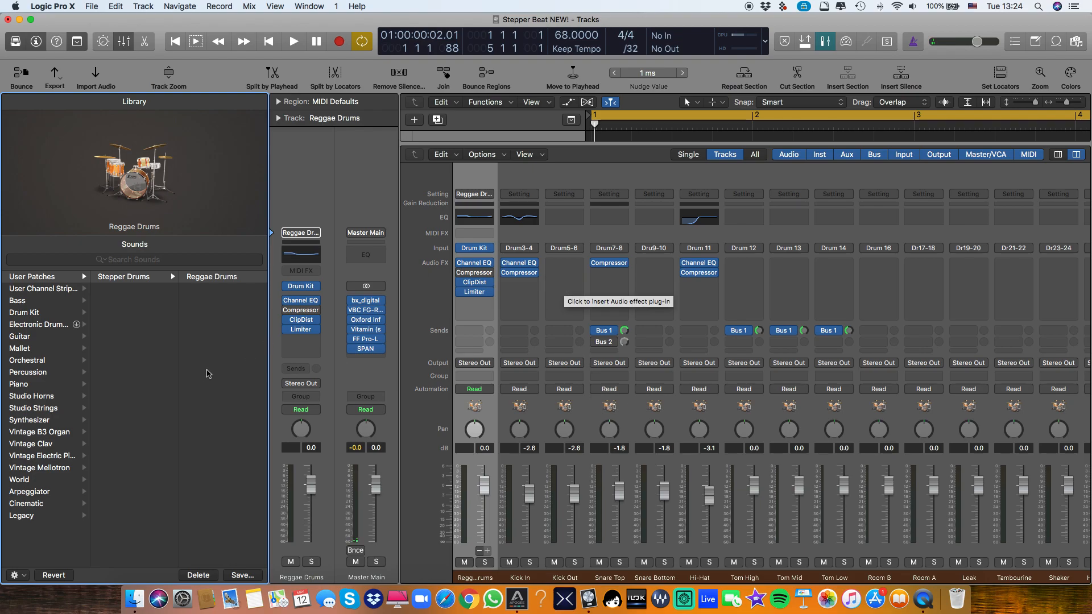
{"action": "scroll", "coordinate": [529, 370], "scroll_direction": "down", "scroll_amount": 1}
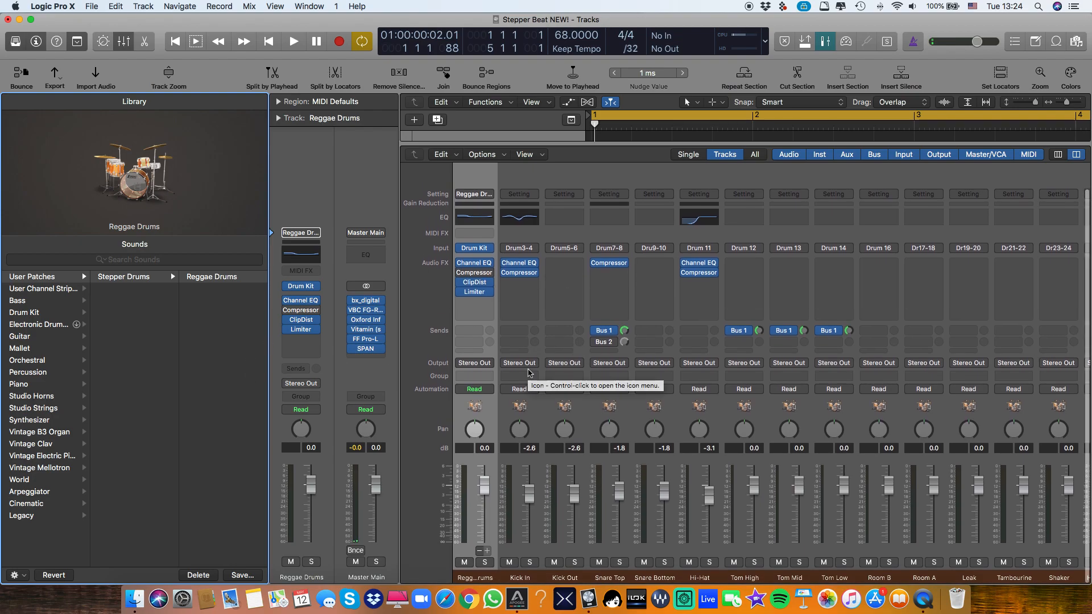
{"action": "scroll", "coordinate": [529, 373], "scroll_direction": "right", "scroll_amount": 3}
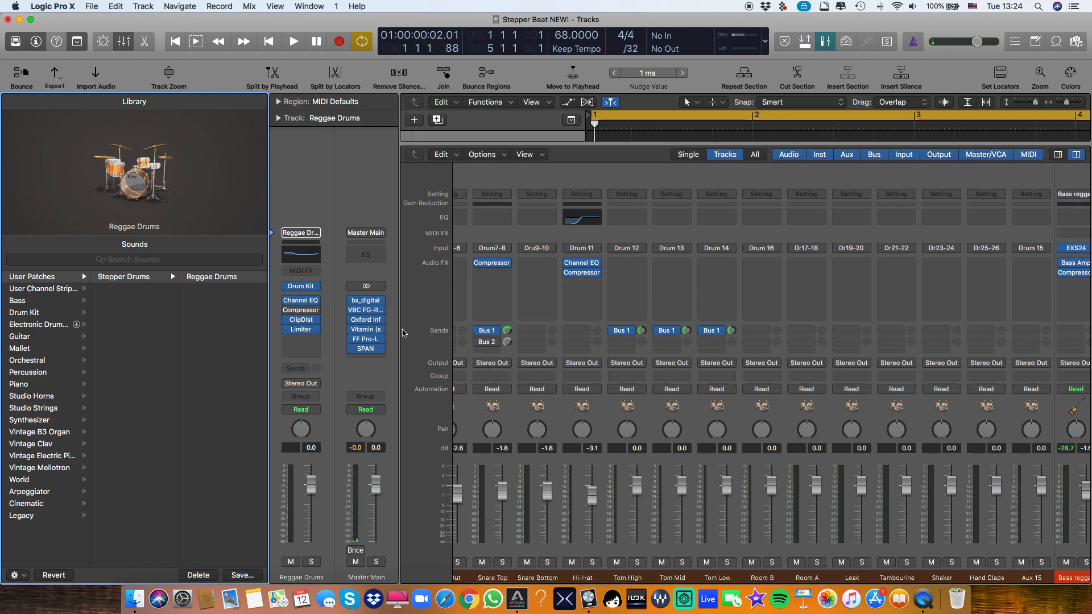
{"action": "scroll", "coordinate": [712, 307], "scroll_direction": "right", "scroll_amount": 1}
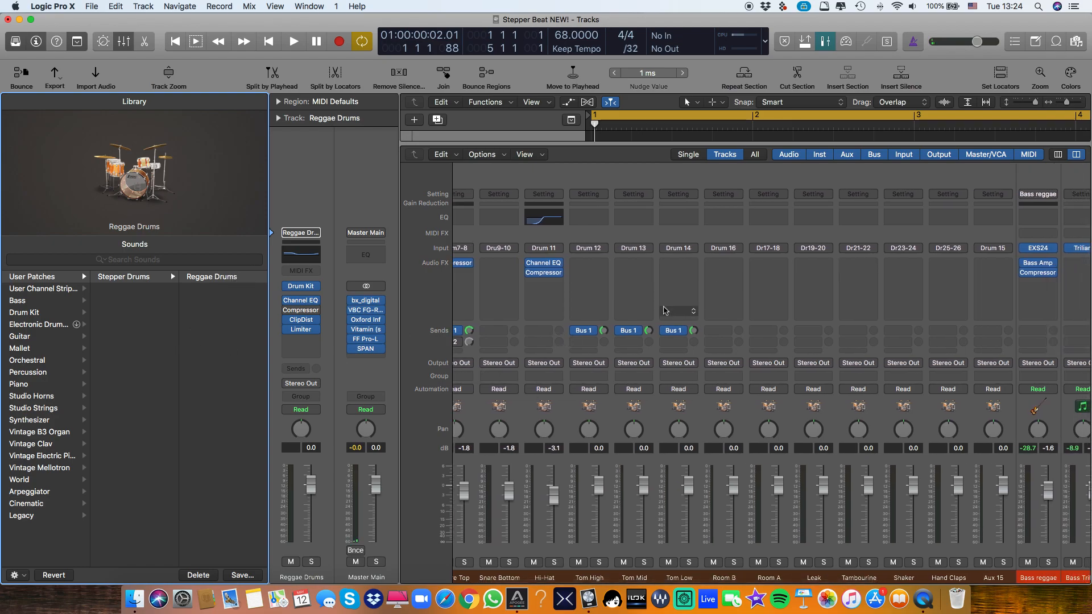
{"action": "scroll", "coordinate": [569, 273], "scroll_direction": "left", "scroll_amount": 5}
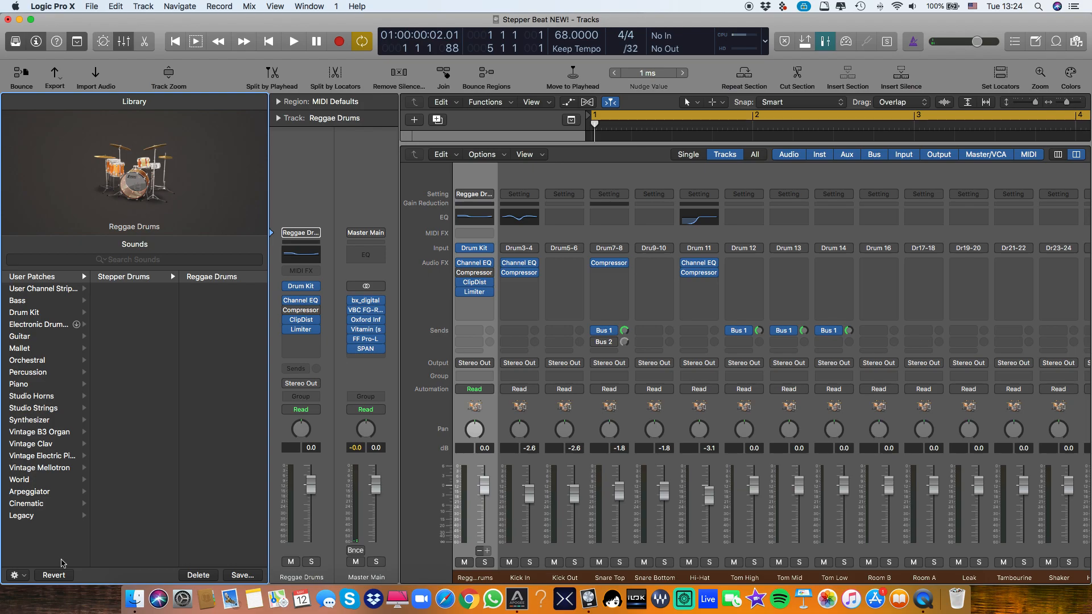
- Select the reggae pad channel strip and inspect the settings of its Neutron plug-in
{"action": "scroll", "coordinate": [548, 393], "scroll_direction": "right", "scroll_amount": 15}
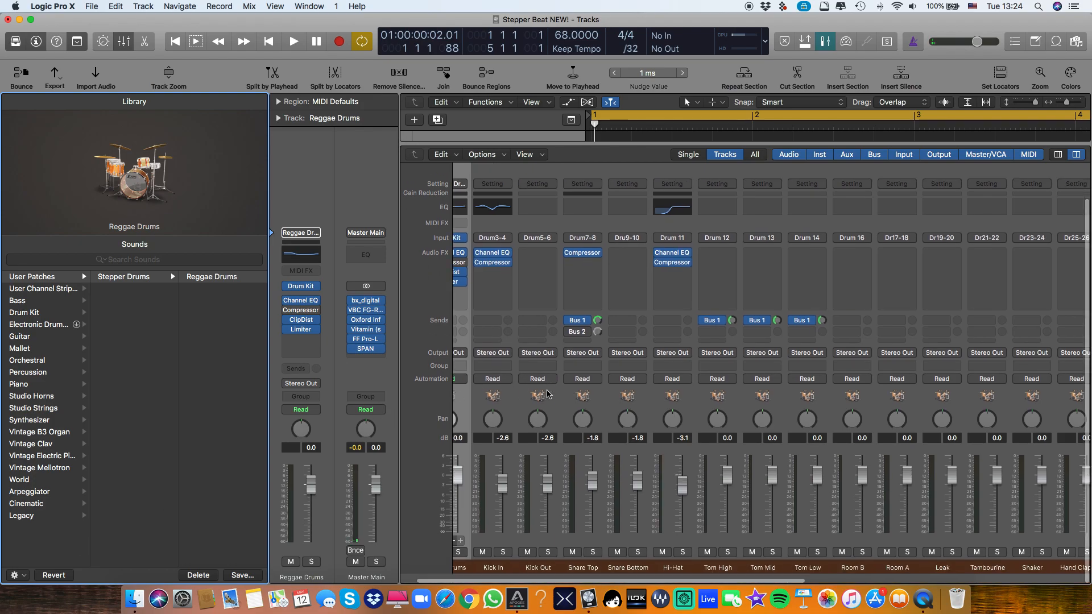
{"action": "left_click", "coordinate": [850, 577]}
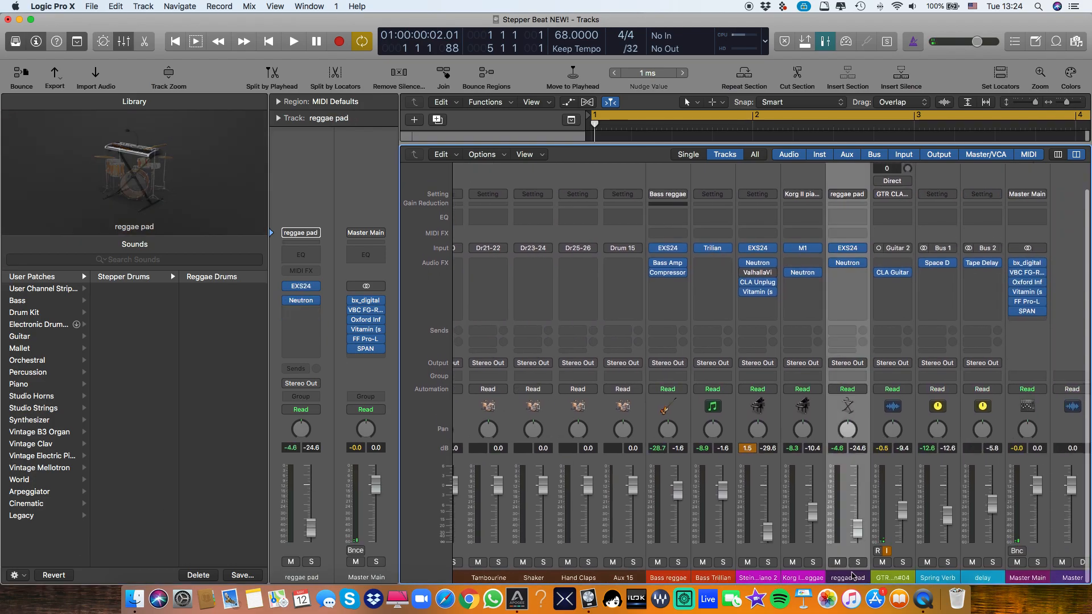
{"action": "mouse_move", "coordinate": [306, 285]}
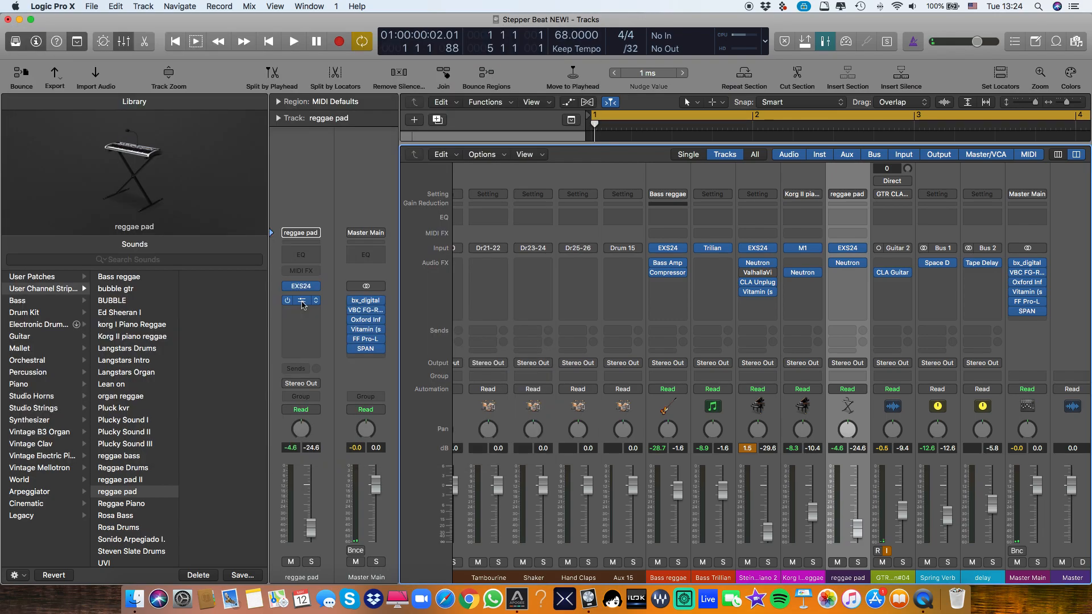
{"action": "left_click", "coordinate": [303, 305]}
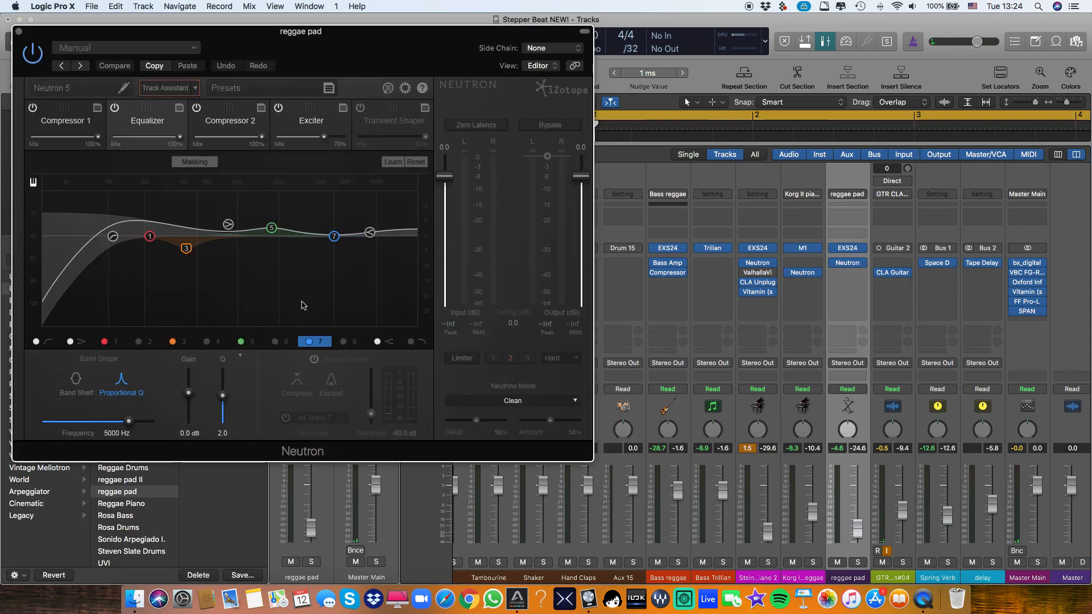
{"action": "left_click", "coordinate": [18, 33]}
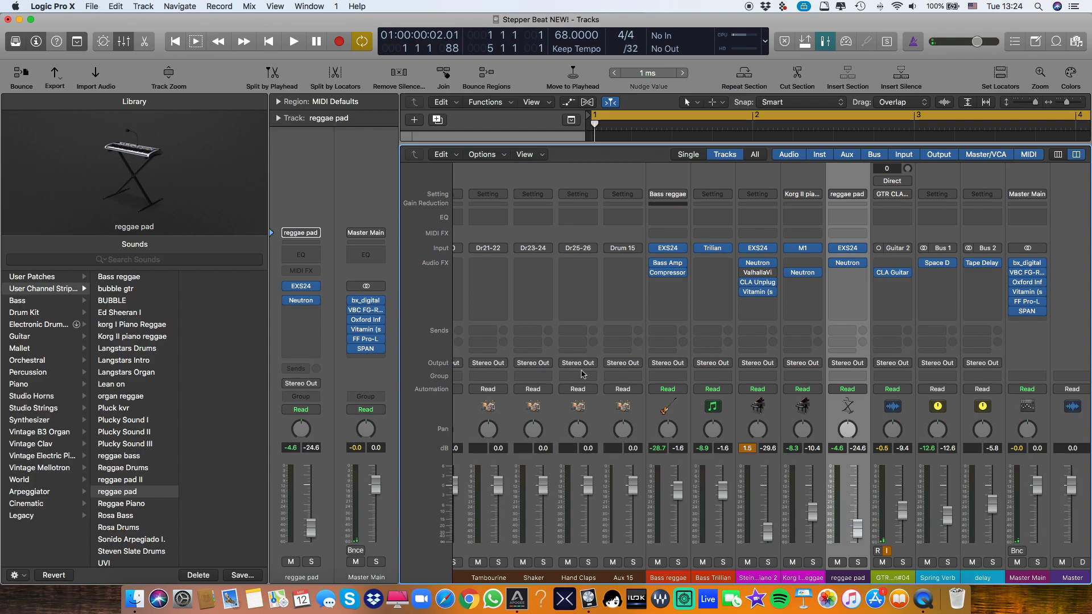
- Enable patch merging in the Library with Sends switched off, and close the Library
{"action": "scroll", "coordinate": [588, 375], "scroll_direction": "down", "scroll_amount": 1}
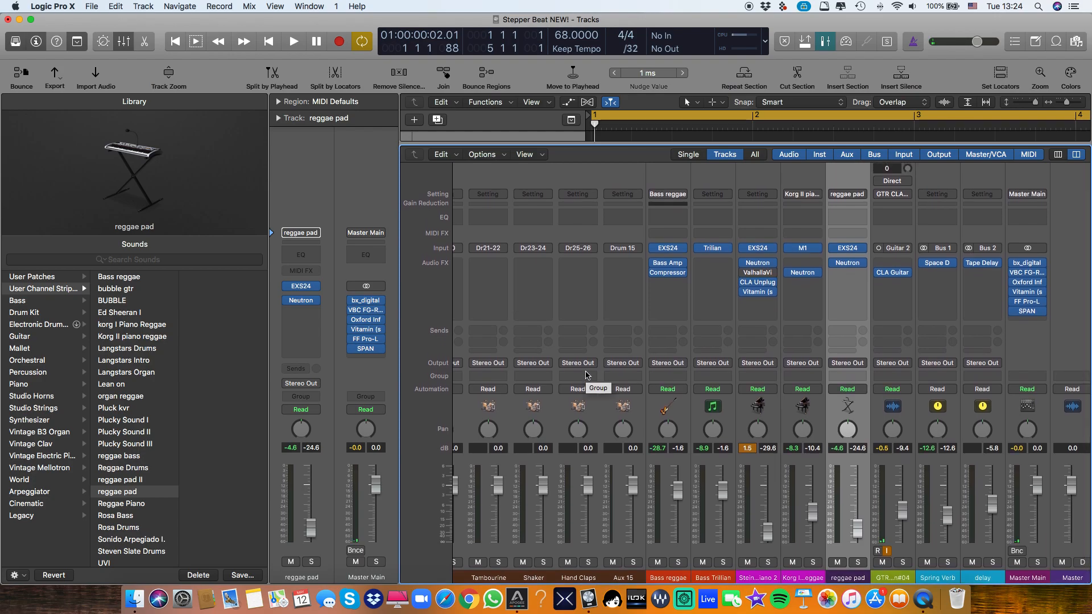
{"action": "left_click", "coordinate": [15, 576]}
{"action": "left_click", "coordinate": [79, 564]}
{"action": "left_click", "coordinate": [33, 558]}
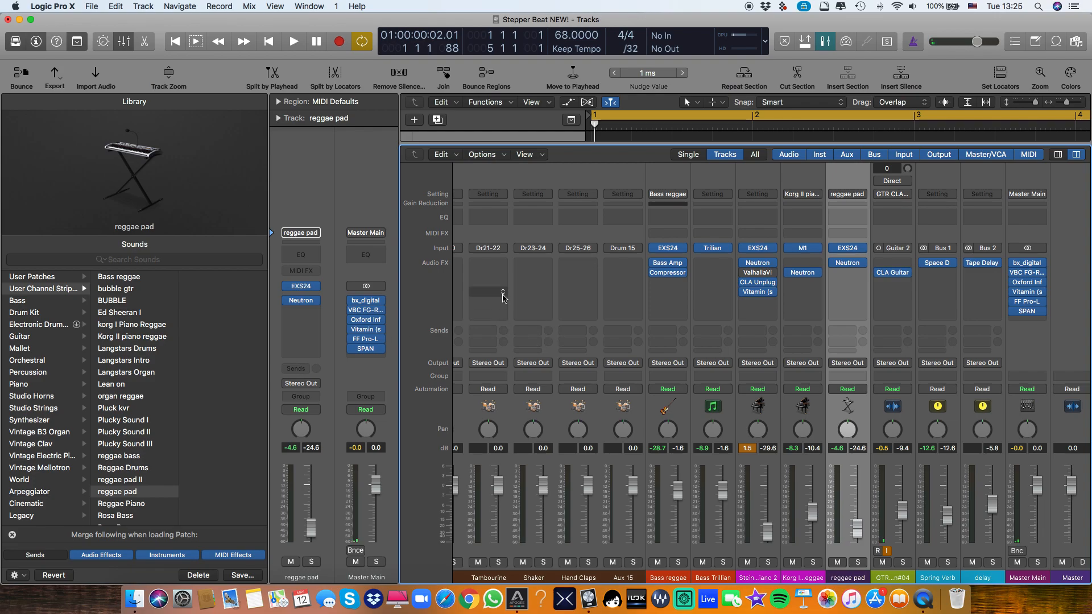
{"action": "key", "text": "y"}
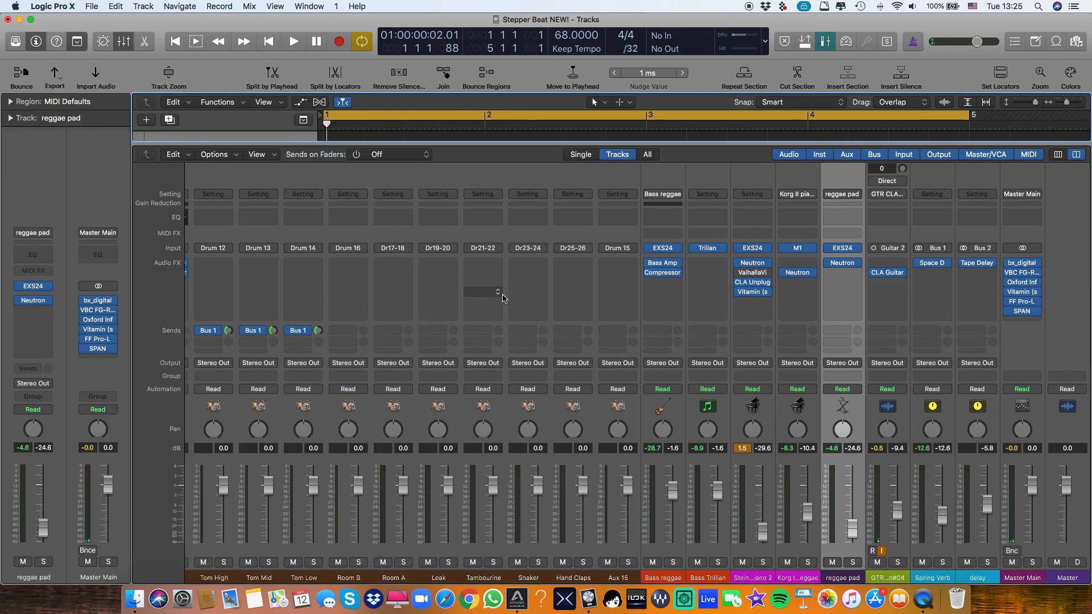
- Open the Reggae Drums channel strip's Drum Kit Designer, audition the kick, and review its edit controls
{"action": "scroll", "coordinate": [503, 298], "scroll_direction": "left", "scroll_amount": 10}
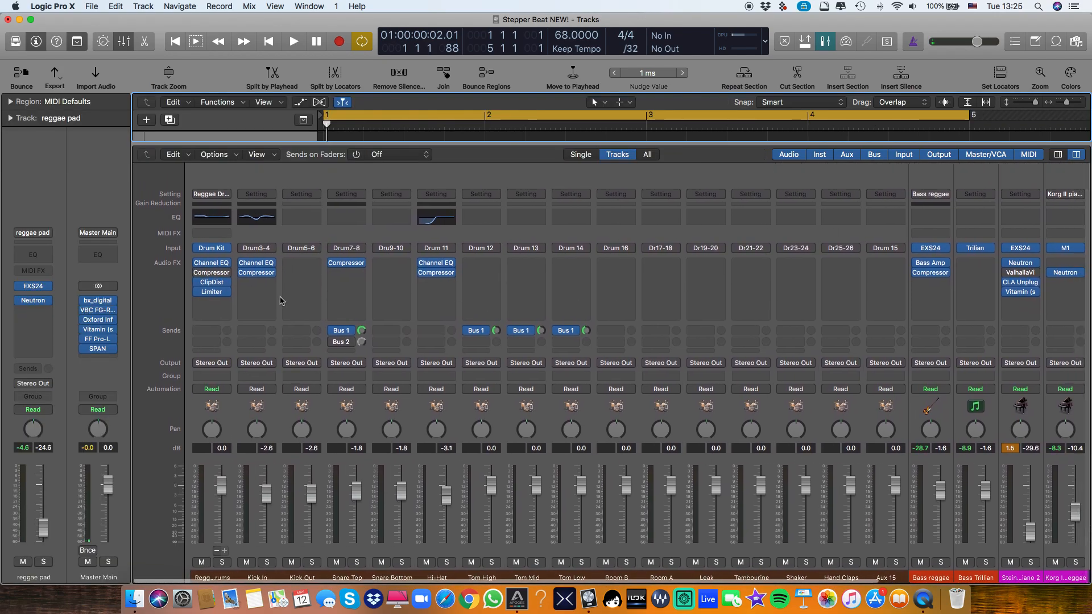
{"action": "left_click", "coordinate": [206, 248]}
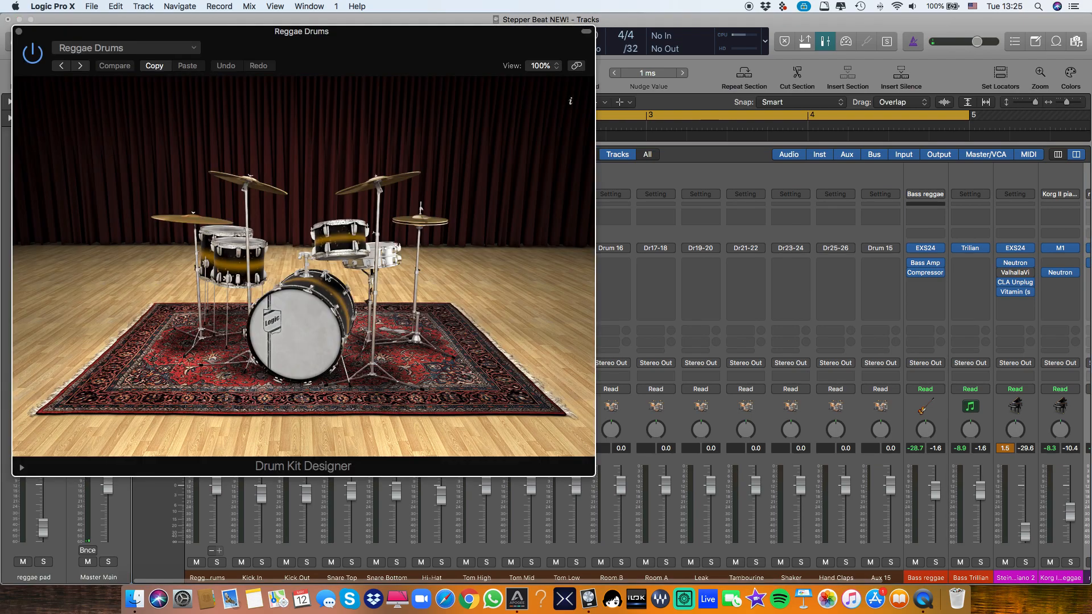
{"action": "left_click", "coordinate": [304, 344]}
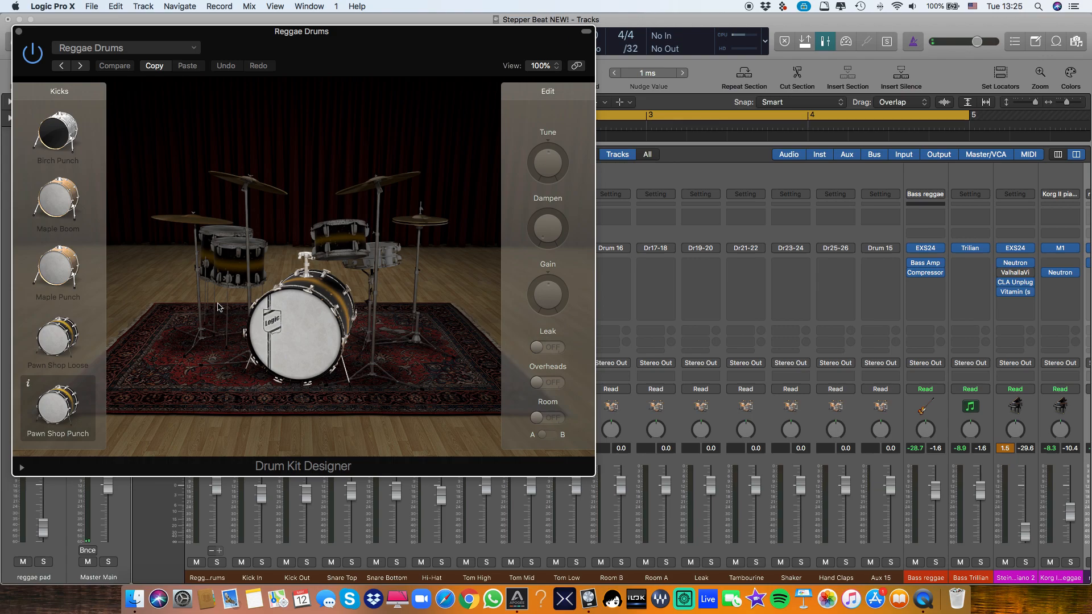
{"action": "left_click", "coordinate": [320, 307]}
{"action": "left_click", "coordinate": [543, 414]}
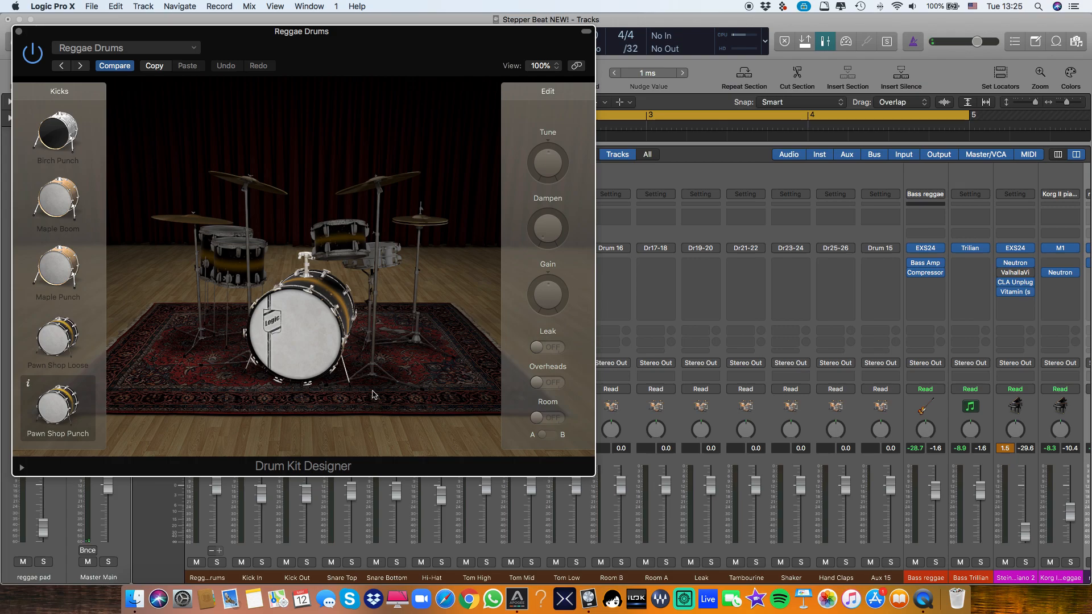
- Audition the toms in Drum Kit Designer and review their Tune, Dampen and Gain controls
{"action": "left_click", "coordinate": [338, 237]}
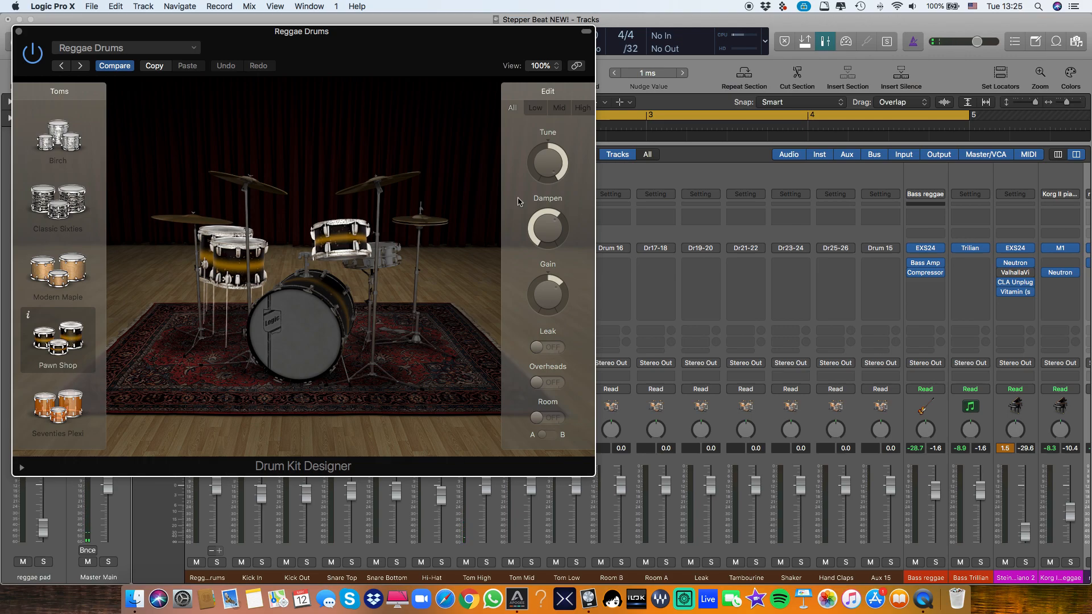
{"action": "mouse_move", "coordinate": [542, 176]}
{"action": "mouse_move", "coordinate": [552, 253]}
{"action": "mouse_move", "coordinate": [546, 296]}
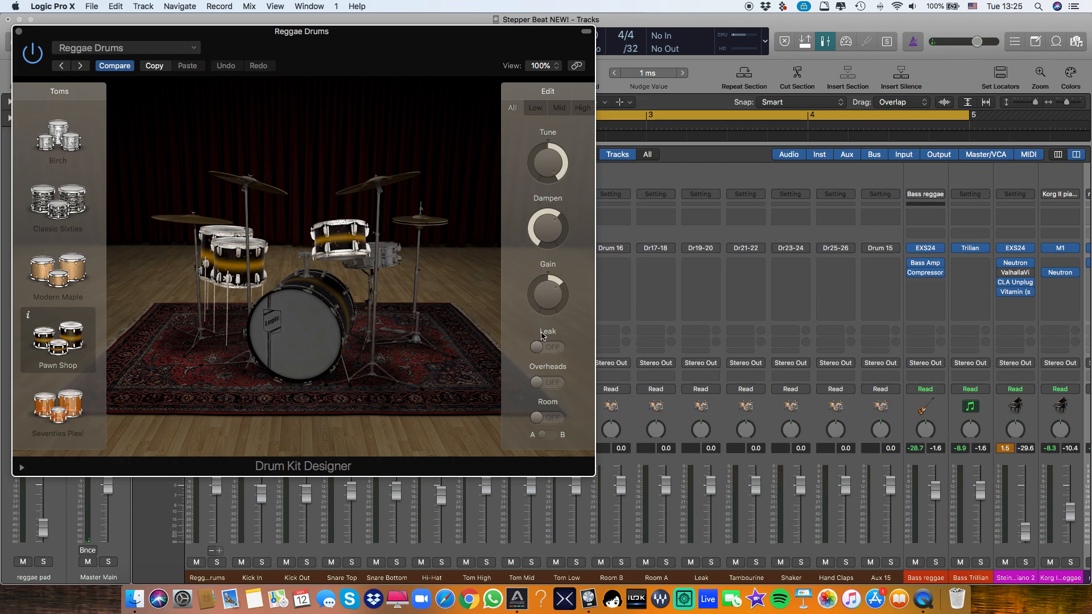
- Audition the Muted Brass snare with its Dampen fully lowered, and compare it with the Dampen raised again
{"action": "left_click", "coordinate": [390, 257]}
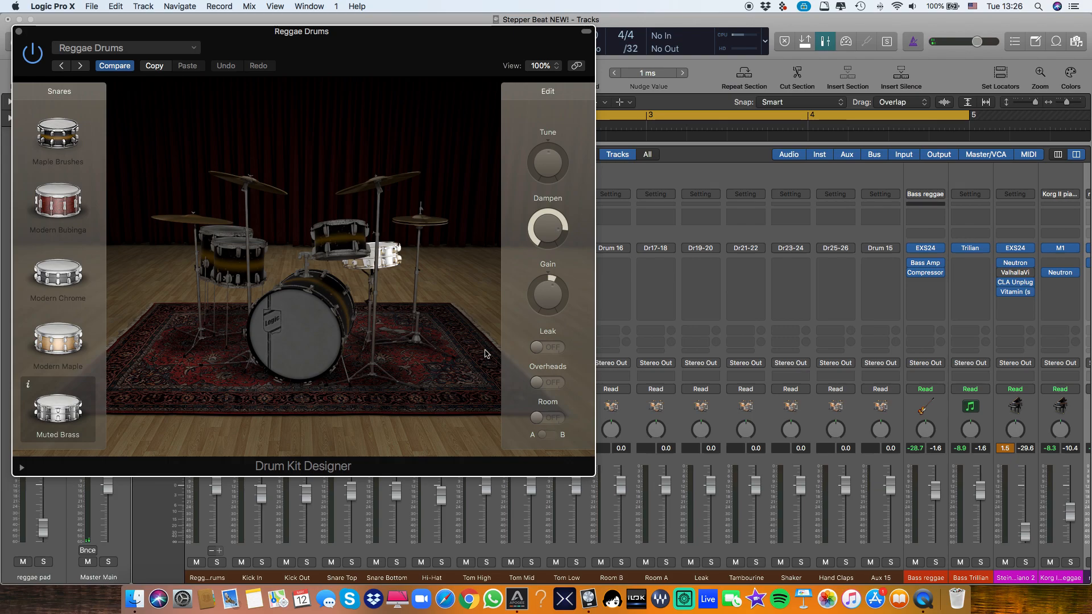
{"action": "left_click", "coordinate": [387, 264]}
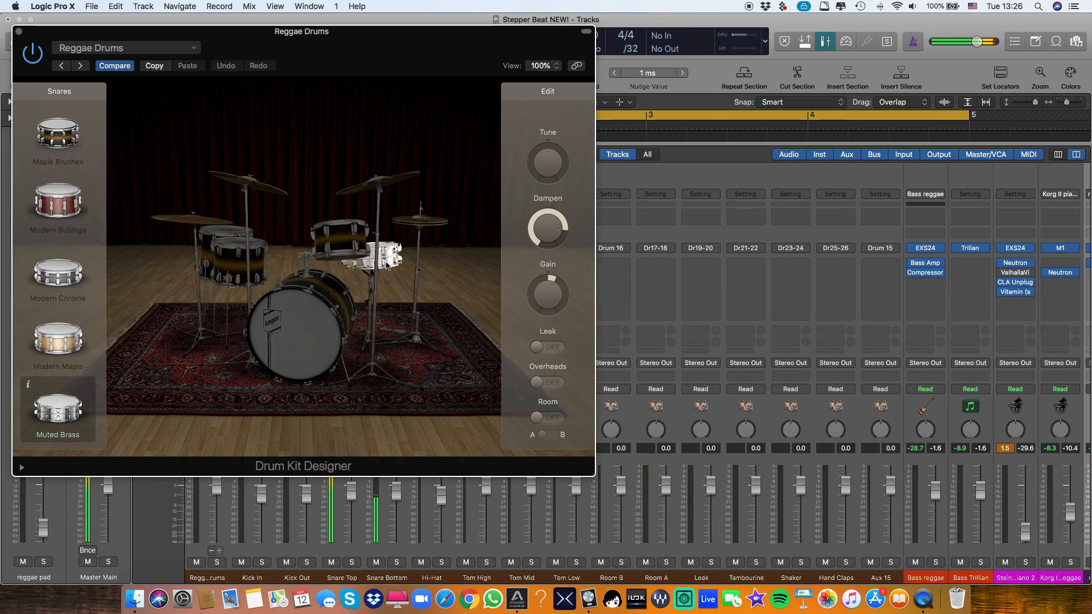
{"action": "mouse_move", "coordinate": [546, 223]}
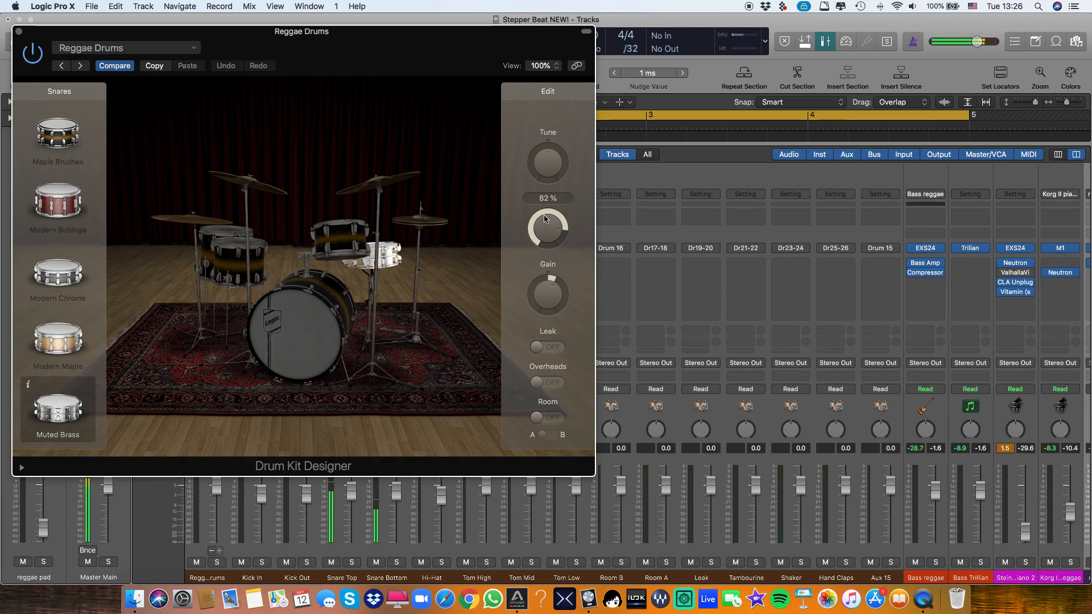
{"action": "left_click_drag", "start_coordinate": [546, 223], "coordinate": [538, 447]}
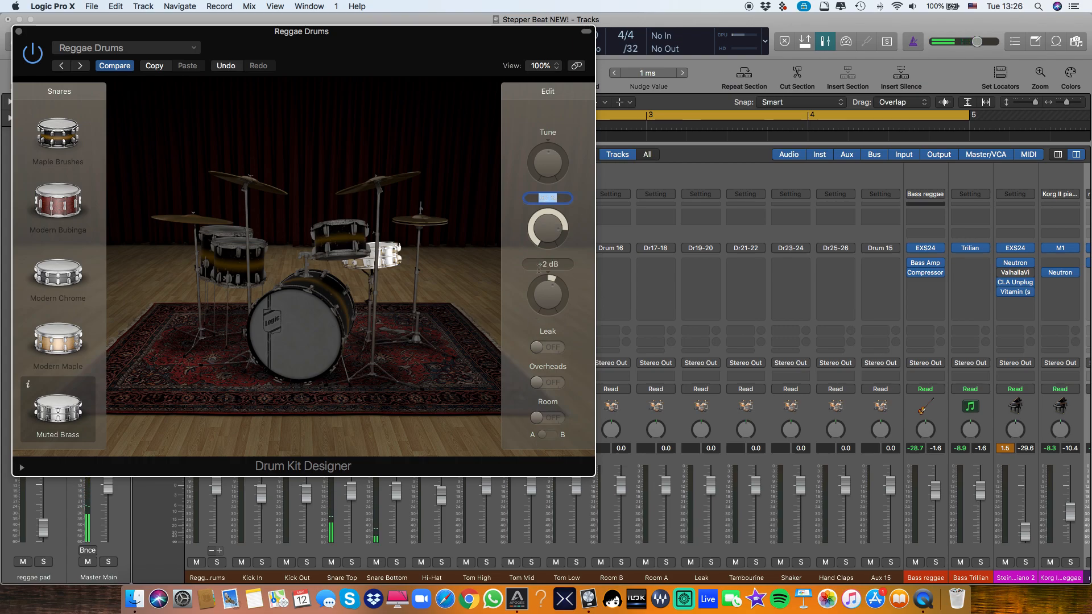
{"action": "left_click", "coordinate": [382, 261]}
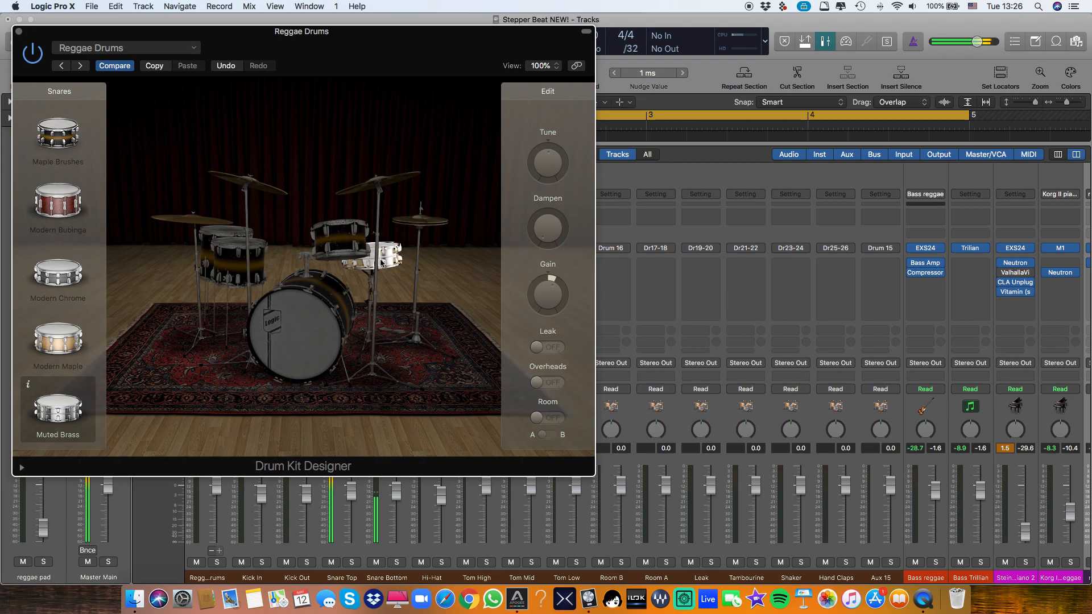
{"action": "left_click_drag", "start_coordinate": [545, 228], "coordinate": [533, 169]}
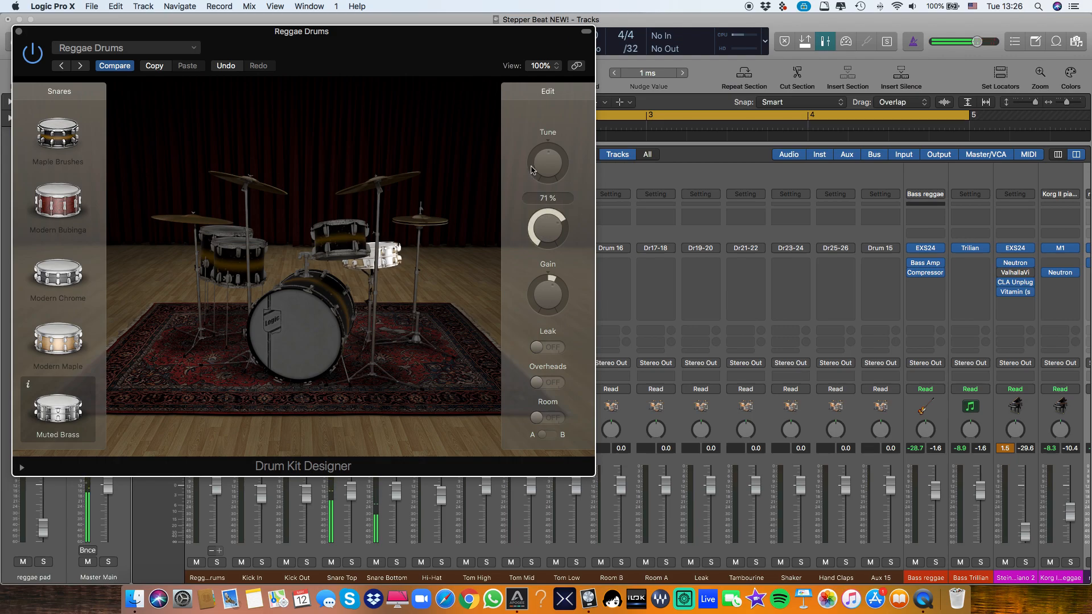
{"action": "left_click", "coordinate": [380, 253]}
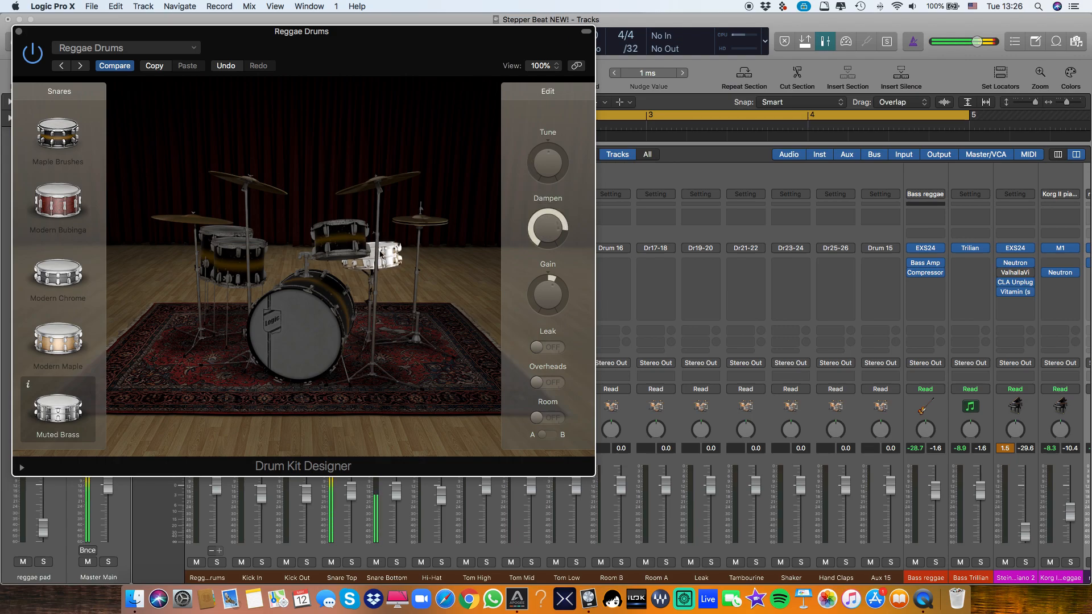
- Audition the hi-hat and the crash cymbals of the kit, and close Drum Kit Designer
{"action": "left_click", "coordinate": [425, 225]}
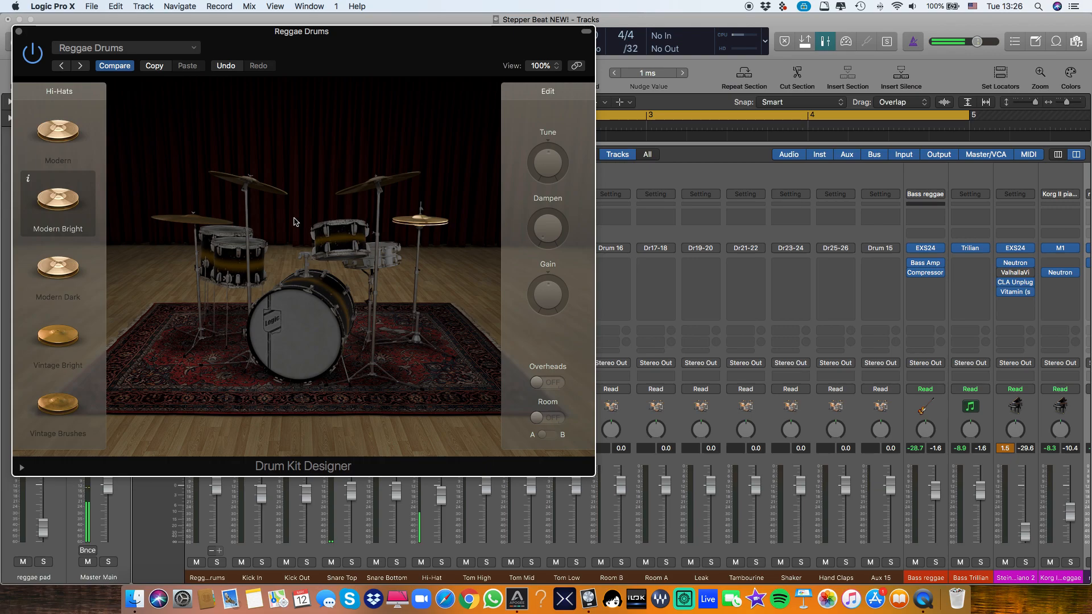
{"action": "left_click", "coordinate": [269, 190]}
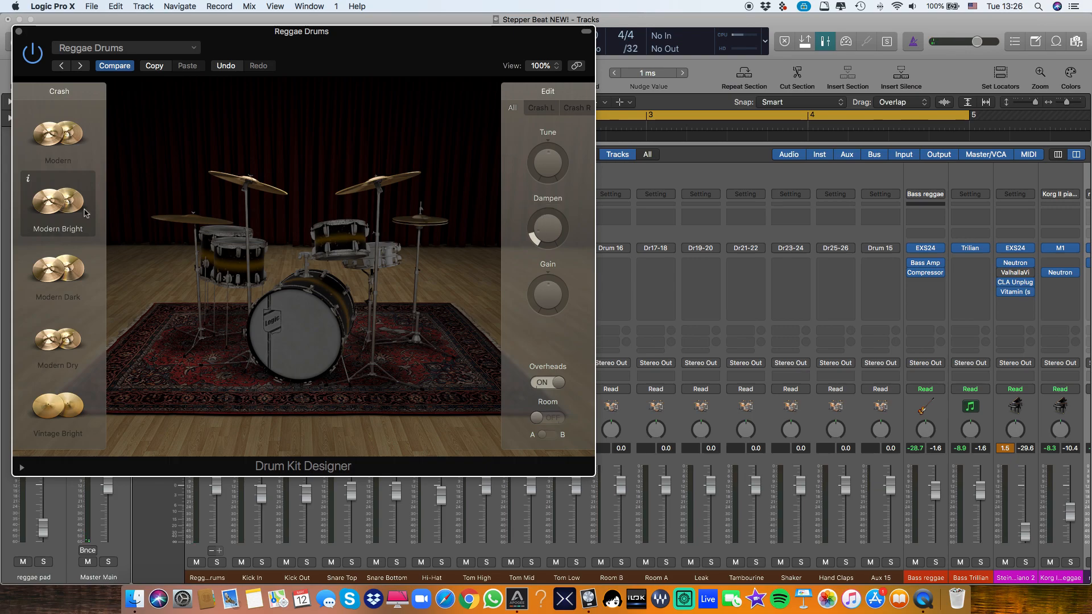
{"action": "left_click", "coordinate": [17, 32]}
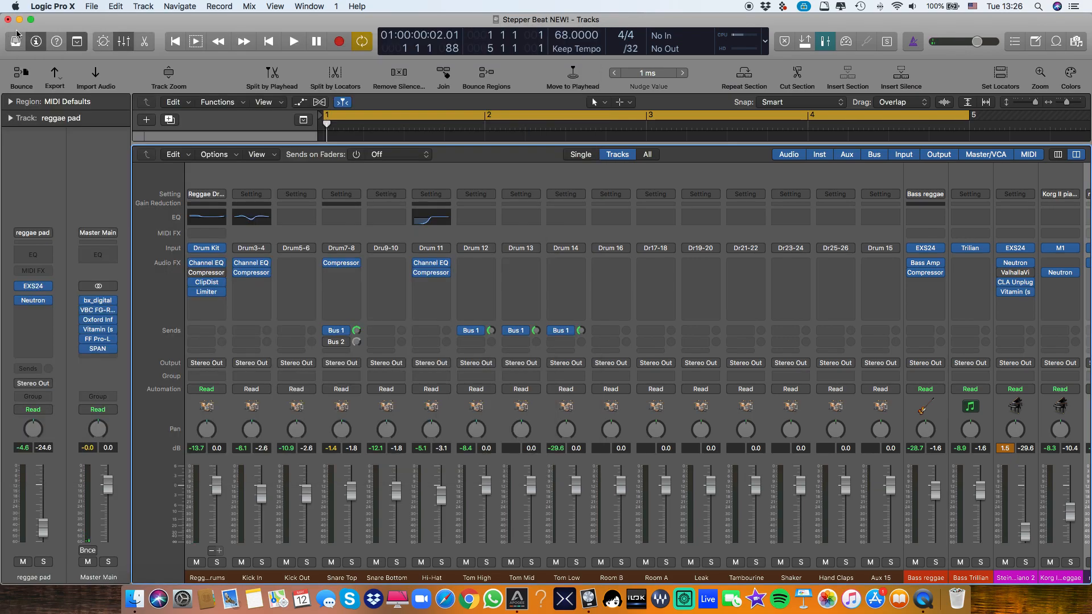
- Inspect the Kick In channel strip's Compressor and Channel EQ settings, closing each plug-in after viewing
{"action": "scroll", "coordinate": [405, 332], "scroll_direction": "down", "scroll_amount": 1}
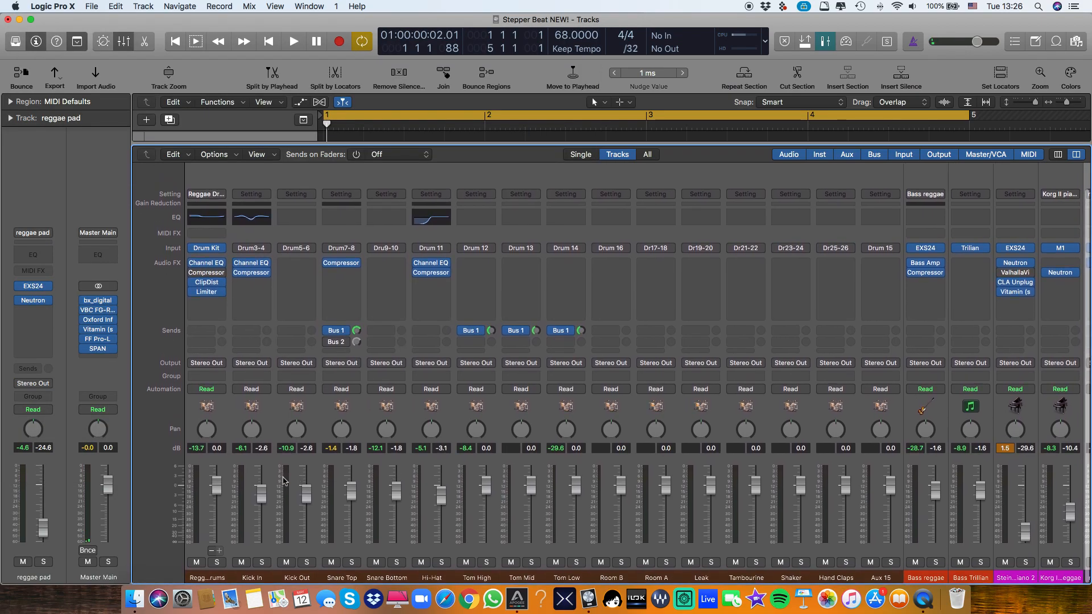
{"action": "left_click", "coordinate": [251, 273]}
{"action": "left_click", "coordinate": [19, 31]}
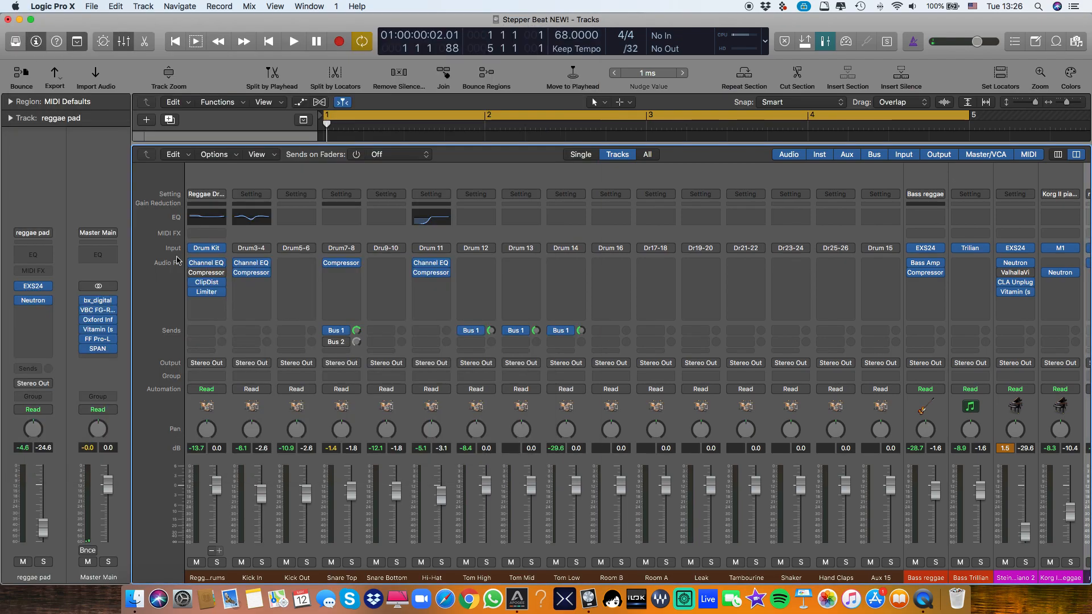
{"action": "left_click", "coordinate": [251, 263]}
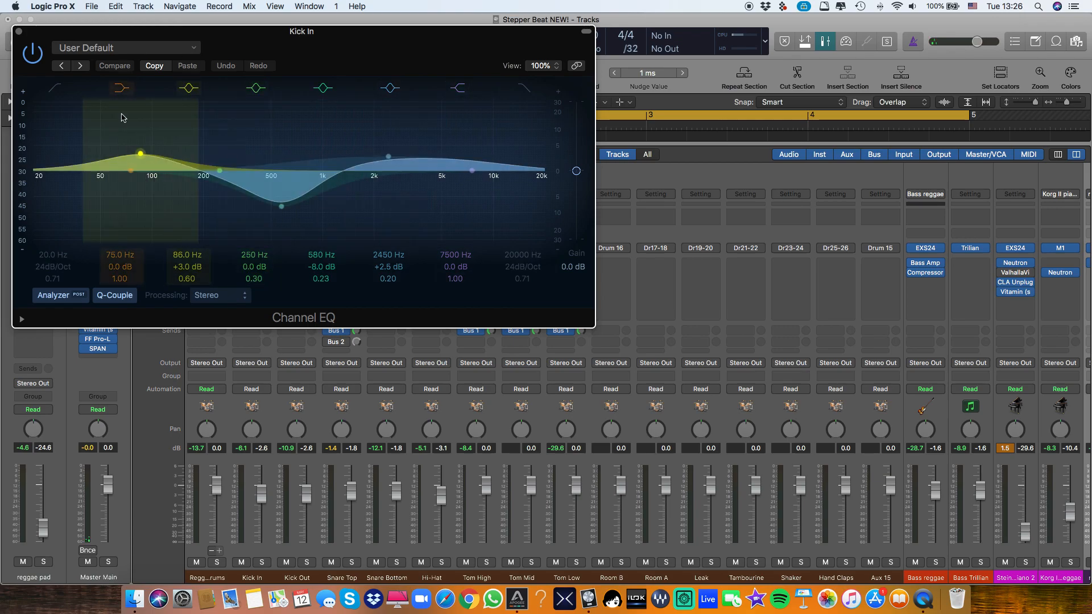
{"action": "left_click", "coordinate": [19, 33]}
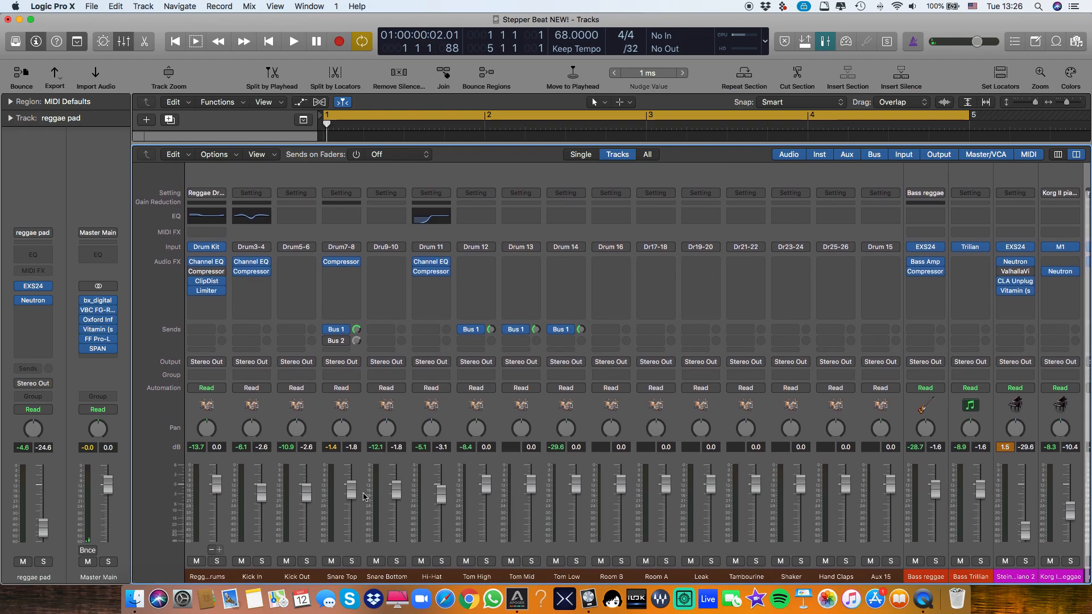
- Boost the 7500 Hz high shelf of the Hi-Hat strip's Channel EQ to +2.0 dB and close the plug-in
{"action": "left_click", "coordinate": [432, 265]}
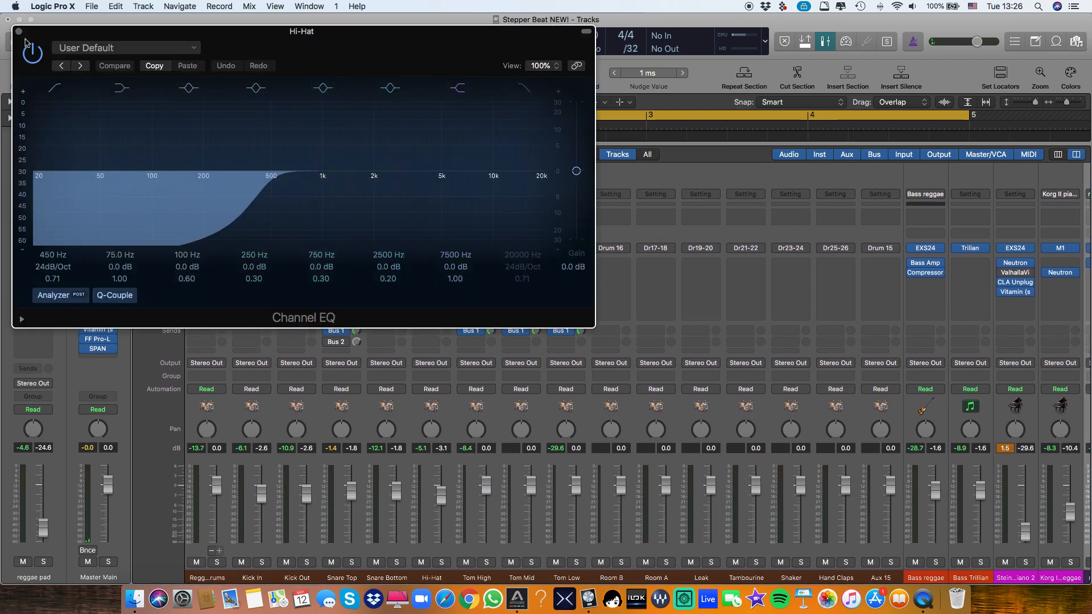
{"action": "left_click_drag", "start_coordinate": [456, 269], "coordinate": [455, 271]}
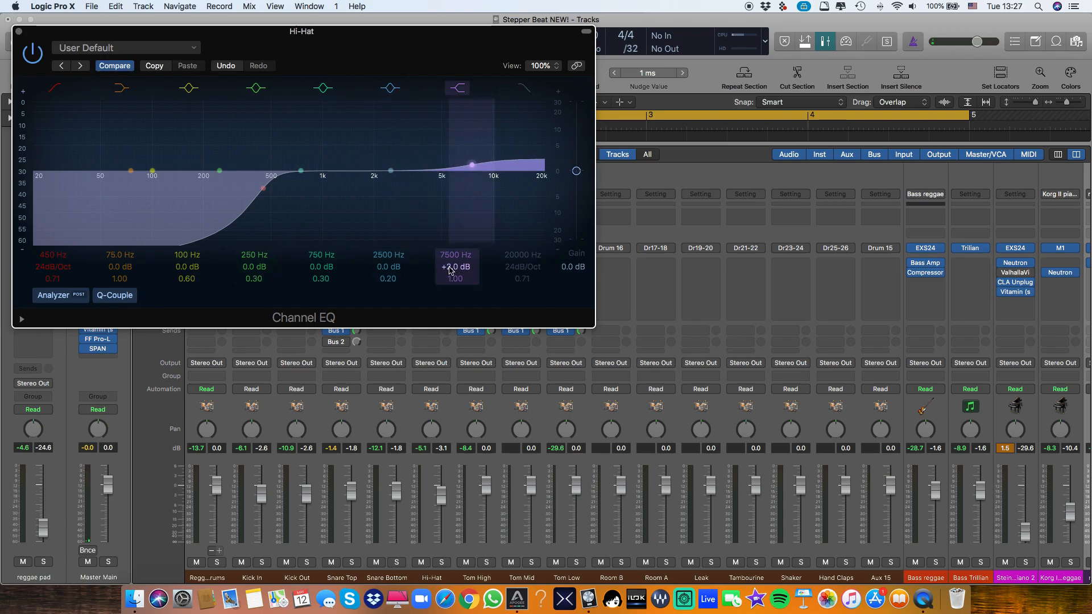
{"action": "left_click", "coordinate": [19, 32]}
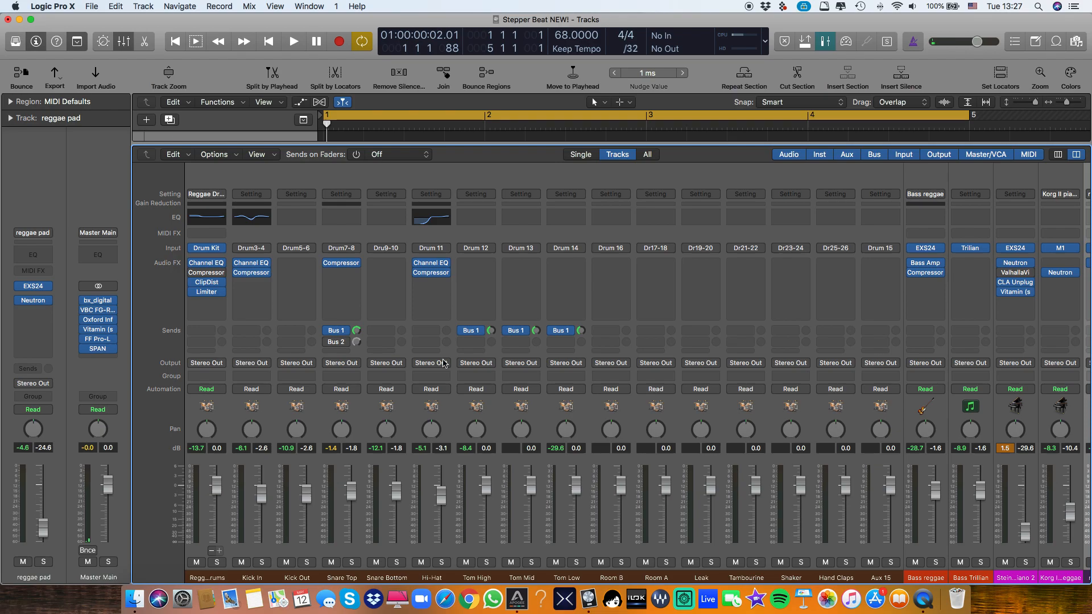
- Select the Spring Verb channel strip and inspect its Space Designer reverb, including the Spring Reverbs presets under Large Spaces
{"action": "scroll", "coordinate": [521, 356], "scroll_direction": "right", "scroll_amount": 2}
{"action": "scroll", "coordinate": [521, 356], "scroll_direction": "right", "scroll_amount": 2}
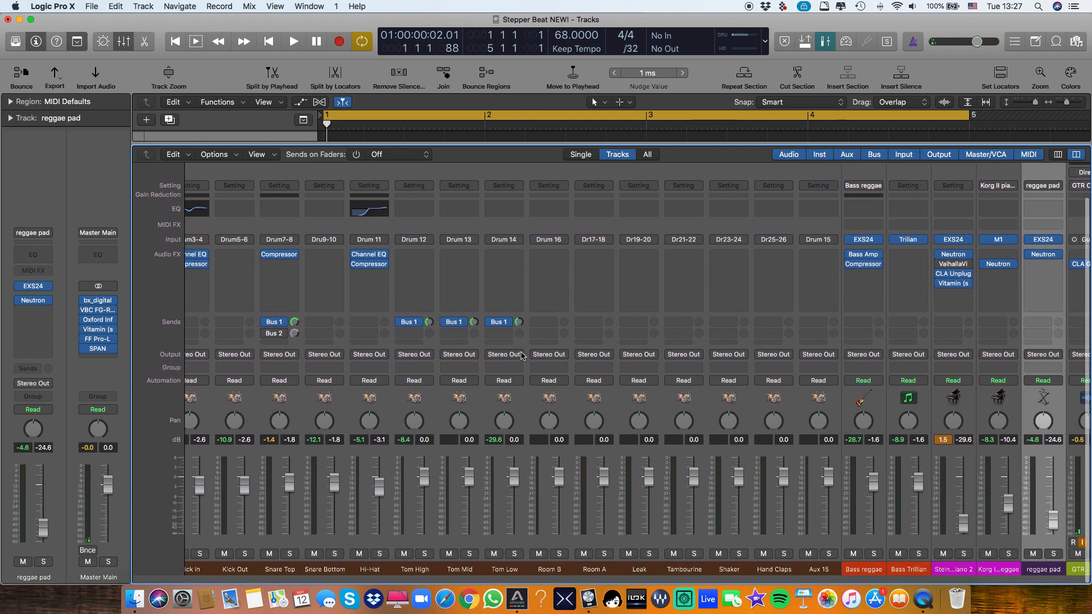
{"action": "scroll", "coordinate": [750, 445], "scroll_direction": "right", "scroll_amount": 4}
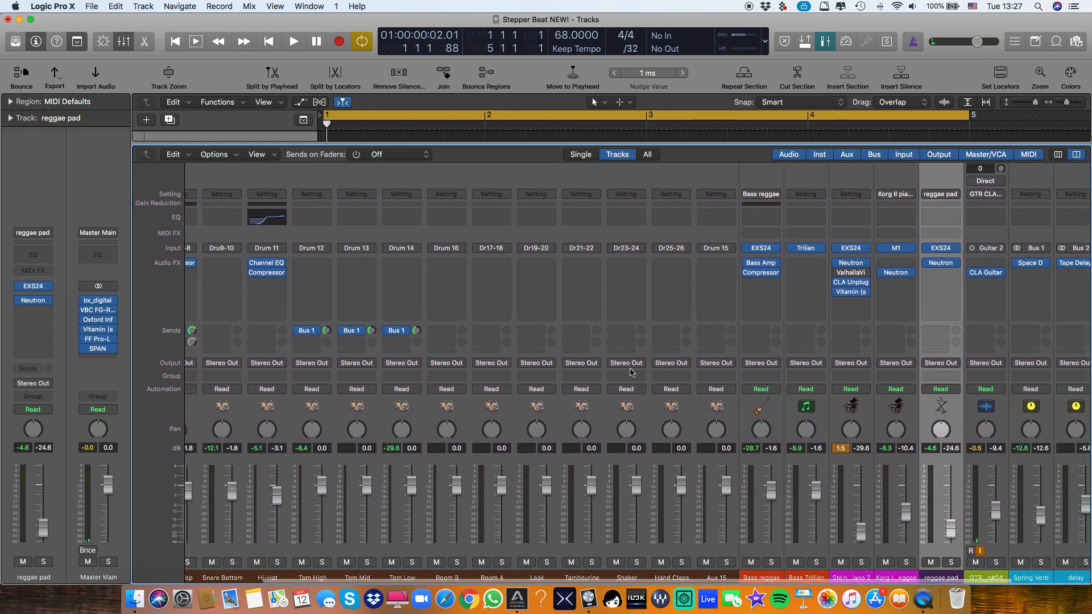
{"action": "scroll", "coordinate": [743, 436], "scroll_direction": "right", "scroll_amount": 4}
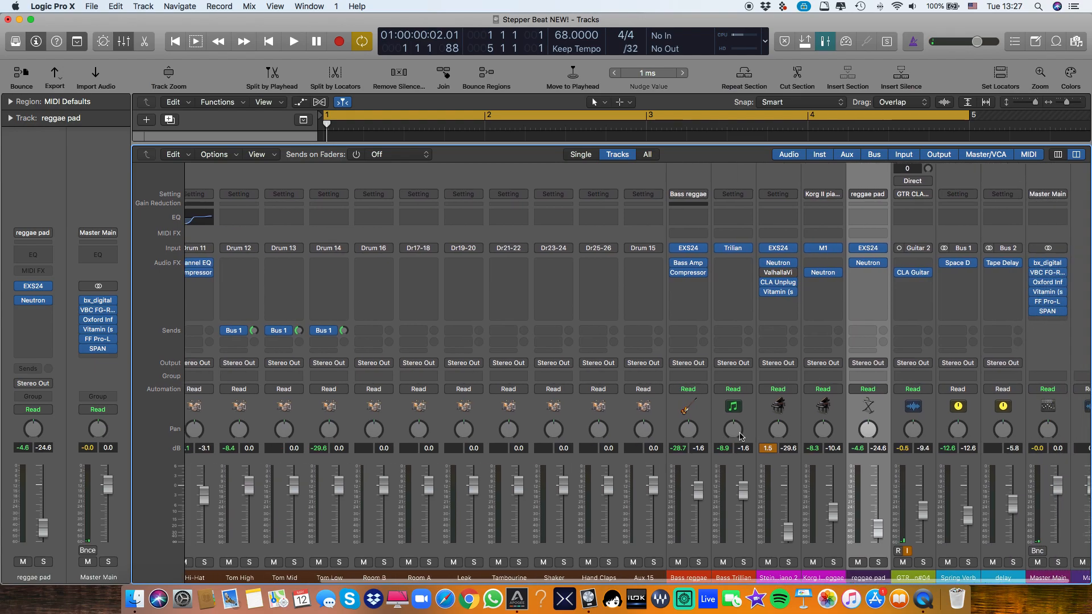
{"action": "left_click", "coordinate": [941, 577]}
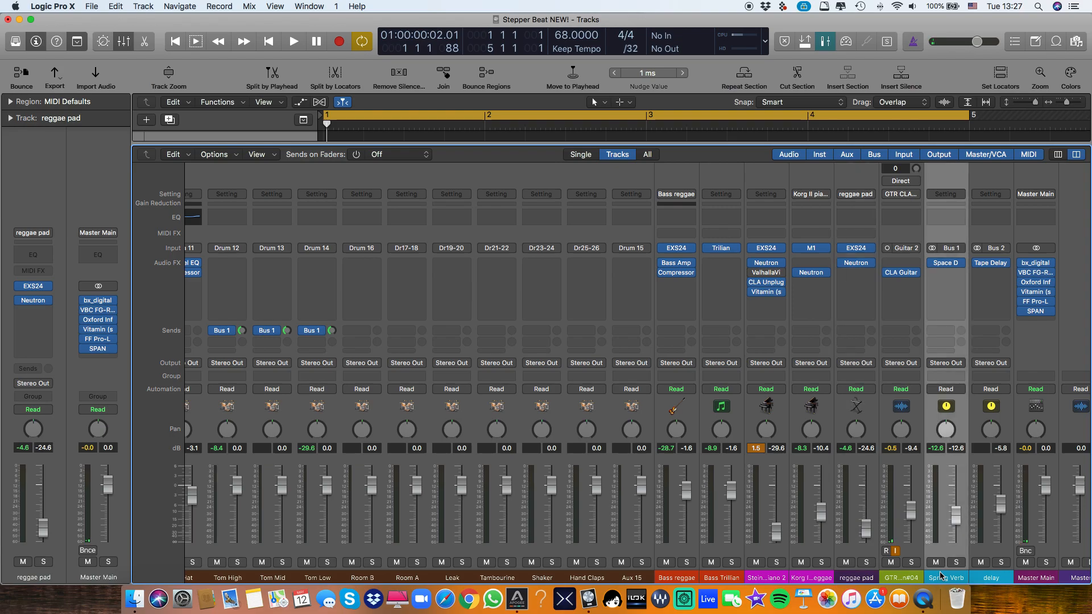
{"action": "left_click", "coordinate": [946, 268]}
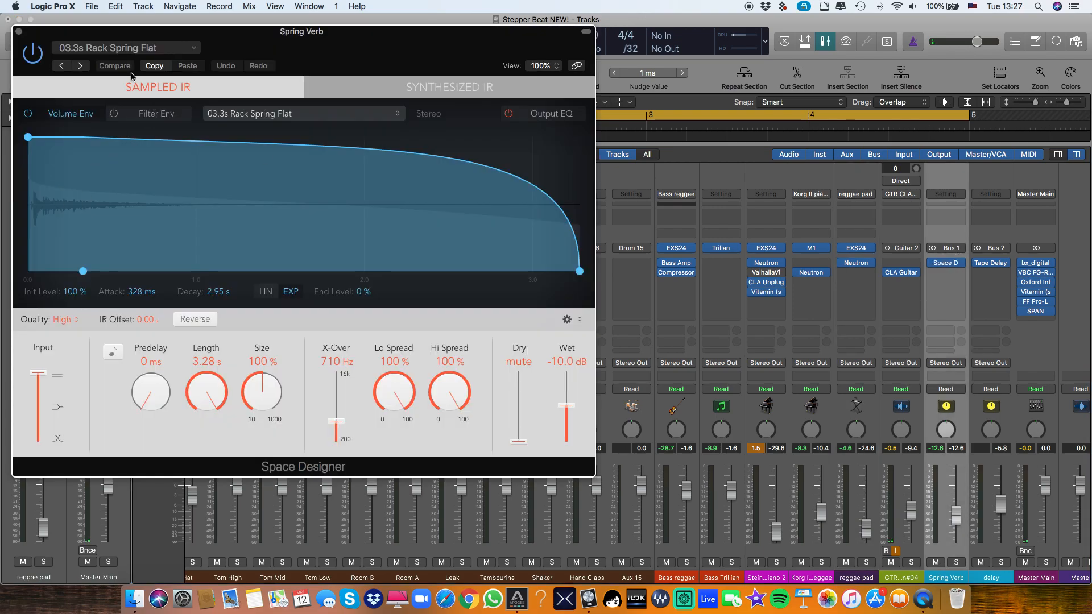
{"action": "left_click", "coordinate": [118, 50]}
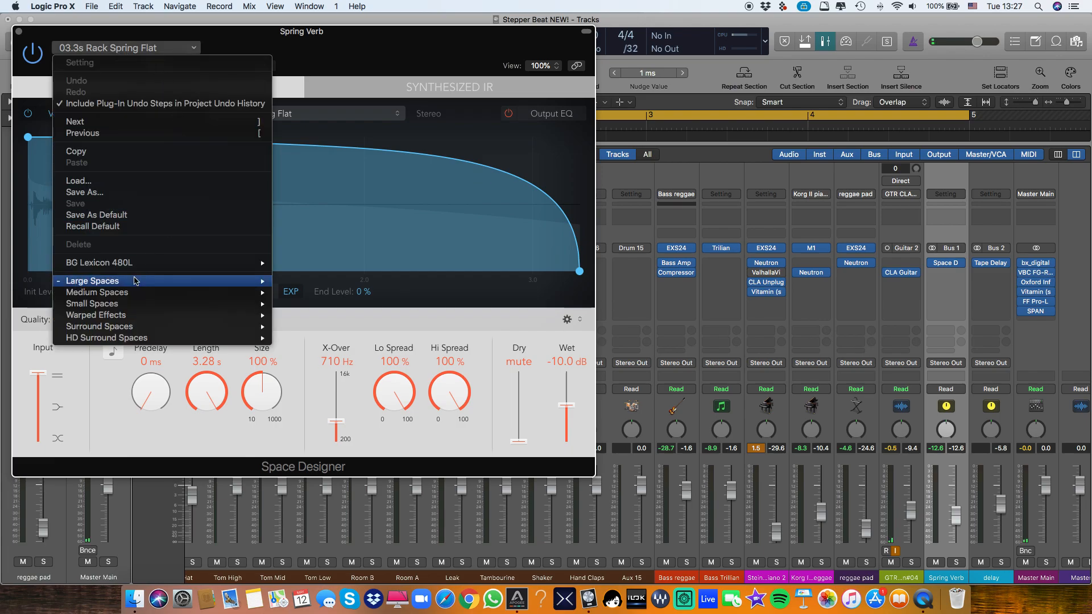
{"action": "mouse_move", "coordinate": [136, 281]}
{"action": "mouse_move", "coordinate": [324, 316]}
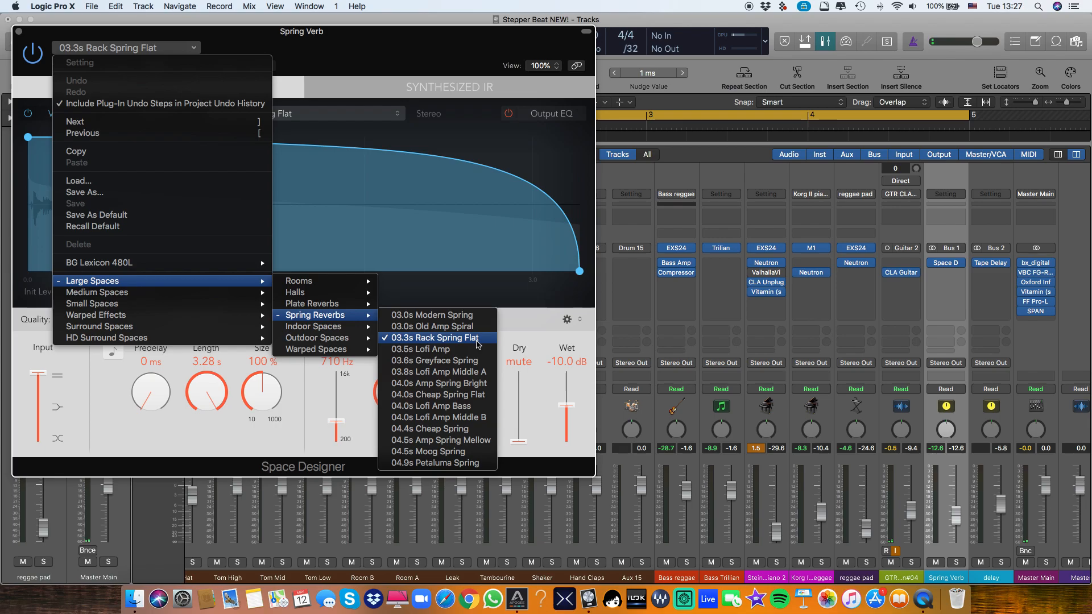
{"action": "left_click", "coordinate": [521, 331]}
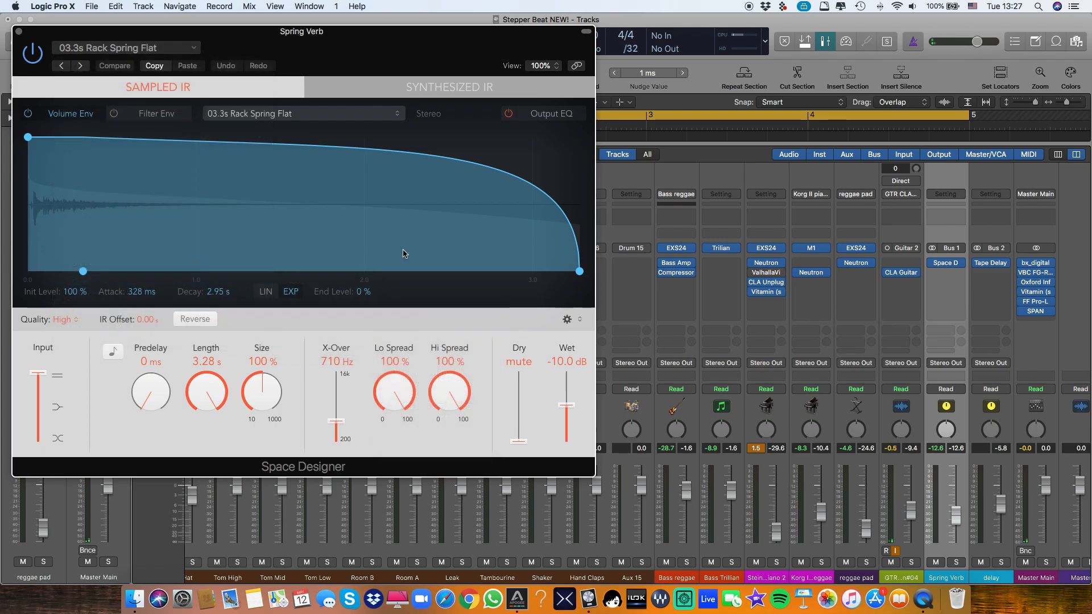
{"action": "left_click", "coordinate": [19, 31]}
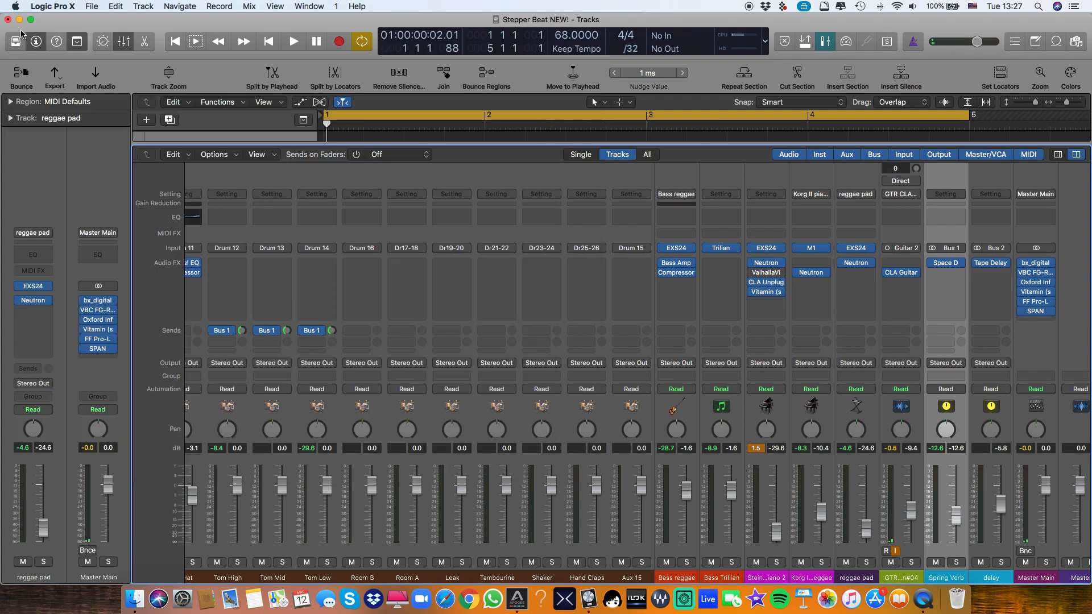
- Inspect the delay channel strip's Tape Delay settings, close the plug-in, and look over the mixer's strips and sends
{"action": "left_click", "coordinate": [992, 265]}
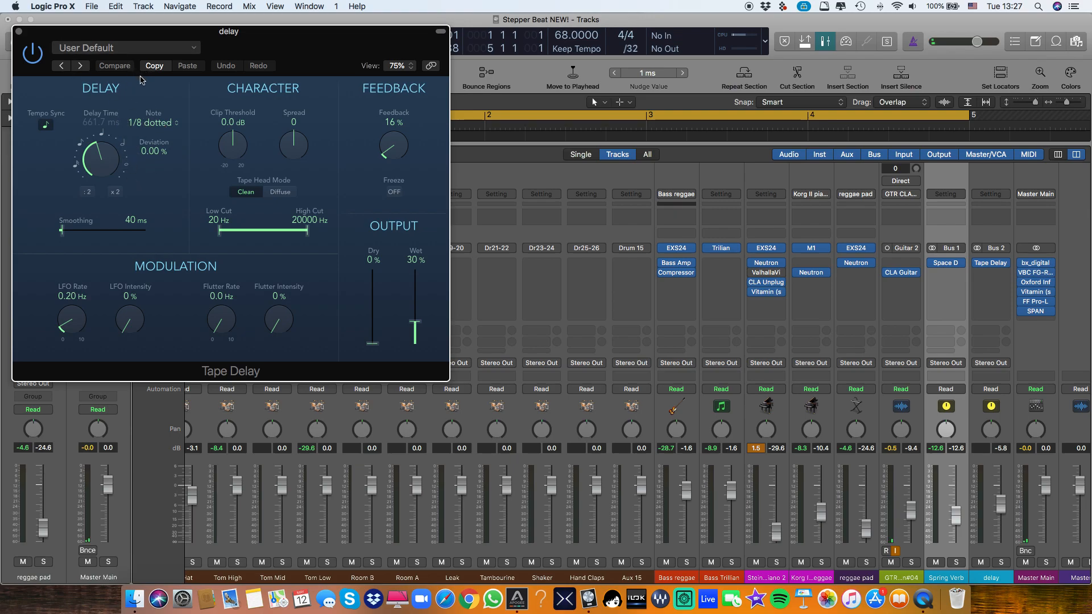
{"action": "left_click", "coordinate": [19, 33]}
{"action": "scroll", "coordinate": [445, 294], "scroll_direction": "left", "scroll_amount": 10}
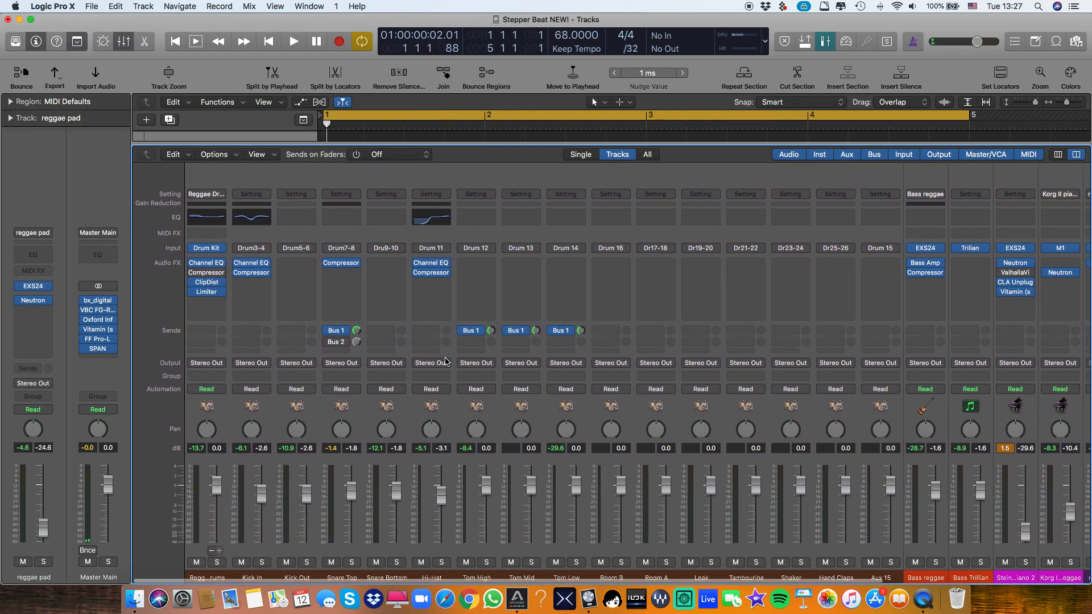
{"action": "scroll", "coordinate": [734, 440], "scroll_direction": "right", "scroll_amount": 10}
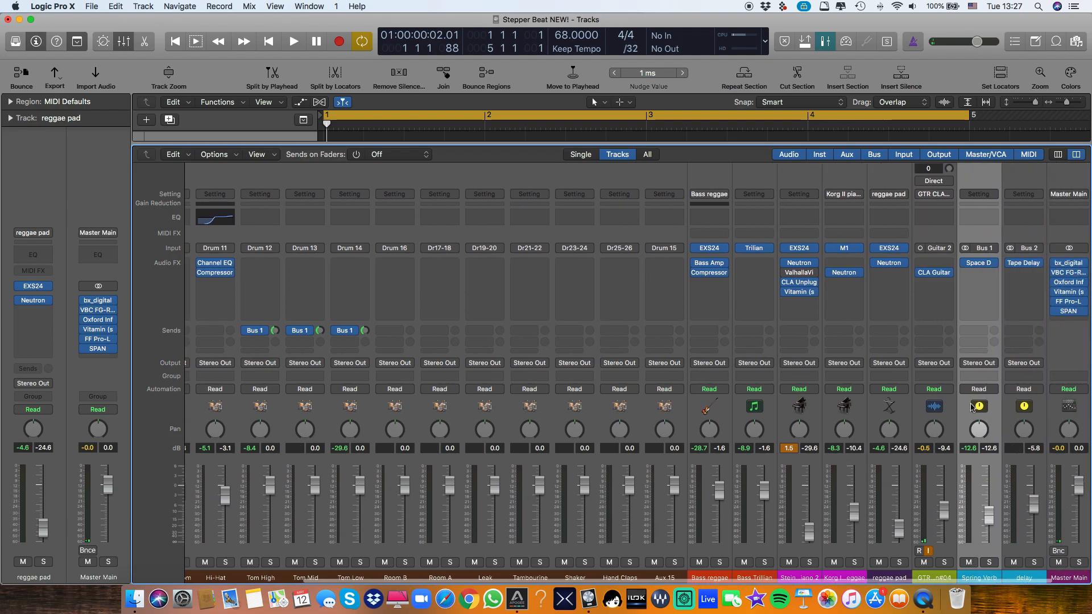
- Look over the drum channel strips, from the toms to the kick and snare, with their bus sends, and close the mixer
{"action": "scroll", "coordinate": [665, 478], "scroll_direction": "left", "scroll_amount": 3}
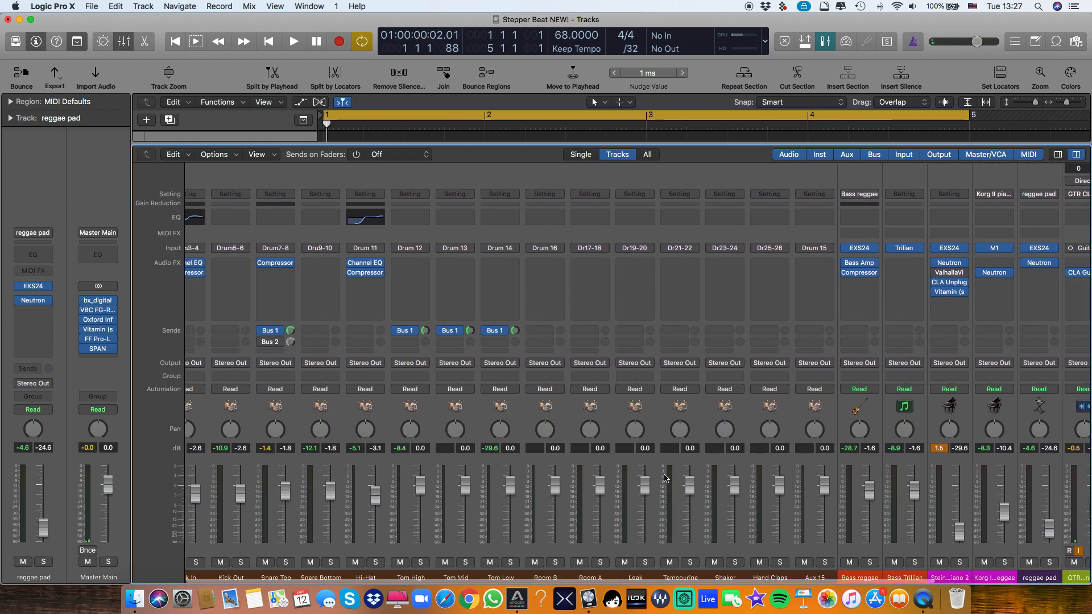
{"action": "scroll", "coordinate": [666, 478], "scroll_direction": "left", "scroll_amount": 3}
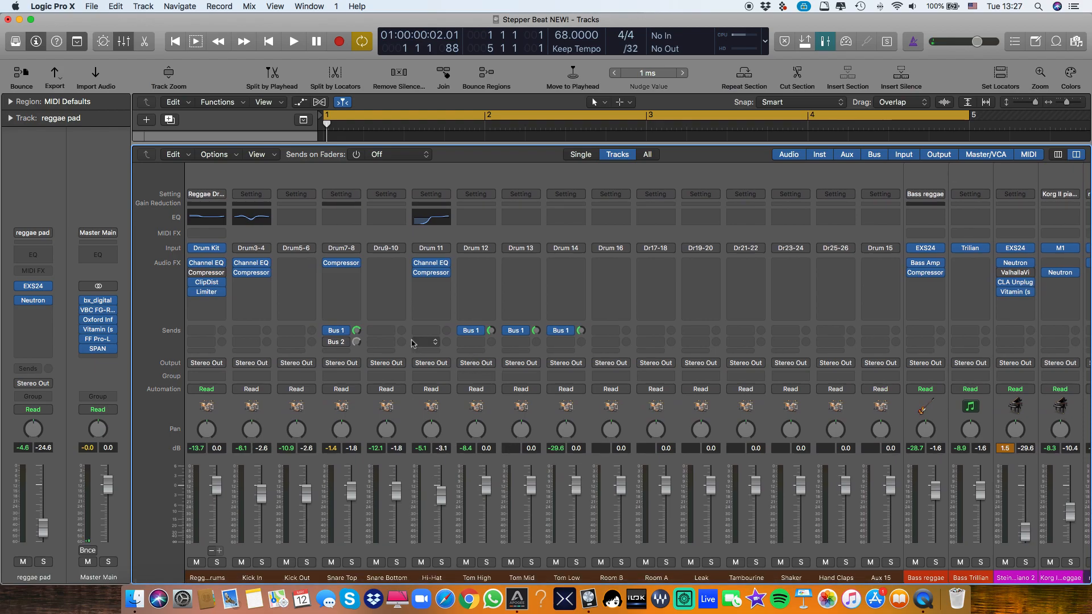
{"action": "scroll", "coordinate": [348, 314], "scroll_direction": "down", "scroll_amount": 1}
{"action": "scroll", "coordinate": [348, 315], "scroll_direction": "up", "scroll_amount": 1}
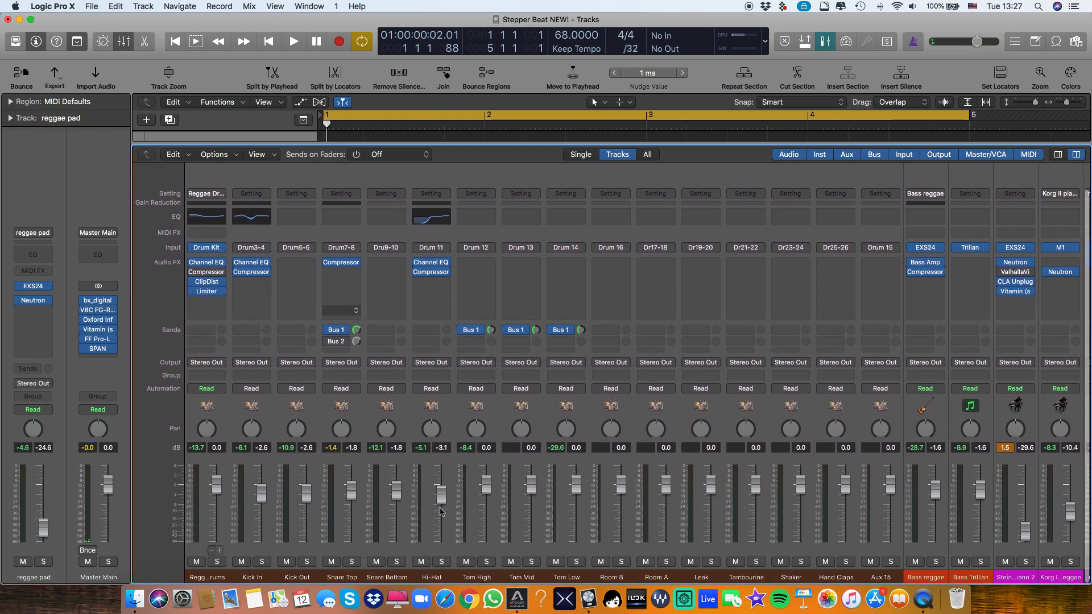
{"action": "scroll", "coordinate": [541, 268], "scroll_direction": "down", "scroll_amount": 3}
{"action": "scroll", "coordinate": [542, 268], "scroll_direction": "up", "scroll_amount": 3}
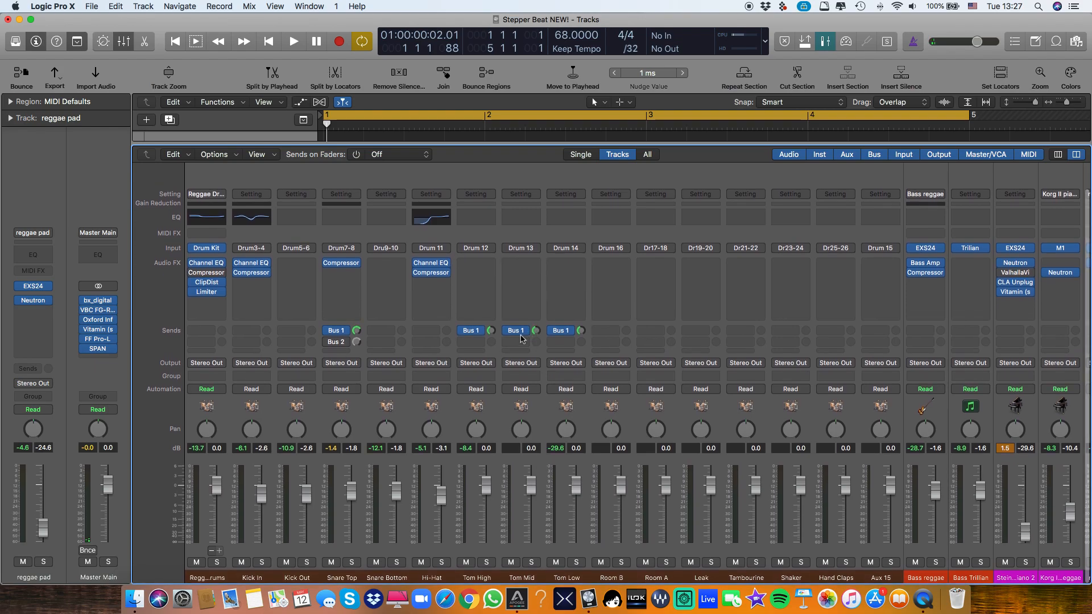
{"action": "key", "text": "x"}
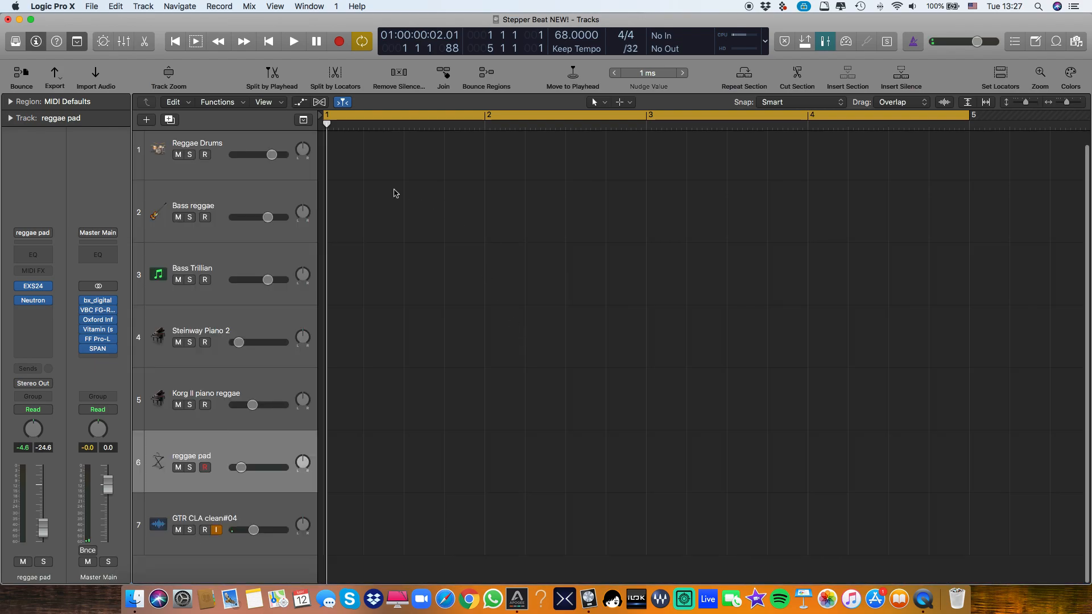
- Create an empty MIDI region at bar 1 on the Reggae Drums track and open it in the Piano Roll
{"action": "scroll", "coordinate": [396, 194], "scroll_direction": "up", "scroll_amount": 3}
{"action": "scroll", "coordinate": [395, 192], "scroll_direction": "down", "scroll_amount": 3}
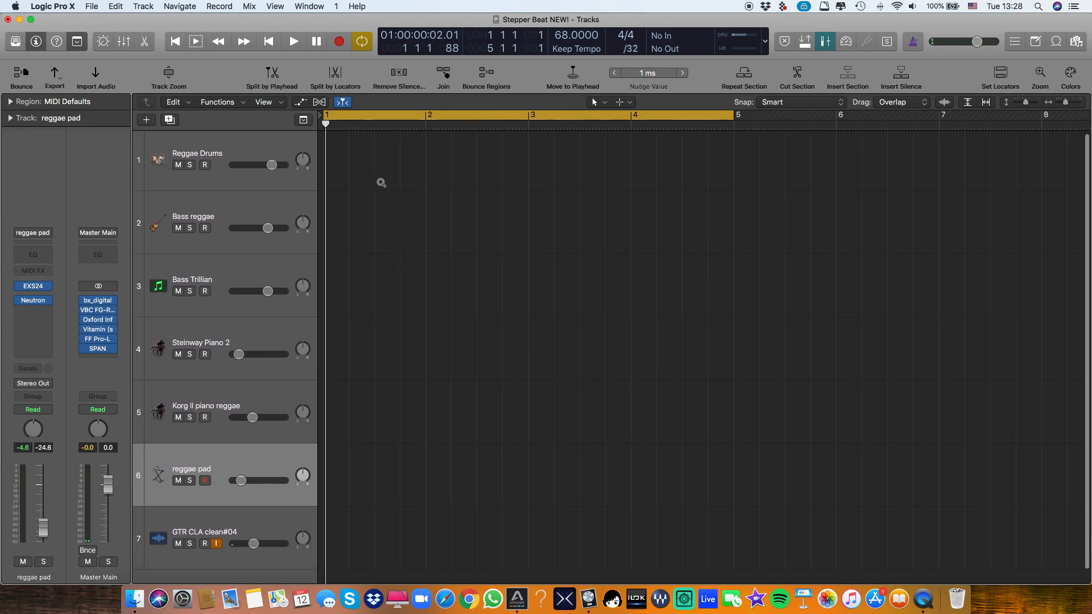
{"action": "right_click", "coordinate": [344, 172]}
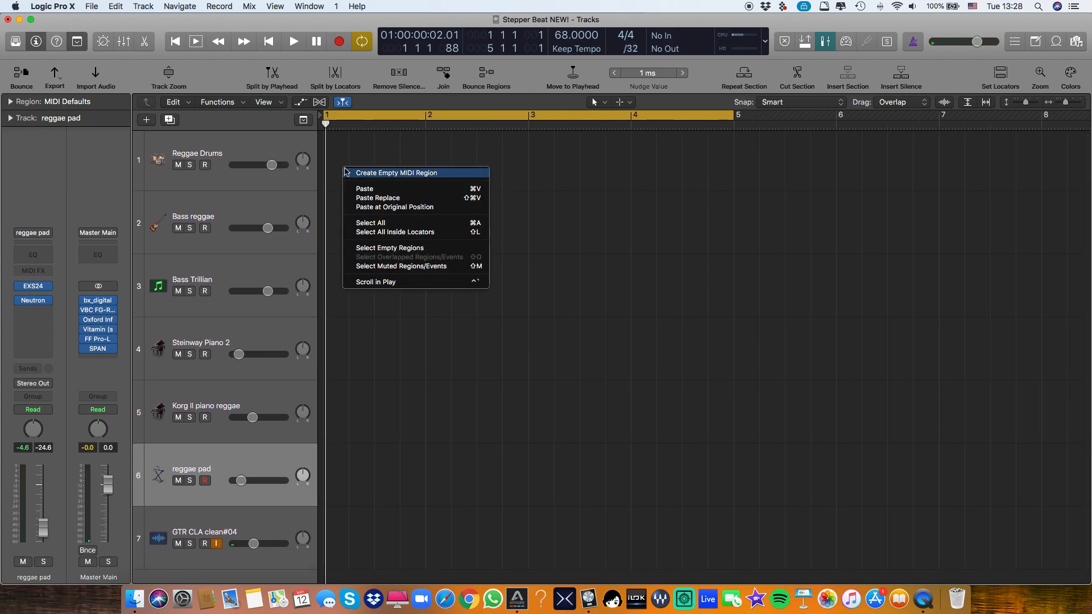
{"action": "left_click", "coordinate": [358, 173]}
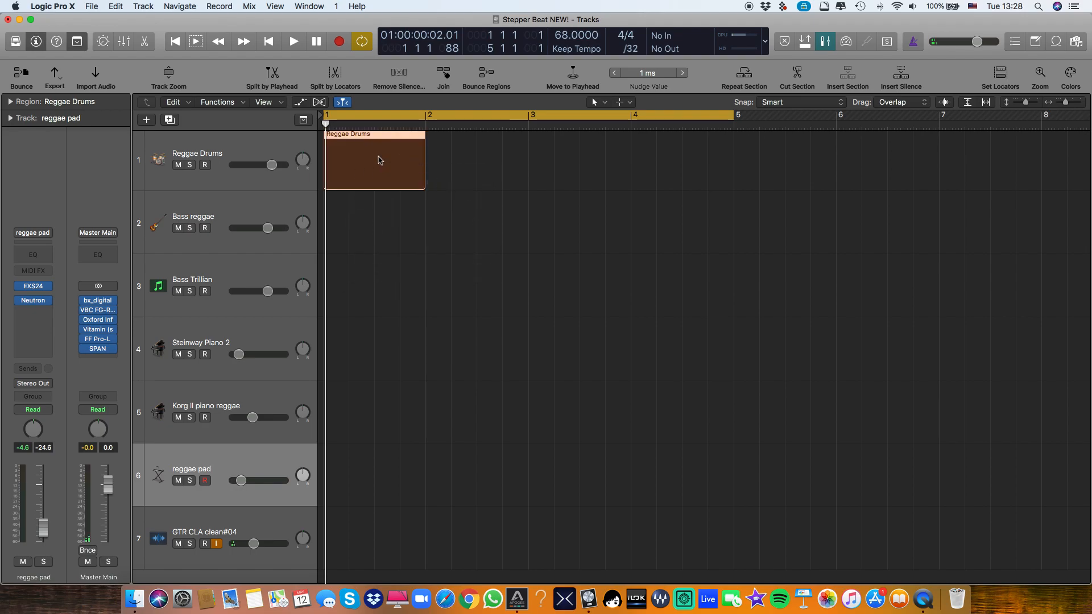
{"action": "double_click", "coordinate": [380, 160]}
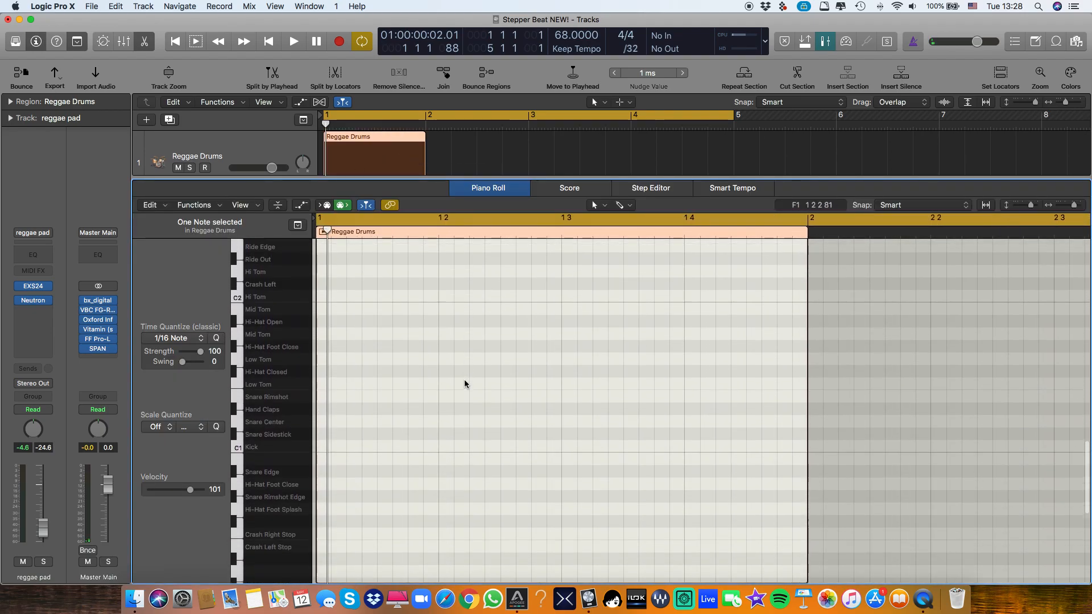
{"action": "scroll", "coordinate": [466, 382], "scroll_direction": "up", "scroll_amount": 3}
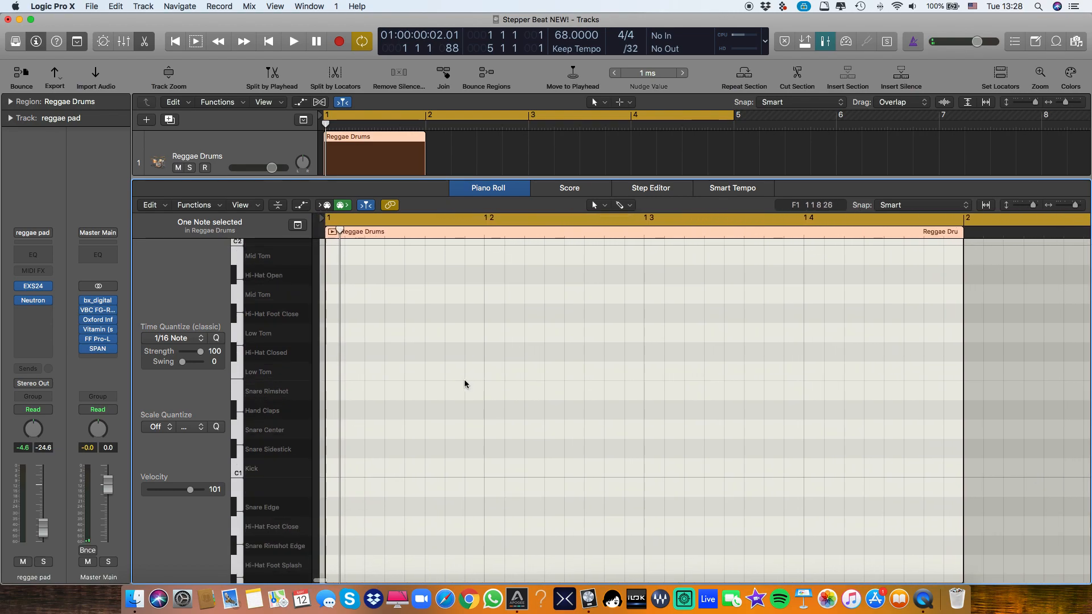
- Set the grid division to /16 and paint sixteenth notes on the Hi-Hat Closed row across bar 1 with the Brush Tool
{"action": "left_click", "coordinate": [594, 205]}
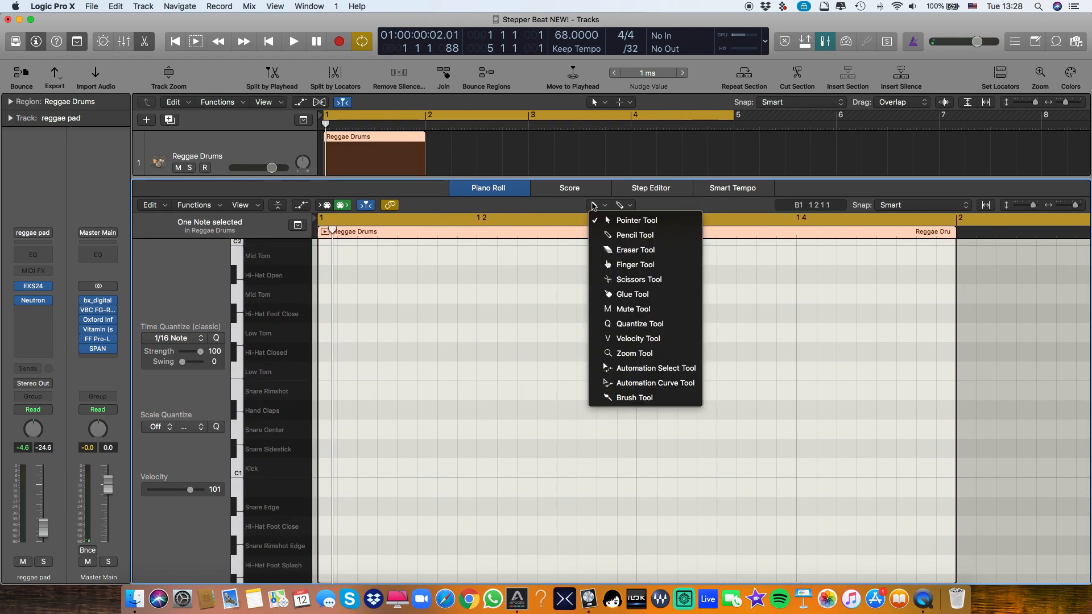
{"action": "left_click", "coordinate": [633, 398]}
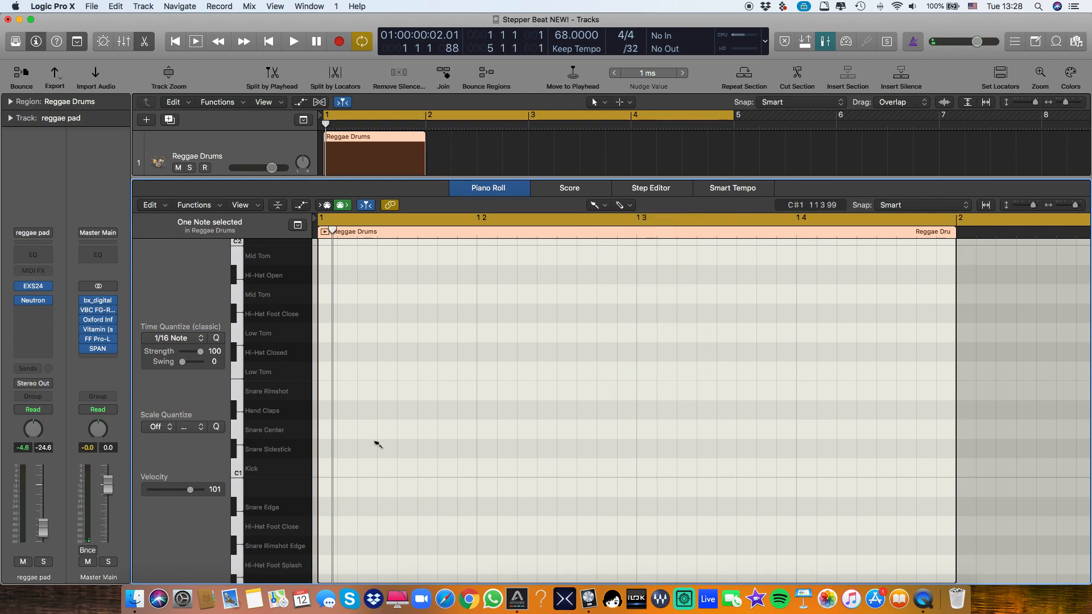
{"action": "scroll", "coordinate": [370, 424], "scroll_direction": "down", "scroll_amount": 5}
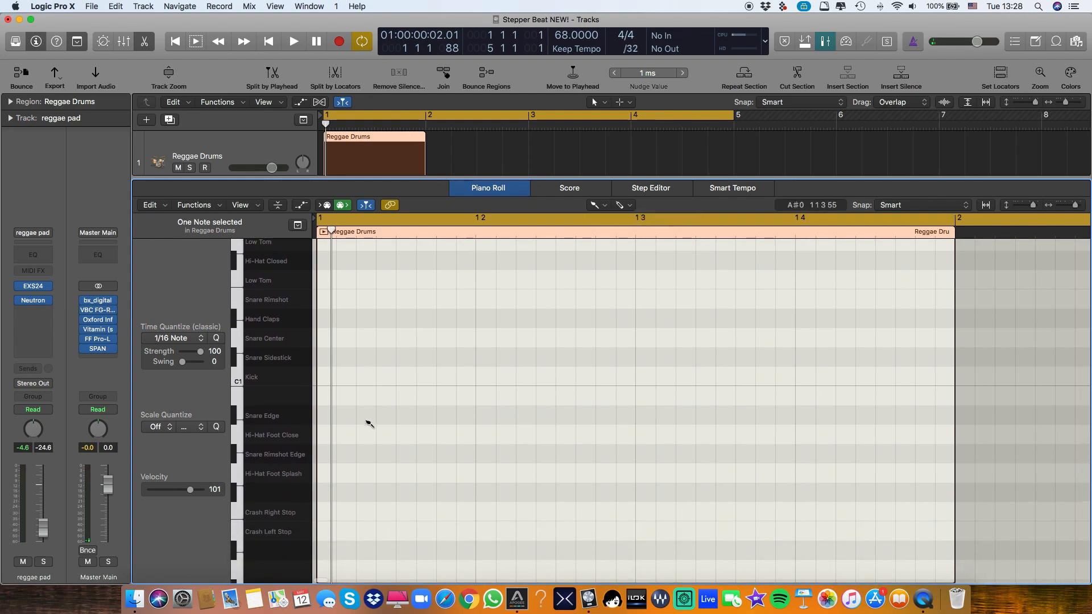
{"action": "scroll", "coordinate": [369, 423], "scroll_direction": "up", "scroll_amount": 8}
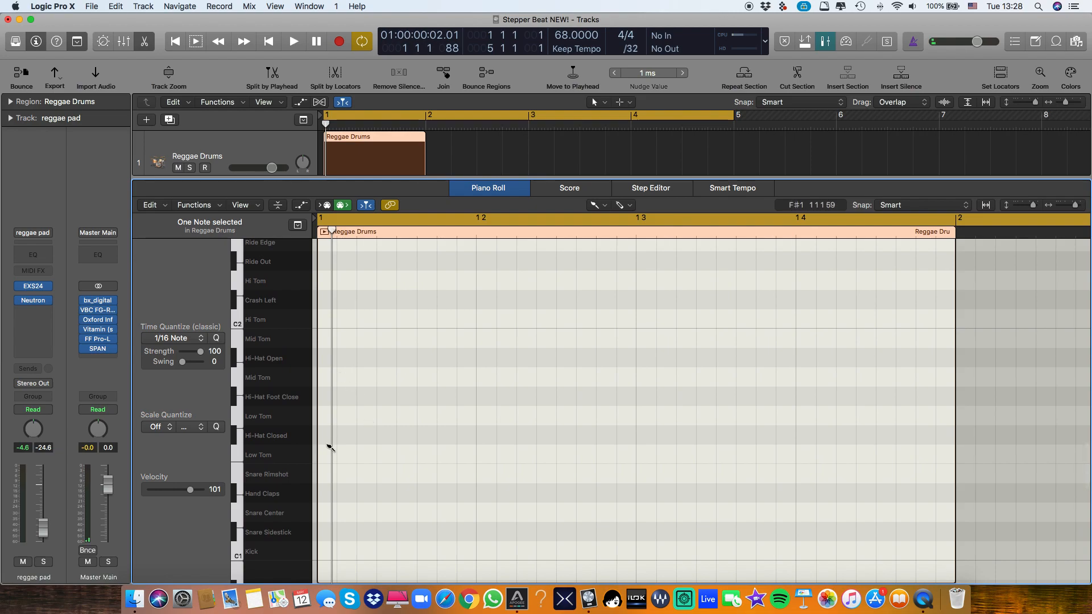
{"action": "left_click", "coordinate": [632, 49]}
{"action": "left_click", "coordinate": [632, 39]}
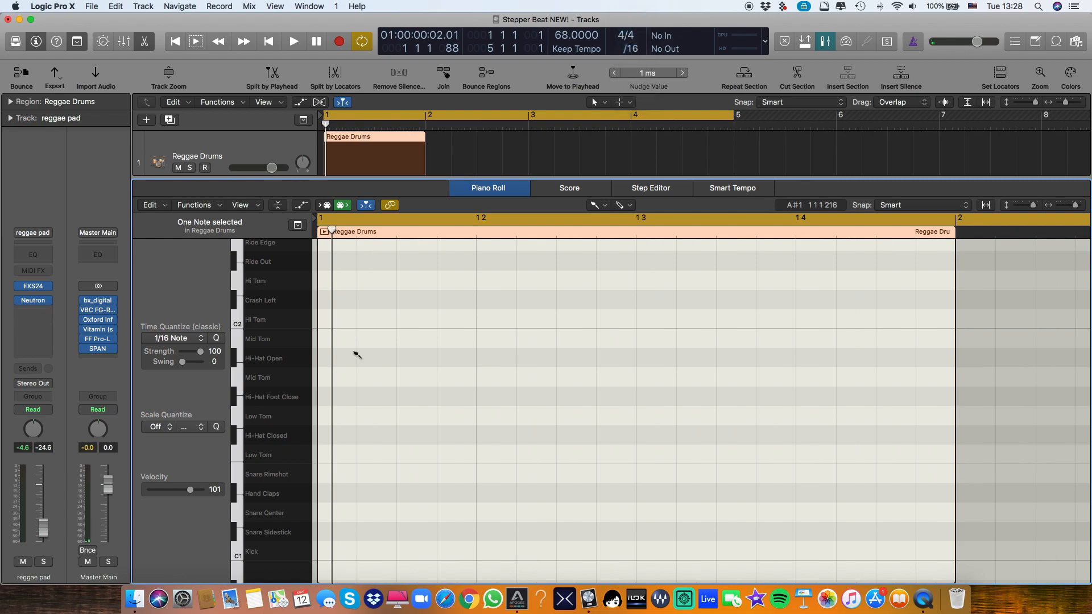
{"action": "left_click_drag", "start_coordinate": [338, 436], "coordinate": [901, 438]}
- Set the velocity of every second closed hi-hat note, beginning with the second one, to 43 and play the pattern
{"action": "key", "text": "t"}
{"action": "key", "text": "t"}
{"action": "left_click_drag", "start_coordinate": [939, 459], "coordinate": [309, 405]}
{"action": "left_click_drag", "start_coordinate": [355, 440], "coordinate": [349, 443]}
{"action": "left_click", "coordinate": [372, 434]}
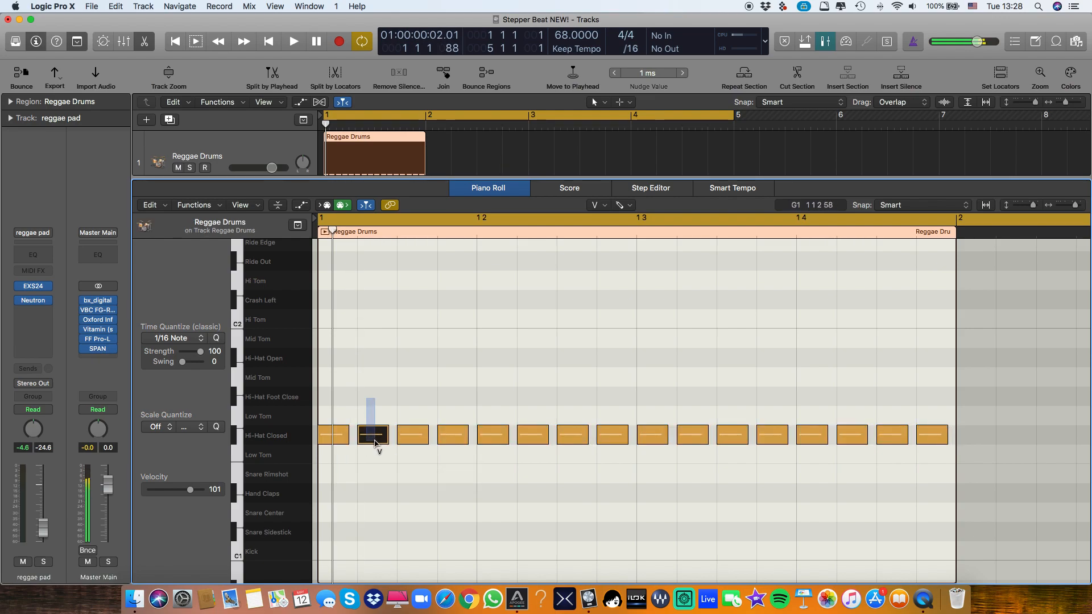
{"action": "left_click", "coordinate": [532, 436], "text": "shift"}
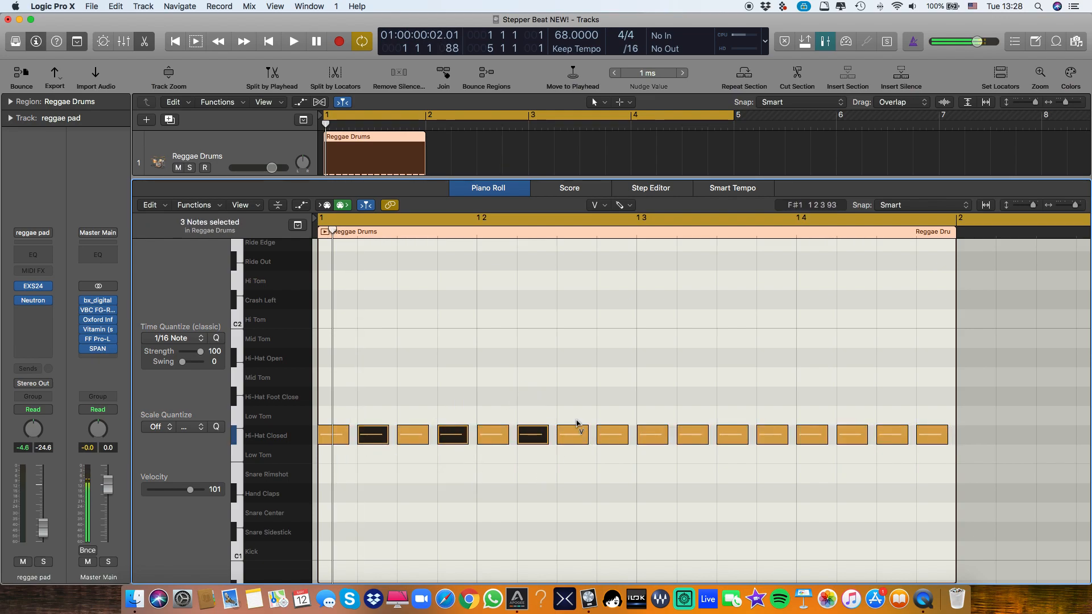
{"action": "left_click", "coordinate": [772, 435], "text": "shift"}
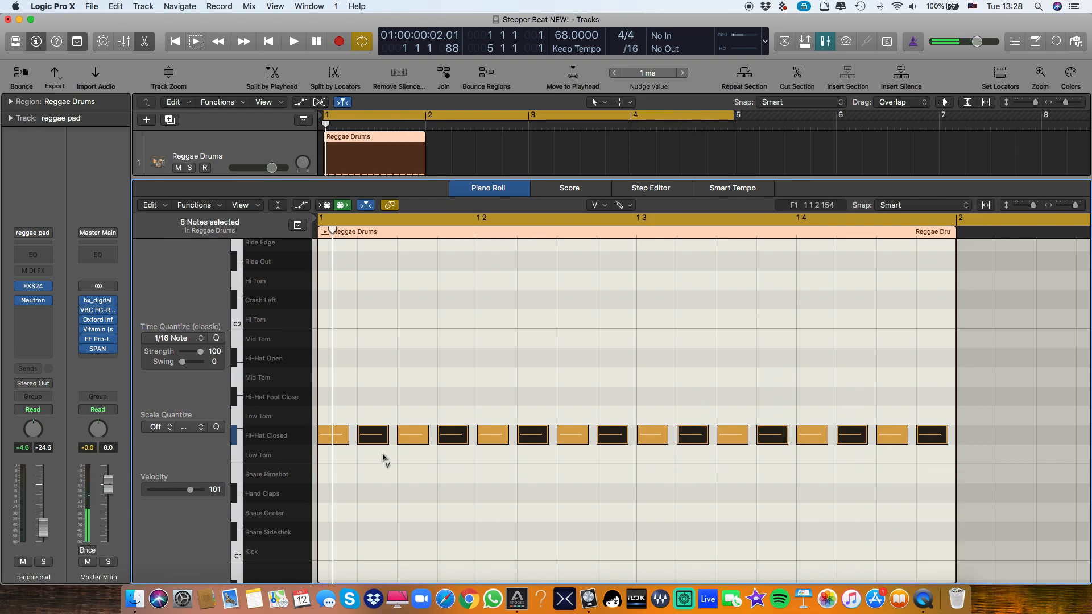
{"action": "left_click_drag", "start_coordinate": [374, 441], "coordinate": [380, 523]}
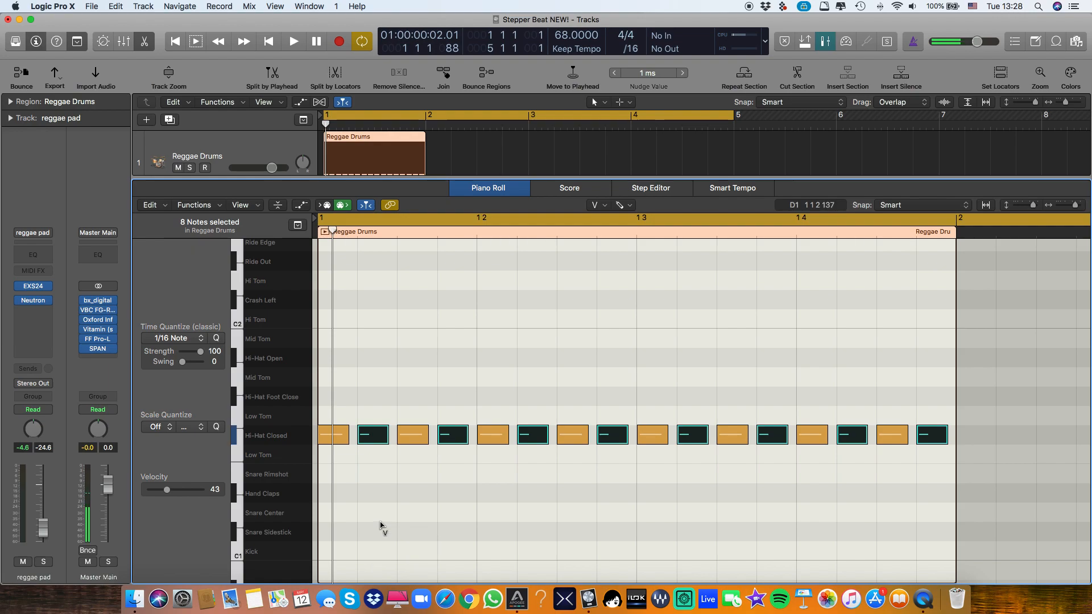
{"action": "key", "text": "space"}
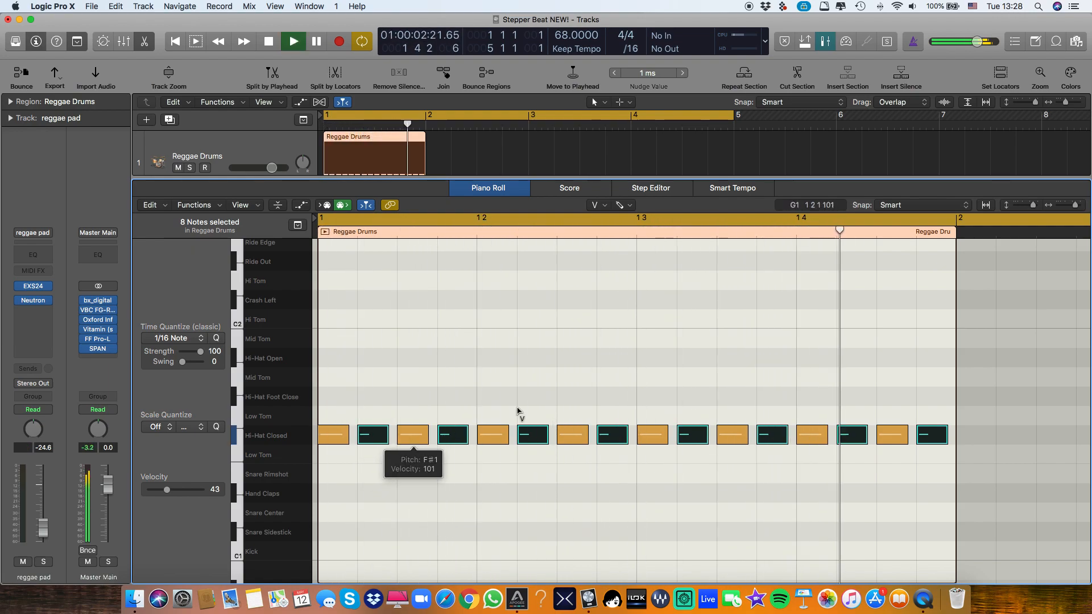
{"action": "key", "text": "space"}
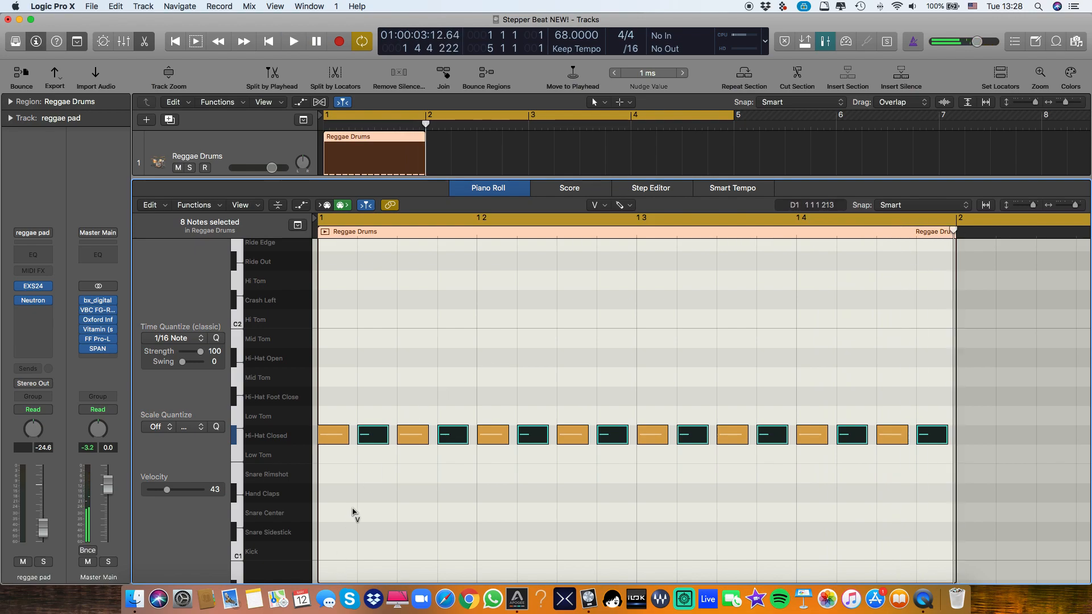
- Add a Kick note at the start of bar 1 and copy it on every eighth note to fill the bar
{"action": "key", "text": "t"}
{"action": "key", "text": "p"}
{"action": "left_click", "coordinate": [335, 551]}
{"action": "key", "text": "t"}
{"action": "key", "text": "t"}
{"action": "left_click_drag", "start_coordinate": [346, 556], "coordinate": [457, 554]}
{"action": "left_click_drag", "start_coordinate": [460, 500], "coordinate": [824, 551]}
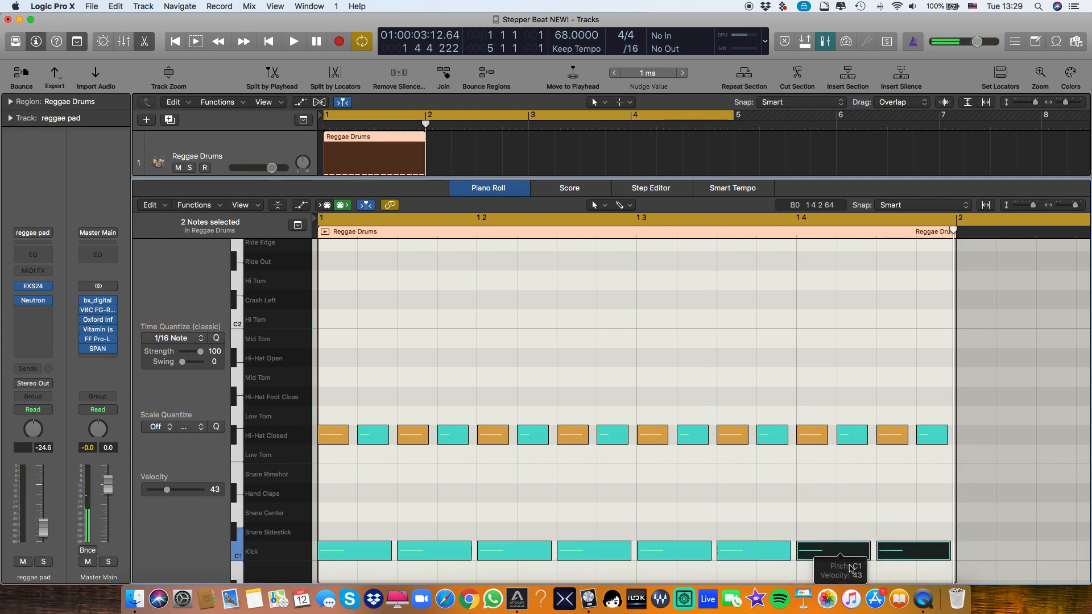
- Set the velocity of all eight kick notes to 100 and play the hi-hat and kick pattern
{"action": "left_click_drag", "start_coordinate": [891, 570], "coordinate": [311, 465]}
{"action": "key", "text": "t"}
{"action": "key", "text": "v"}
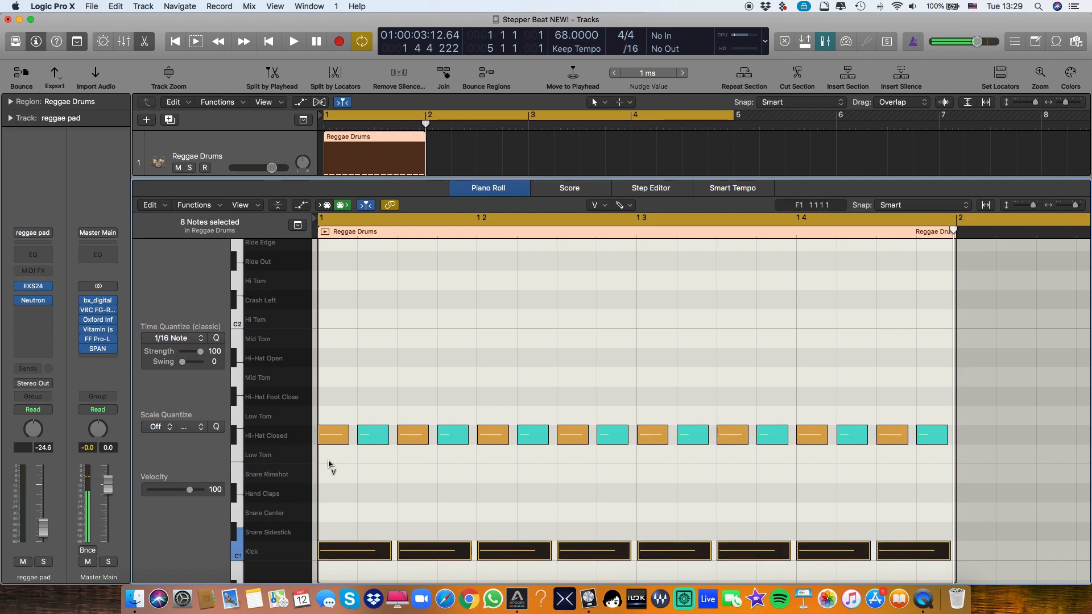
{"action": "scroll", "coordinate": [700, 448], "scroll_direction": "down", "scroll_amount": 4}
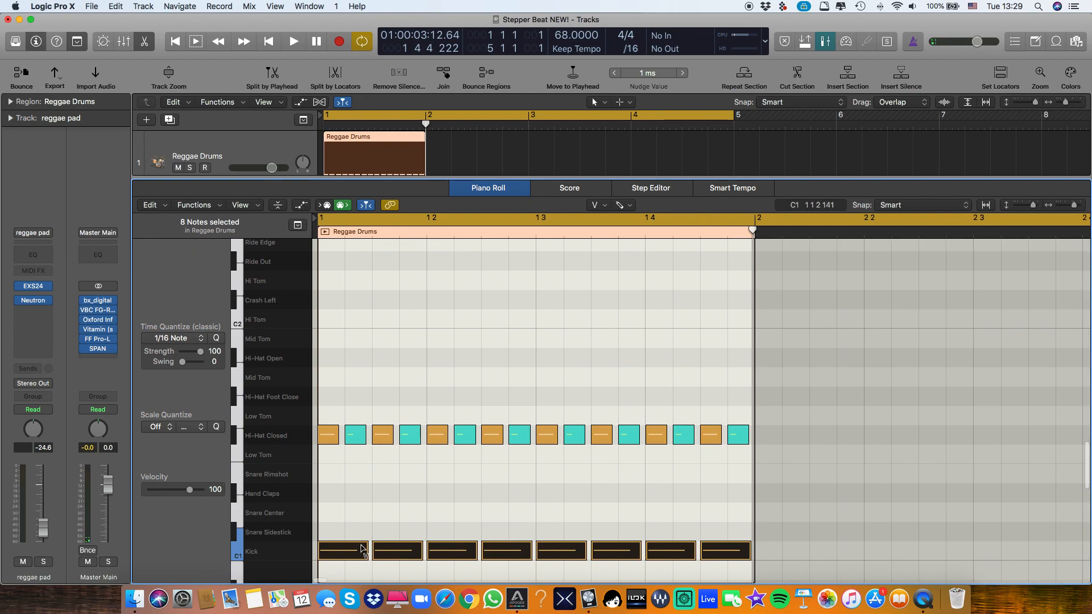
{"action": "left_click_drag", "start_coordinate": [362, 549], "coordinate": [362, 549]}
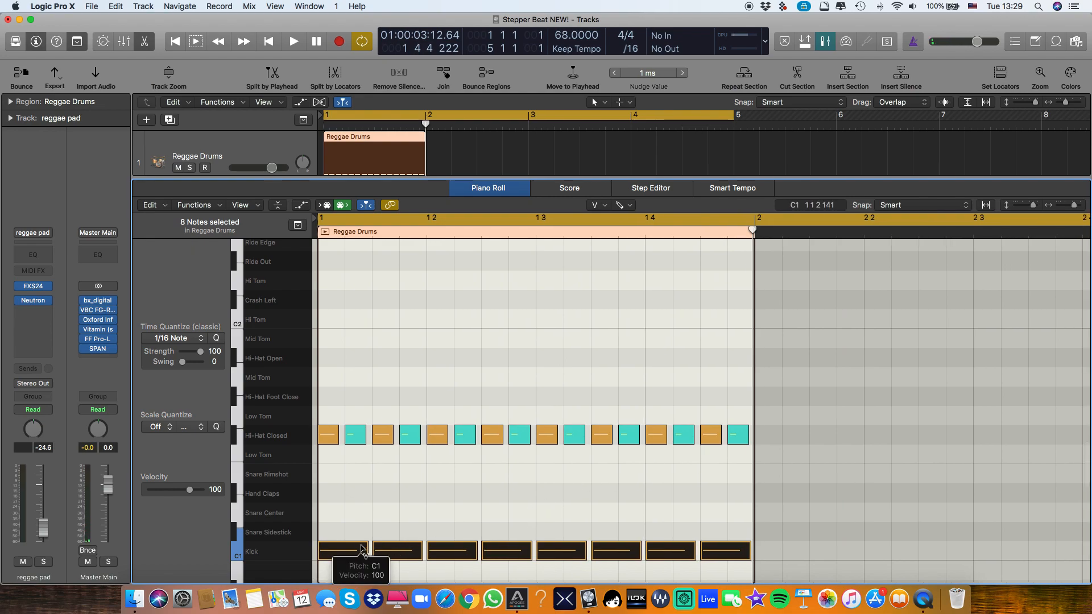
{"action": "key", "text": "space"}
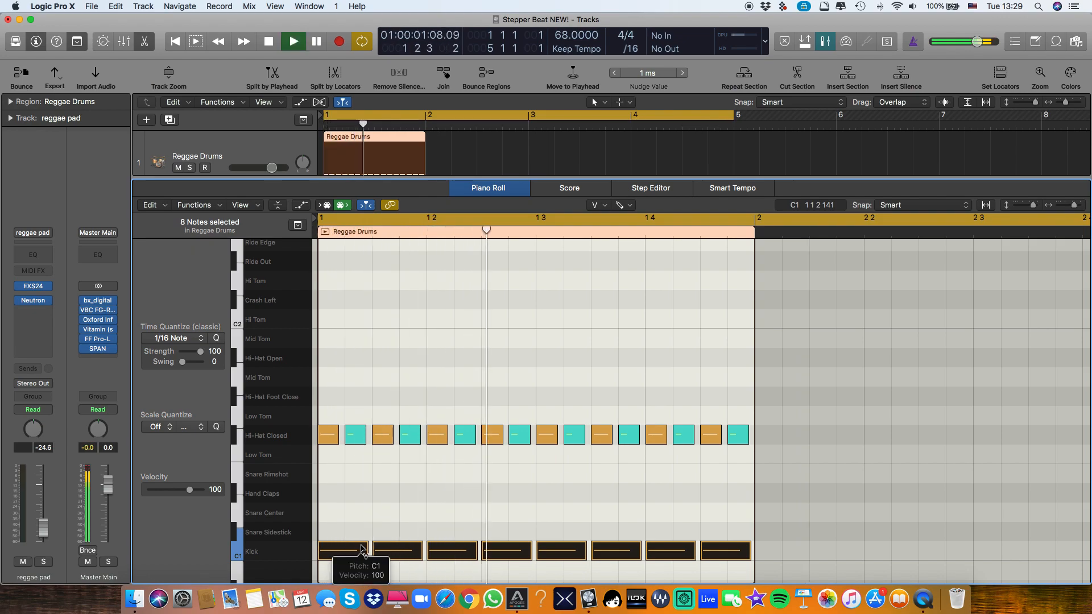
{"action": "key", "text": "space"}
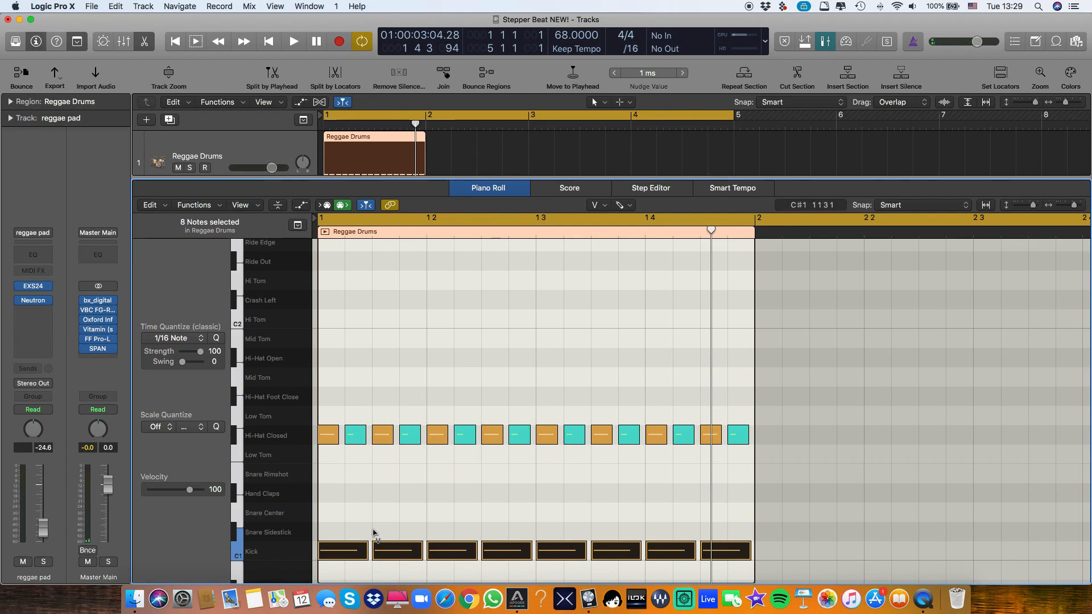
- Draw Snare Sidestick notes on beats 2 and 4 of bar 1 with the Pencil Tool
{"action": "key", "text": "t"}
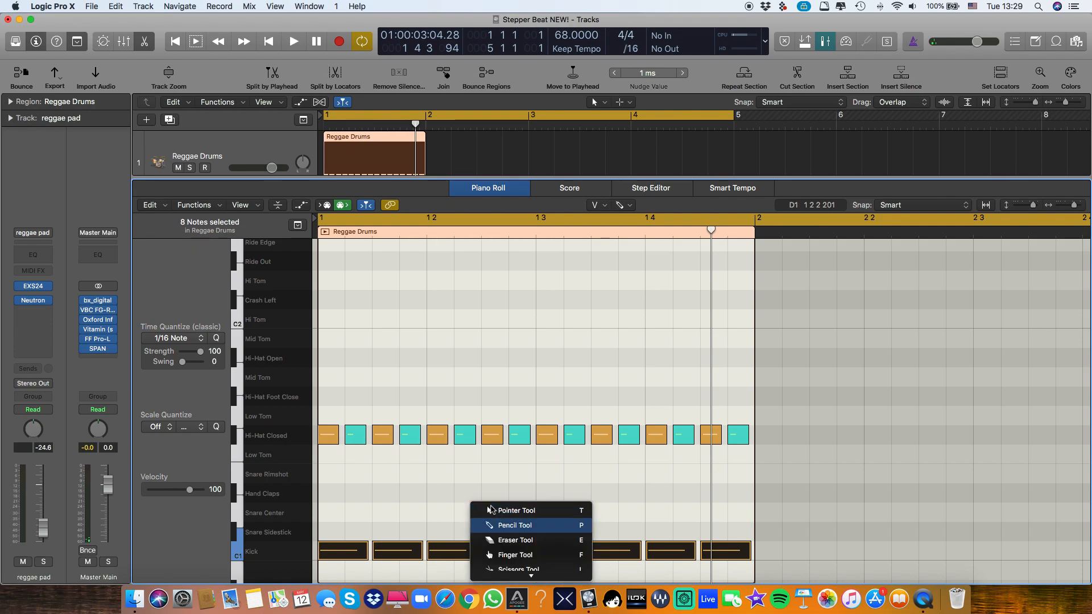
{"action": "left_click", "coordinate": [473, 523]}
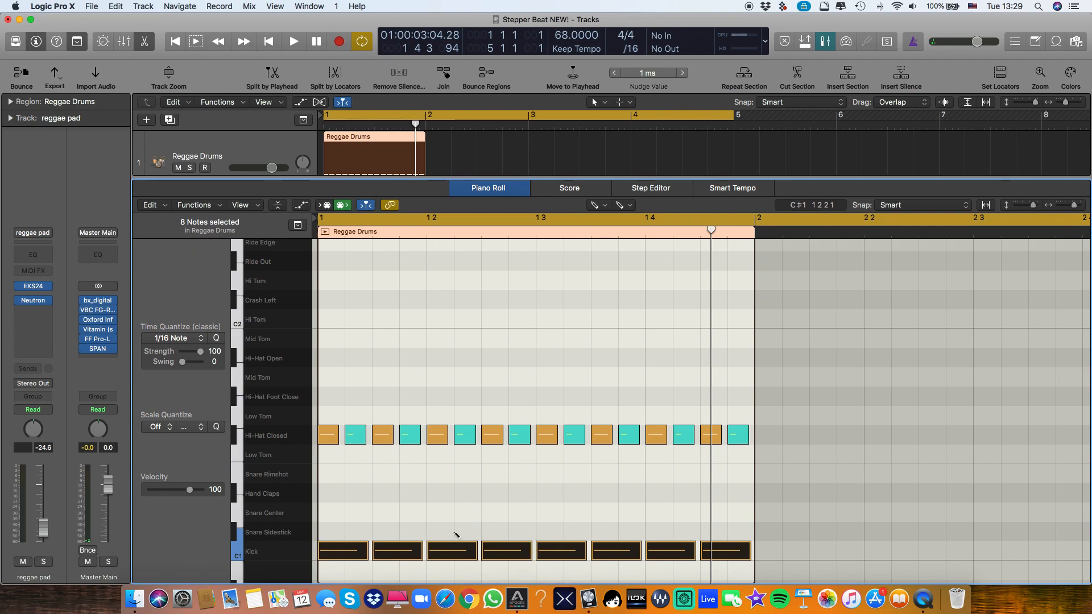
{"action": "left_click", "coordinate": [435, 536]}
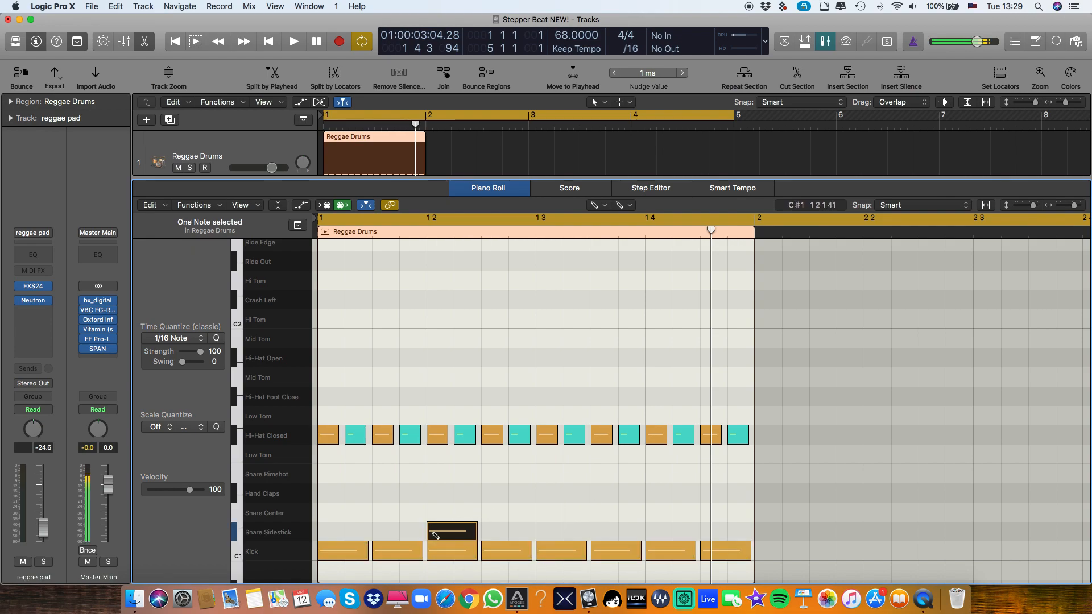
{"action": "left_click", "coordinate": [657, 533]}
- Shorten the cycle range to bar 1 only and play the looped drum pattern
{"action": "left_click_drag", "start_coordinate": [737, 114], "coordinate": [325, 168]}
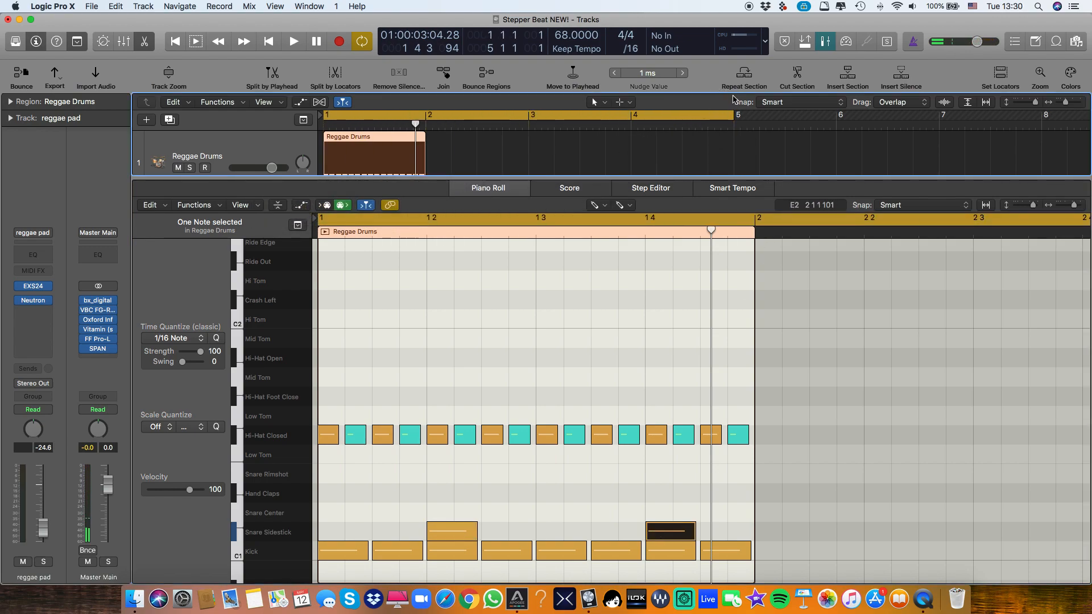
{"action": "left_click_drag", "start_coordinate": [734, 121], "coordinate": [424, 166]}
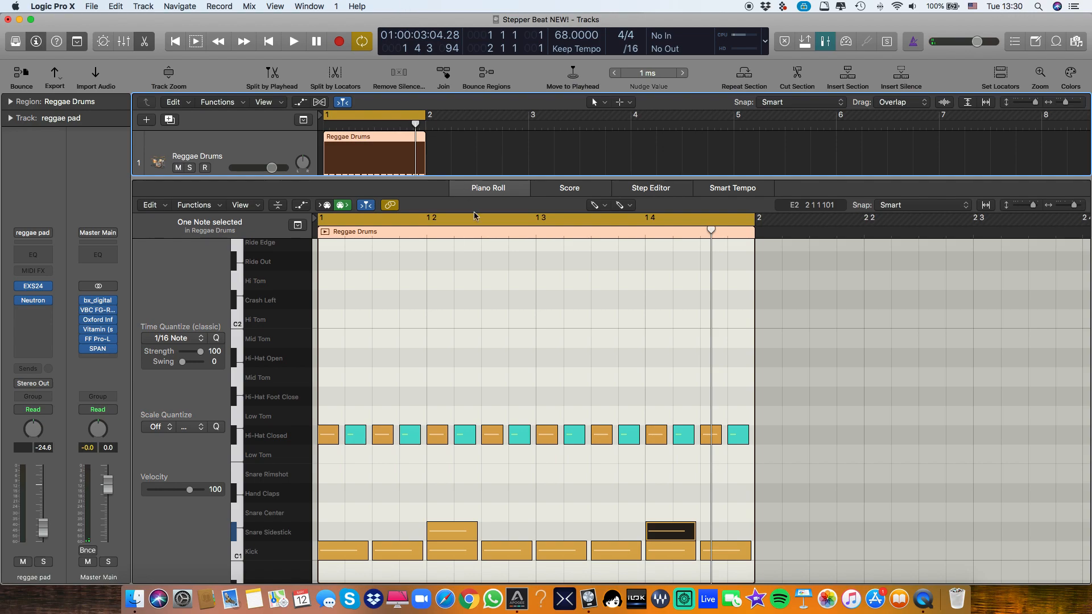
{"action": "key", "text": "space"}
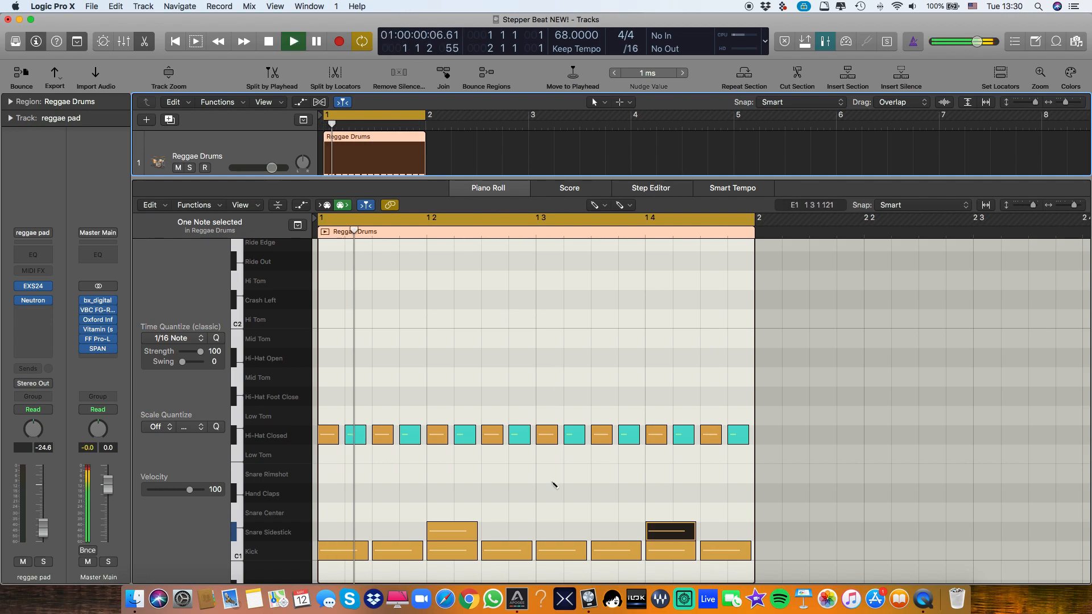
{"action": "scroll", "coordinate": [555, 484], "scroll_direction": "down", "scroll_amount": 5}
{"action": "scroll", "coordinate": [555, 485], "scroll_direction": "down", "scroll_amount": 1}
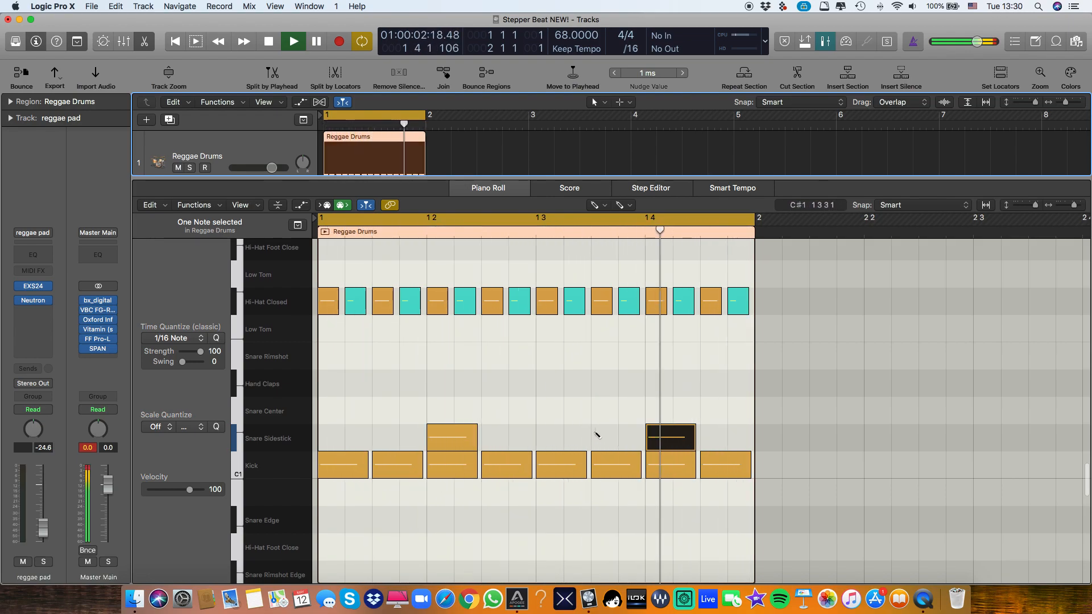
{"action": "key", "text": "space"}
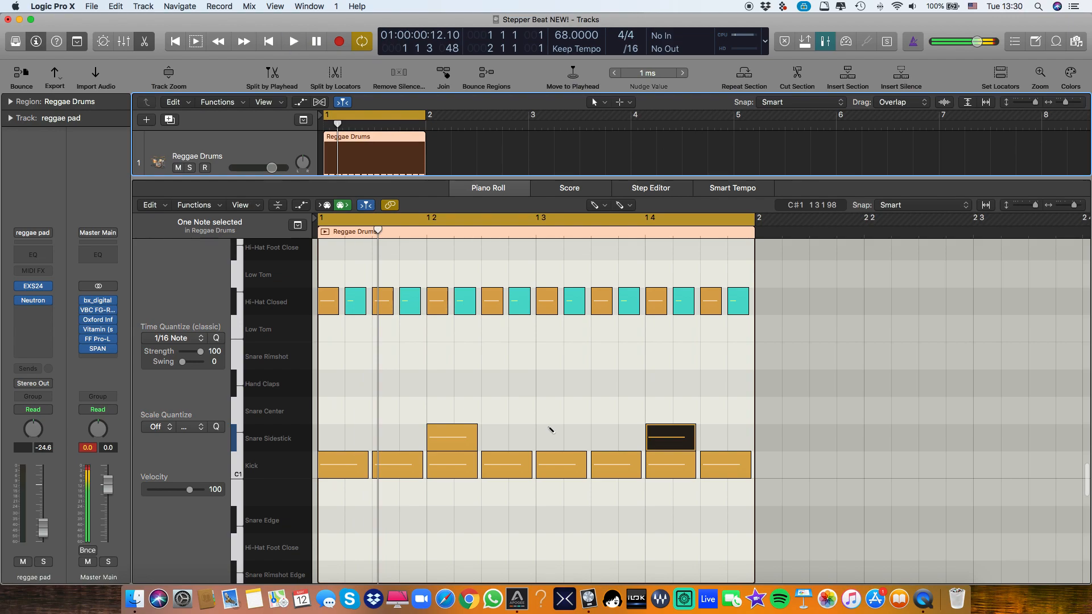
- Play the loop, open Space Designer on the Spring Verb channel and examine its Large Spaces spring reverb presets
{"action": "left_click", "coordinate": [492, 431], "text": "ctrl+alt"}
{"action": "mouse_move", "coordinate": [472, 426]}
{"action": "left_mouse_down"}
{"action": "mouse_move", "coordinate": [455, 427]}
{"action": "mouse_move", "coordinate": [473, 428]}
{"action": "left_mouse_up"}
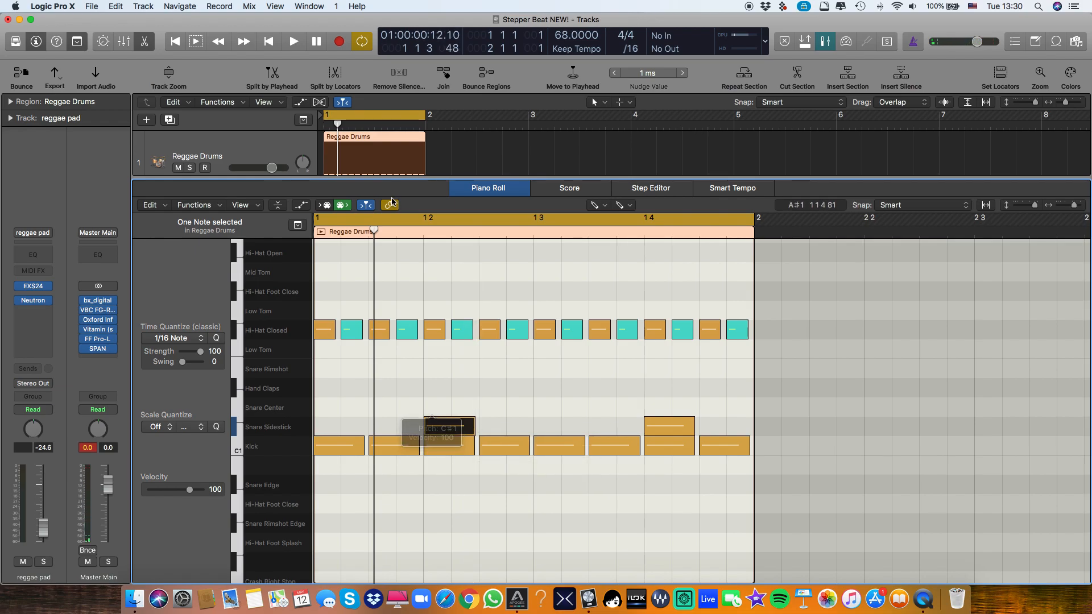
{"action": "key", "text": "space"}
{"action": "key", "text": "x"}
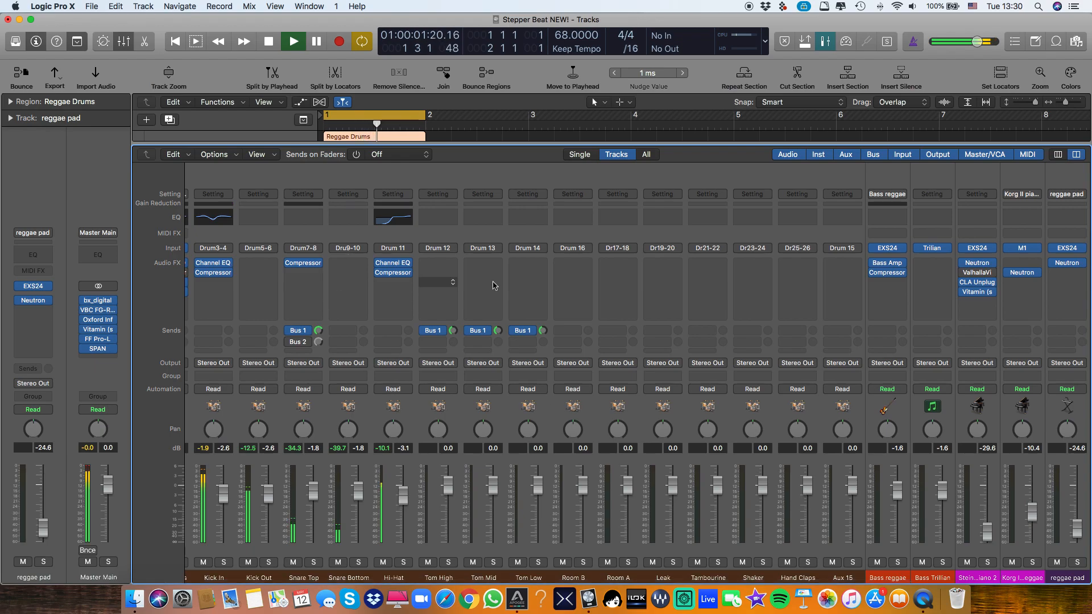
{"action": "scroll", "coordinate": [635, 285], "scroll_direction": "right", "scroll_amount": 5}
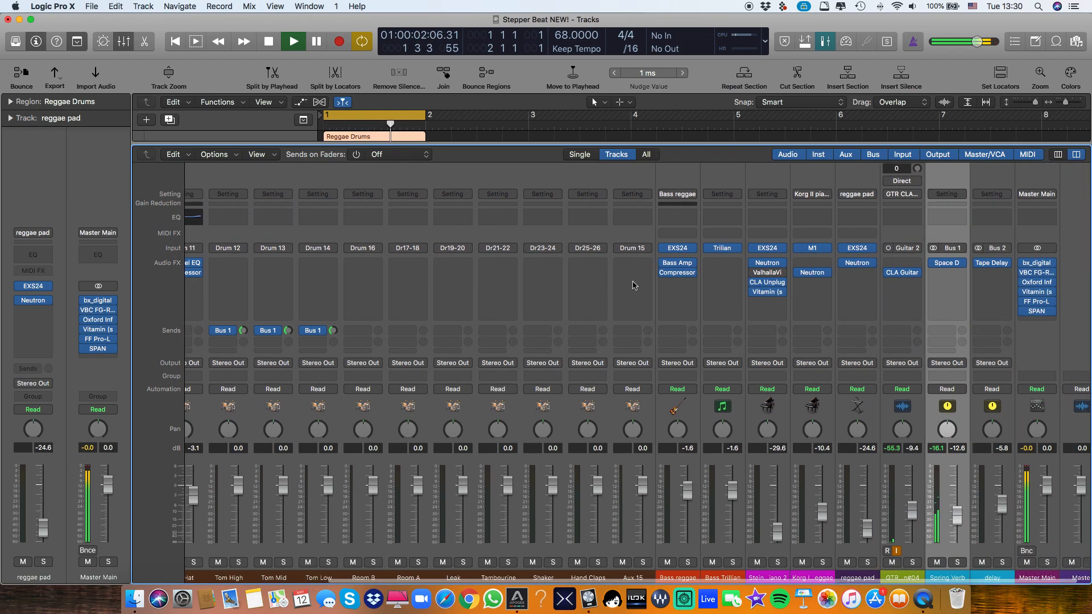
{"action": "left_click", "coordinate": [949, 262]}
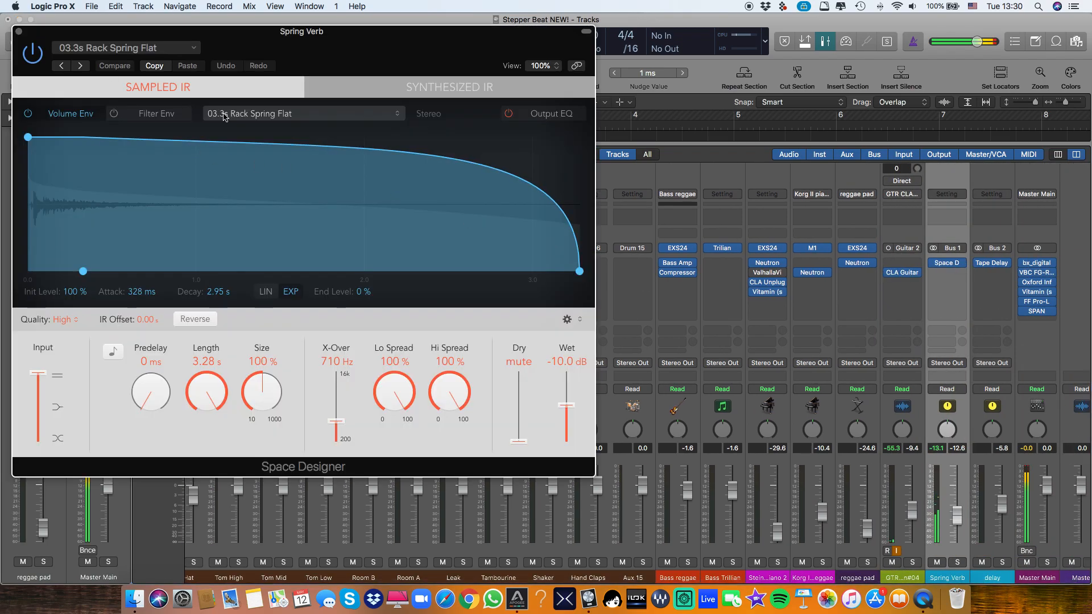
{"action": "left_click", "coordinate": [124, 54]}
{"action": "mouse_move", "coordinate": [129, 311]}
{"action": "mouse_move", "coordinate": [119, 282]}
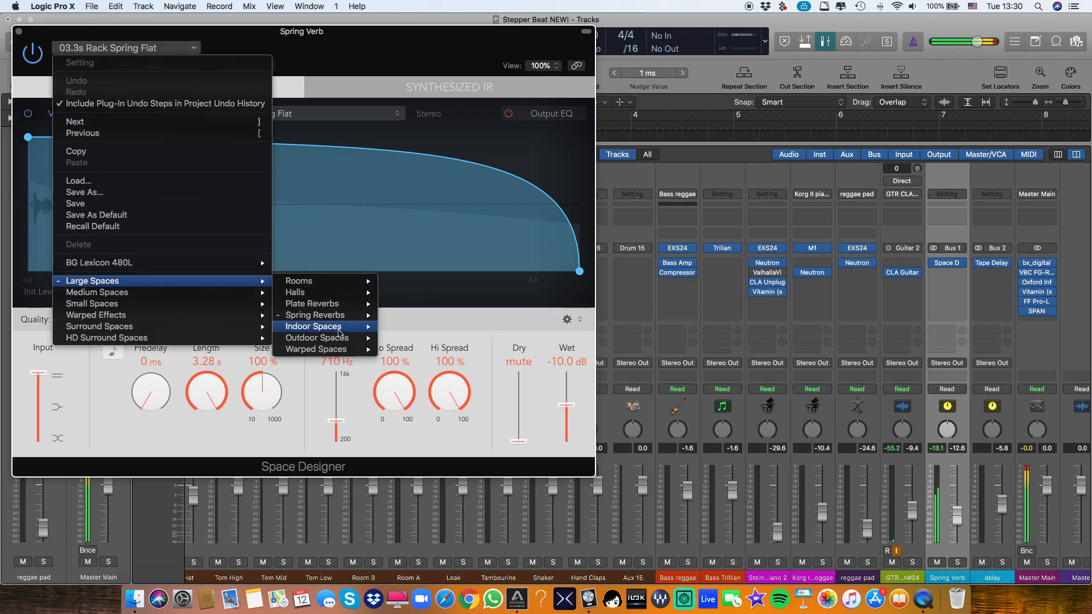
{"action": "mouse_move", "coordinate": [328, 318]}
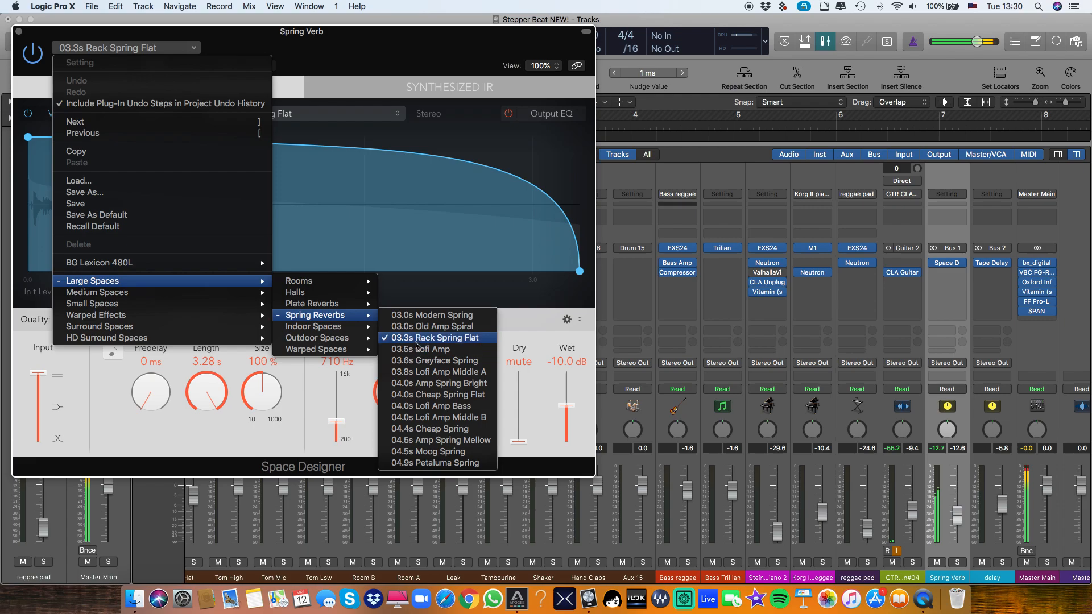
{"action": "left_click", "coordinate": [19, 32]}
{"action": "left_click", "coordinate": [19, 32]}
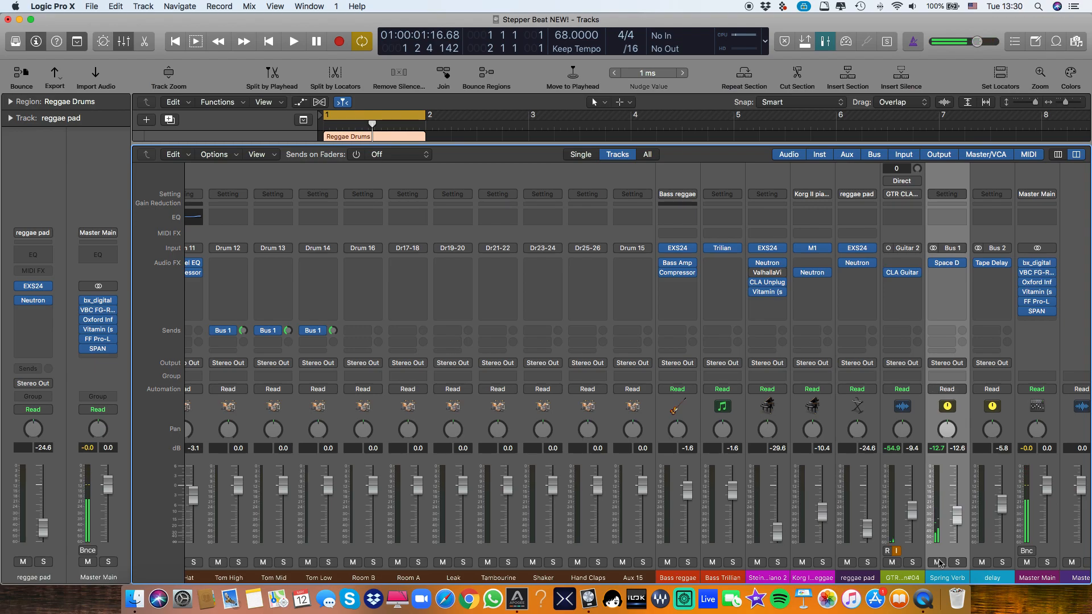
- Mute the Spring Verb channel, activate the Bus 2 send on Snare Top, and play the drum loop
{"action": "scroll", "coordinate": [291, 412], "scroll_direction": "left", "scroll_amount": 5}
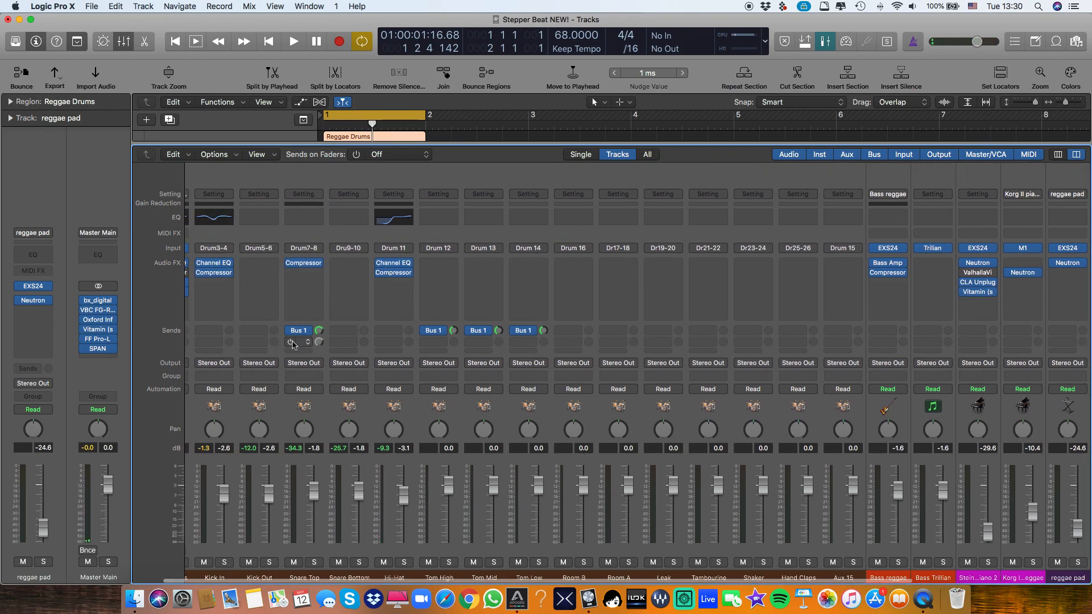
{"action": "left_click", "coordinate": [291, 343]}
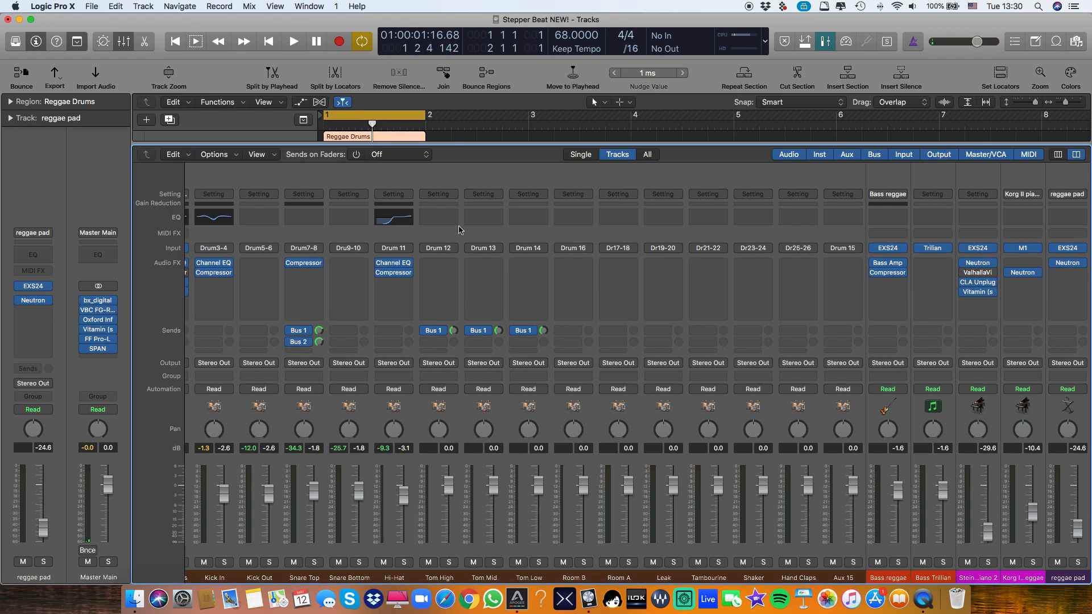
{"action": "key", "text": "p"}
{"action": "double_click", "coordinate": [374, 154]}
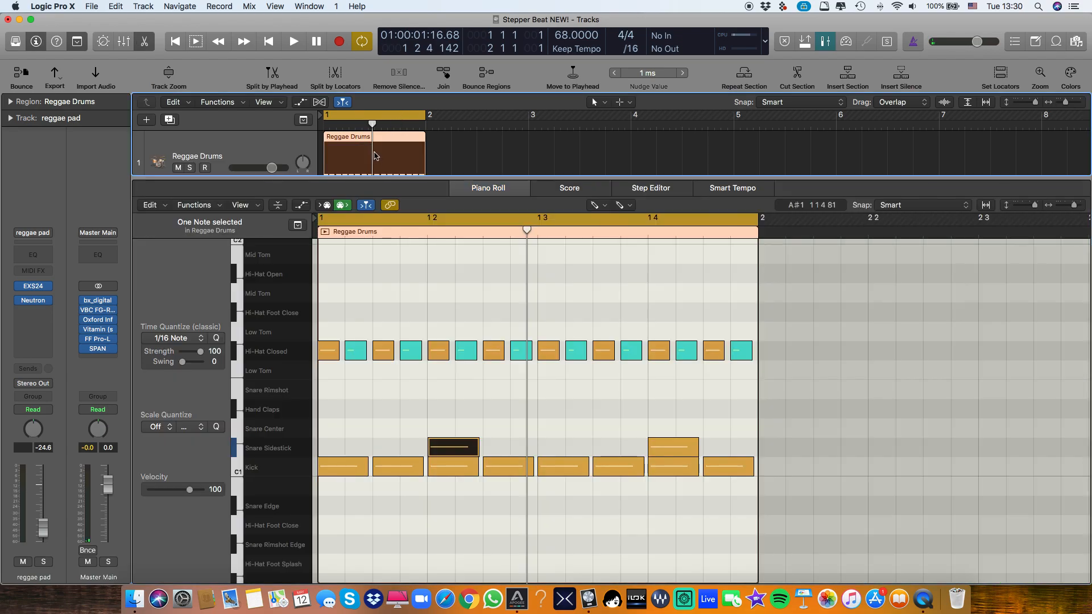
{"action": "double_click", "coordinate": [374, 153]}
{"action": "key", "text": "space"}
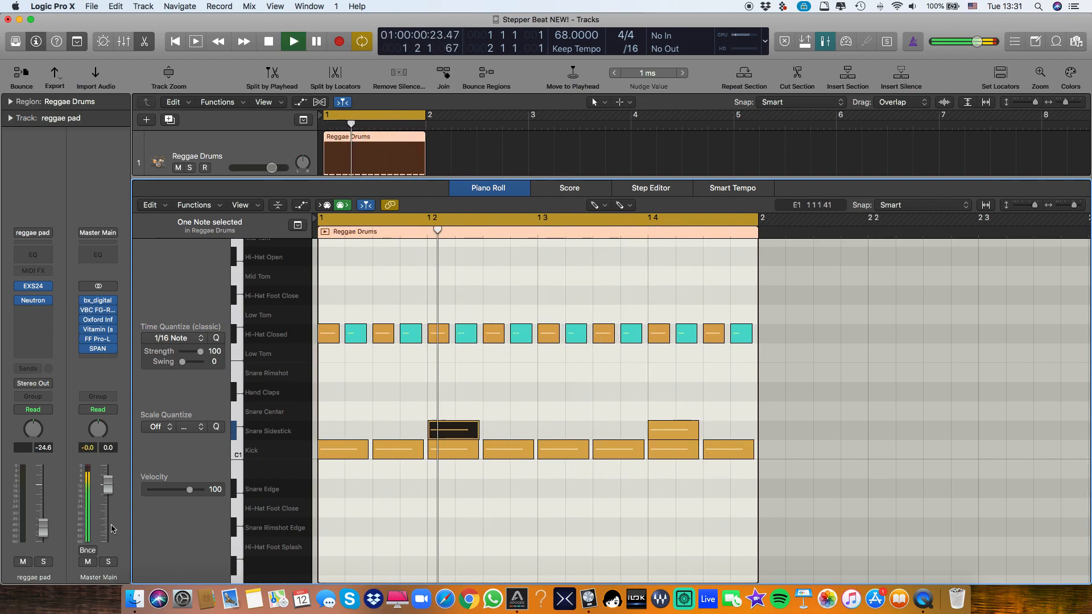
- Raise the delay channel's fader to 0.1 dB during playback and return to the Reggae Drums notes
{"action": "key", "text": "x"}
{"action": "scroll", "coordinate": [720, 419], "scroll_direction": "right", "scroll_amount": 5}
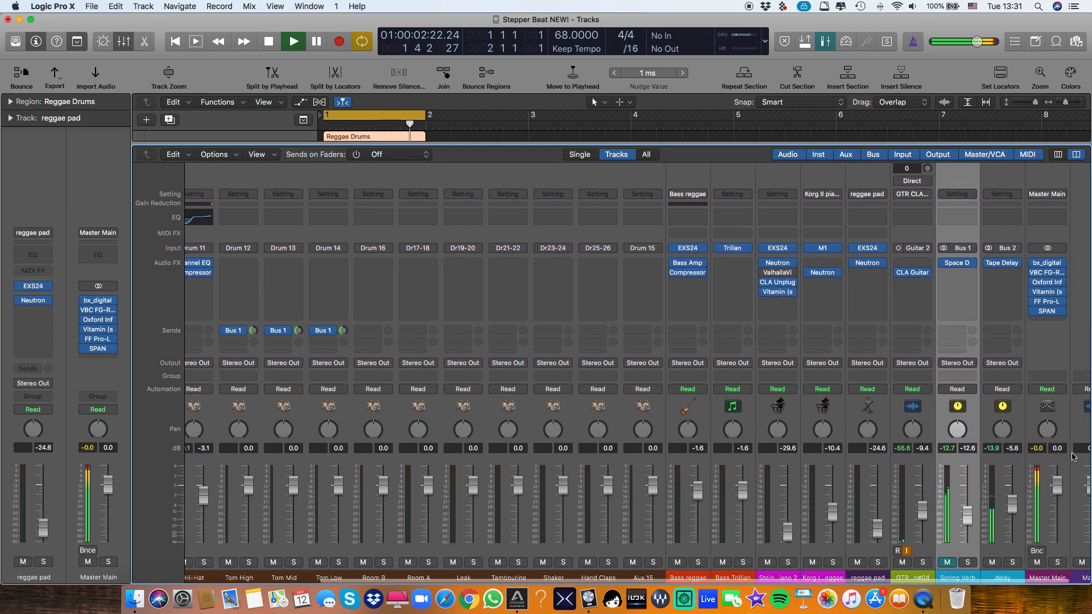
{"action": "left_click_drag", "start_coordinate": [1012, 476], "coordinate": [1013, 474]}
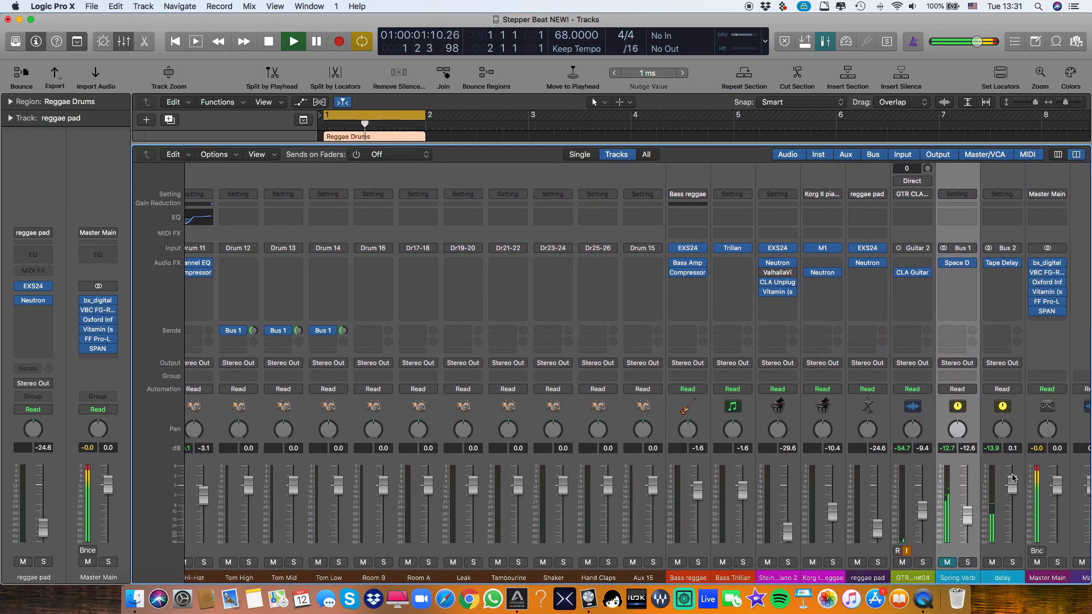
{"action": "key", "text": "x"}
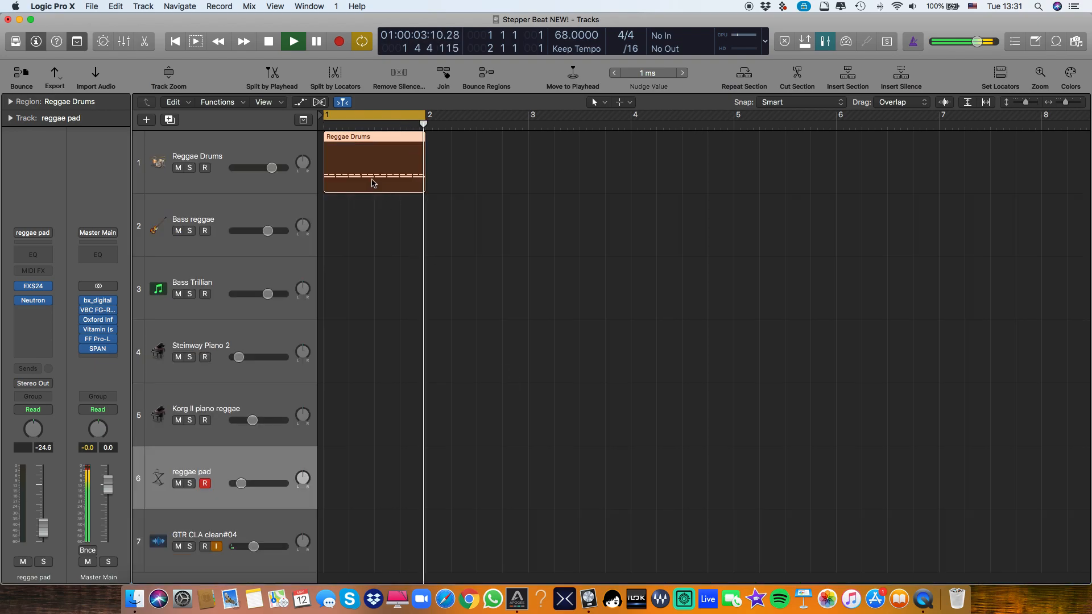
{"action": "double_click", "coordinate": [371, 159]}
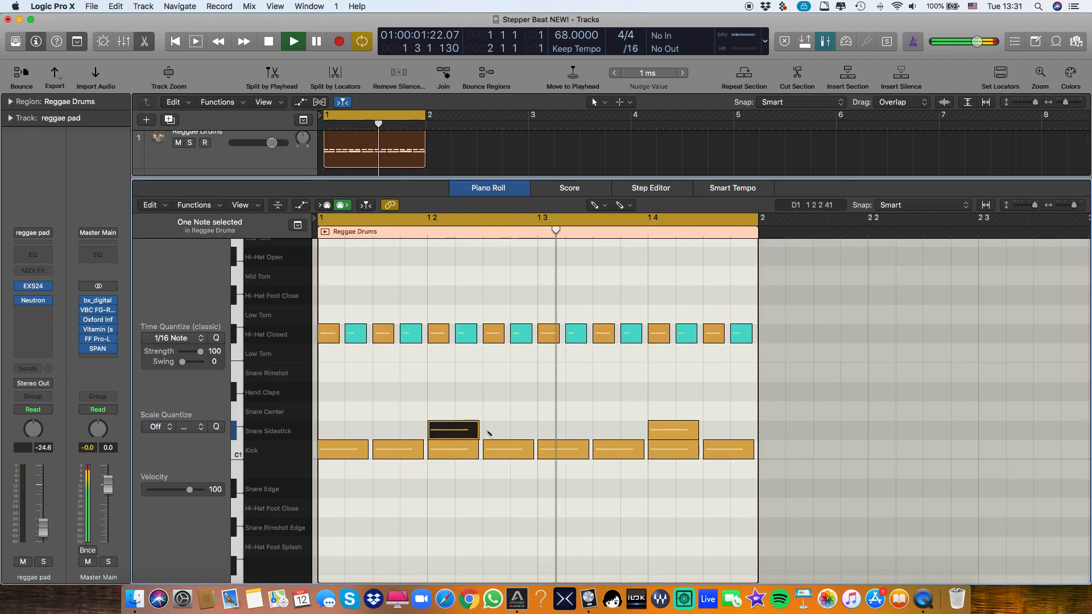
{"action": "key", "text": "space"}
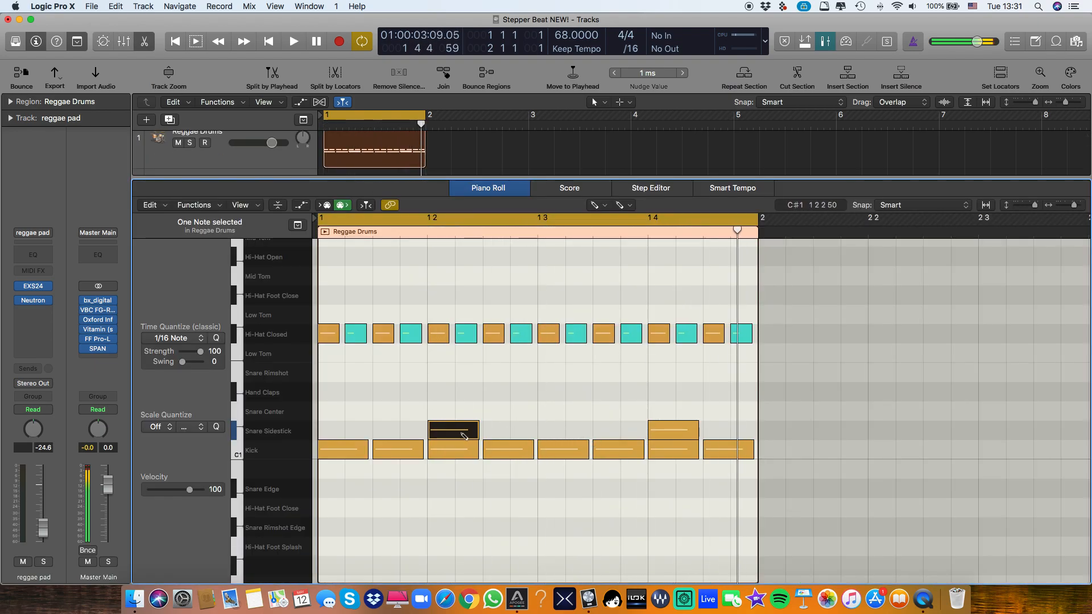
- Add sixteenth-length Snare Sidestick notes on the last sixteenth of beats 2 and 4 in bar 1, and play the loop
{"action": "left_click_drag", "start_coordinate": [461, 436], "coordinate": [559, 434]}
{"action": "key", "text": "t"}
{"action": "left_click", "coordinate": [565, 432]}
{"action": "left_click_drag", "start_coordinate": [561, 430], "coordinate": [749, 437]}
{"action": "key", "text": "space"}
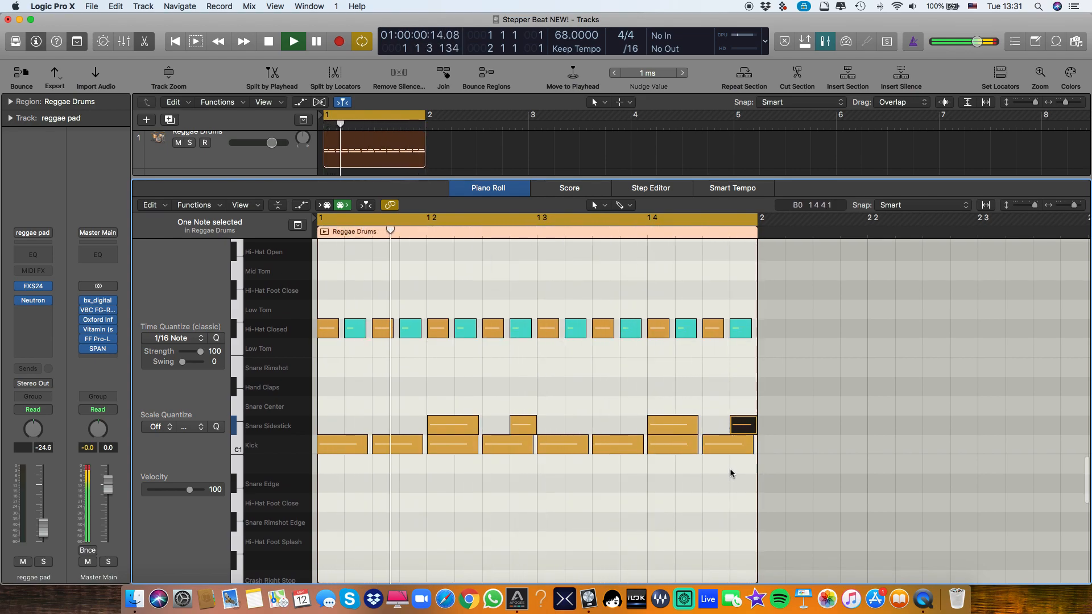
{"action": "key", "text": "space"}
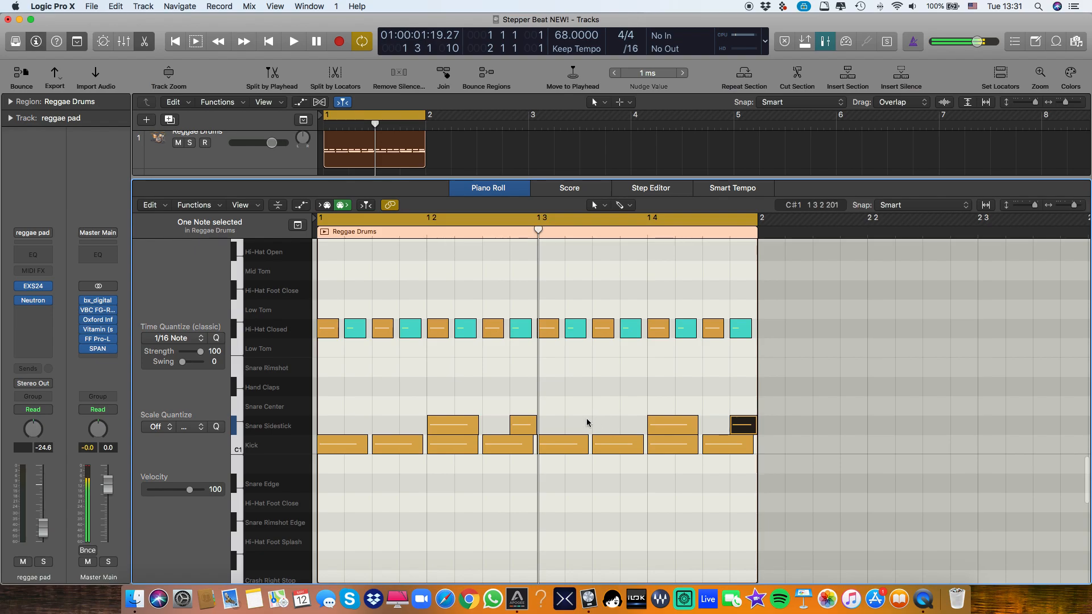
- Turn off the Bus 2 send on Snare Top, unmute the Spring Verb channel, and play the drum loop
{"action": "key", "text": "x"}
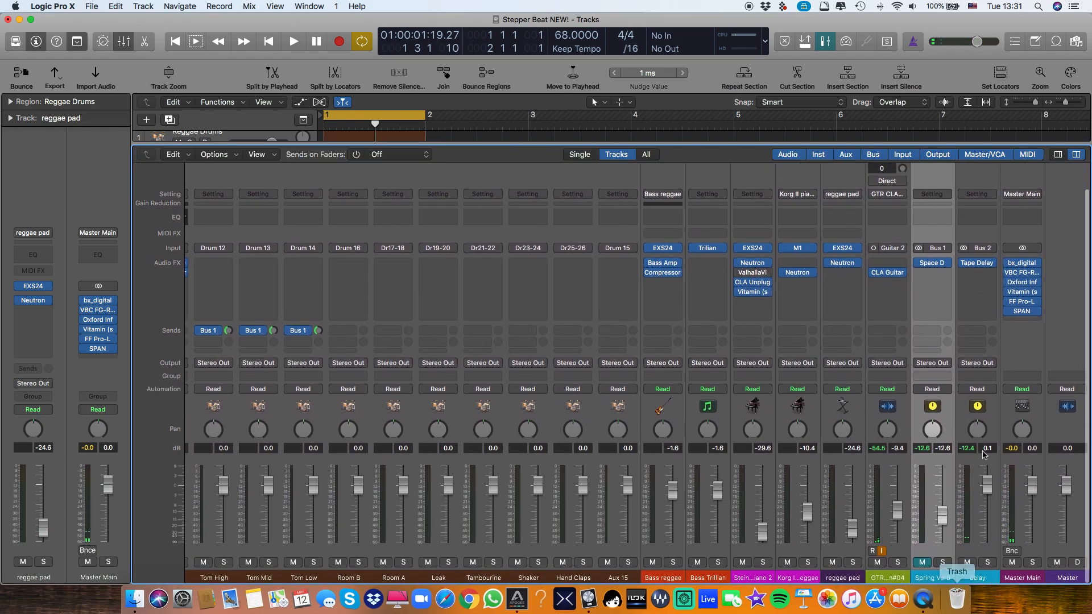
{"action": "scroll", "coordinate": [622, 431], "scroll_direction": "left", "scroll_amount": 5}
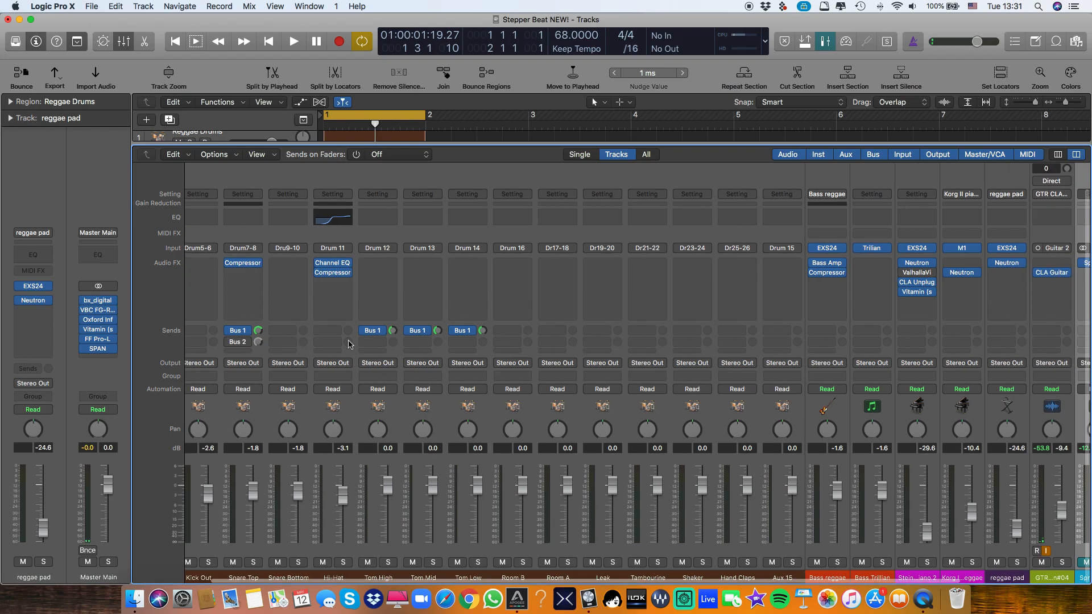
{"action": "scroll", "coordinate": [926, 555], "scroll_direction": "right", "scroll_amount": 5}
{"action": "left_click", "coordinate": [923, 562]}
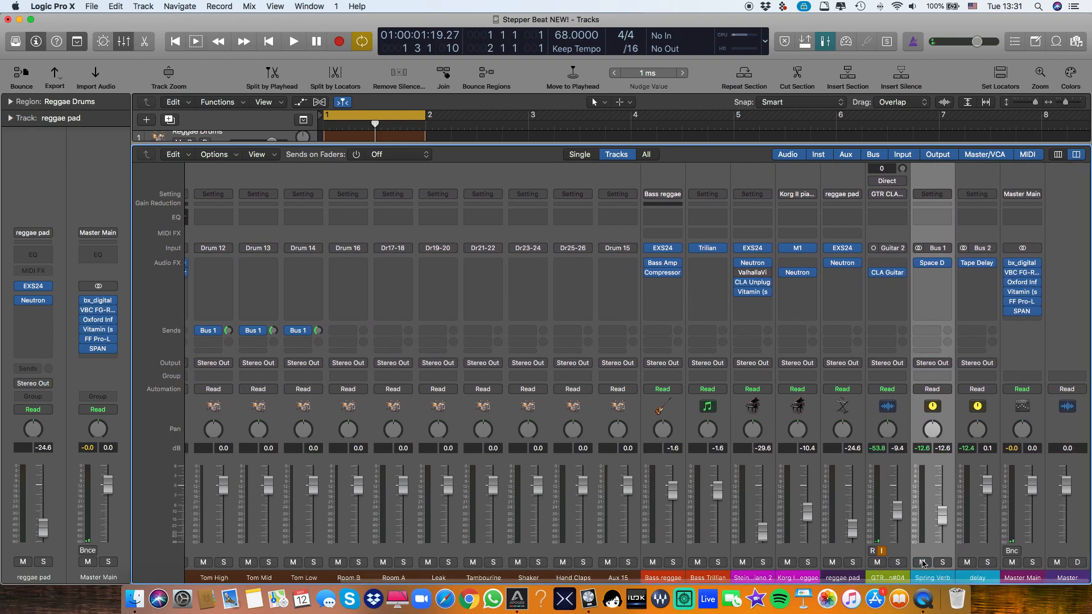
{"action": "key", "text": "space"}
{"action": "key", "text": "x"}
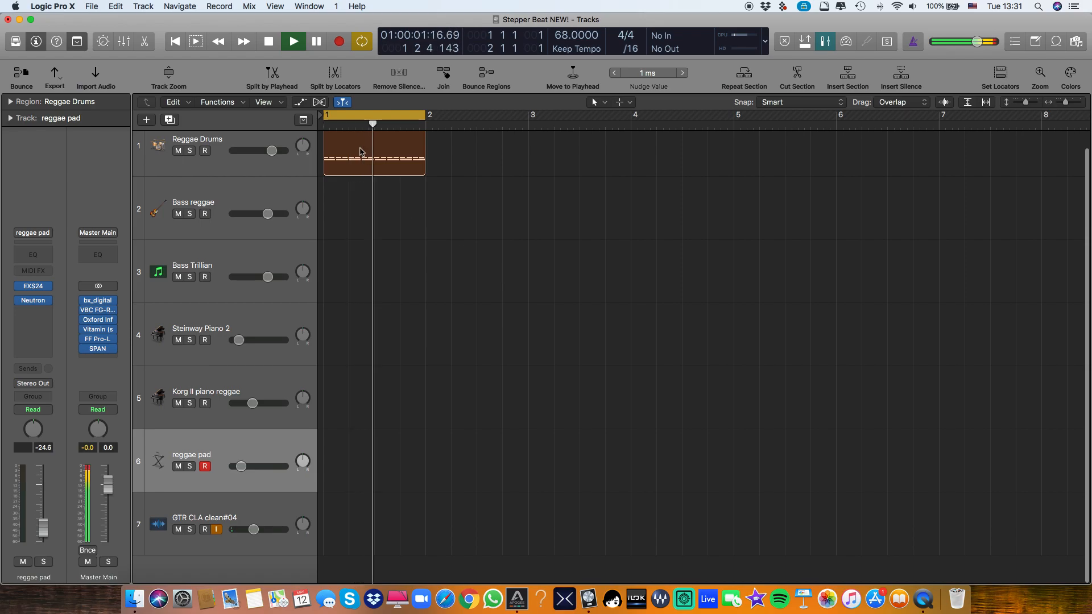
{"action": "key", "text": "p"}
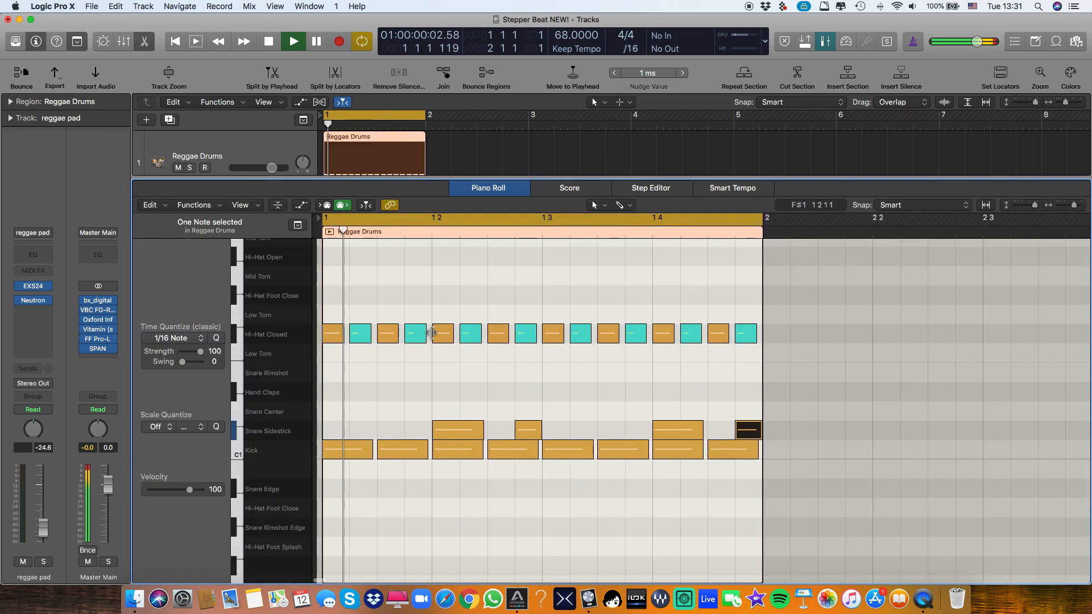
{"action": "mouse_move", "coordinate": [432, 333]}
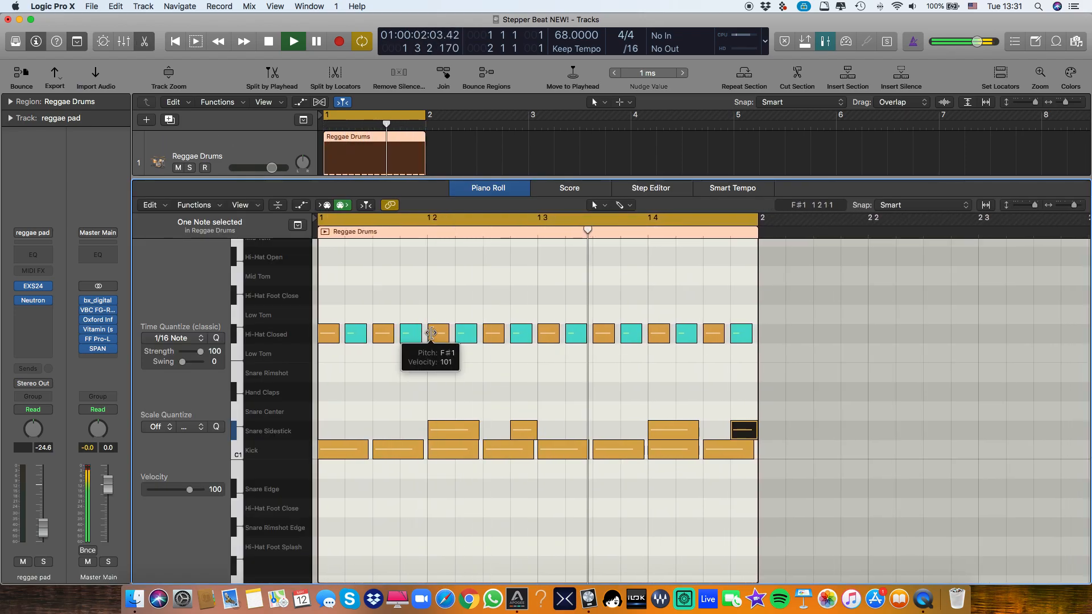
- Set the division to /32 and split bar 1's last Hi-Hat Closed note into two, with the final one at velocity 74
{"action": "scroll", "coordinate": [739, 302], "scroll_direction": "up", "scroll_amount": 5}
{"action": "scroll", "coordinate": [739, 302], "scroll_direction": "right", "scroll_amount": 10}
{"action": "scroll", "coordinate": [739, 302], "scroll_direction": "up", "scroll_amount": 2}
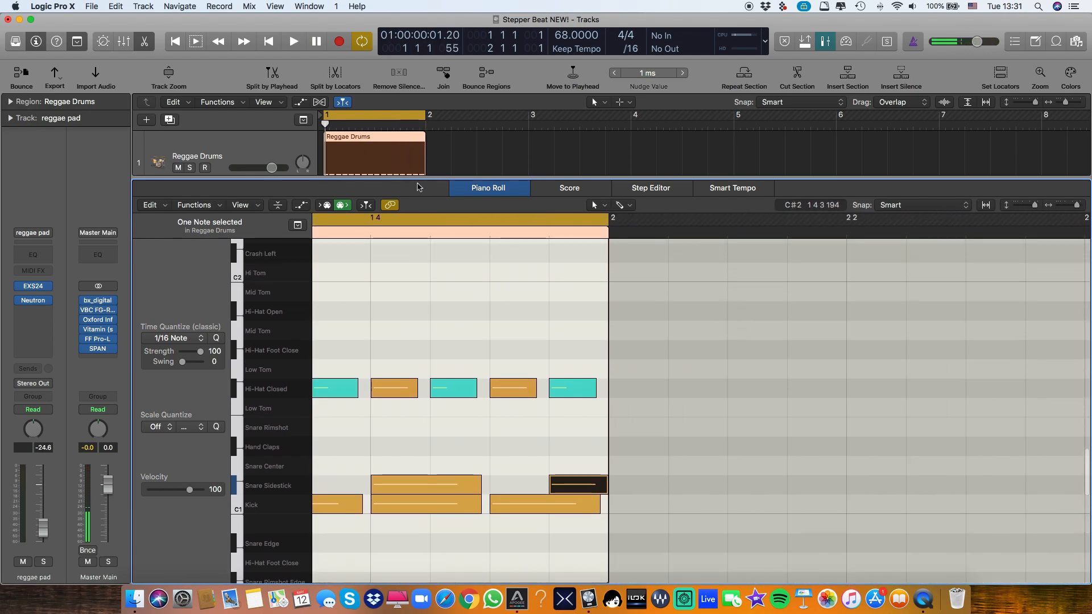
{"action": "left_click", "coordinate": [641, 51]}
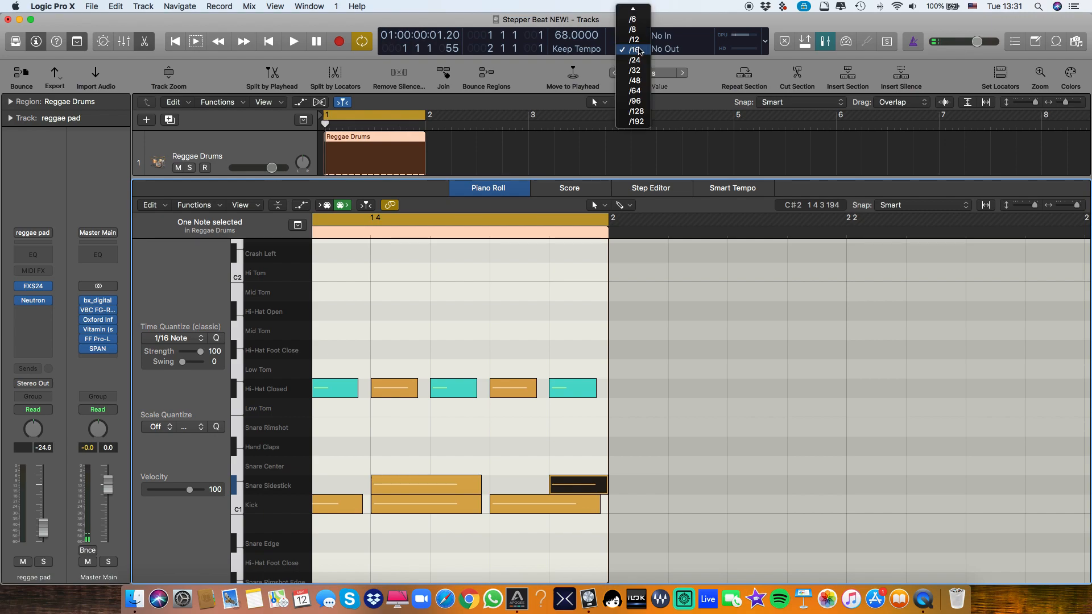
{"action": "left_click", "coordinate": [641, 70]}
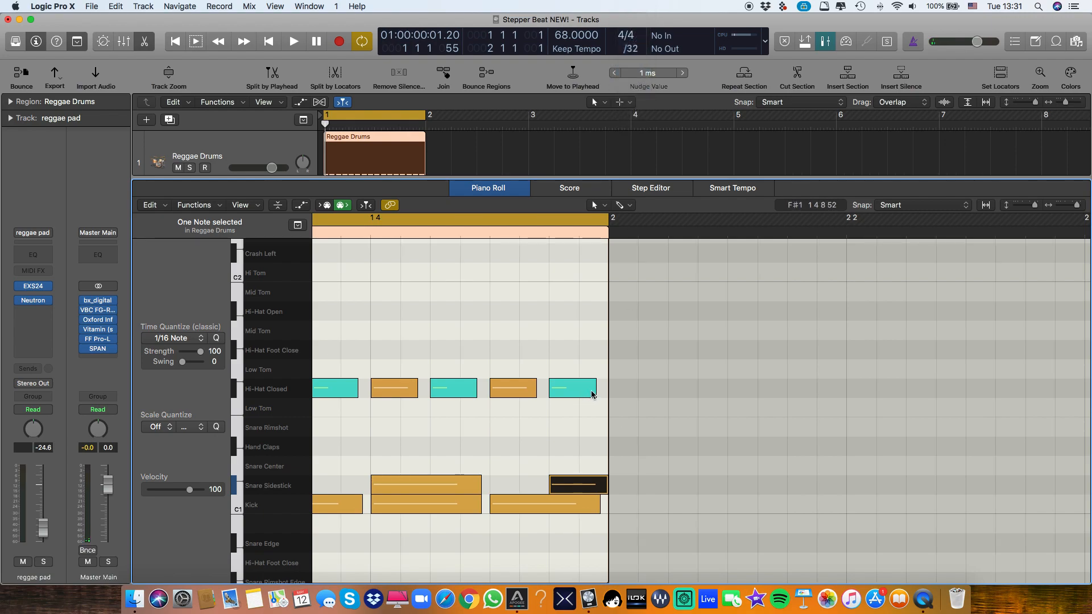
{"action": "left_click_drag", "start_coordinate": [594, 392], "coordinate": [585, 348]}
{"action": "key", "text": "t"}
{"action": "key", "text": "v"}
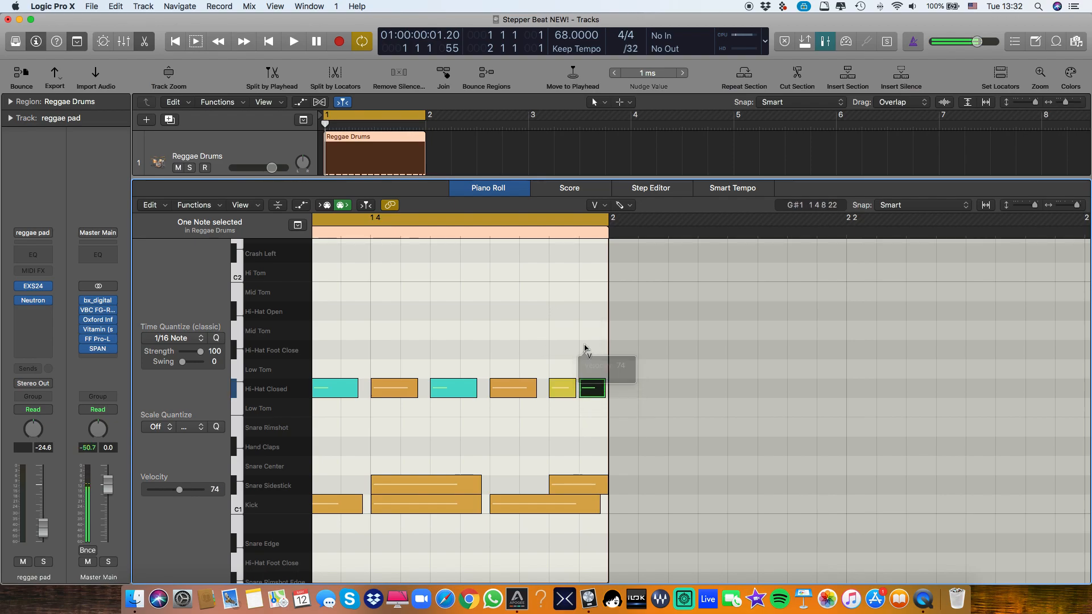
- Play the looped bar to hear the split hi-hat at its end
{"action": "key", "text": "space"}
{"action": "key", "text": "super+Left"}
{"action": "key", "text": "super+Down"}
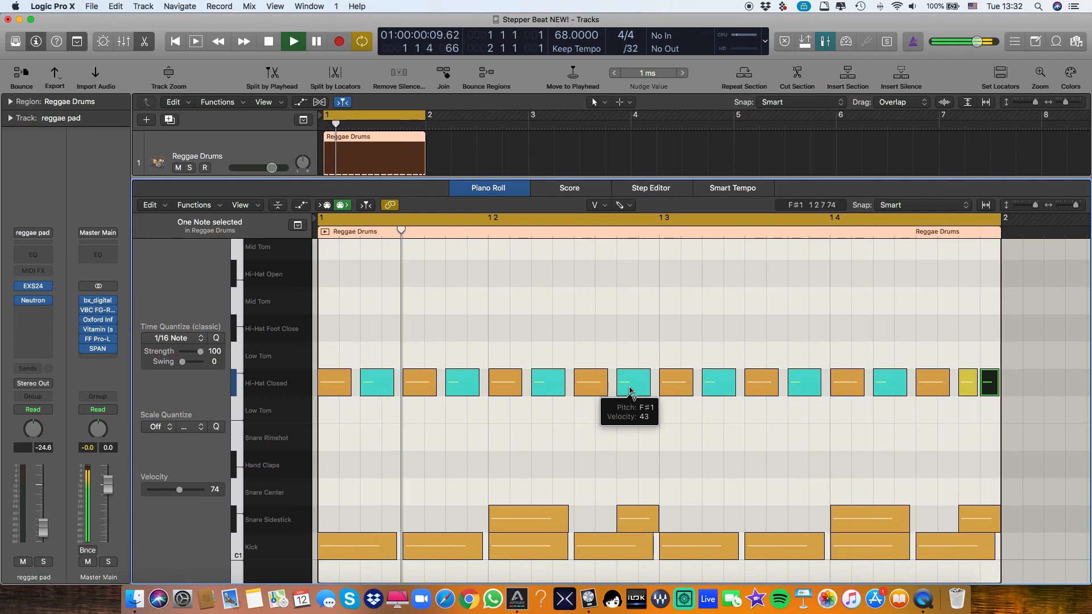
{"action": "scroll", "coordinate": [631, 392], "scroll_direction": "up", "scroll_amount": 1}
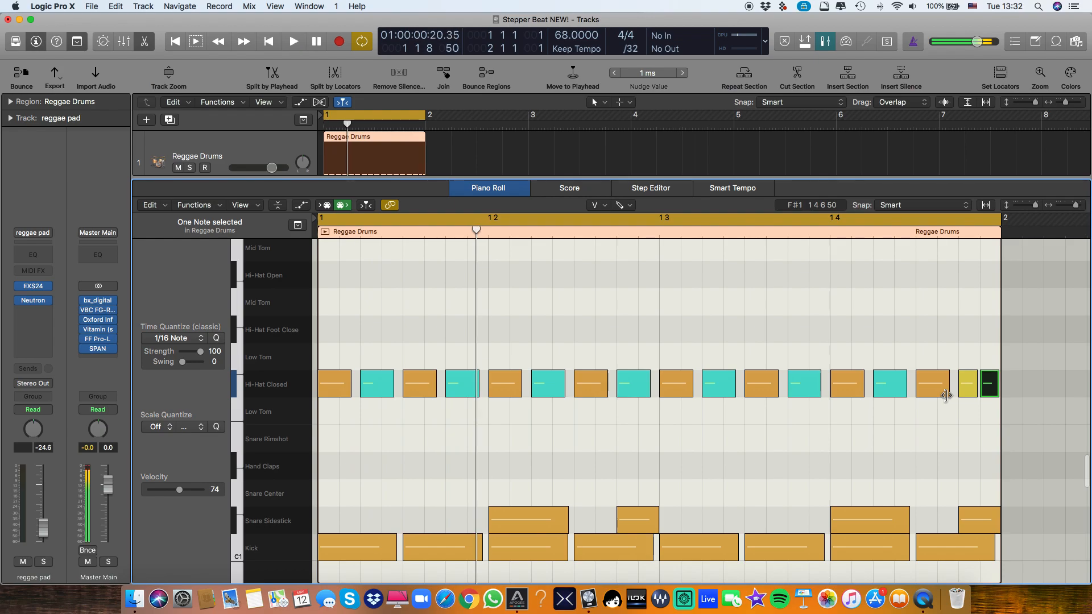
- Copy the Reggae Drums region to bar 2 and set the cycle range to bar 2 only
{"action": "key", "text": "p"}
{"action": "left_click_drag", "start_coordinate": [352, 169], "coordinate": [454, 170]}
{"action": "left_click_drag", "start_coordinate": [425, 118], "coordinate": [529, 118]}
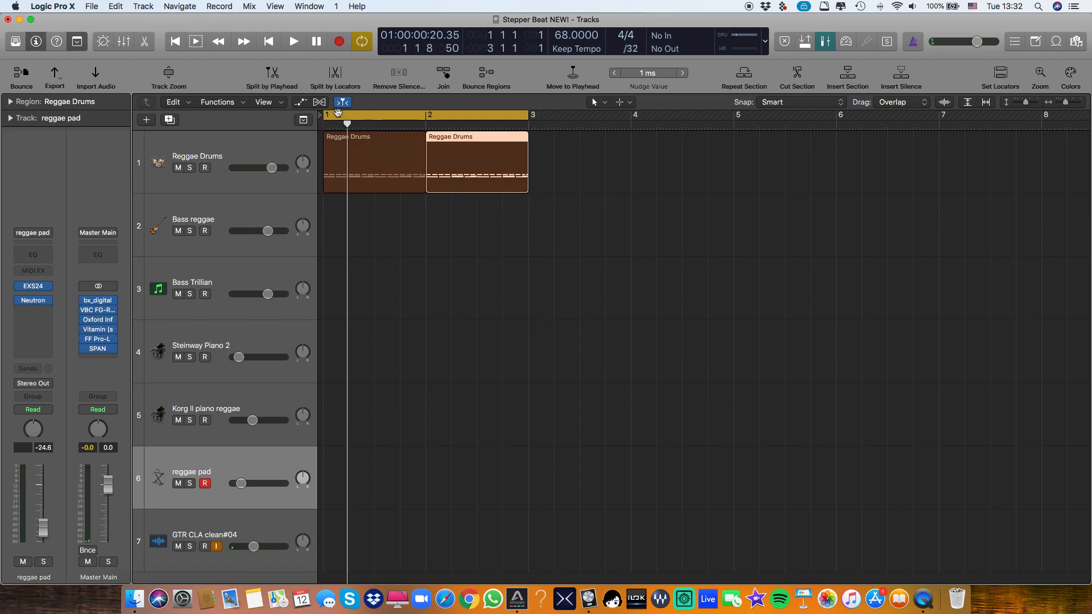
{"action": "left_click_drag", "start_coordinate": [324, 120], "coordinate": [426, 118]}
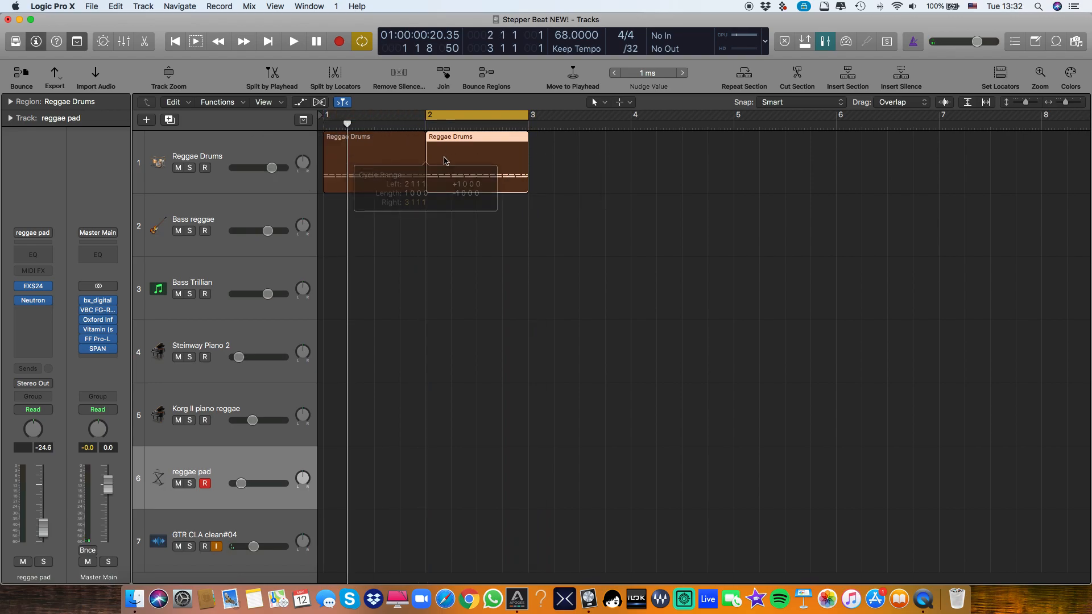
- Shorten the Snare Sidestick notes on beats 2 and 4 of bar 2 to sixteenth-note length
{"action": "double_click", "coordinate": [456, 159]}
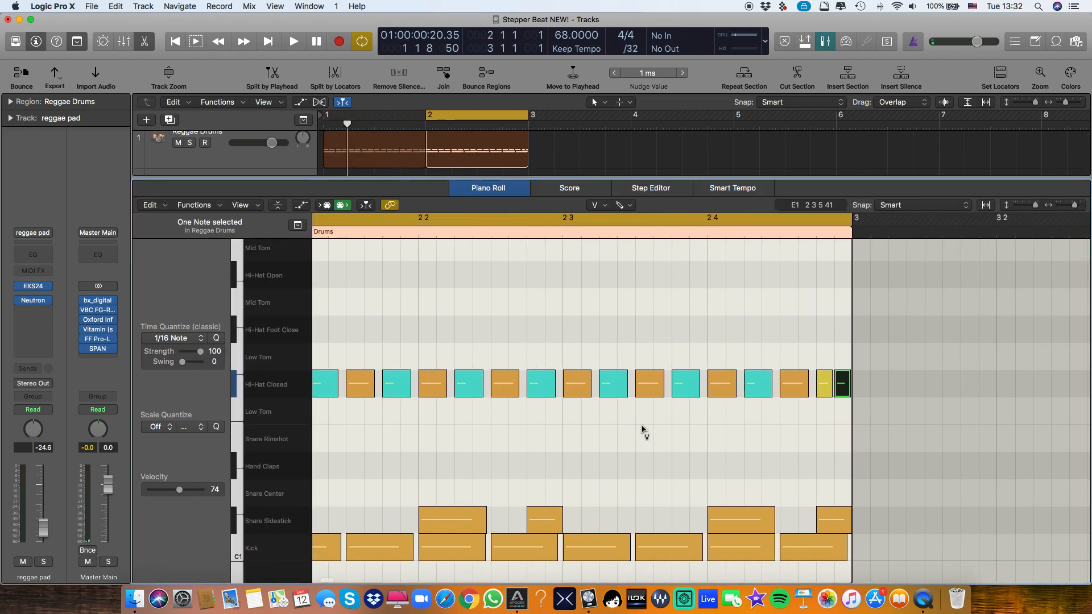
{"action": "key", "text": "t"}
{"action": "key", "text": "t"}
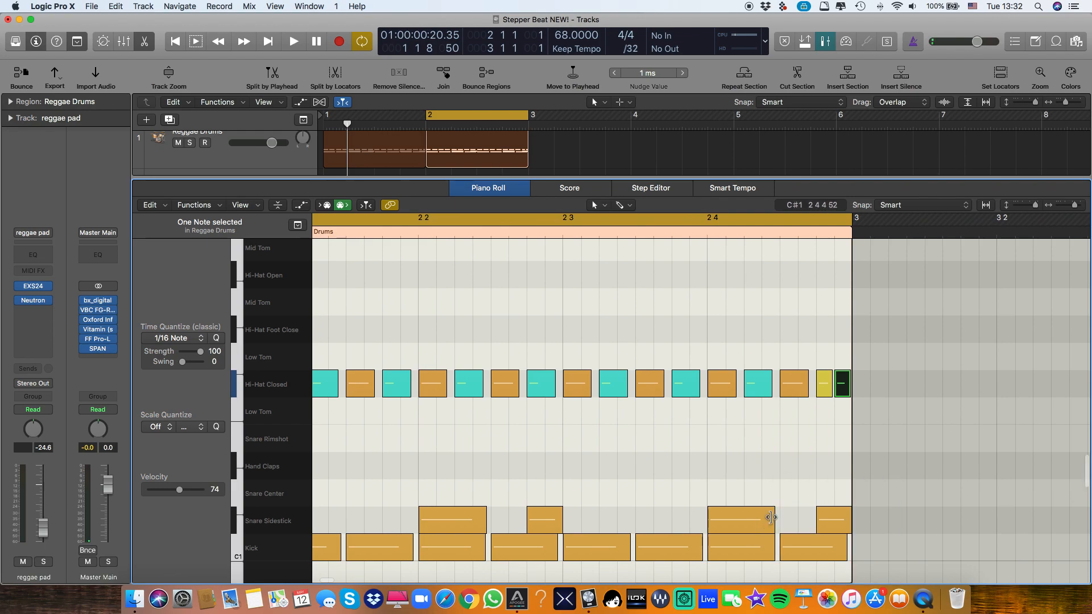
{"action": "left_click_drag", "start_coordinate": [771, 521], "coordinate": [741, 521]}
{"action": "left_click_drag", "start_coordinate": [482, 516], "coordinate": [452, 520]}
{"action": "scroll", "coordinate": [488, 537], "scroll_direction": "down", "scroll_amount": 3}
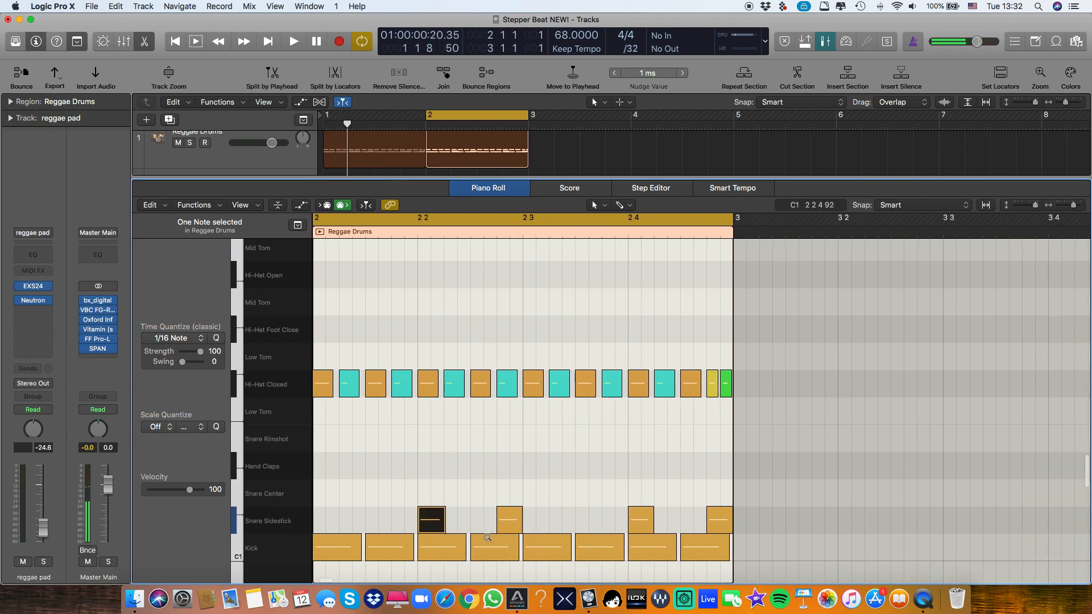
- Play the looped bar 2 to hear its Snare Sidestick pattern with the shortened notes
{"action": "scroll", "coordinate": [487, 537], "scroll_direction": "down", "scroll_amount": 3}
{"action": "scroll", "coordinate": [487, 539], "scroll_direction": "left", "scroll_amount": 5}
{"action": "scroll", "coordinate": [487, 538], "scroll_direction": "down", "scroll_amount": 5}
{"action": "scroll", "coordinate": [709, 380], "scroll_direction": "up", "scroll_amount": 4}
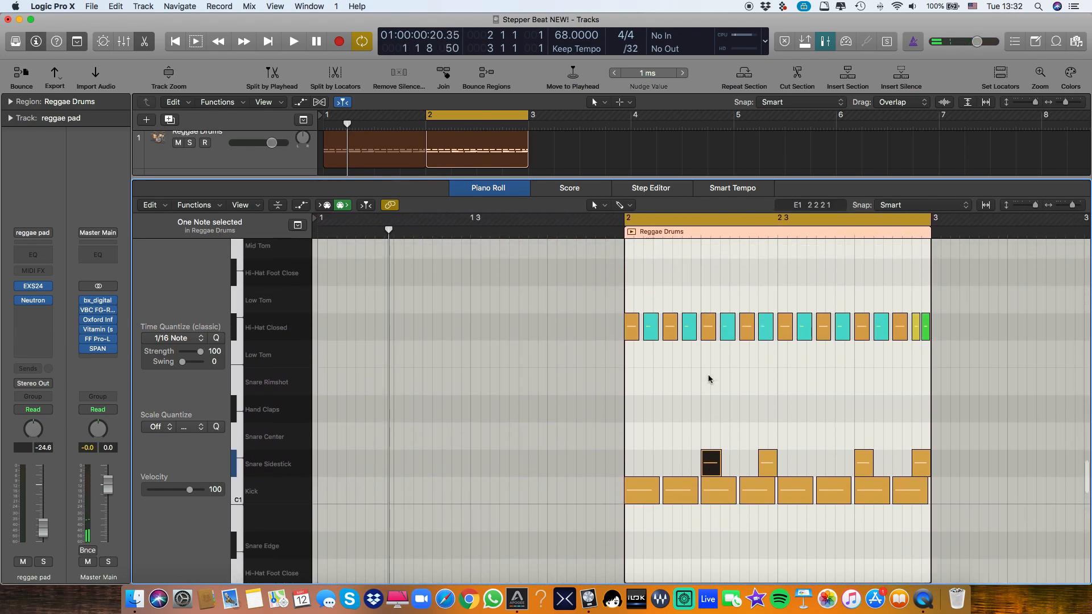
{"action": "key", "text": "space"}
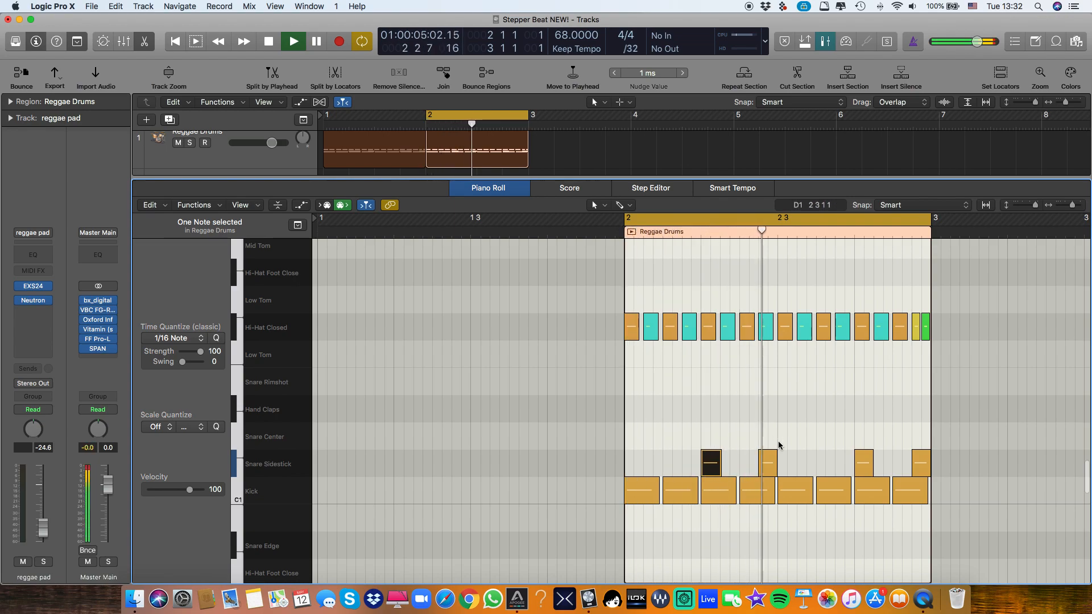
{"action": "key", "text": "space"}
- Set the division to /16, then add two Snare Sidestick notes quantized to the second and third sixteenths of bar 2's beat 3
{"action": "scroll", "coordinate": [779, 442], "scroll_direction": "up", "scroll_amount": 2}
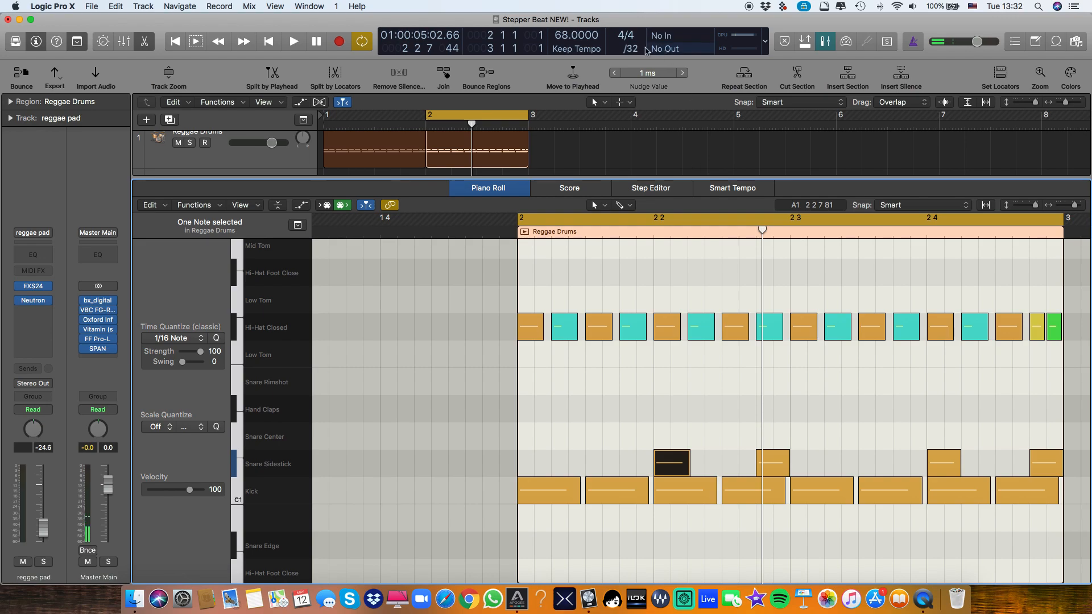
{"action": "left_click", "coordinate": [633, 49]}
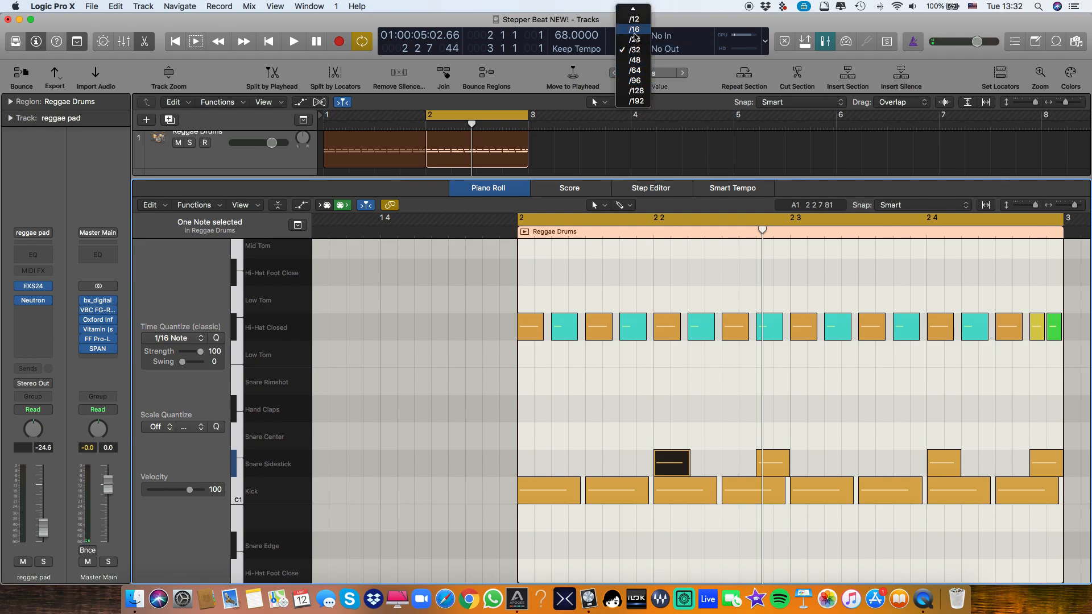
{"action": "left_click", "coordinate": [635, 30]}
{"action": "key", "text": "space"}
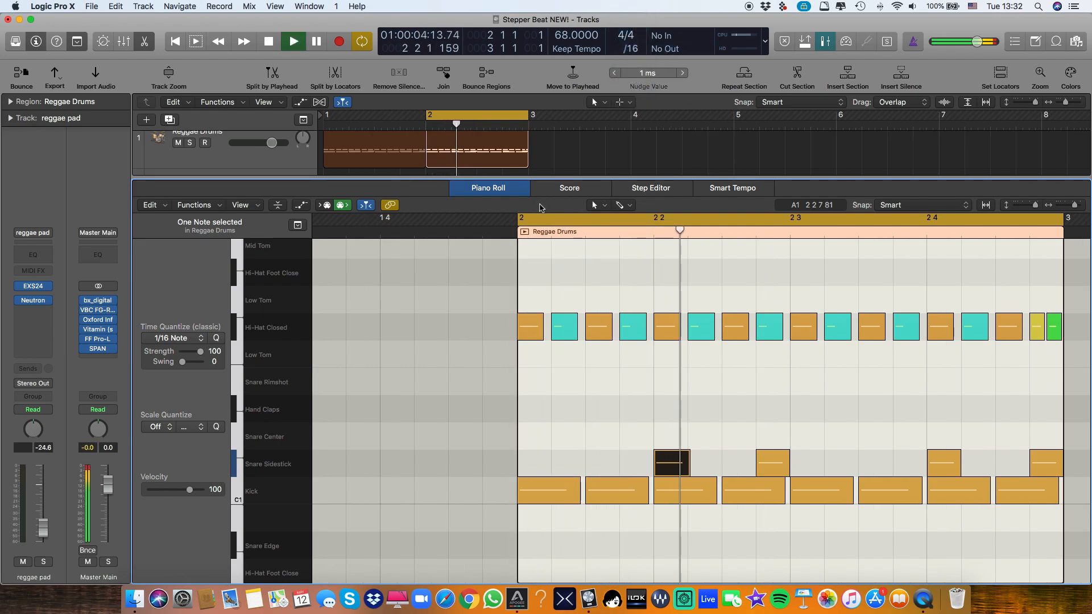
{"action": "key", "text": "space"}
{"action": "left_click_drag", "start_coordinate": [773, 464], "coordinate": [866, 466]}
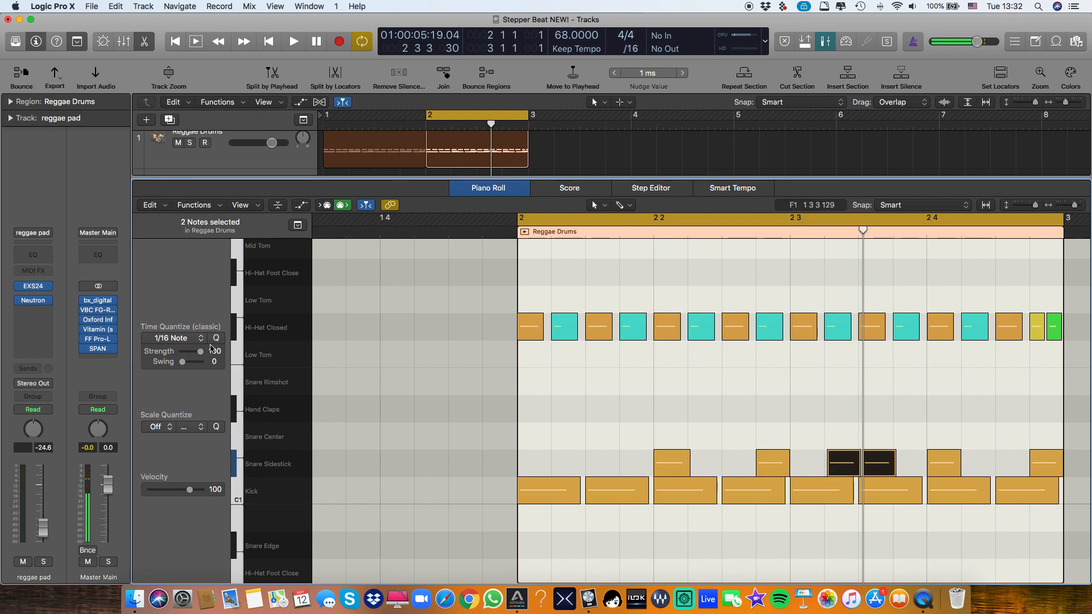
{"action": "key", "text": "space"}
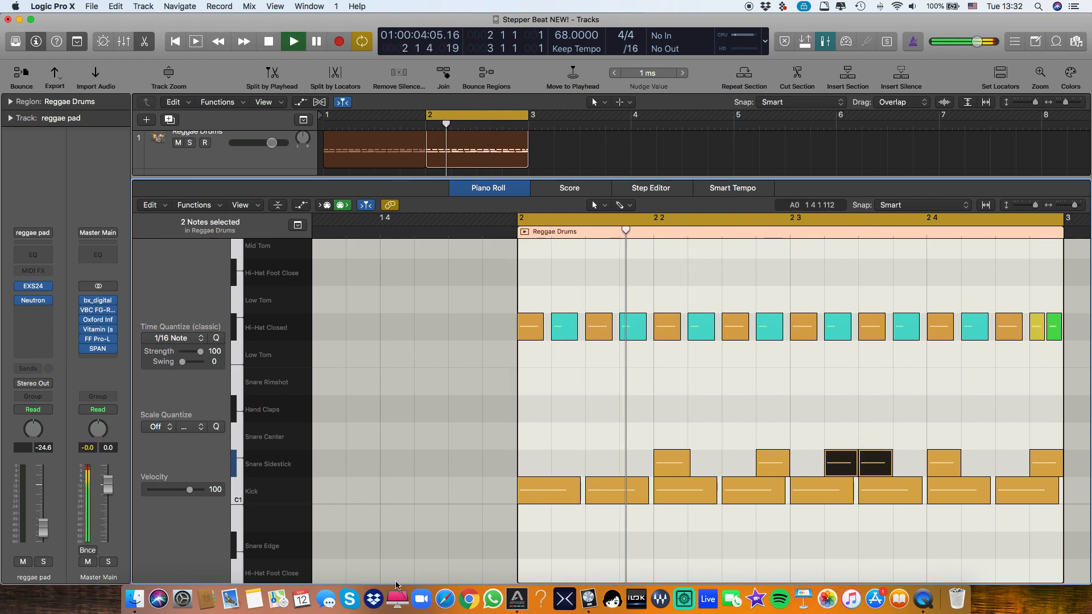
{"action": "key", "text": "space"}
- Shorten the two adjacent Snare Sidestick notes in beat 3 of bar 2 and play the bar to check them
{"action": "left_click_drag", "start_coordinate": [857, 472], "coordinate": [849, 472]}
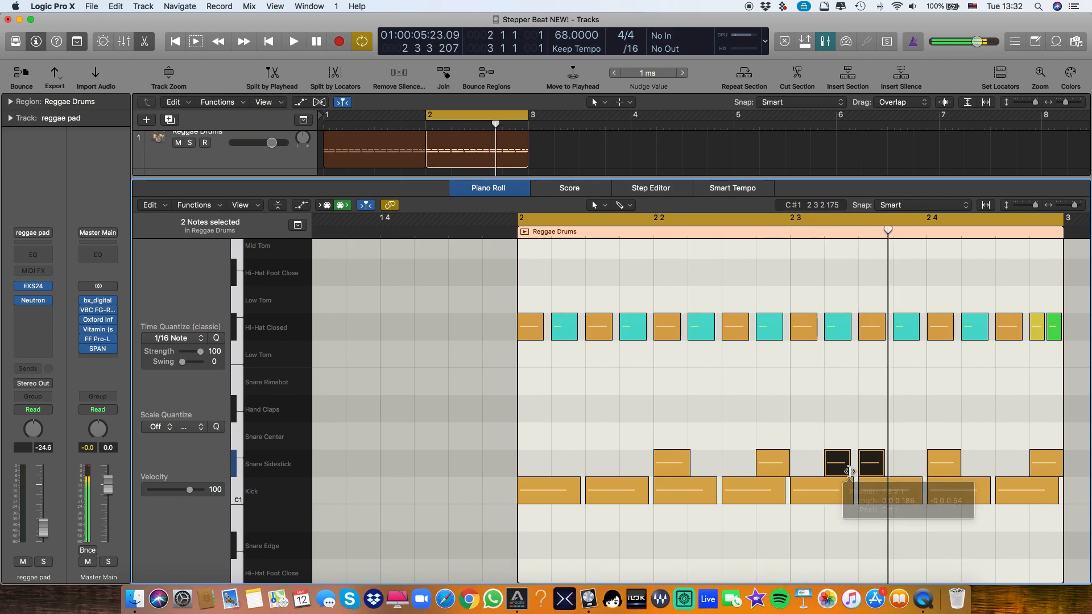
{"action": "key", "text": "space"}
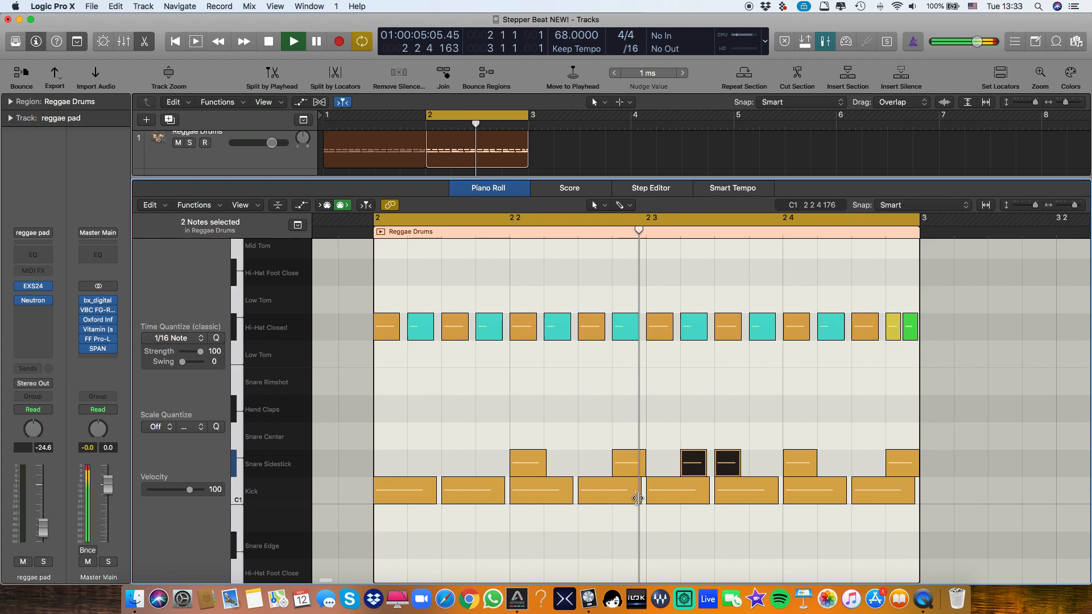
{"action": "key", "text": "space"}
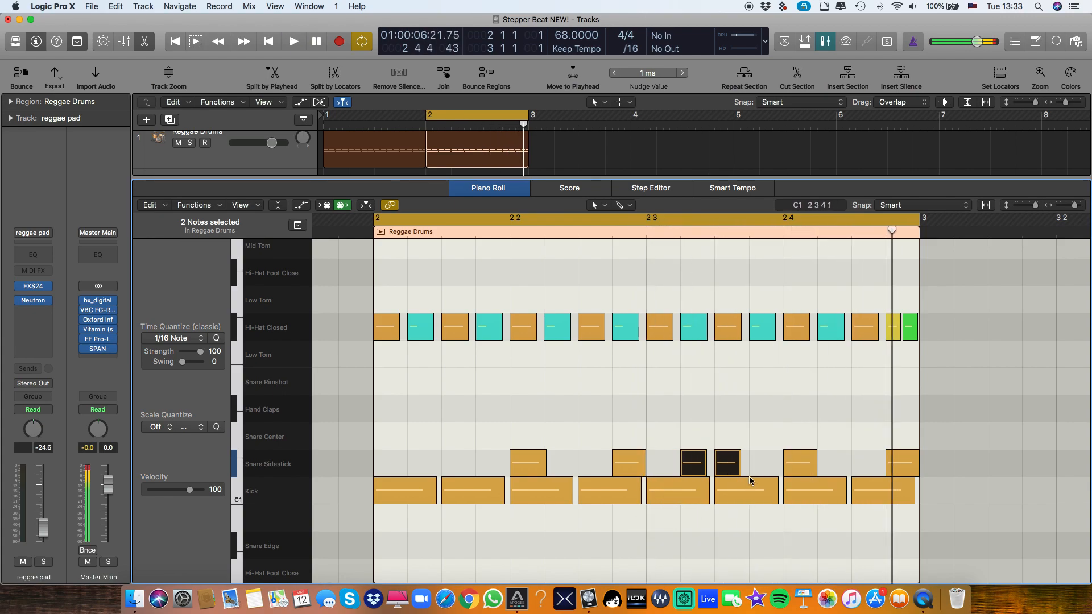
{"action": "key", "text": "ctrl+alt+Left"}
{"action": "key", "text": "super+Right"}
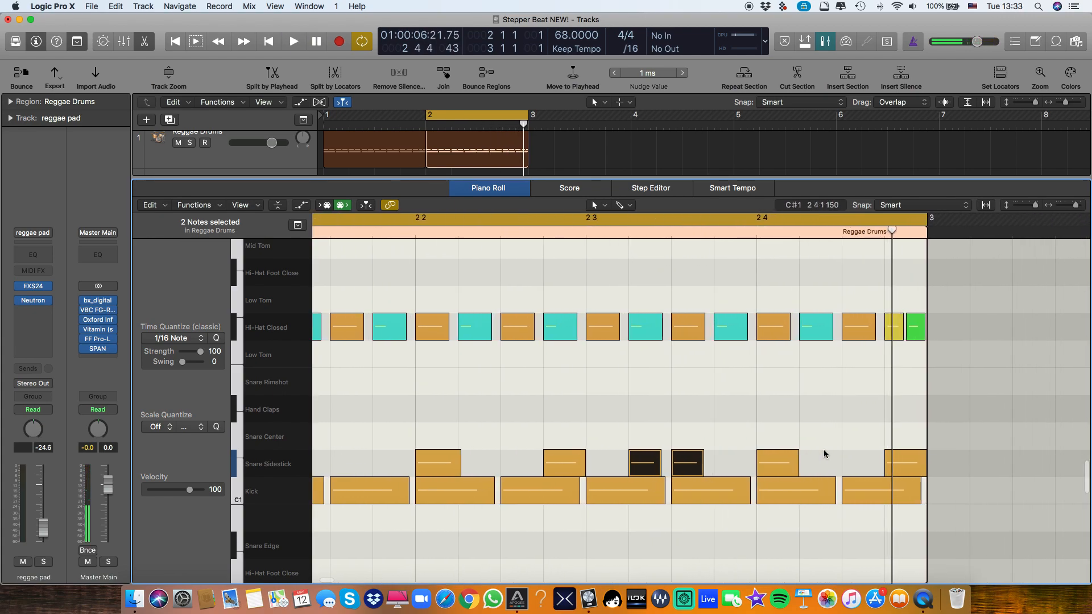
{"action": "key", "text": "space"}
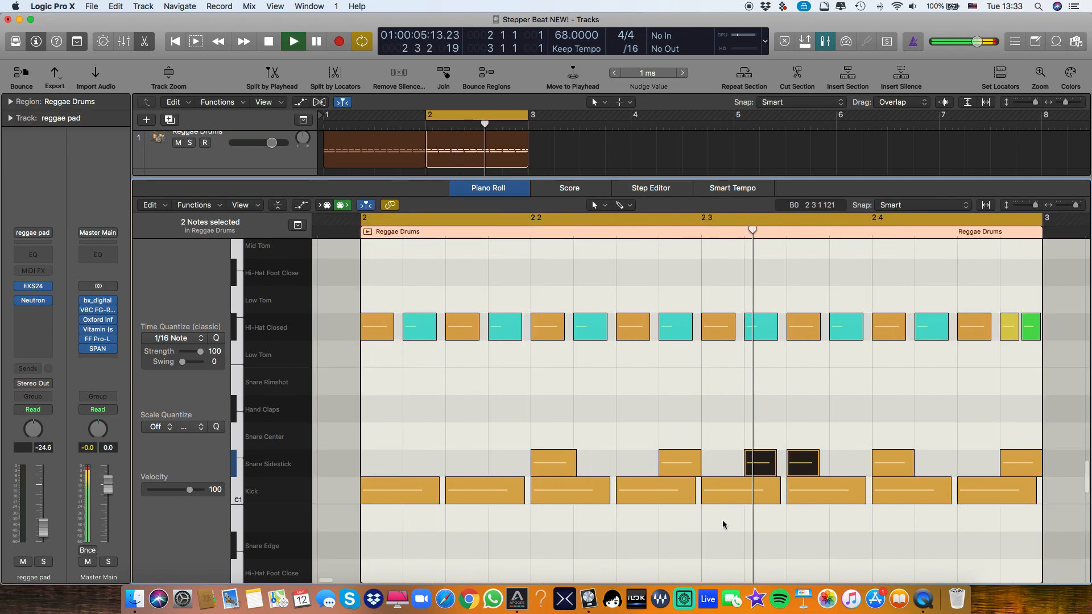
{"action": "key", "text": "space"}
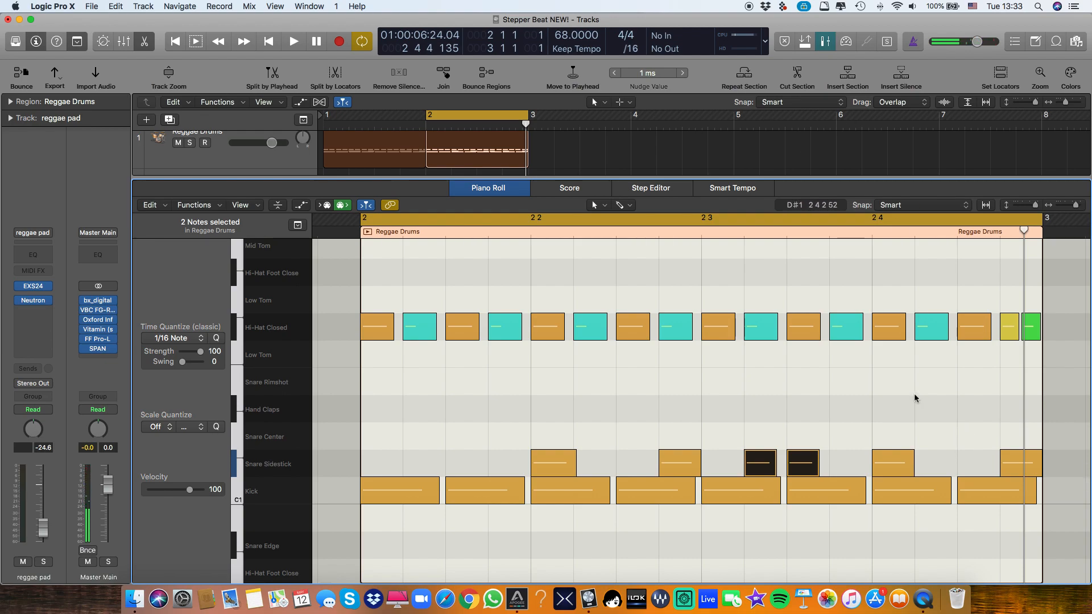
- Set the division to /32, add a thirty-second-length Snare Sidestick note at 2 4 4, and play the bar
{"action": "left_click", "coordinate": [628, 48]}
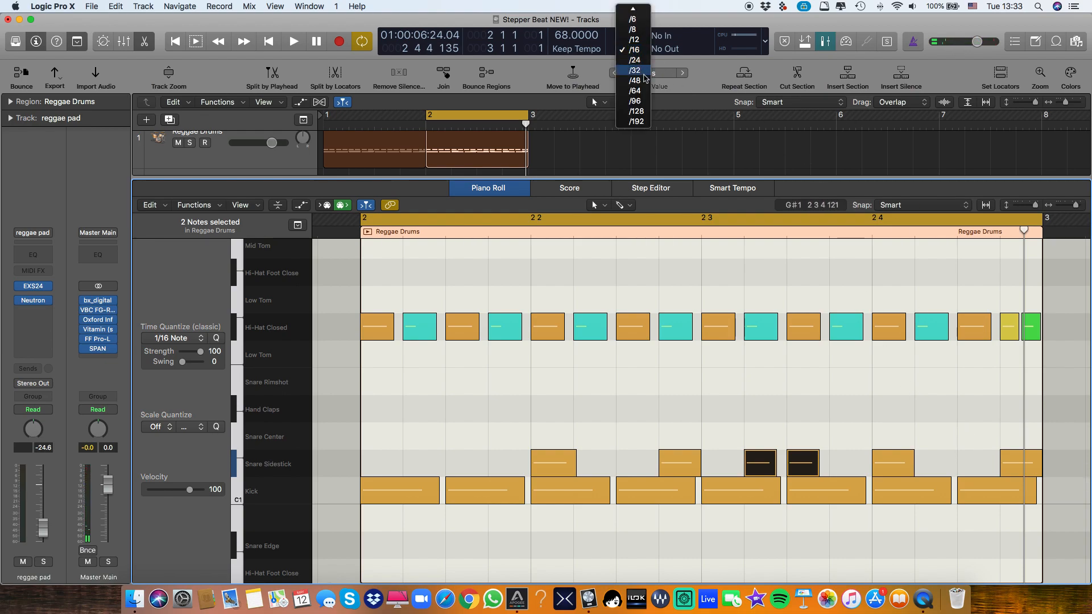
{"action": "left_click", "coordinate": [634, 70]}
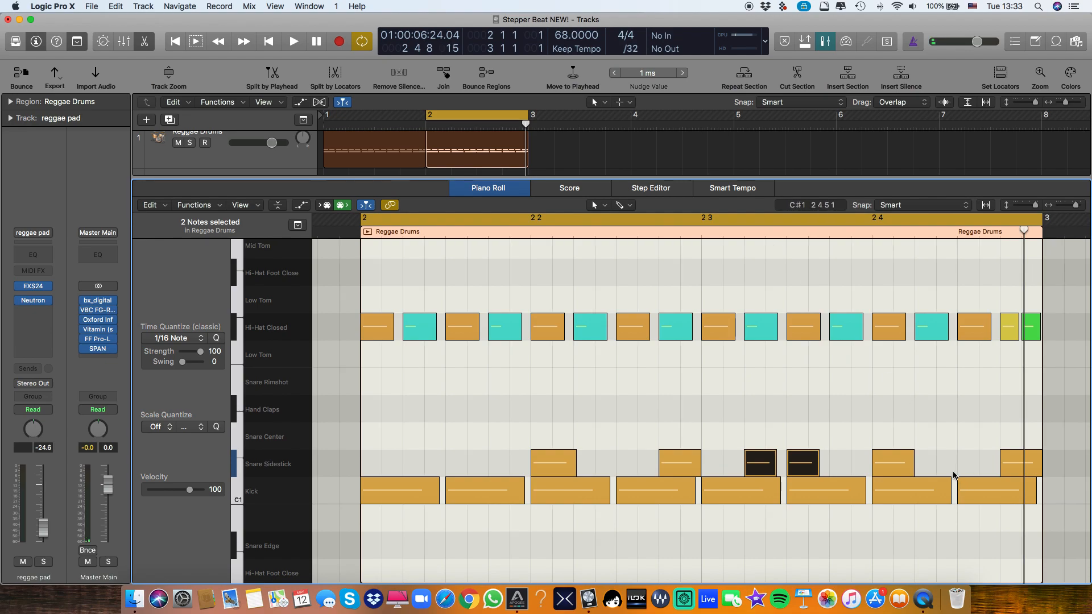
{"action": "key", "text": "t"}
{"action": "key", "text": "p"}
{"action": "left_click", "coordinate": [947, 467]}
{"action": "key", "text": "t"}
{"action": "key", "text": "t"}
{"action": "left_click_drag", "start_coordinate": [968, 467], "coordinate": [956, 467]}
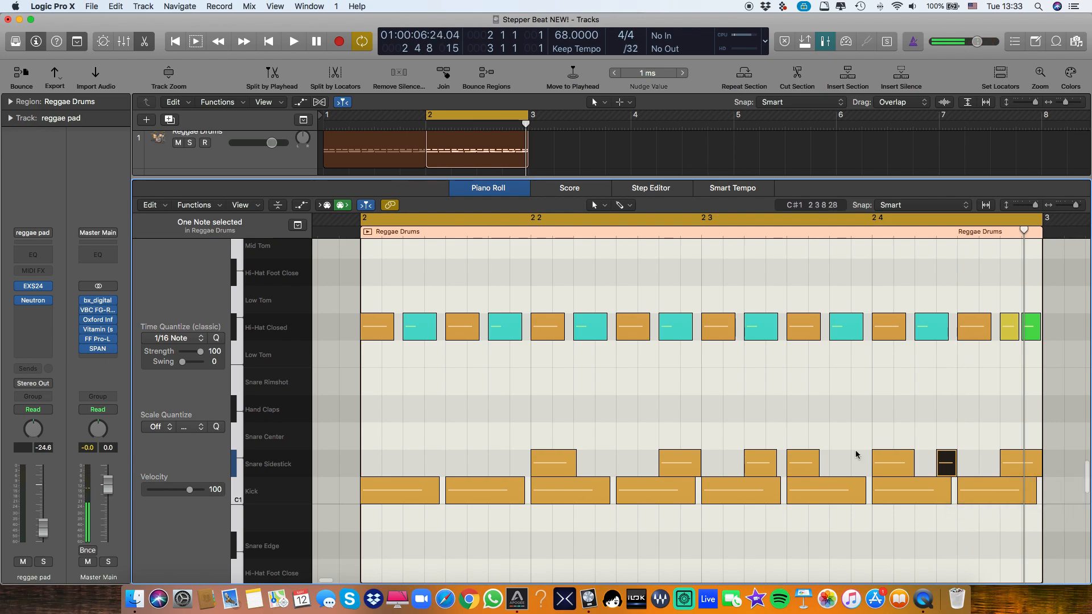
{"action": "key", "text": "space"}
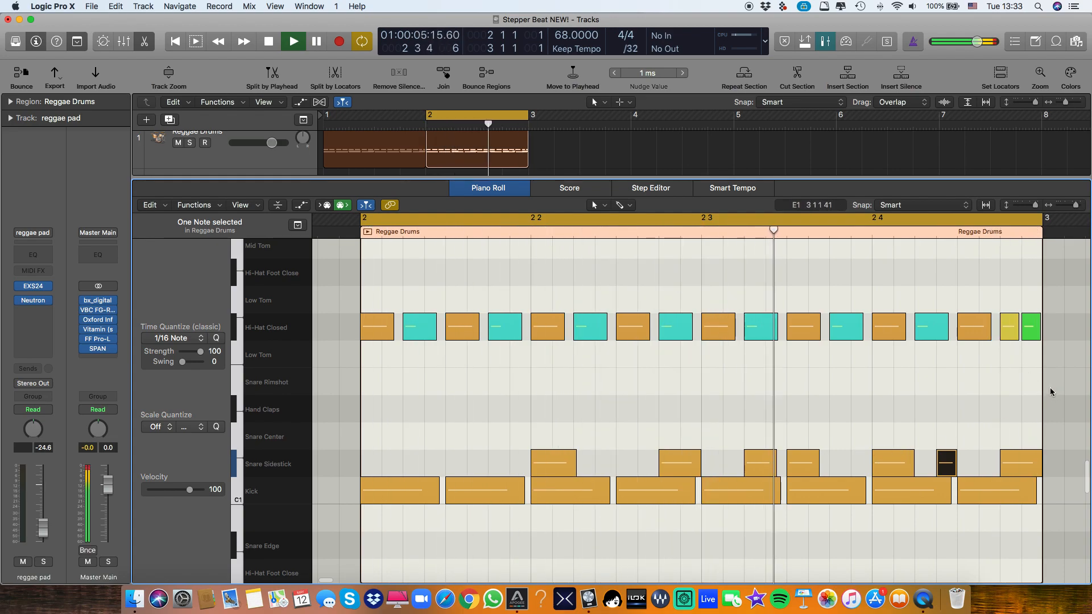
{"action": "key", "text": "space"}
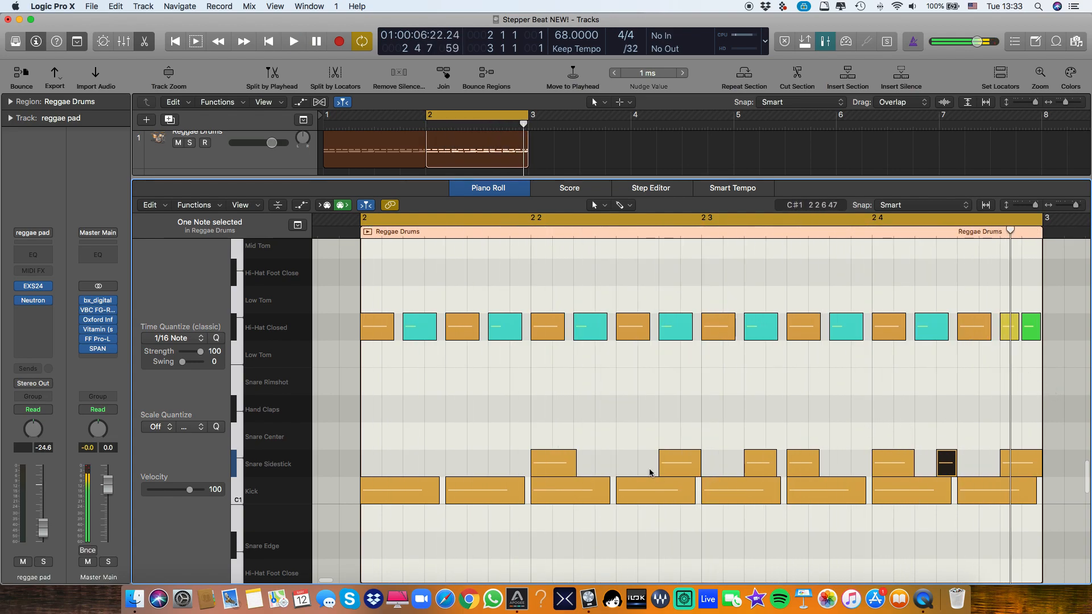
- Lower the velocities of bar 2's off-beat Snare Sidestick notes at 2 2, 2 3 and 2 4, with the last note at 88
{"action": "key", "text": "t"}
{"action": "key", "text": "v"}
{"action": "left_click_drag", "start_coordinate": [762, 462], "coordinate": [769, 488]}
{"action": "left_click_drag", "start_coordinate": [947, 462], "coordinate": [948, 484]}
{"action": "left_click_drag", "start_coordinate": [677, 462], "coordinate": [681, 472]}
{"action": "left_click_drag", "start_coordinate": [1022, 462], "coordinate": [1024, 494]}
{"action": "key", "text": "space"}
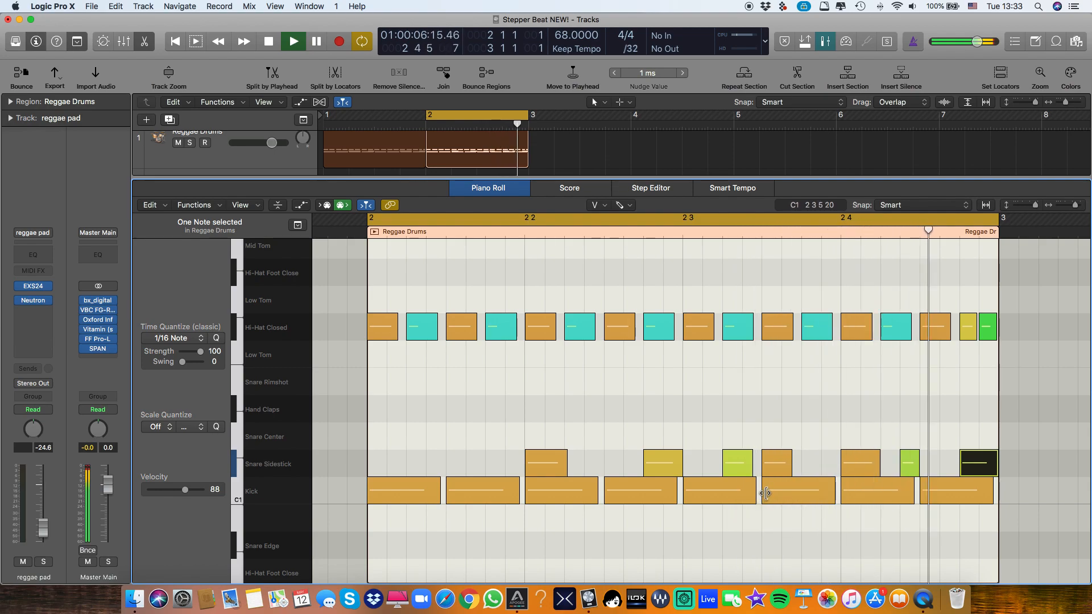
{"action": "key", "text": "space"}
- Delete bar 2's final Hi-Hat Closed note and move the one before it to Hi-Hat Open
{"action": "key", "text": "super+Right"}
{"action": "key", "text": "super+Right"}
{"action": "key", "text": "super+Right"}
{"action": "left_click_drag", "start_coordinate": [922, 369], "coordinate": [967, 340]}
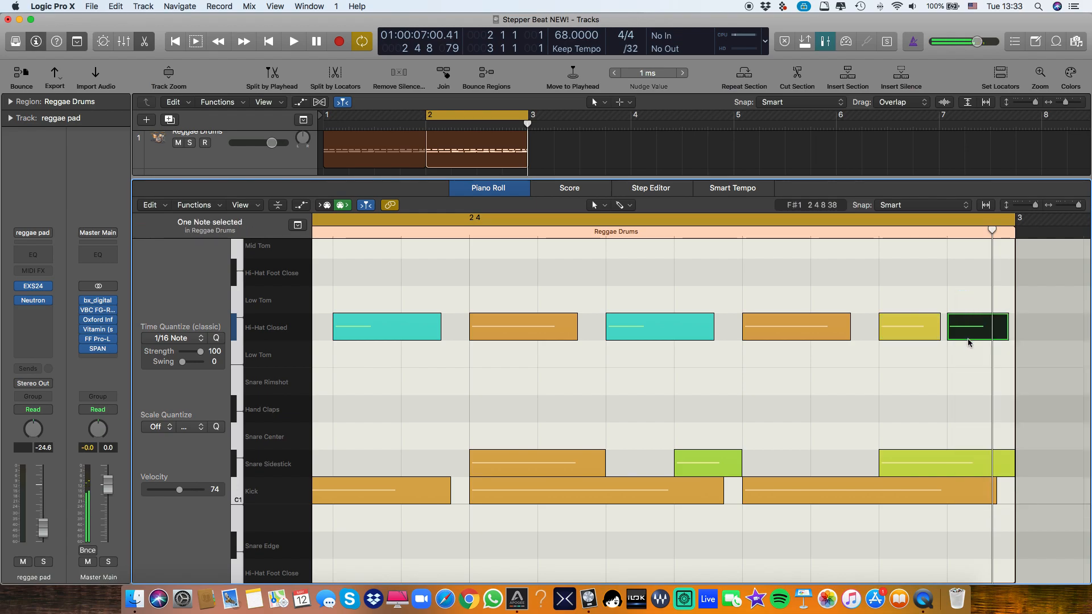
{"action": "key", "text": "super+Left"}
{"action": "key", "text": "super+Left"}
{"action": "key", "text": "super+Up"}
{"action": "key", "text": "super+Up"}
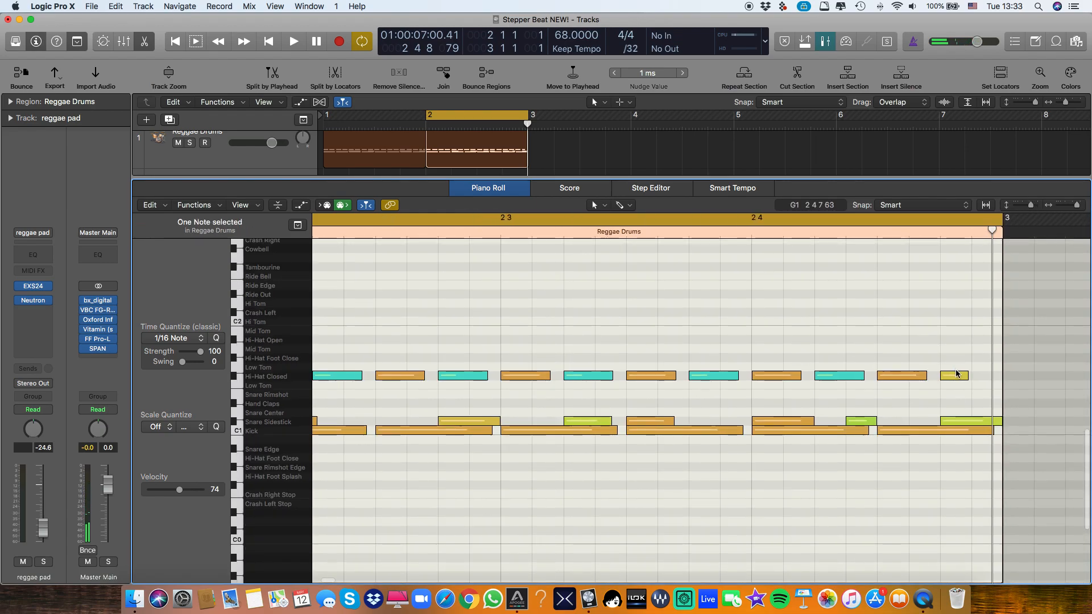
{"action": "left_click_drag", "start_coordinate": [961, 377], "coordinate": [954, 342]}
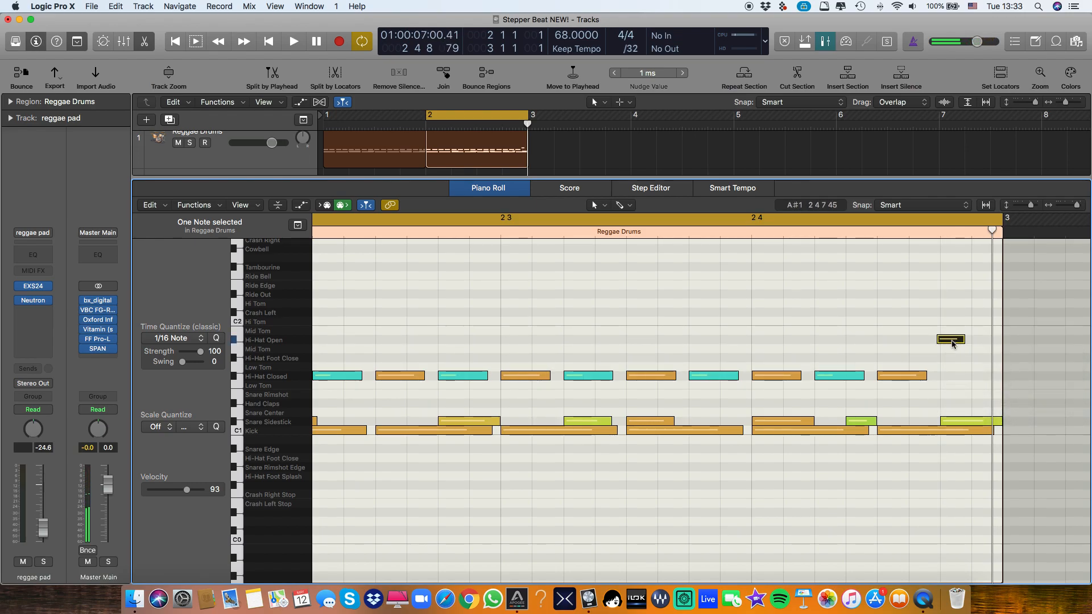
- Play bar 2 and lengthen the Hi-Hat Open note slightly towards the end of the bar
{"action": "key", "text": "space"}
{"action": "key", "text": "super+Right"}
{"action": "key", "text": "super+Left"}
{"action": "key", "text": "super+Left"}
{"action": "scroll", "coordinate": [977, 393], "scroll_direction": "right", "scroll_amount": 5}
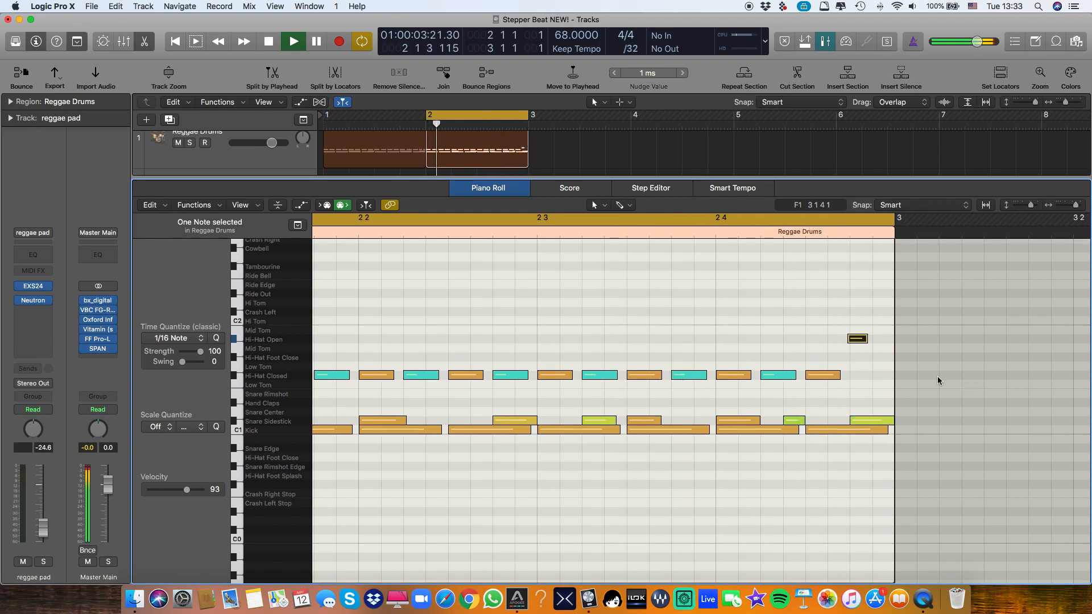
{"action": "left_click_drag", "start_coordinate": [866, 340], "coordinate": [874, 340]}
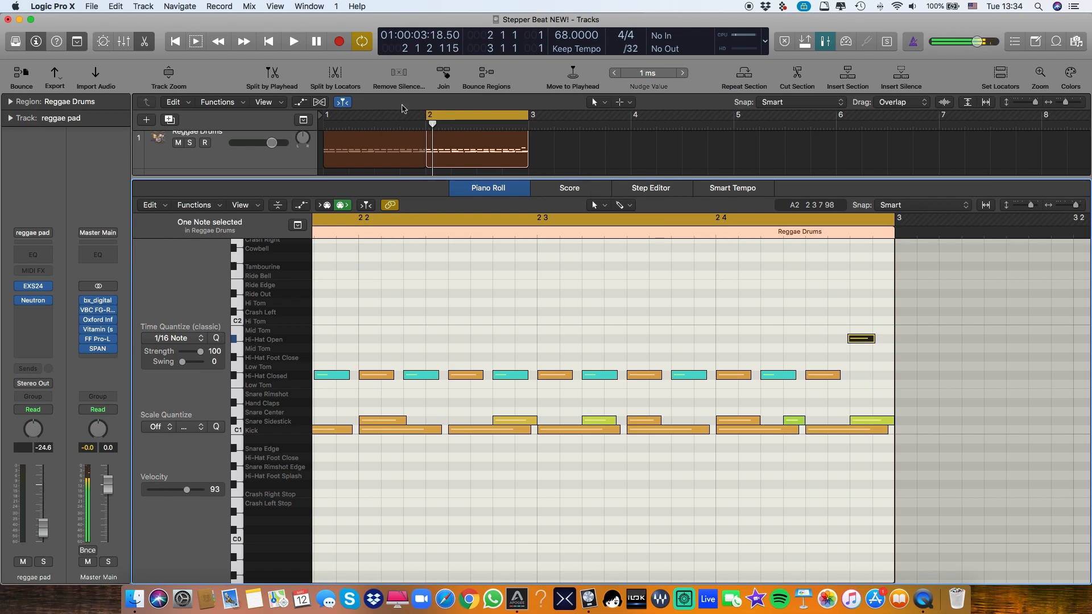
- Extend the cycle range over bars 1 and 2, select both Reggae Drums regions, and play them together
{"action": "left_click_drag", "start_coordinate": [426, 118], "coordinate": [323, 118]}
{"action": "key", "text": "space"}
{"action": "scroll", "coordinate": [426, 346], "scroll_direction": "left", "scroll_amount": 2}
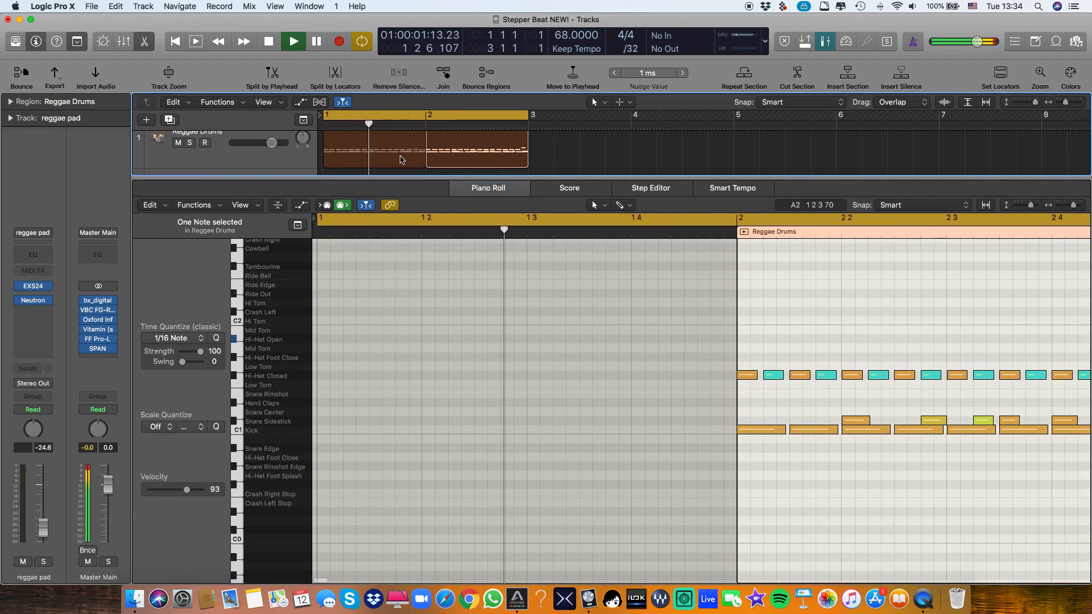
{"action": "left_click_drag", "start_coordinate": [607, 134], "coordinate": [360, 154]}
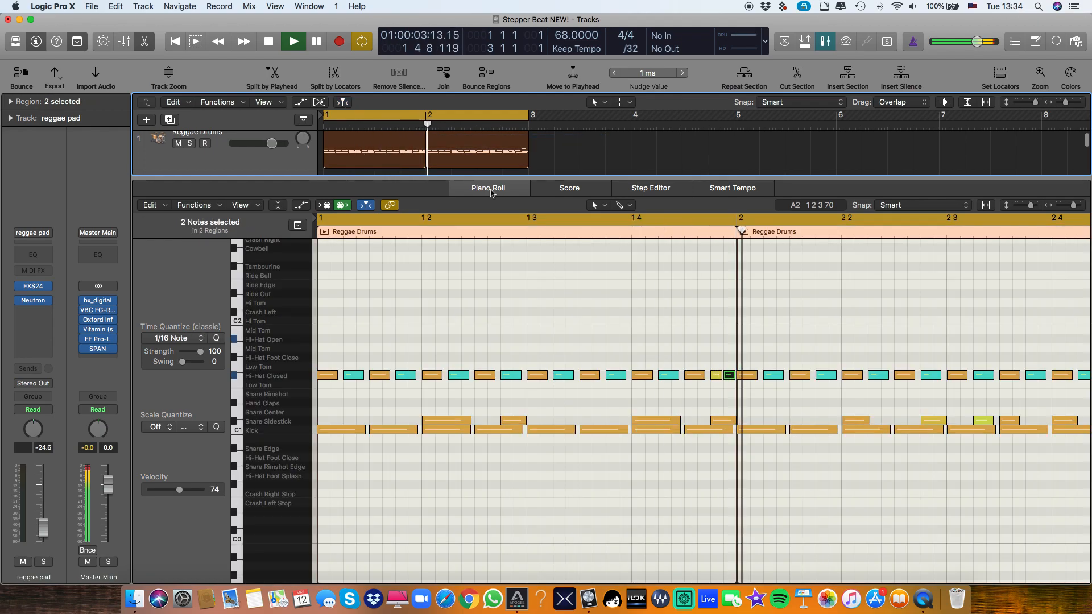
{"action": "scroll", "coordinate": [582, 289], "scroll_direction": "left", "scroll_amount": 2}
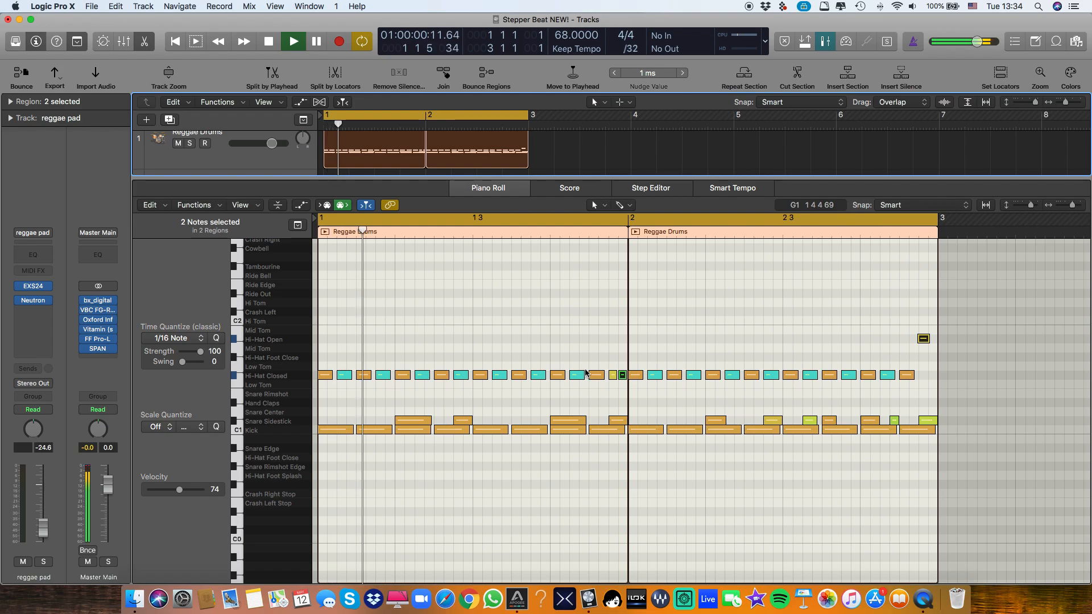
{"action": "scroll", "coordinate": [615, 373], "scroll_direction": "right", "scroll_amount": 2}
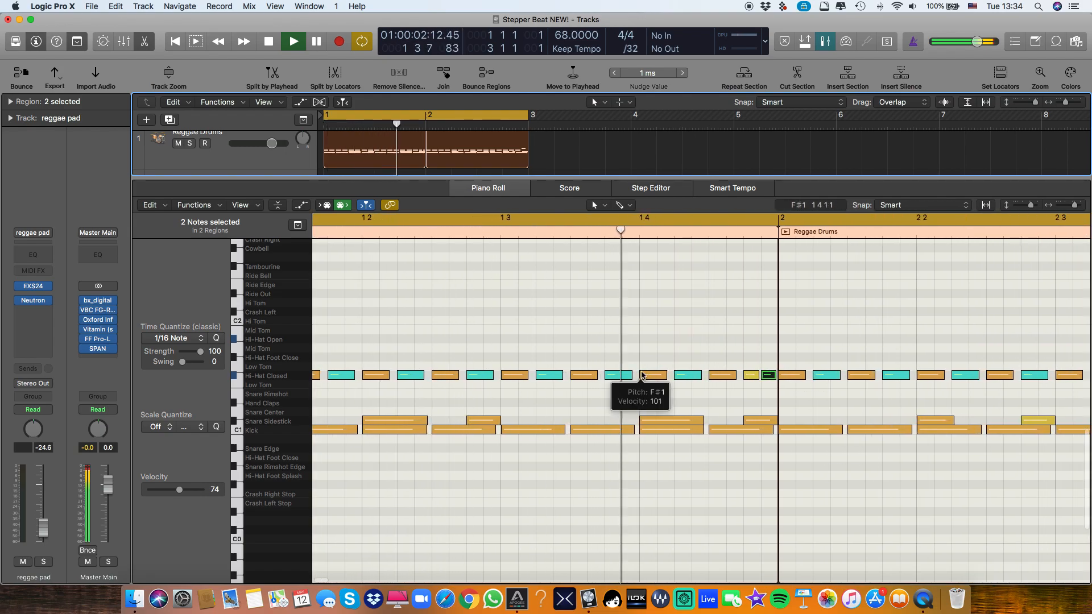
{"action": "key", "text": "space"}
- Set bar 1's final Hi-Hat Closed note to velocity 32 and the one before it to 87, then play the beat
{"action": "left_click", "coordinate": [749, 386], "text": "ctrl+alt"}
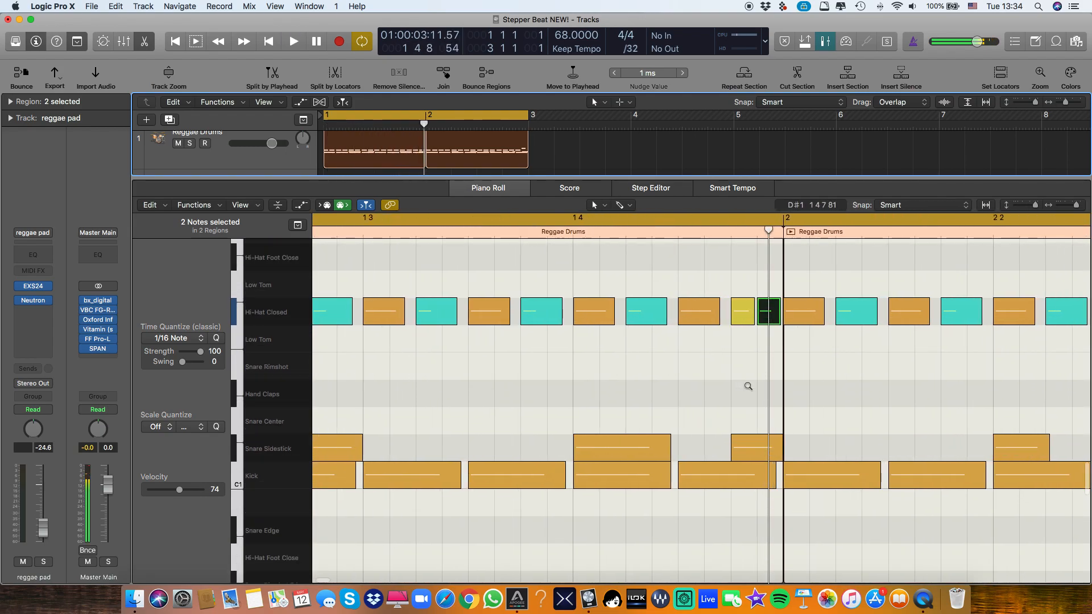
{"action": "key", "text": "t"}
{"action": "key", "text": "v"}
{"action": "left_click_drag", "start_coordinate": [757, 312], "coordinate": [760, 344]}
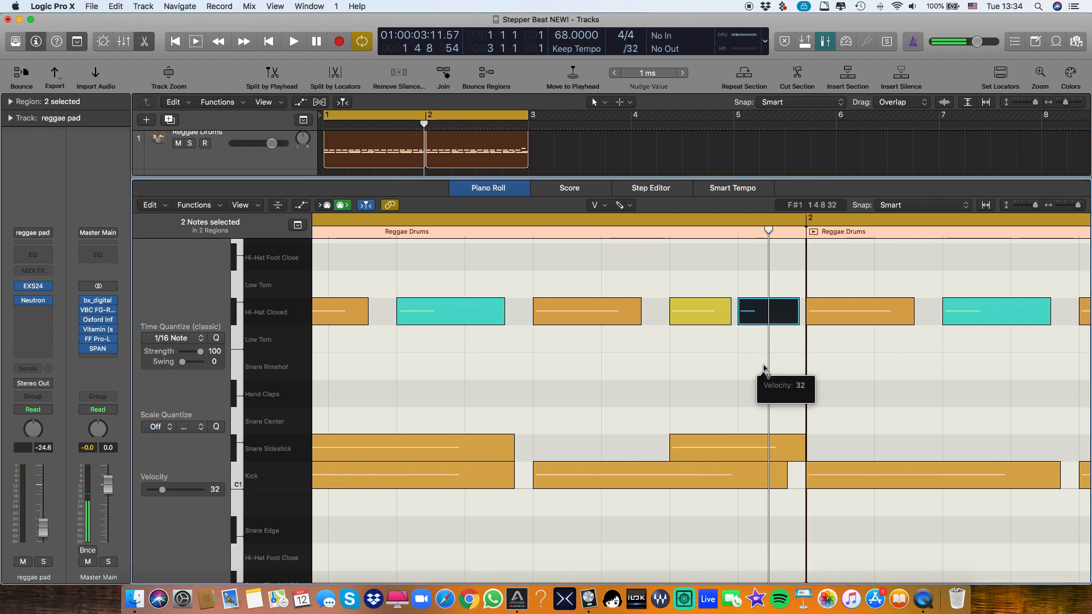
{"action": "left_click", "coordinate": [700, 313]}
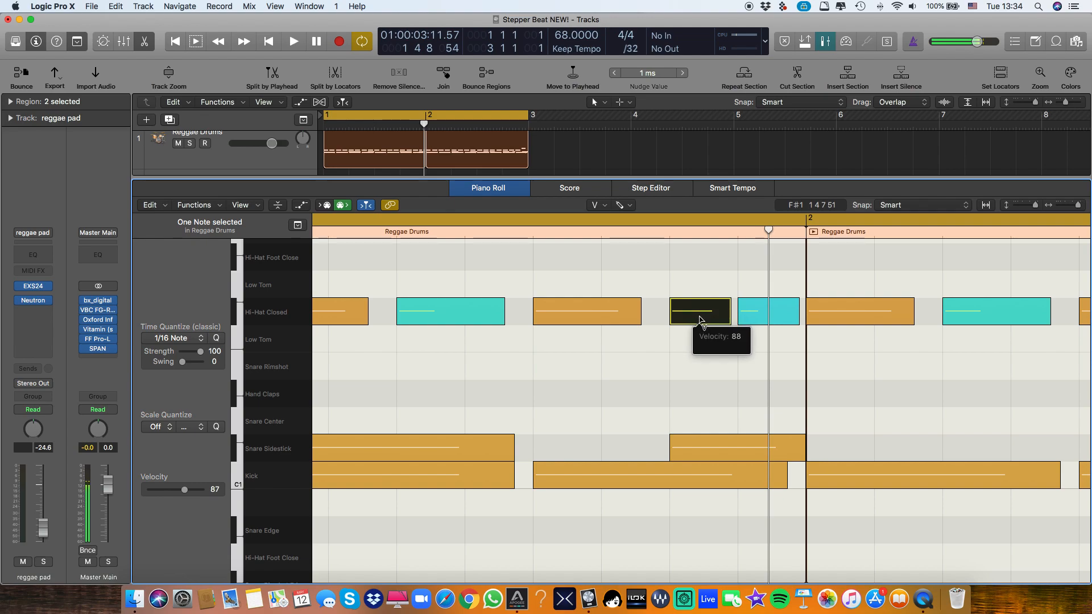
{"action": "key", "text": "space"}
{"action": "key", "text": "super+Left"}
{"action": "key", "text": "super+Left"}
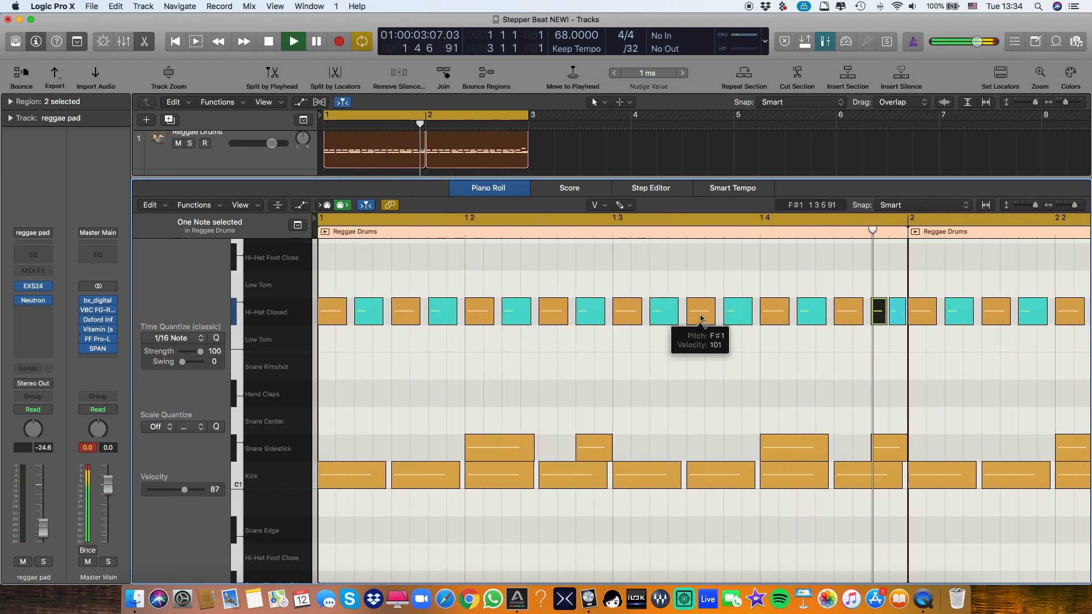
- Set the velocity of the Hi-Hat Open note at the end of bar 2 to 82 while the beat plays
{"action": "scroll", "coordinate": [817, 358], "scroll_direction": "down", "scroll_amount": 3}
{"action": "scroll", "coordinate": [814, 352], "scroll_direction": "right", "scroll_amount": 3}
{"action": "scroll", "coordinate": [814, 352], "scroll_direction": "up", "scroll_amount": 3}
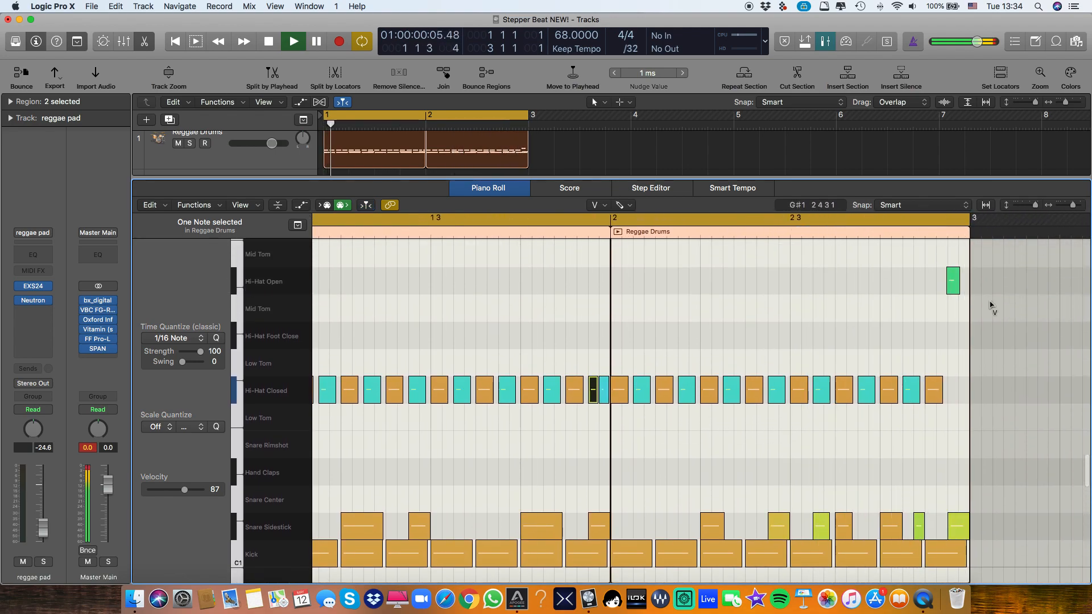
{"action": "left_click_drag", "start_coordinate": [953, 287], "coordinate": [949, 251]}
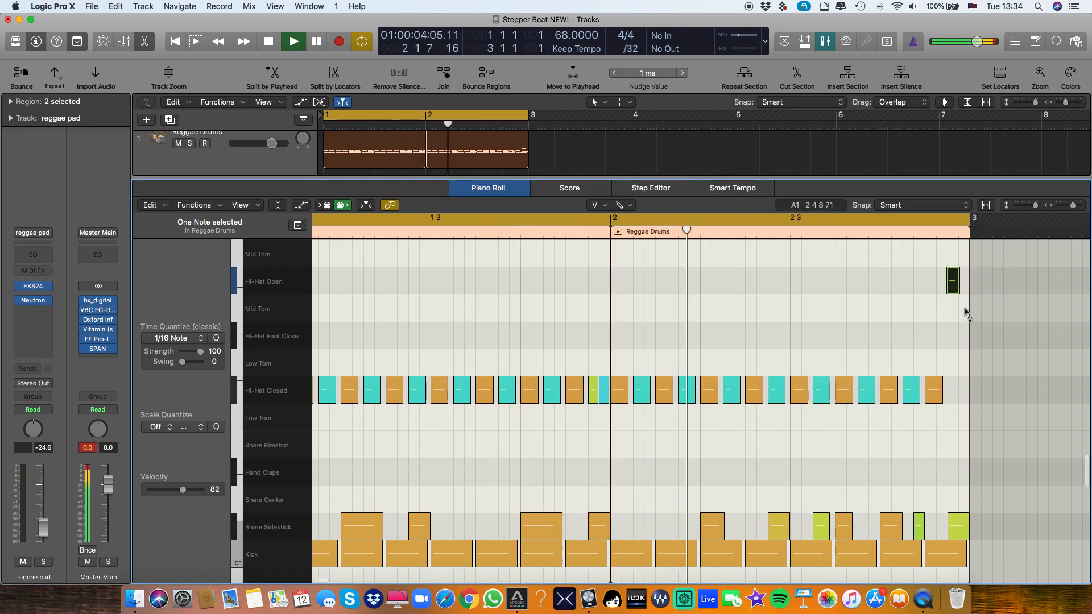
{"action": "key", "text": "super+Right"}
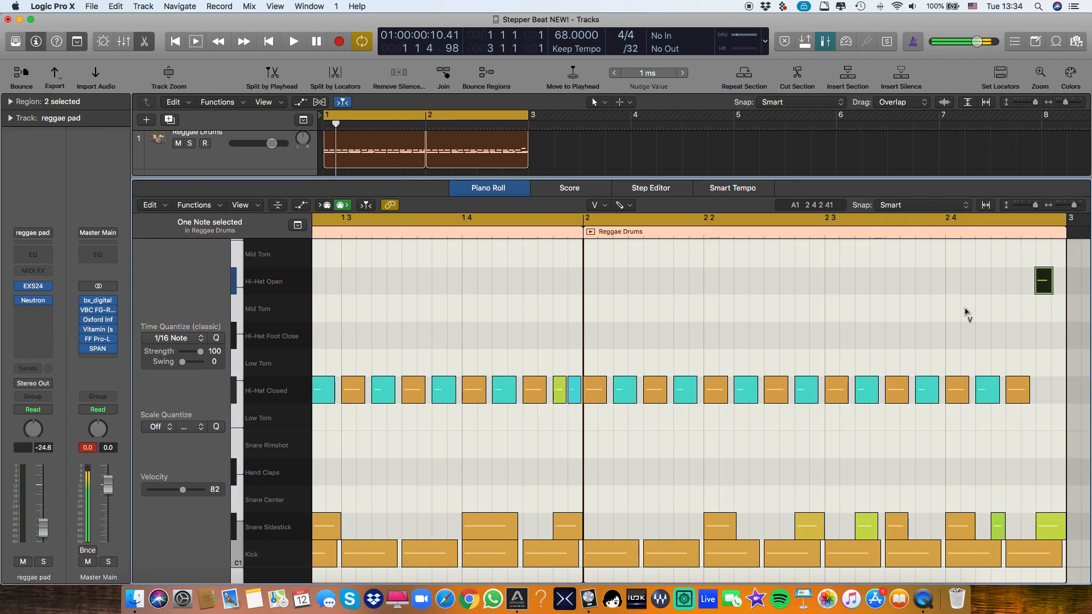
- Join the two Reggae Drums regions into one two-bar region and copy it to bar 3
{"action": "key", "text": "e"}
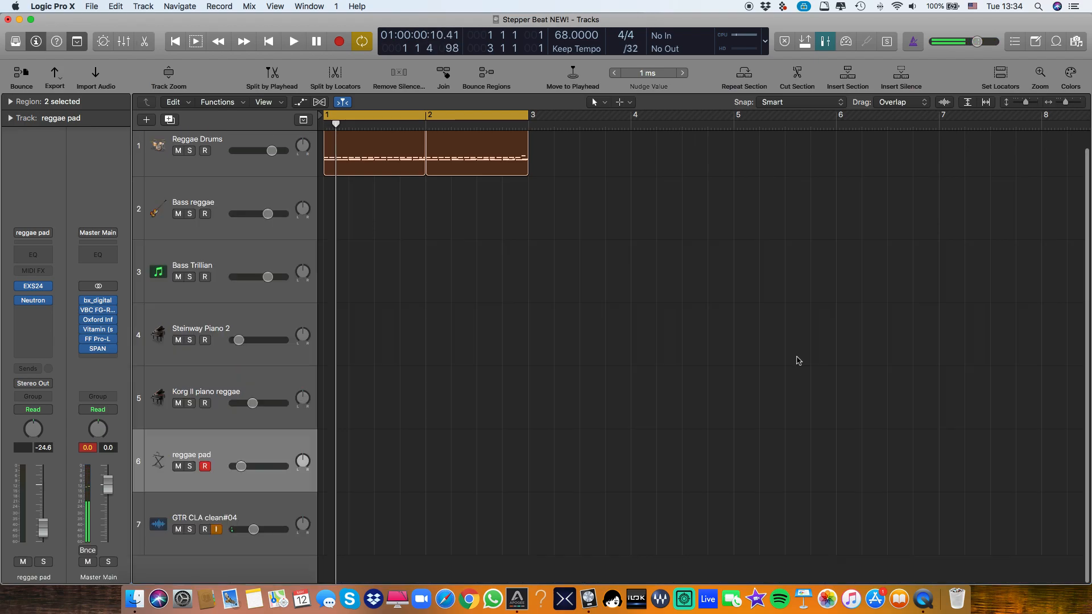
{"action": "left_click", "coordinate": [582, 321], "text": "ctrl+alt"}
{"action": "left_click_drag", "start_coordinate": [470, 215], "coordinate": [409, 165]}
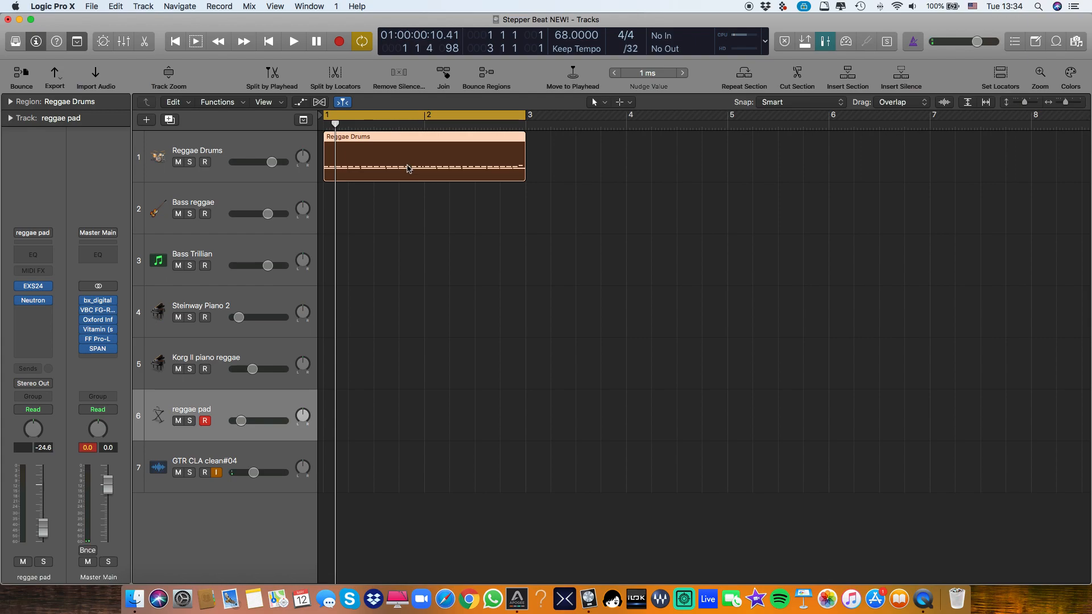
{"action": "left_click_drag", "start_coordinate": [407, 167], "coordinate": [610, 171]}
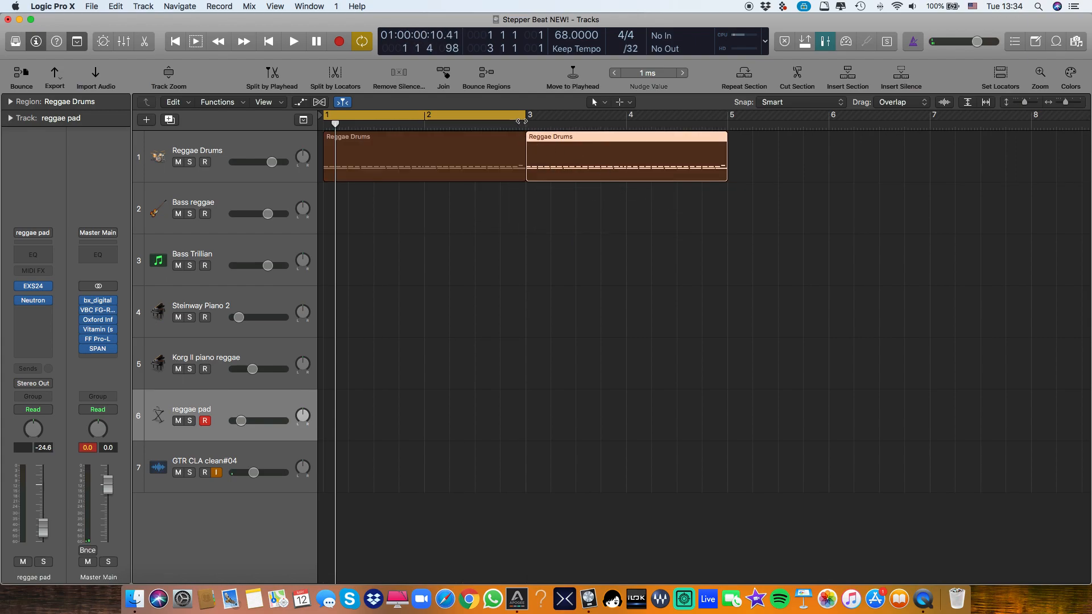
- Set the cycle range to bars 3 and 4, open the copied Reggae Drums region's notes, and play it
{"action": "left_click_drag", "start_coordinate": [524, 117], "coordinate": [730, 141]}
{"action": "left_click_drag", "start_coordinate": [326, 115], "coordinate": [528, 190]}
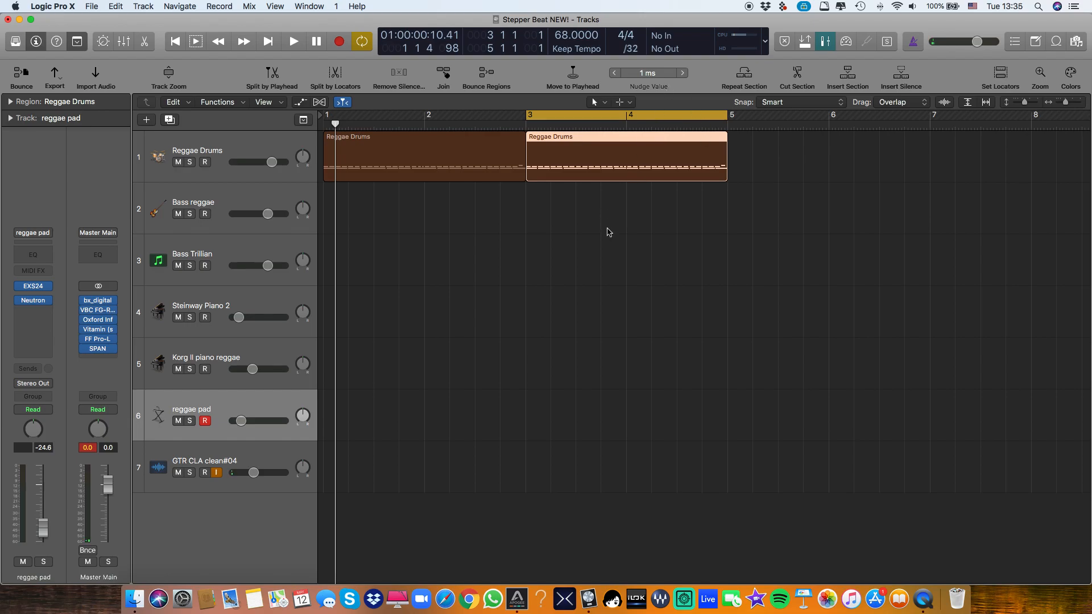
{"action": "scroll", "coordinate": [601, 205], "scroll_direction": "up", "scroll_amount": 1}
{"action": "double_click", "coordinate": [572, 154]}
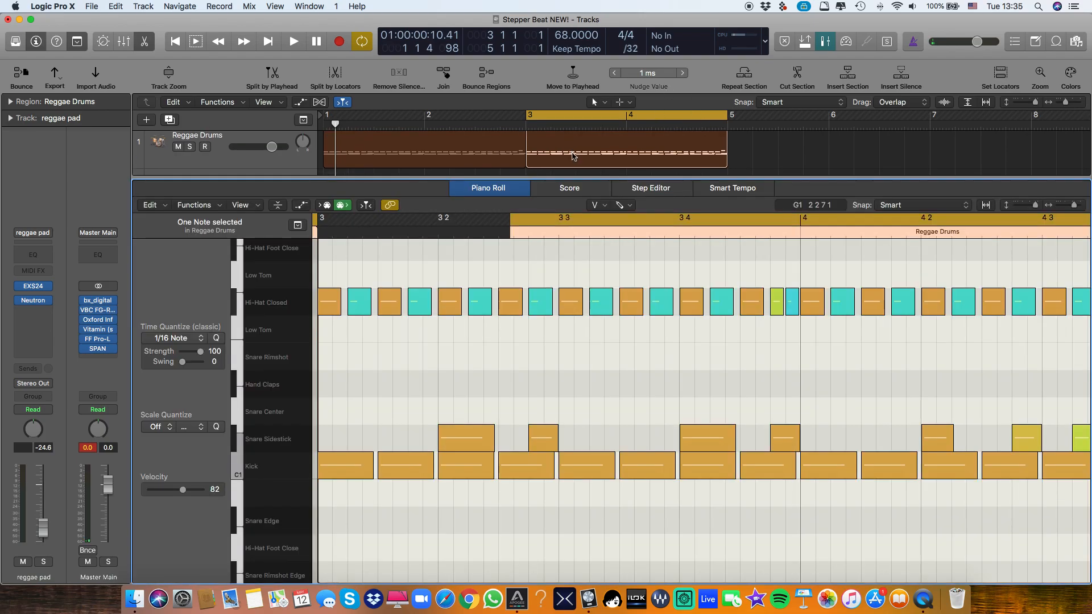
{"action": "key", "text": "space"}
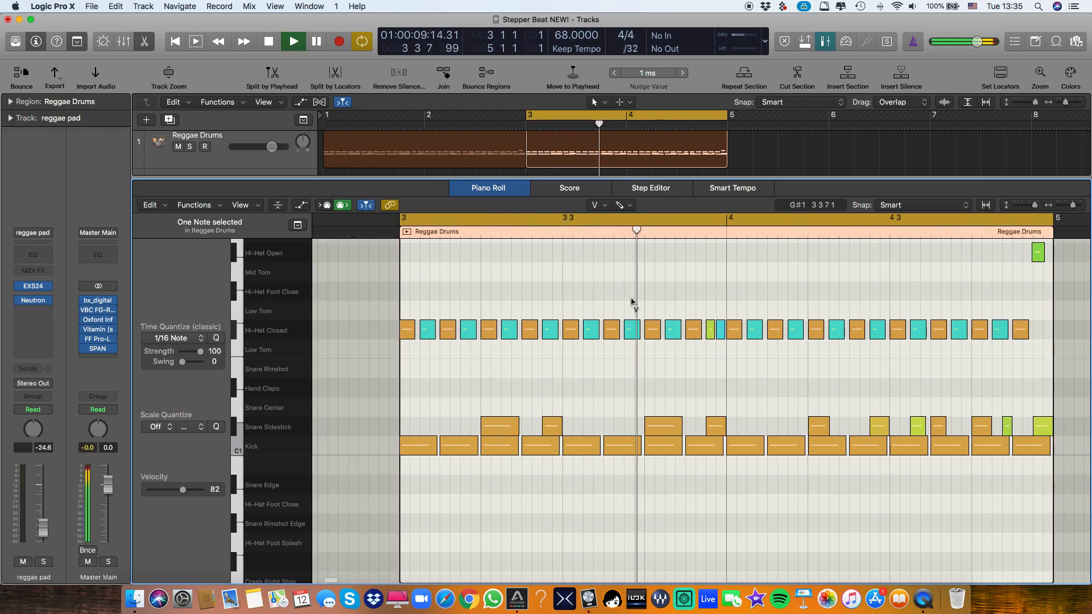
{"action": "key", "text": "space"}
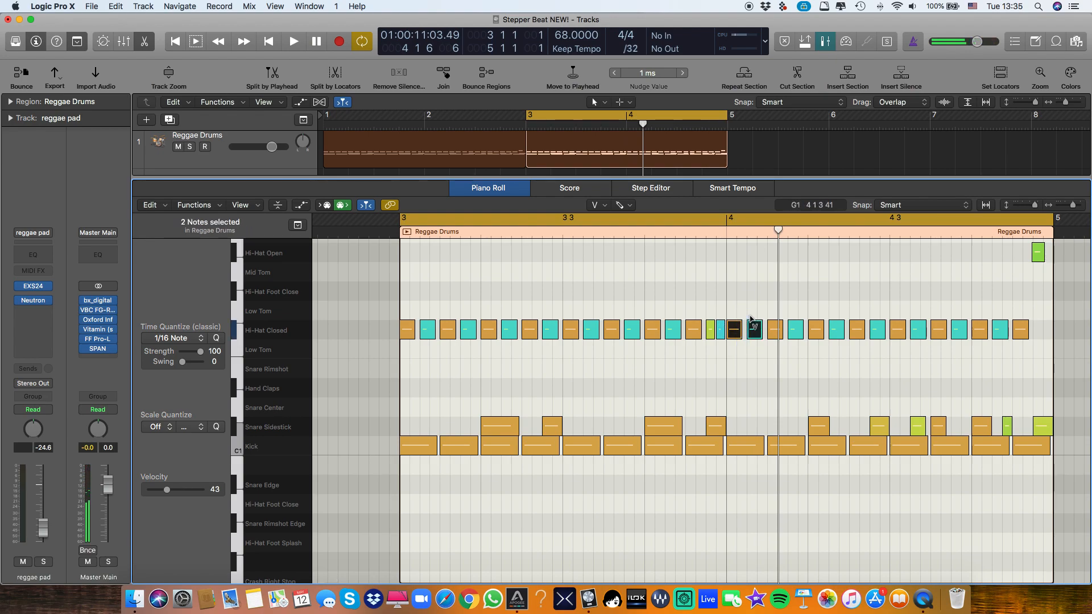
- Move bar 4's first two Hi-Hat Closed notes to the Hi-Hat Open row, slightly later in time and shortened
{"action": "key", "text": "super+Right"}
{"action": "key", "text": "super+Right"}
{"action": "key", "text": "super+Right"}
{"action": "key", "text": "super+Right"}
{"action": "key", "text": "super+Right"}
{"action": "key", "text": "super+Down"}
{"action": "key", "text": "super+Down"}
{"action": "scroll", "coordinate": [774, 349], "scroll_direction": "up", "scroll_amount": 5}
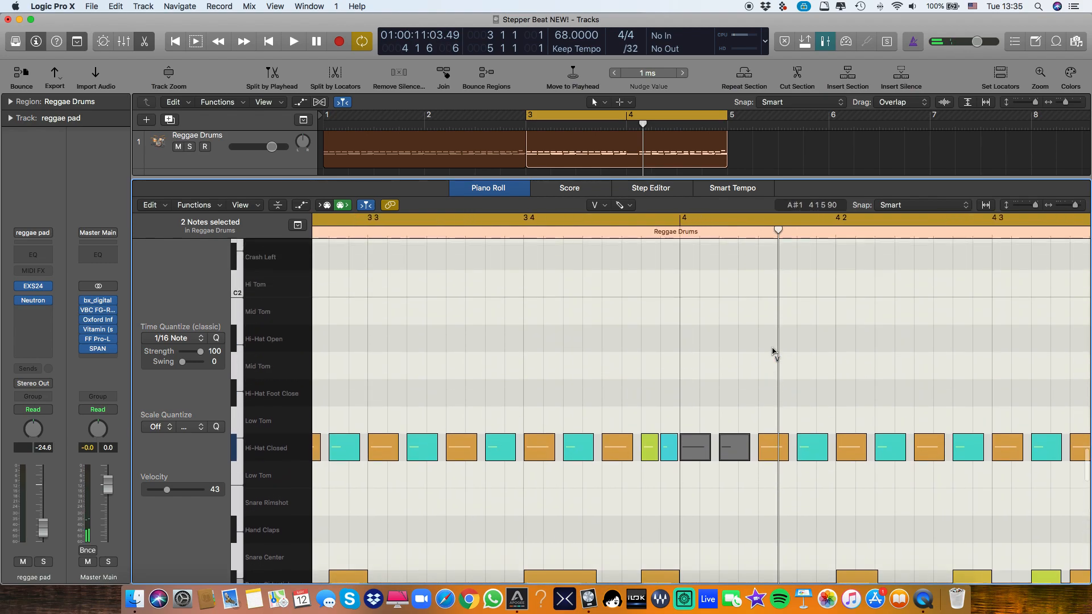
{"action": "key", "text": "t"}
{"action": "key", "text": "t"}
{"action": "mouse_move", "coordinate": [694, 477]}
{"action": "left_click_drag", "start_coordinate": [693, 477], "coordinate": [702, 367]}
{"action": "left_click", "coordinate": [750, 385]}
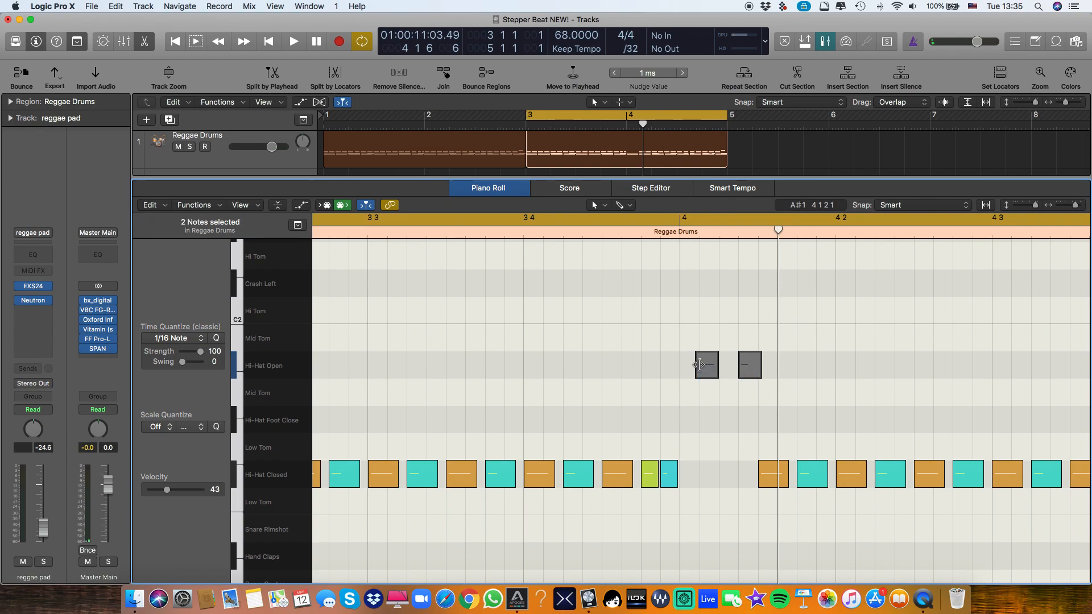
- Unmute the two Hi-Hat Open notes at the start of bar 4 and play the pattern
{"action": "left_click", "coordinate": [588, 225]}
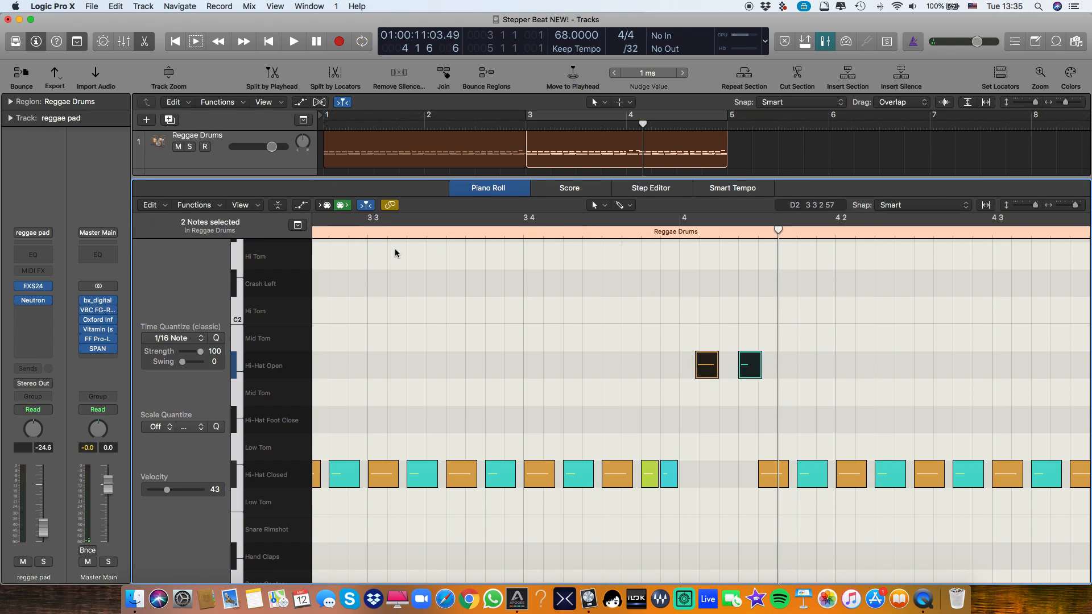
{"action": "left_click", "coordinate": [373, 223]}
{"action": "key", "text": "space"}
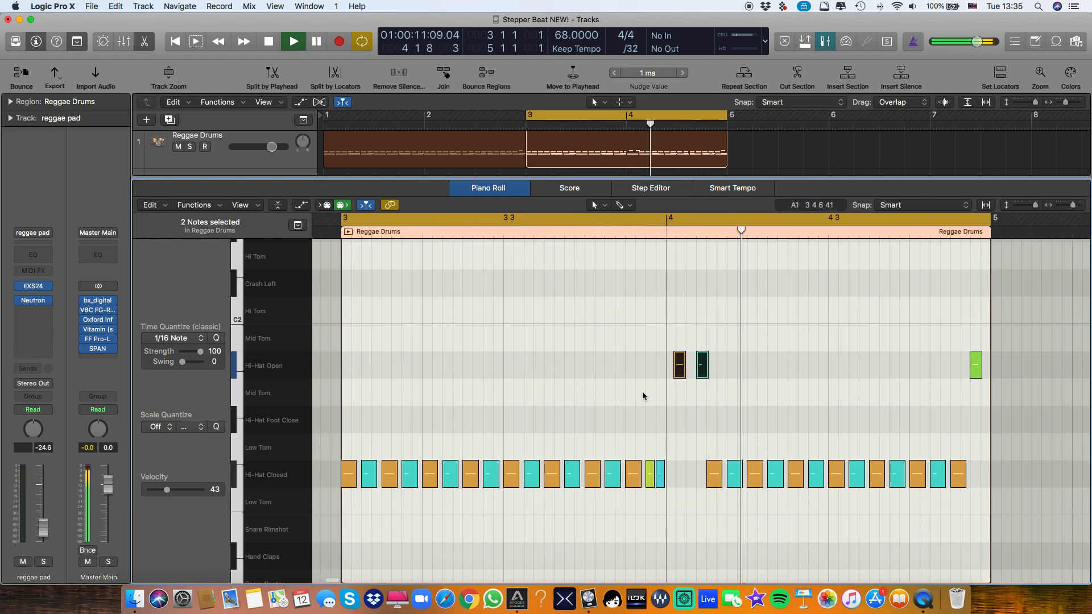
{"action": "key", "text": "space"}
- Set bar 4's first Hi-Hat Open note to velocity 79 and the second to 88, switch cycling off, and play the transition
{"action": "scroll", "coordinate": [672, 399], "scroll_direction": "up", "scroll_amount": 5}
{"action": "scroll", "coordinate": [671, 399], "scroll_direction": "up", "scroll_amount": 3}
{"action": "key", "text": "t"}
{"action": "key", "text": "v"}
{"action": "left_click_drag", "start_coordinate": [602, 370], "coordinate": [580, 299]}
{"action": "left_click_drag", "start_coordinate": [522, 373], "coordinate": [527, 405]}
{"action": "left_click", "coordinate": [451, 222]}
{"action": "scroll", "coordinate": [360, 258], "scroll_direction": "left", "scroll_amount": 3}
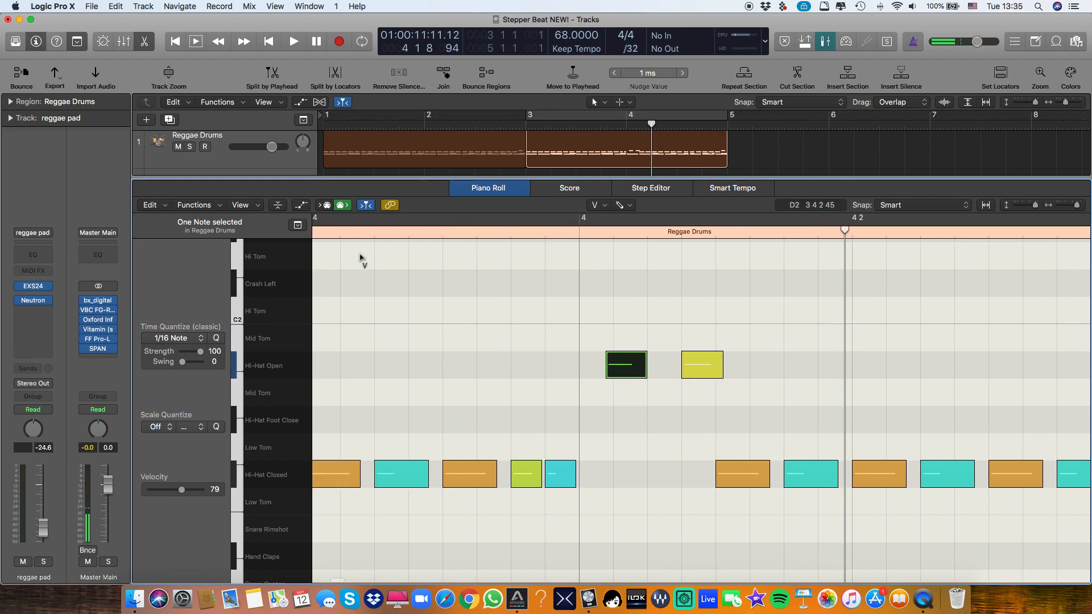
{"action": "left_click", "coordinate": [337, 239]}
{"action": "key", "text": "space"}
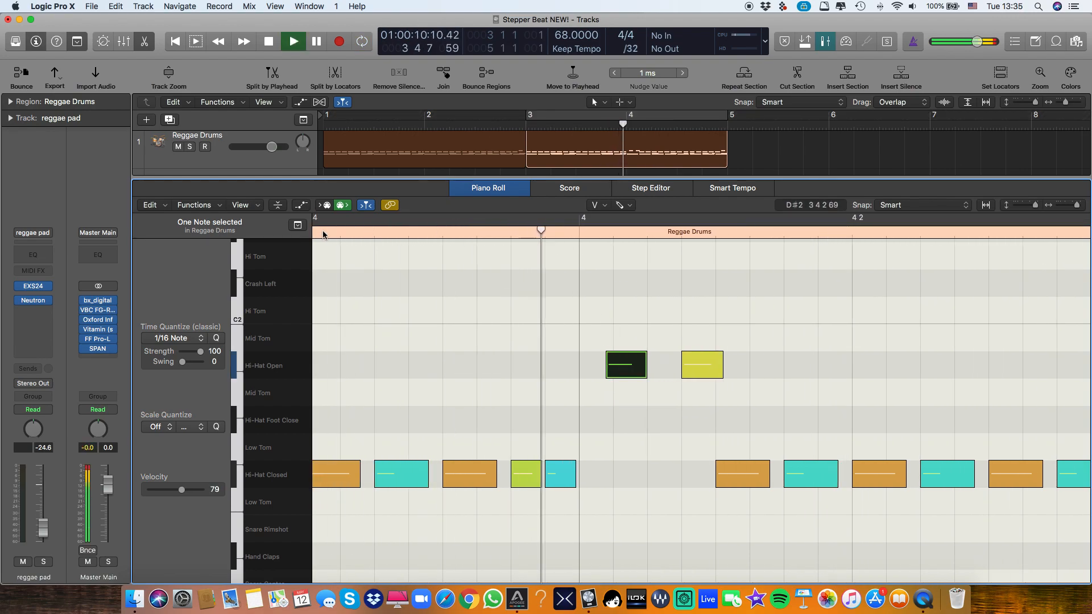
{"action": "key", "text": "space"}
- Move the second Hi-Hat Open note later to line up with the next Hi-Hat Closed note, mute that closed note, and play
{"action": "key", "text": "super+Left"}
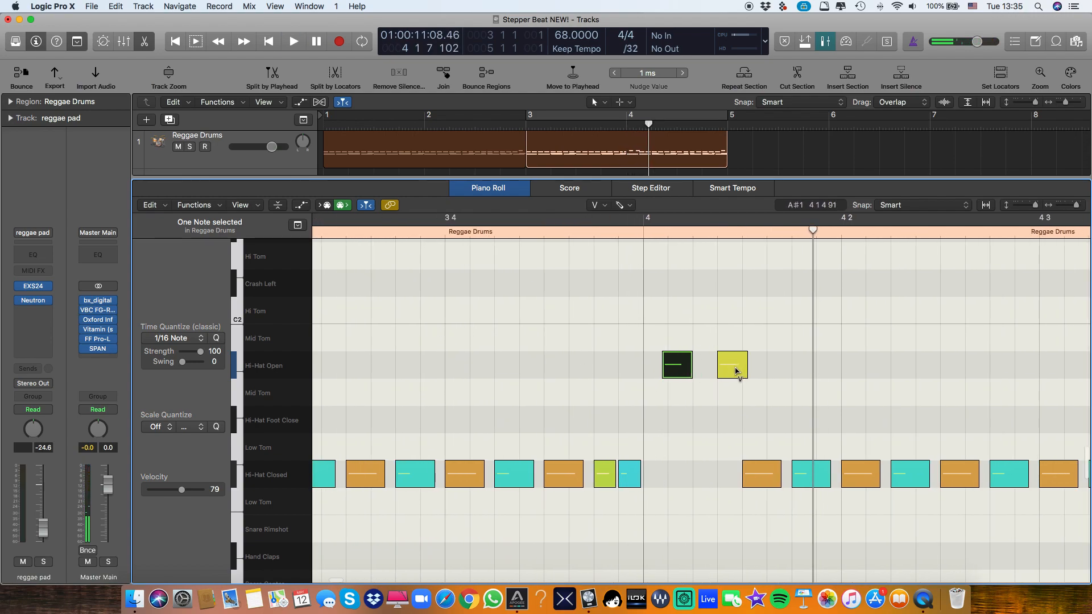
{"action": "left_click_drag", "start_coordinate": [732, 372], "coordinate": [755, 372]}
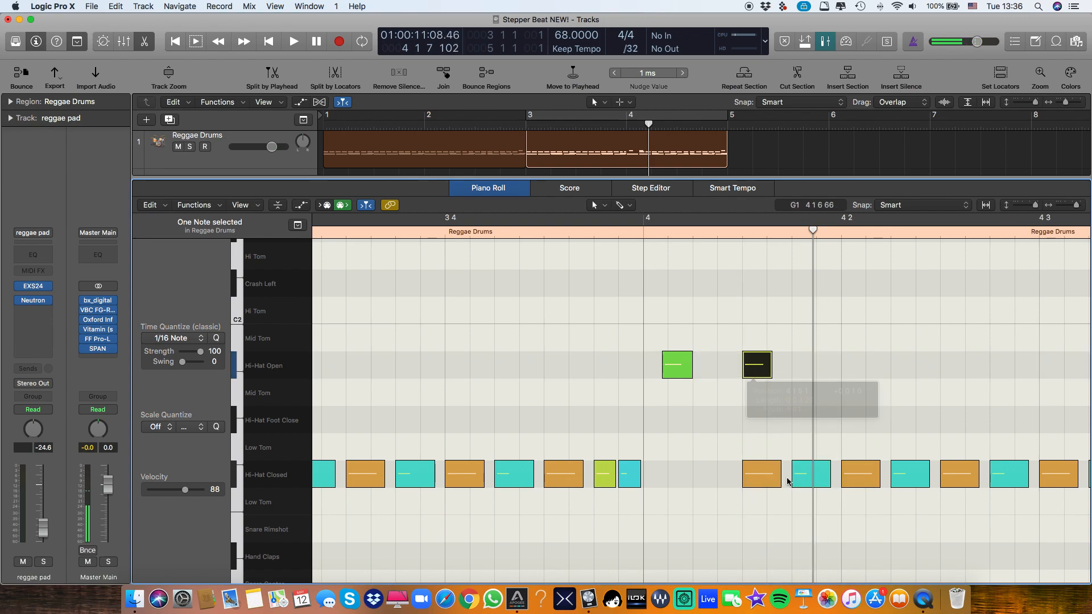
{"action": "left_click", "coordinate": [789, 534]}
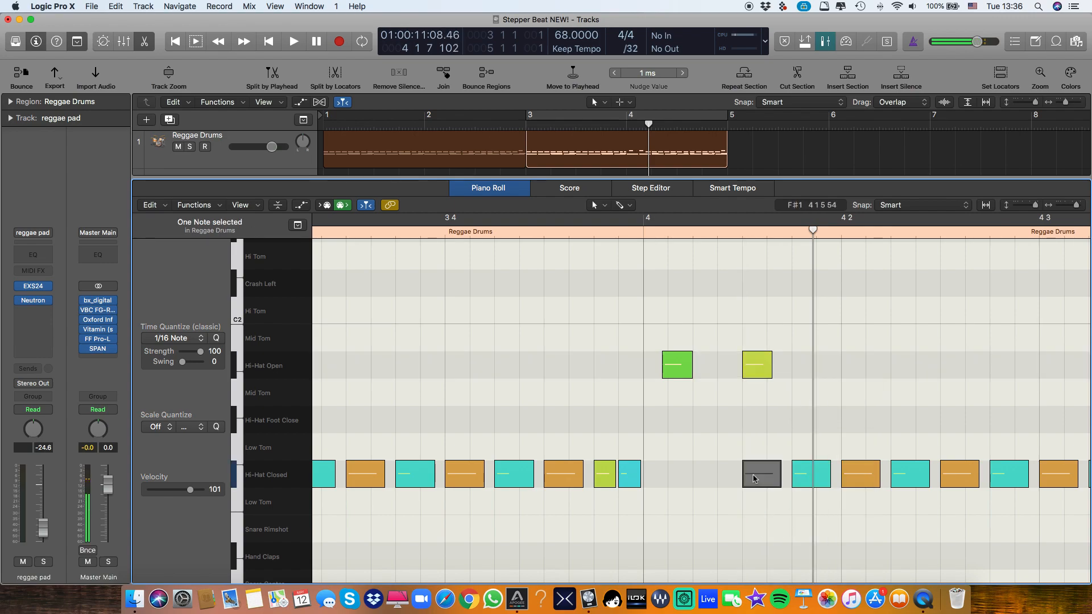
{"action": "key", "text": "space"}
{"action": "key", "text": "space"}
{"action": "left_click", "coordinate": [335, 231]}
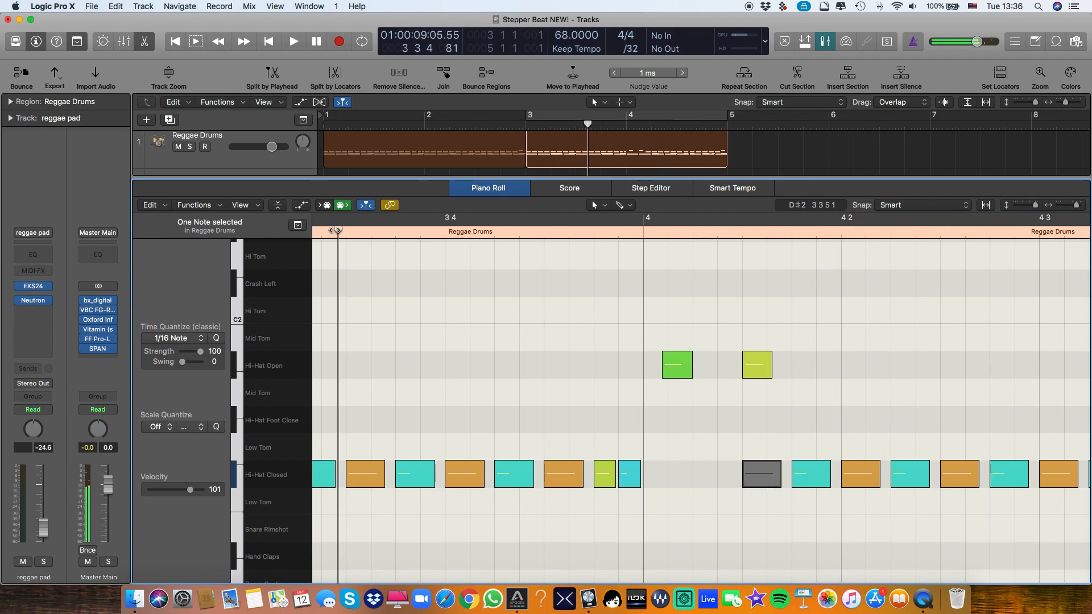
{"action": "key", "text": "space"}
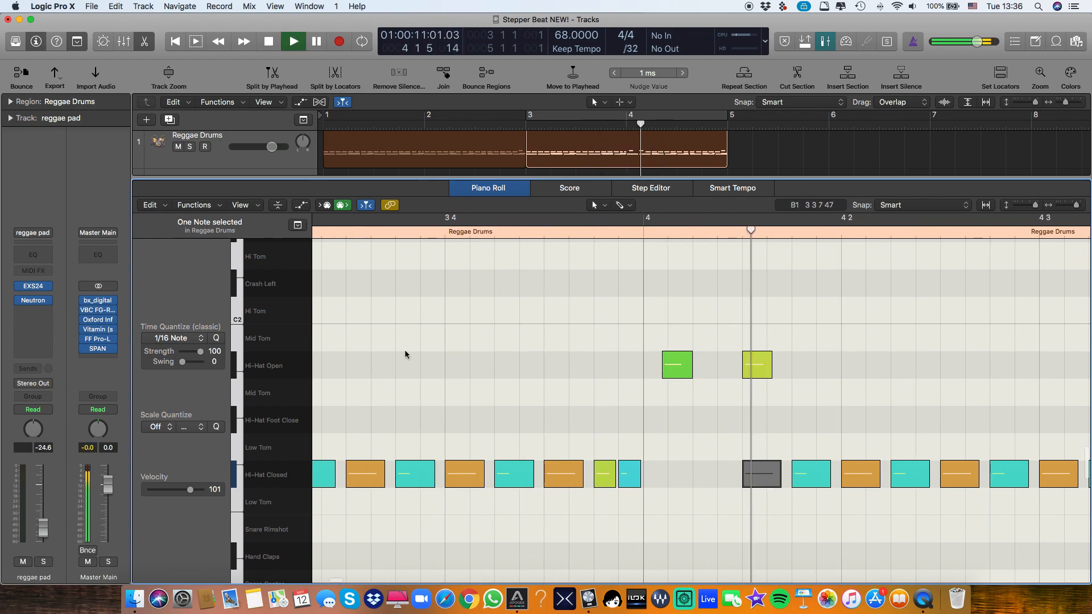
{"action": "key", "text": "space"}
- Shorten both Hi-Hat Open notes at the start of bar 4, playing the beat in between
{"action": "left_click_drag", "start_coordinate": [771, 370], "coordinate": [766, 370]}
{"action": "left_click", "coordinate": [688, 373]}
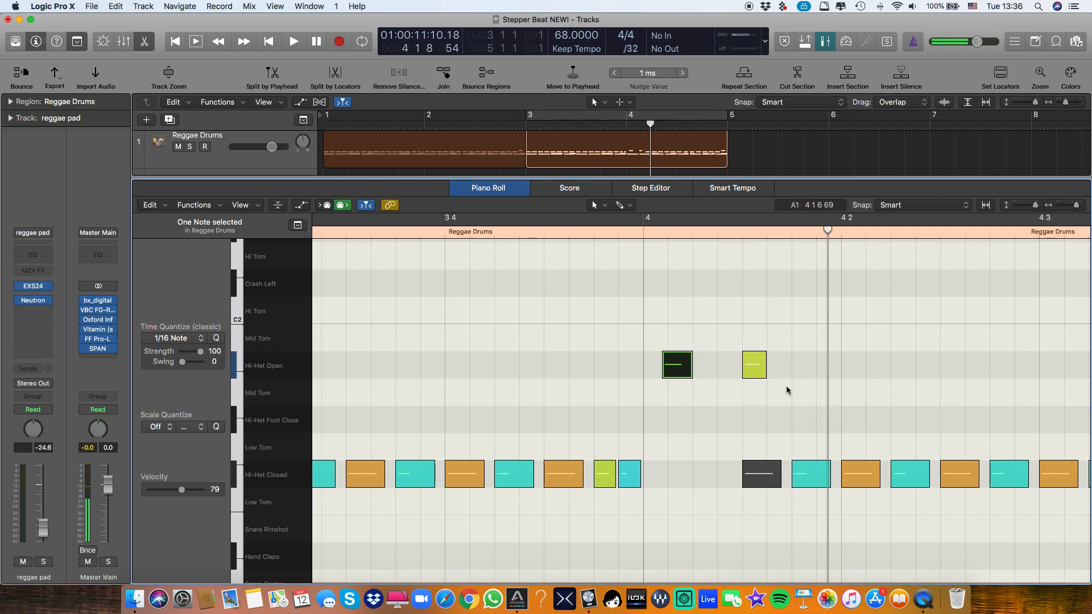
{"action": "left_click", "coordinate": [351, 235]}
{"action": "key", "text": "space"}
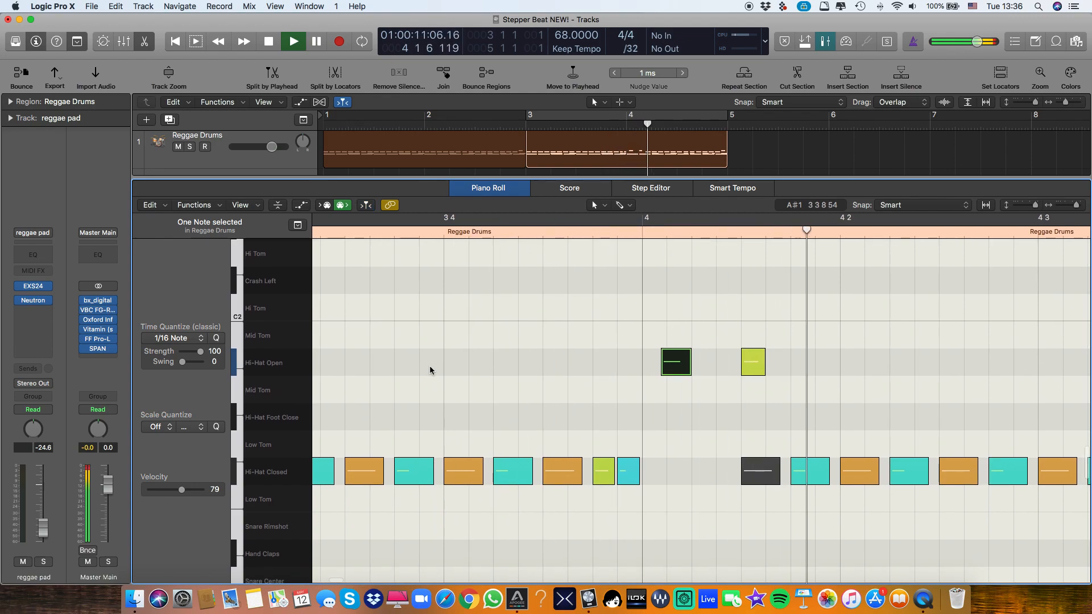
{"action": "key", "text": "space"}
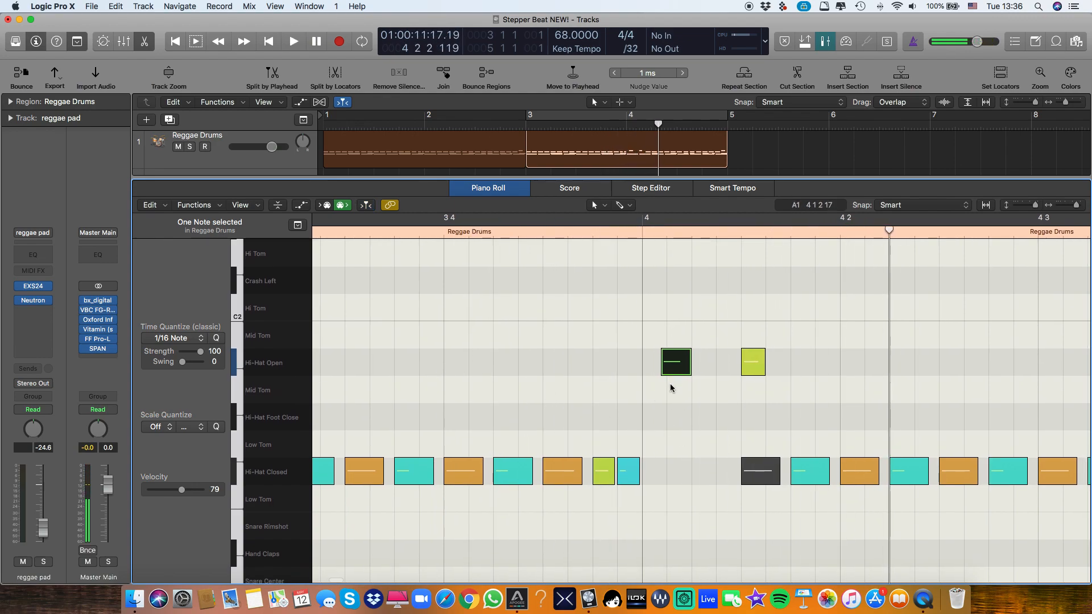
{"action": "left_click_drag", "start_coordinate": [688, 366], "coordinate": [682, 366]}
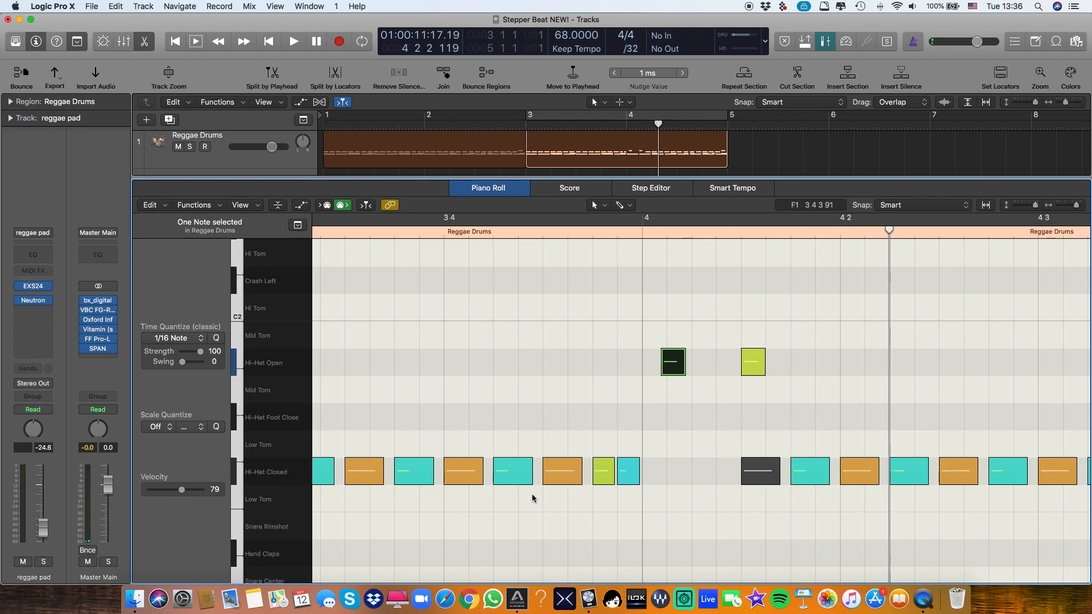
- Turn the muted Hi-Hat Closed note into two Hi-Hat Foot Close notes at velocity 3, one after each Hi-Hat Open note
{"action": "mouse_move", "coordinate": [768, 473]}
{"action": "left_mouse_down"}
{"action": "mouse_move", "coordinate": [700, 420]}
{"action": "mouse_move", "coordinate": [793, 420]}
{"action": "mouse_move", "coordinate": [711, 414]}
{"action": "mouse_move", "coordinate": [742, 409]}
{"action": "mouse_move", "coordinate": [803, 435]}
{"action": "left_mouse_up"}
{"action": "key", "text": "ctrl+m"}
{"action": "left_click_drag", "start_coordinate": [727, 428], "coordinate": [728, 566]}
{"action": "key", "text": "t"}
{"action": "key", "text": "v"}
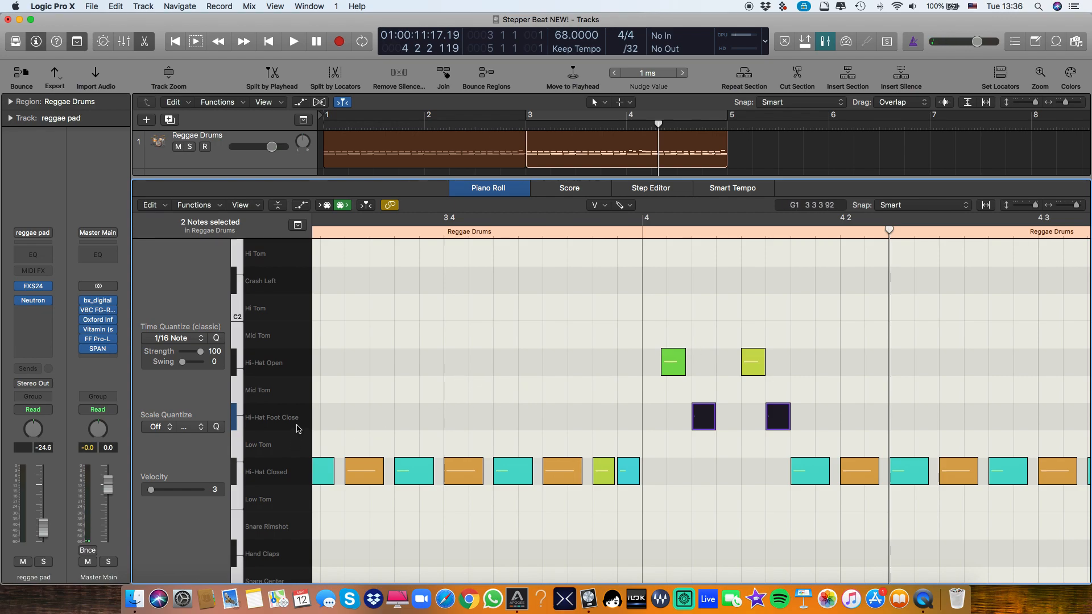
- Nudge both Hi-Hat Foot Close notes slightly earlier, so the first starts right at the end of its open note, and play
{"action": "left_click", "coordinate": [699, 421]}
{"action": "key", "text": "t"}
{"action": "key", "text": "t"}
{"action": "left_click_drag", "start_coordinate": [699, 421], "coordinate": [700, 422]}
{"action": "key", "text": "super+Right"}
{"action": "key", "text": "super+Right"}
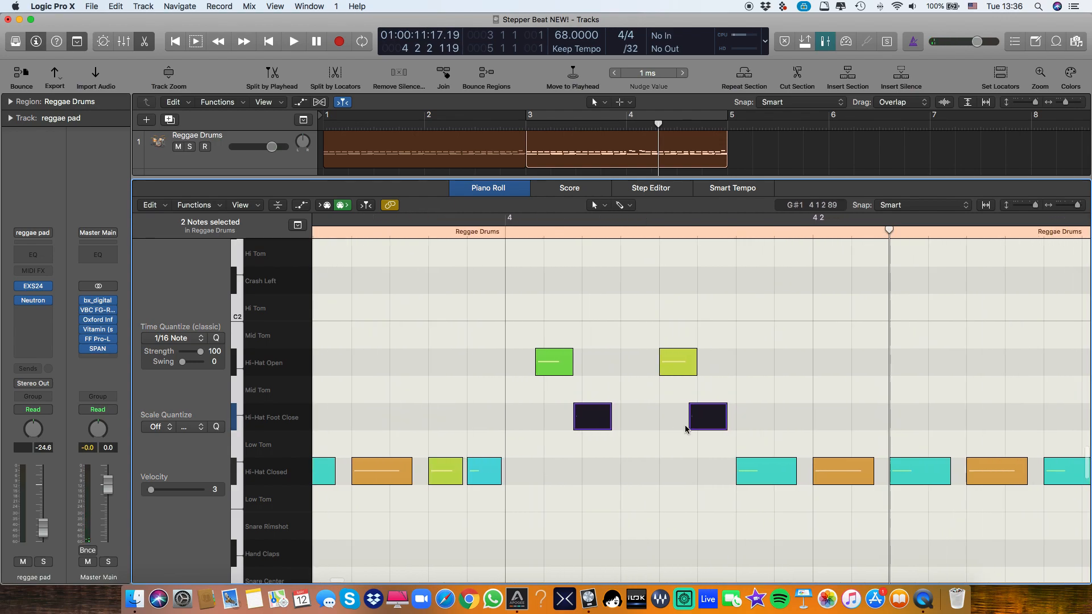
{"action": "scroll", "coordinate": [482, 351], "scroll_direction": "left", "scroll_amount": 5}
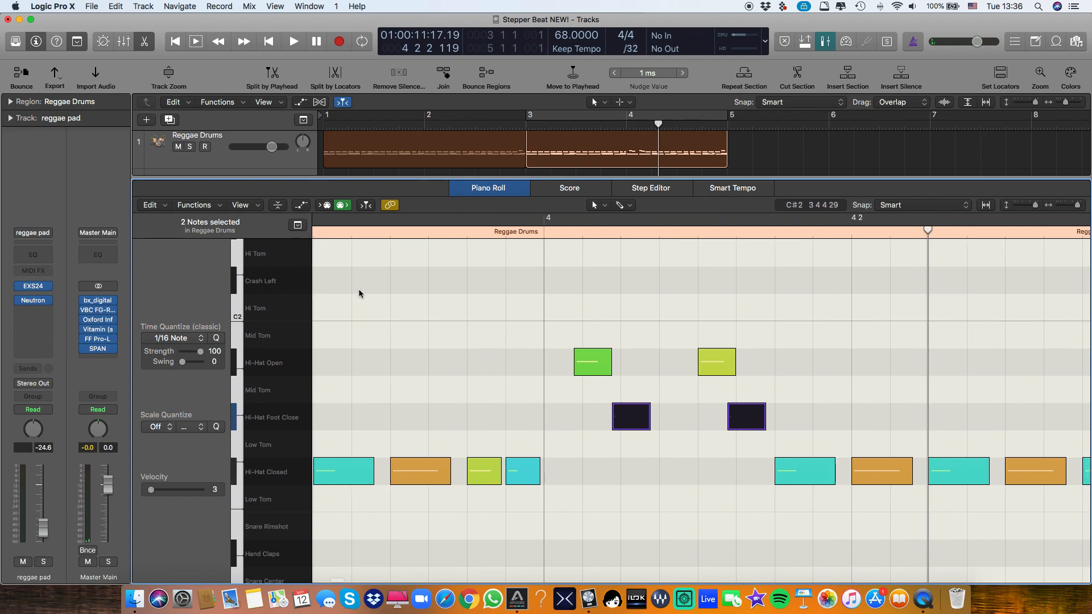
{"action": "left_click", "coordinate": [323, 235]}
{"action": "key", "text": "space"}
{"action": "scroll", "coordinate": [334, 253], "scroll_direction": "right", "scroll_amount": 12}
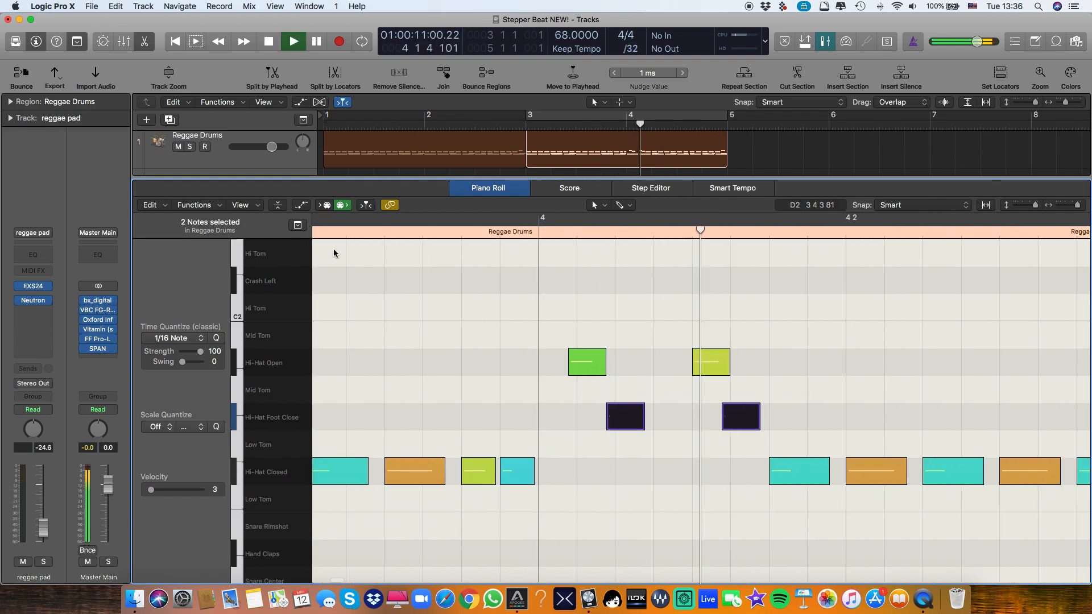
{"action": "scroll", "coordinate": [333, 253], "scroll_direction": "right", "scroll_amount": 3}
{"action": "key", "text": "space"}
- Nudge both Hi-Hat Foot Close notes slightly later and play from bar 3 into bar 4
{"action": "left_click_drag", "start_coordinate": [551, 423], "coordinate": [553, 422]}
{"action": "scroll", "coordinate": [553, 419], "scroll_direction": "left", "scroll_amount": 10}
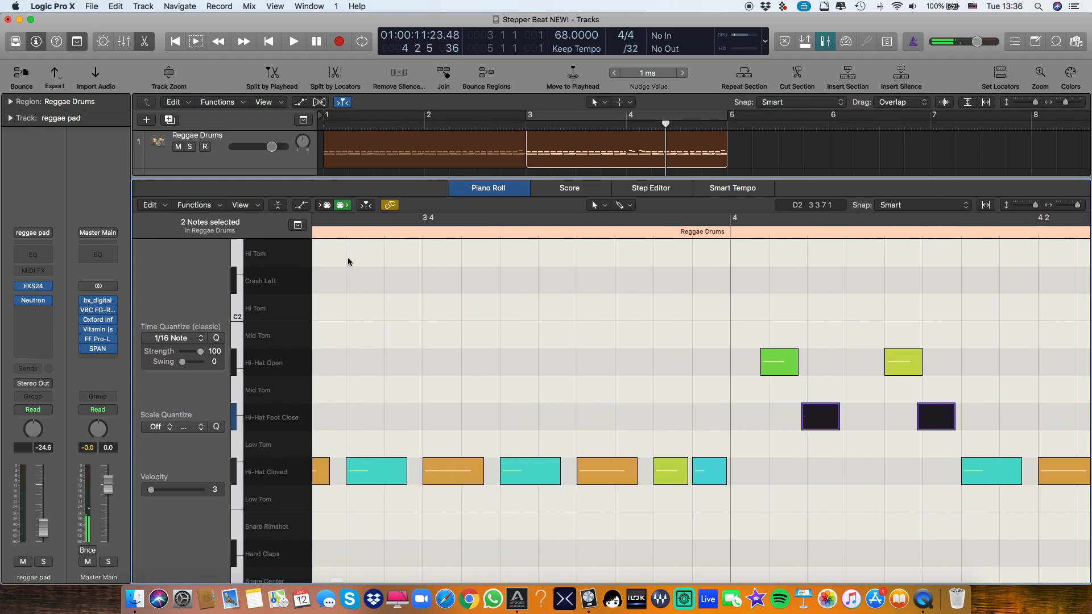
{"action": "scroll", "coordinate": [348, 262], "scroll_direction": "down", "scroll_amount": 4}
{"action": "left_click", "coordinate": [342, 234]}
{"action": "key", "text": "space"}
{"action": "key", "text": "super+Left"}
{"action": "key", "text": "super+Left"}
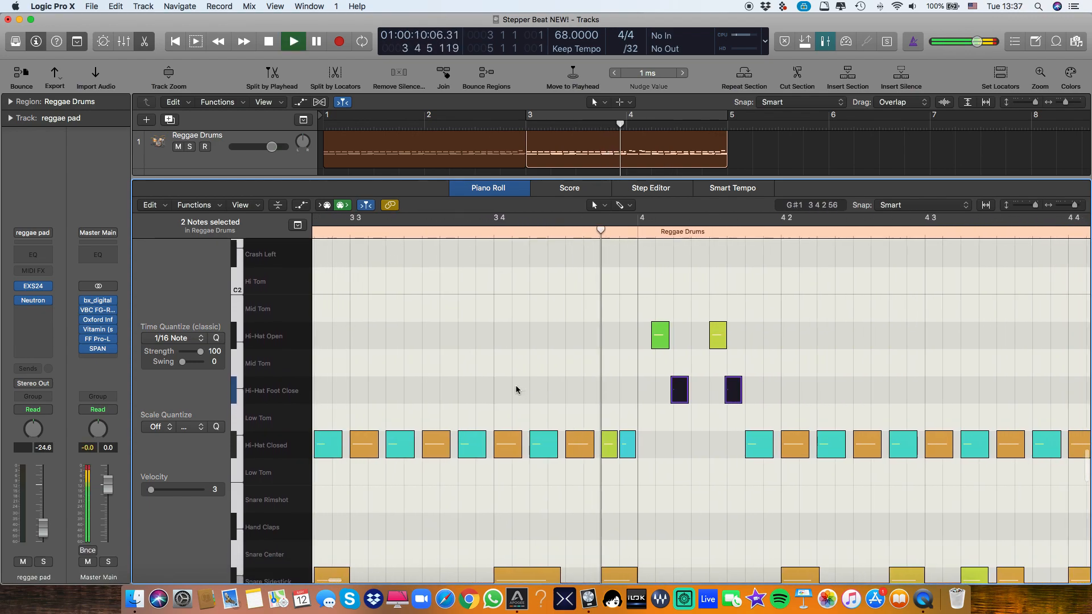
{"action": "key", "text": "space"}
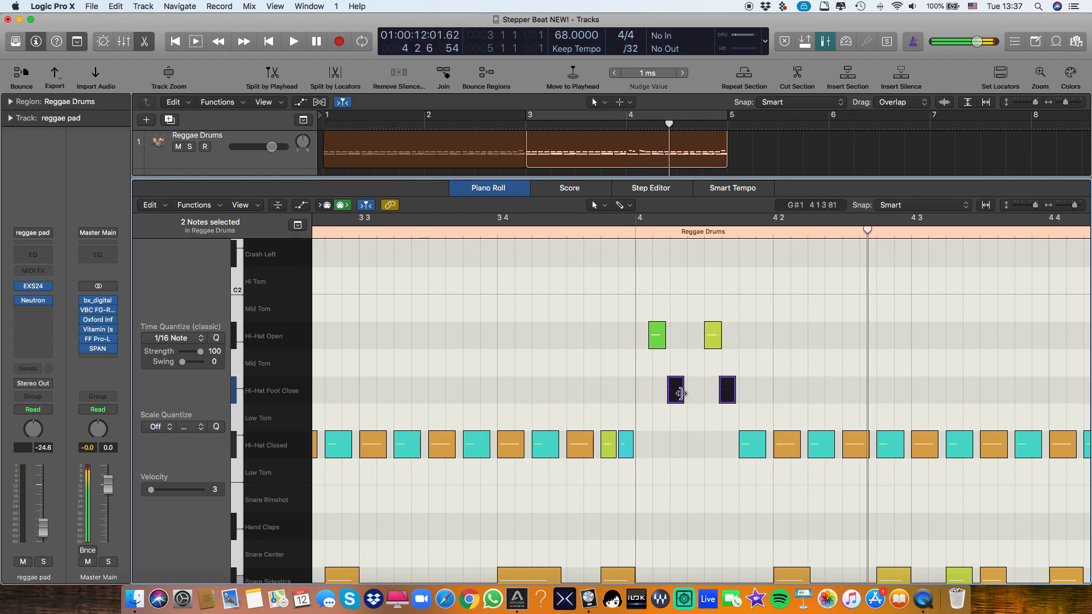
- Shift the two Hi-Hat Foot Close notes a little further back in time and play the start of bar 4
{"action": "left_click_drag", "start_coordinate": [676, 393], "coordinate": [679, 394]}
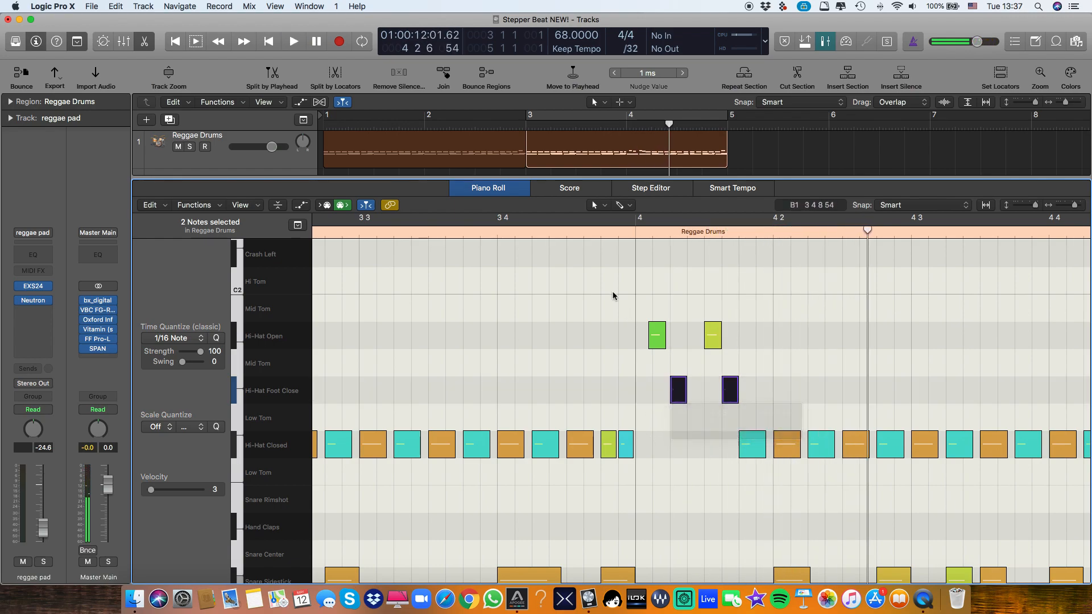
{"action": "left_click", "coordinate": [510, 234]}
{"action": "key", "text": "space"}
{"action": "key", "text": "super+Right"}
{"action": "key", "text": "super+Right"}
{"action": "scroll", "coordinate": [548, 293], "scroll_direction": "down", "scroll_amount": 1}
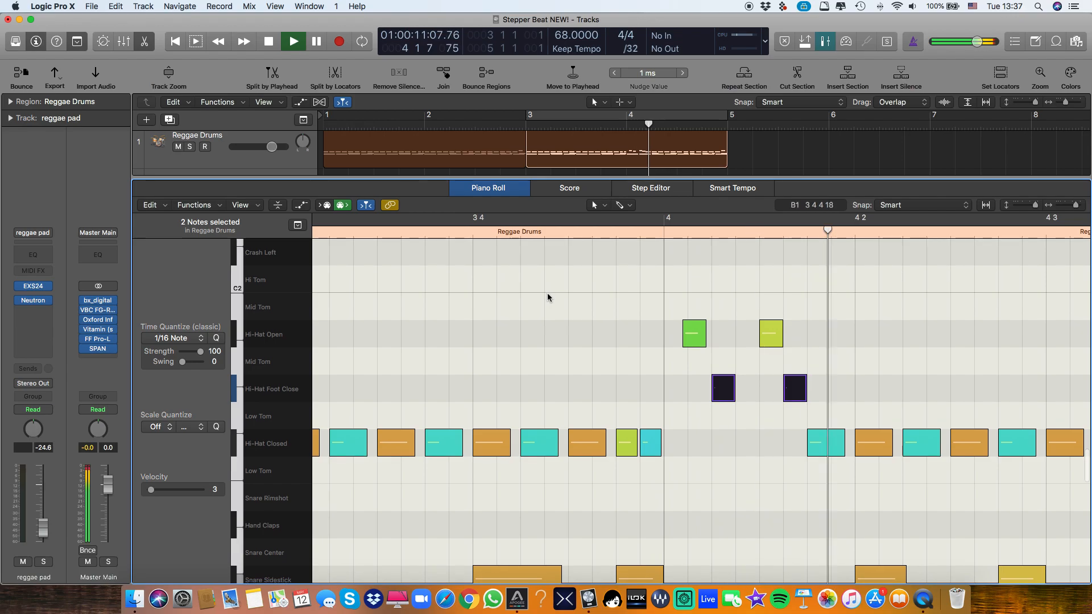
{"action": "key", "text": "space"}
- Lower the velocity of both Hi-Hat Open notes at the start of bar 4 together, bringing the first to 73
{"action": "key", "text": "super+Up"}
{"action": "left_click_drag", "start_coordinate": [698, 315], "coordinate": [774, 379]}
{"action": "key", "text": "t"}
{"action": "key", "text": "v"}
{"action": "left_click_drag", "start_coordinate": [695, 372], "coordinate": [695, 379]}
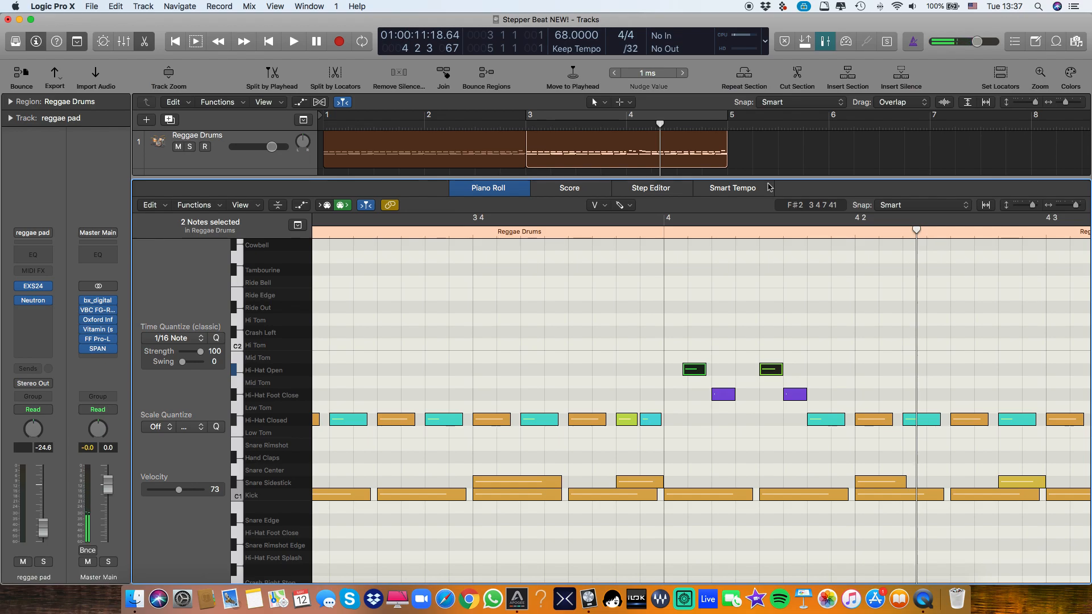
{"action": "scroll", "coordinate": [752, 224], "scroll_direction": "left", "scroll_amount": 1}
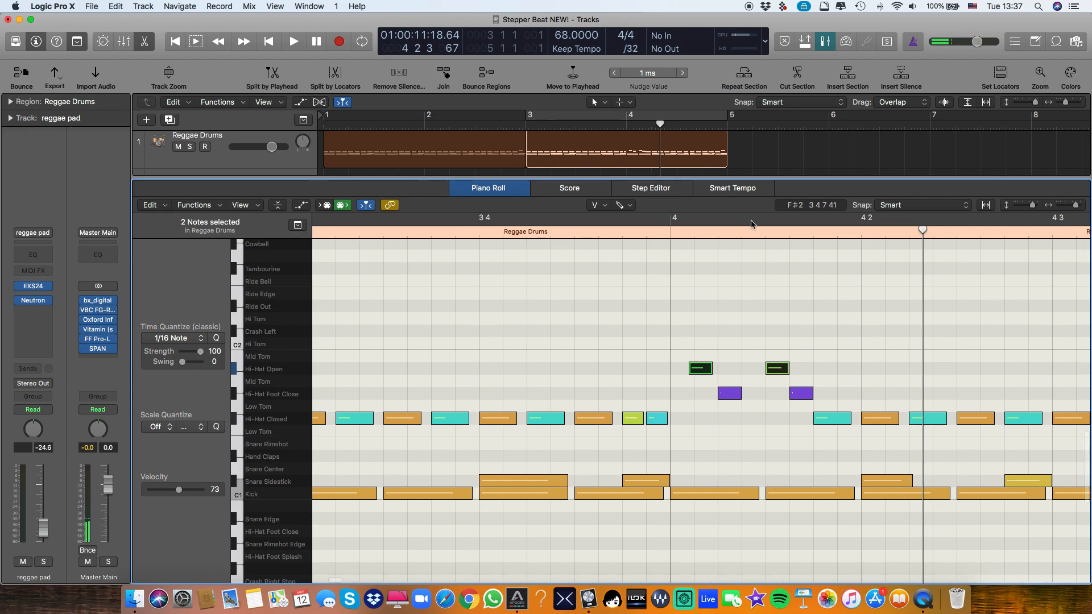
- Switch cycling over bars 3 and 4 back on and play the edited region
{"action": "left_click", "coordinate": [532, 118]}
{"action": "key", "text": "space"}
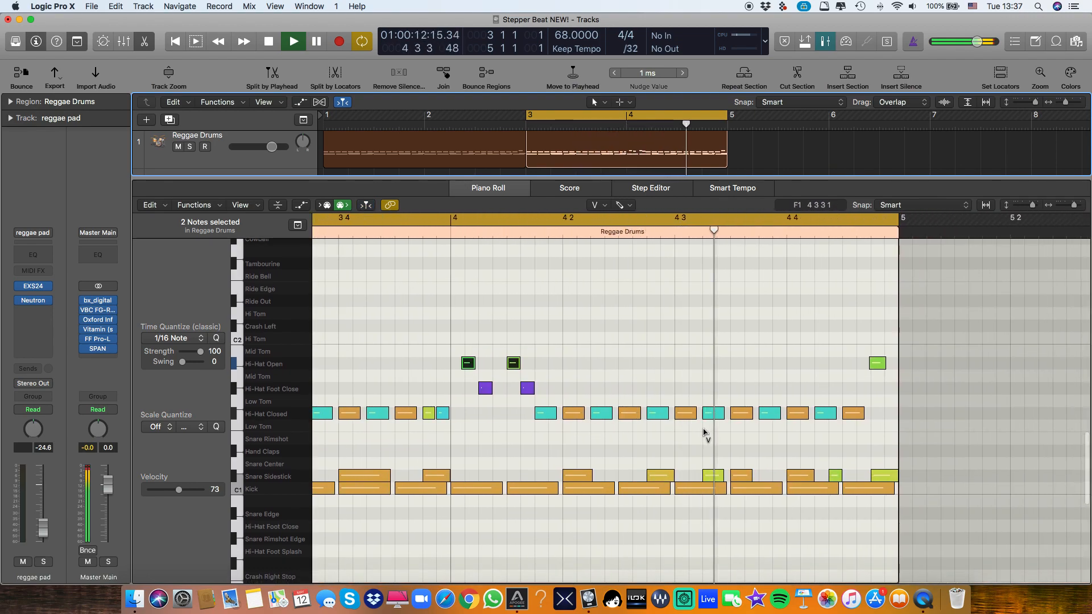
{"action": "key", "text": "space"}
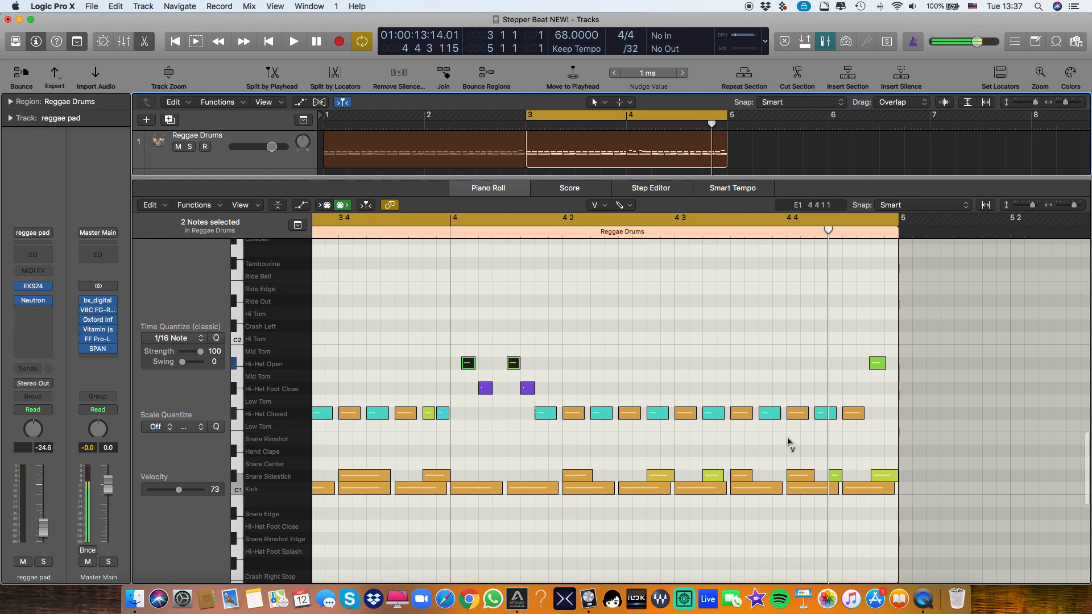
- Delete all notes in the last beat of bar 4 across every drum lane
{"action": "left_click_drag", "start_coordinate": [786, 342], "coordinate": [897, 507]}
{"action": "key", "text": "t"}
{"action": "key", "text": "t"}
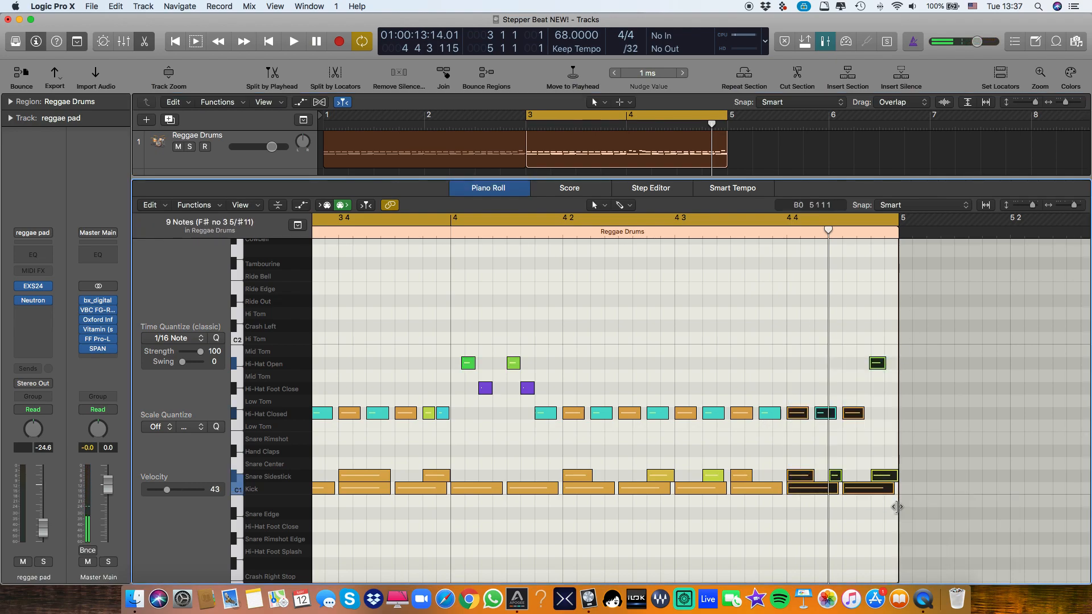
{"action": "key", "text": "Delete"}
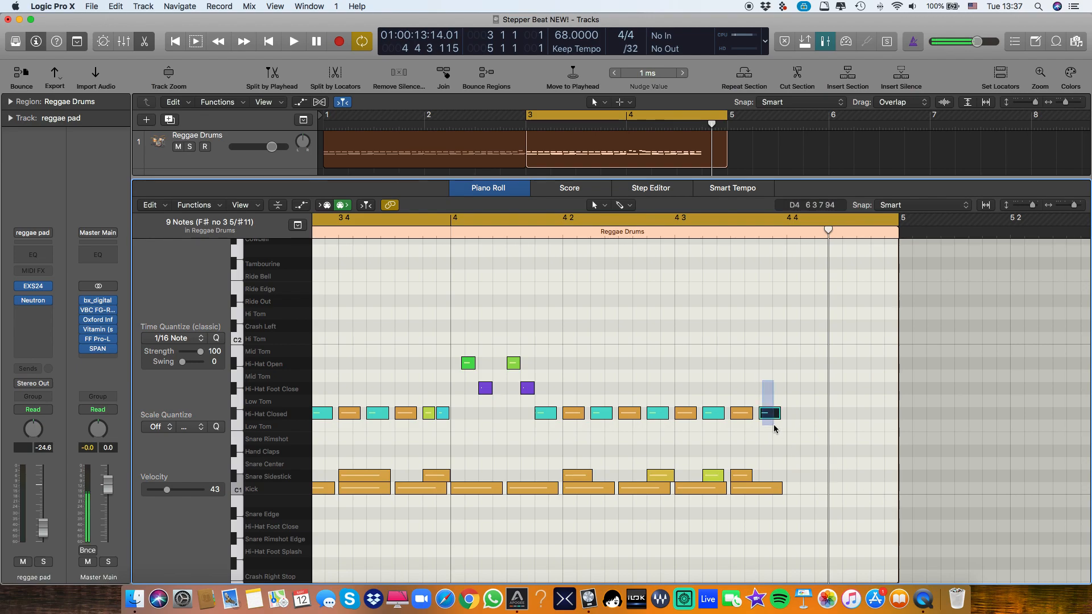
- Move the last Hi-Hat Closed note of bar 4 up to Hi-Hat Open and raise its velocity to 96
{"action": "mouse_move", "coordinate": [772, 414]}
{"action": "left_mouse_down"}
{"action": "mouse_move", "coordinate": [776, 368]}
{"action": "mouse_move", "coordinate": [764, 363]}
{"action": "mouse_move", "coordinate": [749, 288]}
{"action": "left_mouse_up"}
{"action": "key", "text": "t"}
{"action": "key", "text": "v"}
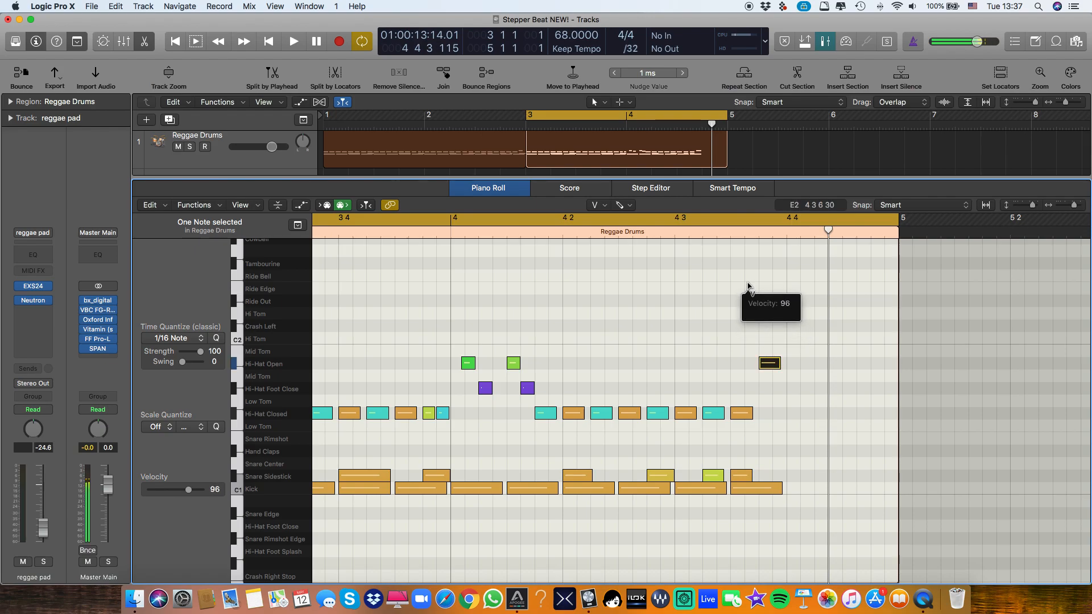
- Play bars 3 and 4 to hear the groove with the new Hi-Hat Open note before the emptied last beat
{"action": "key", "text": "space"}
{"action": "left_click", "coordinate": [860, 364], "text": "ctrl+alt"}
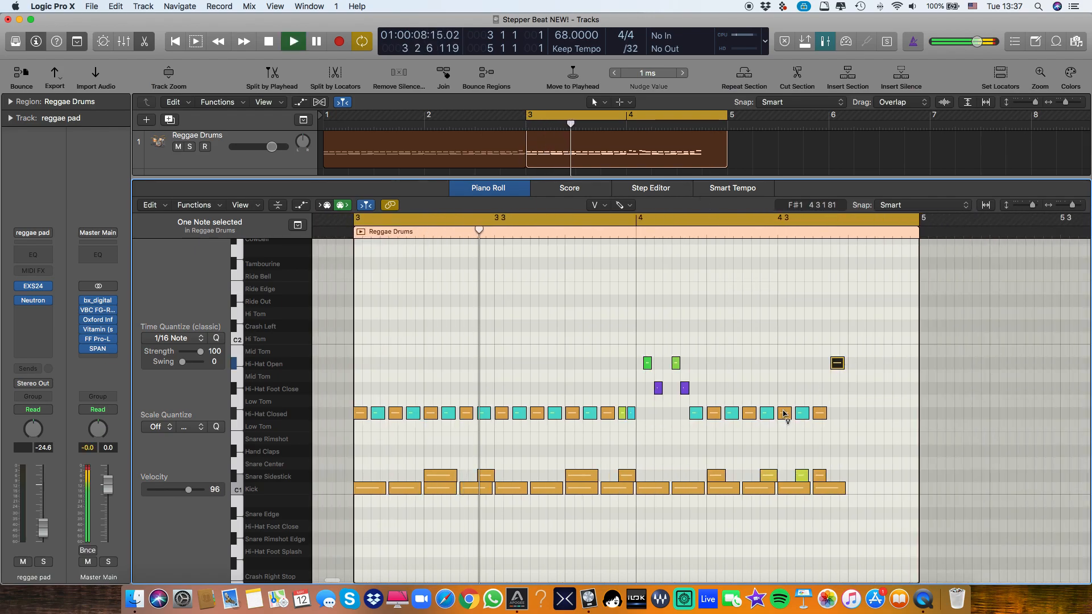
{"action": "key", "text": "super+Right"}
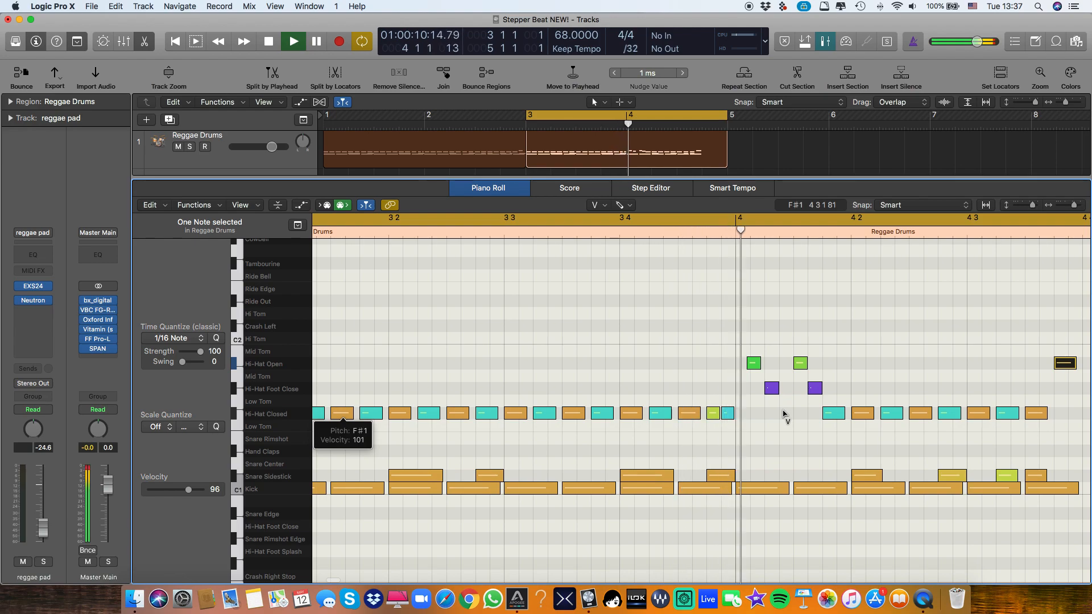
{"action": "scroll", "coordinate": [784, 414], "scroll_direction": "right", "scroll_amount": 3}
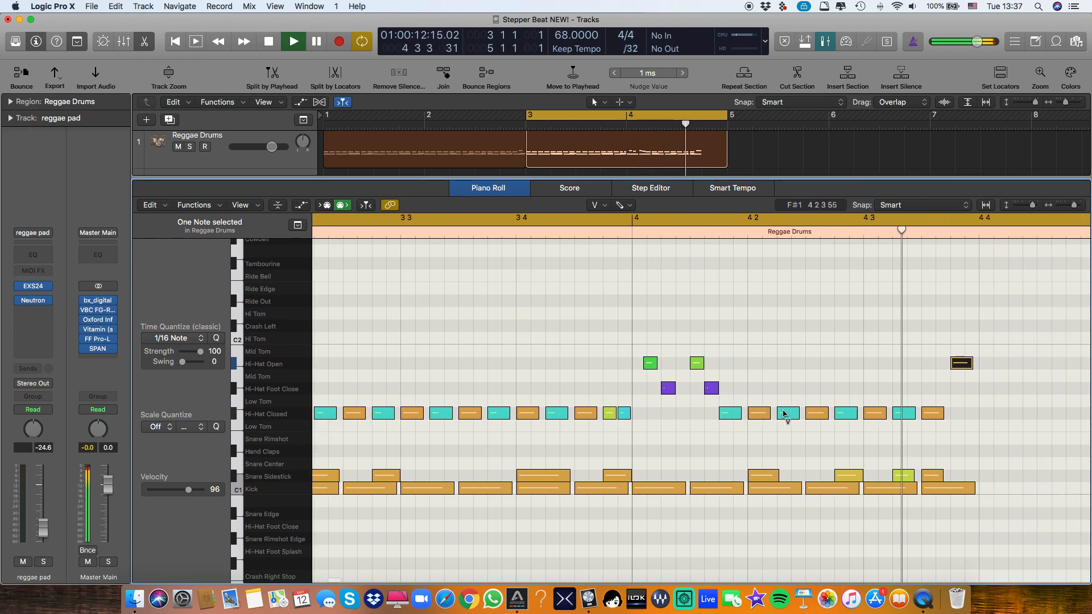
{"action": "scroll", "coordinate": [785, 414], "scroll_direction": "down", "scroll_amount": 1}
{"action": "key", "text": "space"}
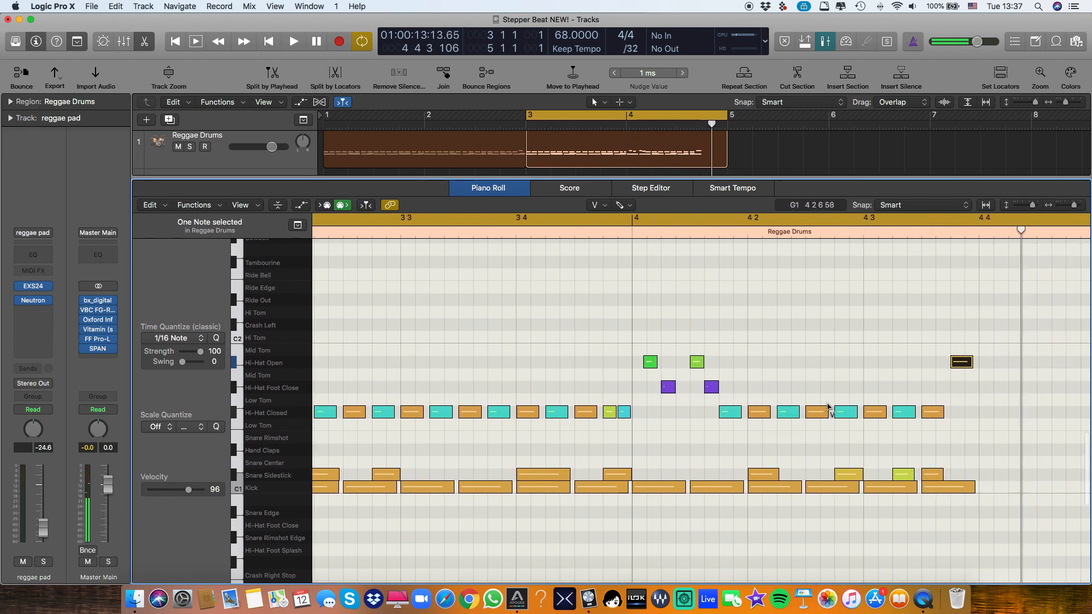
{"action": "scroll", "coordinate": [1007, 442], "scroll_direction": "right", "scroll_amount": 5}
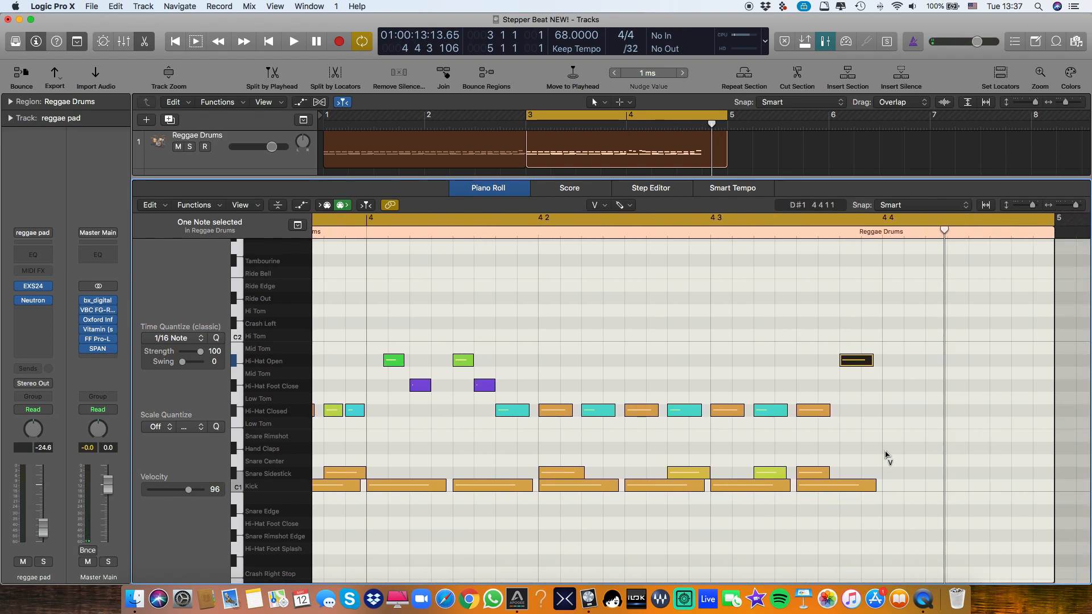
- Add two short back-to-back Snare Center notes leading into beat 4 of bar 4, and a matching Snare Rimshot note on that beat
{"action": "key", "text": "t"}
{"action": "key", "text": "p"}
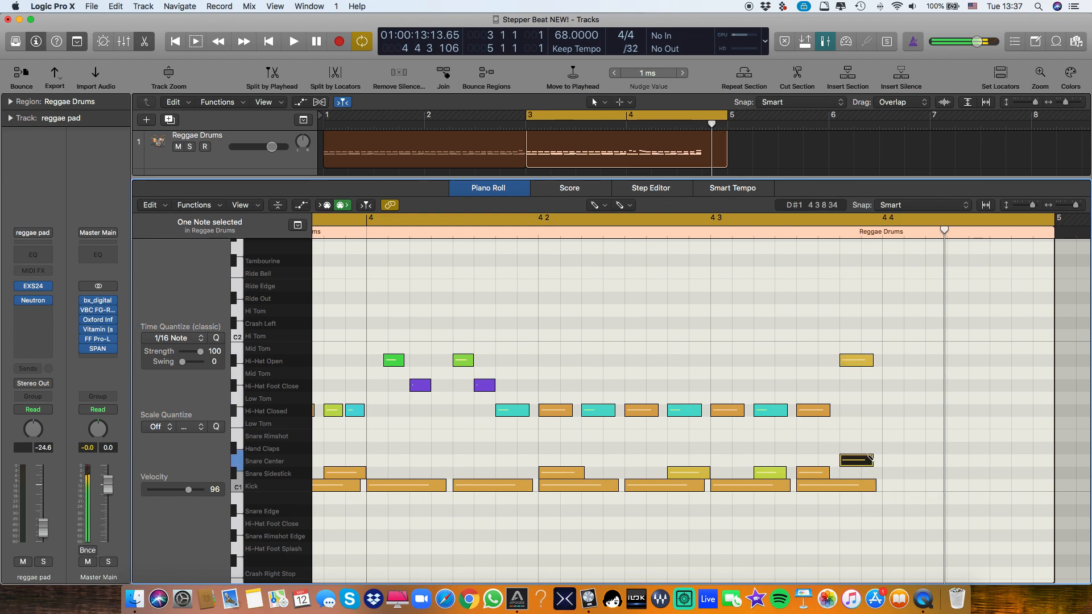
{"action": "left_click_drag", "start_coordinate": [871, 462], "coordinate": [861, 462]}
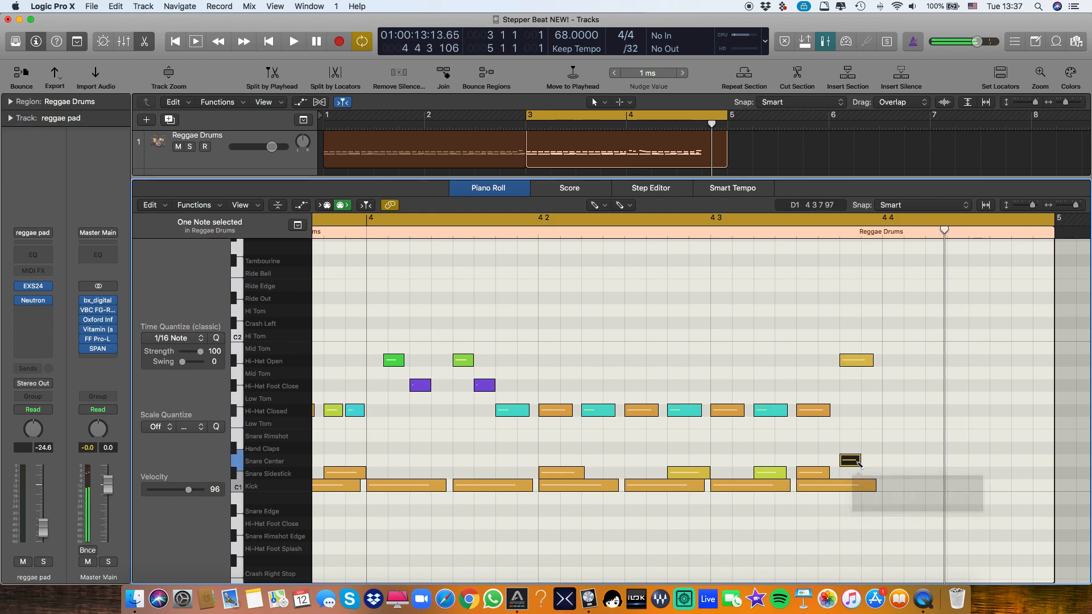
{"action": "key", "text": "t"}
{"action": "key", "text": "t"}
{"action": "left_click_drag", "start_coordinate": [849, 463], "coordinate": [891, 439]}
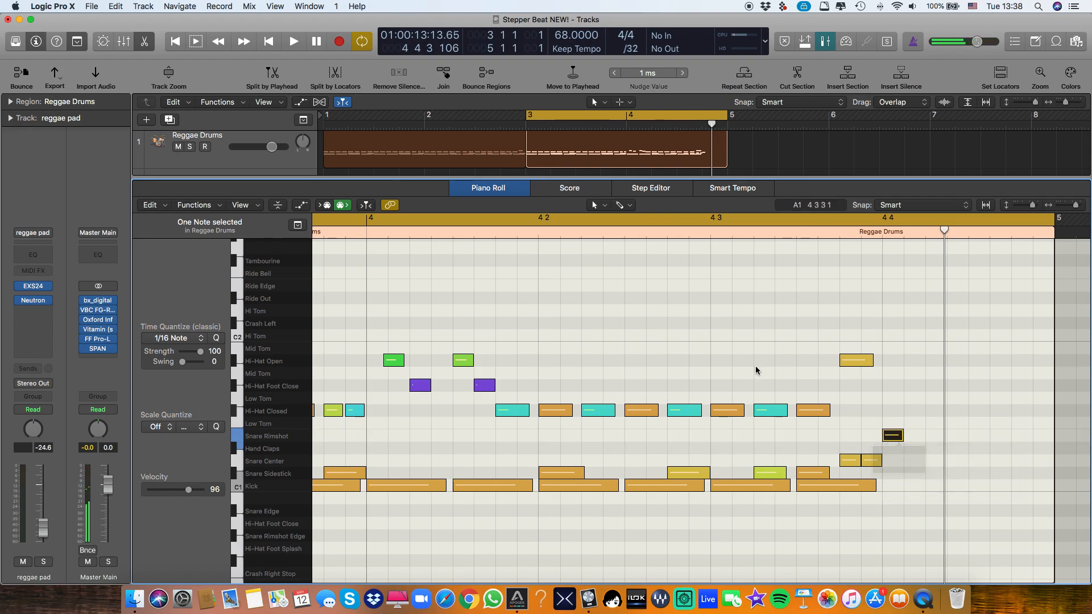
- Play bars 3 and 4 through to check the start of the snare fill
{"action": "key", "text": "space"}
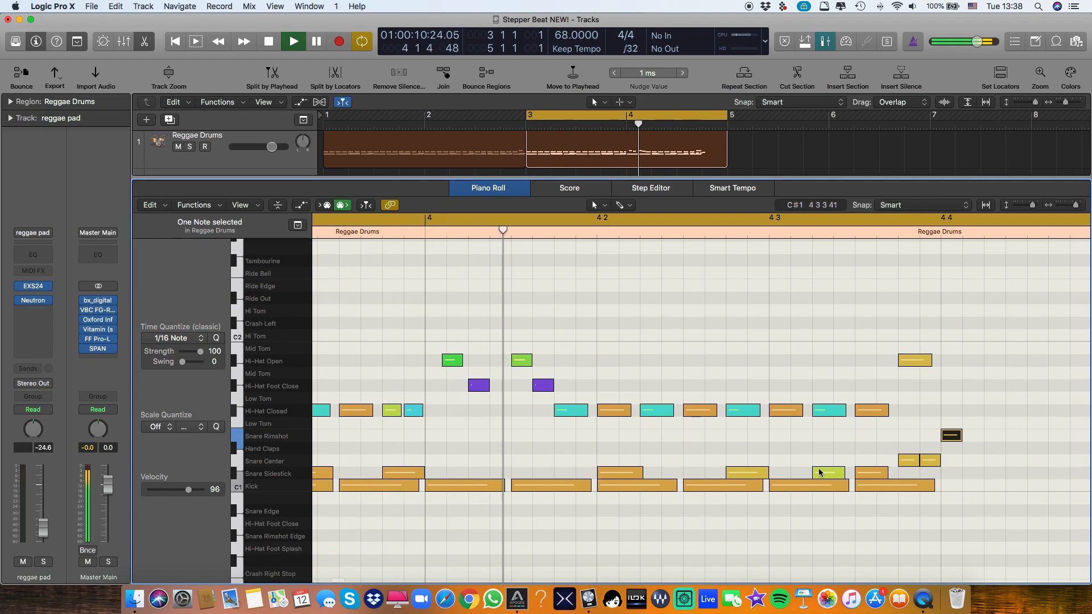
{"action": "mouse_move", "coordinate": [819, 473]}
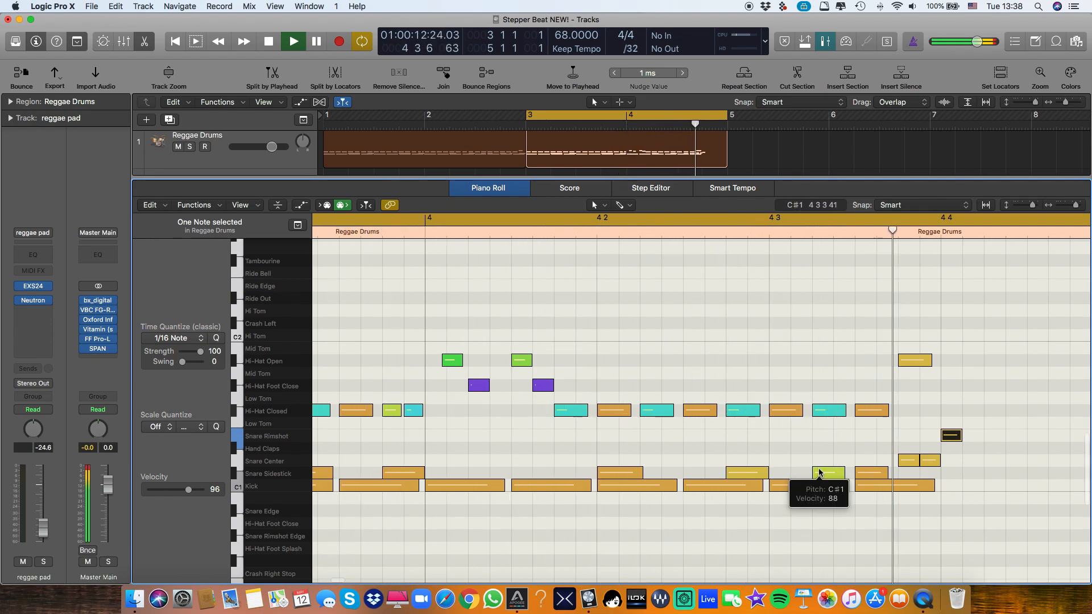
{"action": "key", "text": "space"}
{"action": "scroll", "coordinate": [896, 431], "scroll_direction": "right", "scroll_amount": 3}
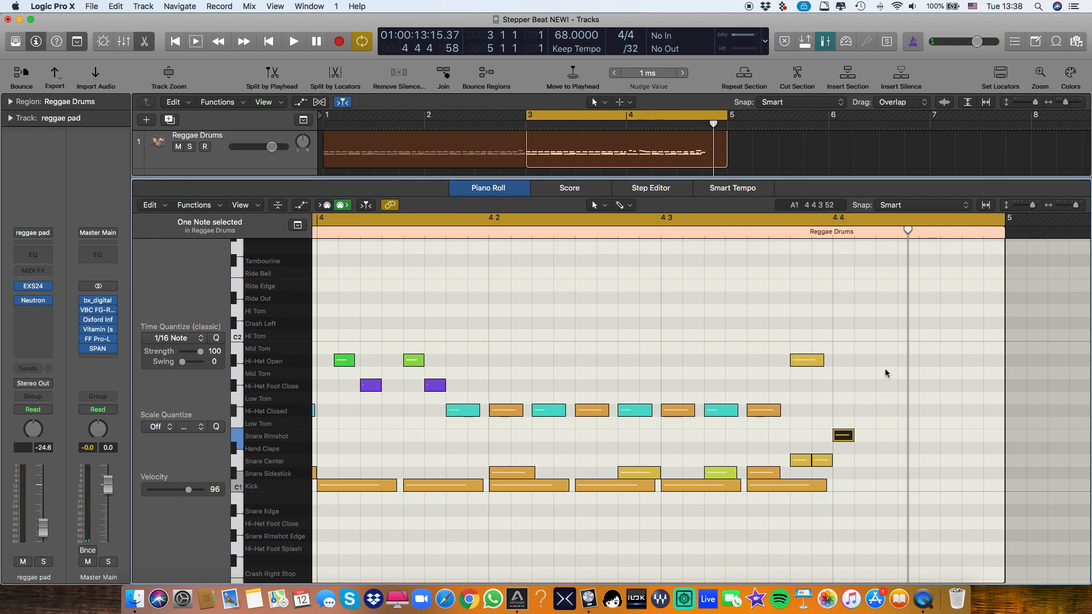
- Add two short Mid Tom notes after the Snare Rimshot in beat 4, and play bar 4 with the cycle narrowed to that bar
{"action": "key", "text": "t"}
{"action": "key", "text": "p"}
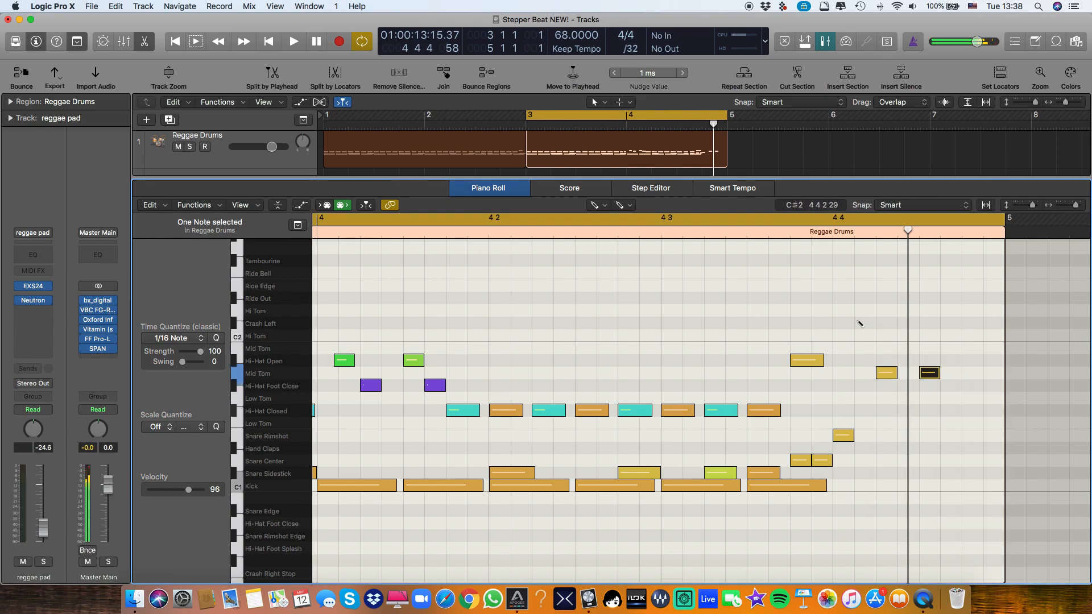
{"action": "left_click_drag", "start_coordinate": [531, 117], "coordinate": [633, 140]}
{"action": "key", "text": "space"}
{"action": "left_click_drag", "start_coordinate": [841, 116], "coordinate": [731, 131]}
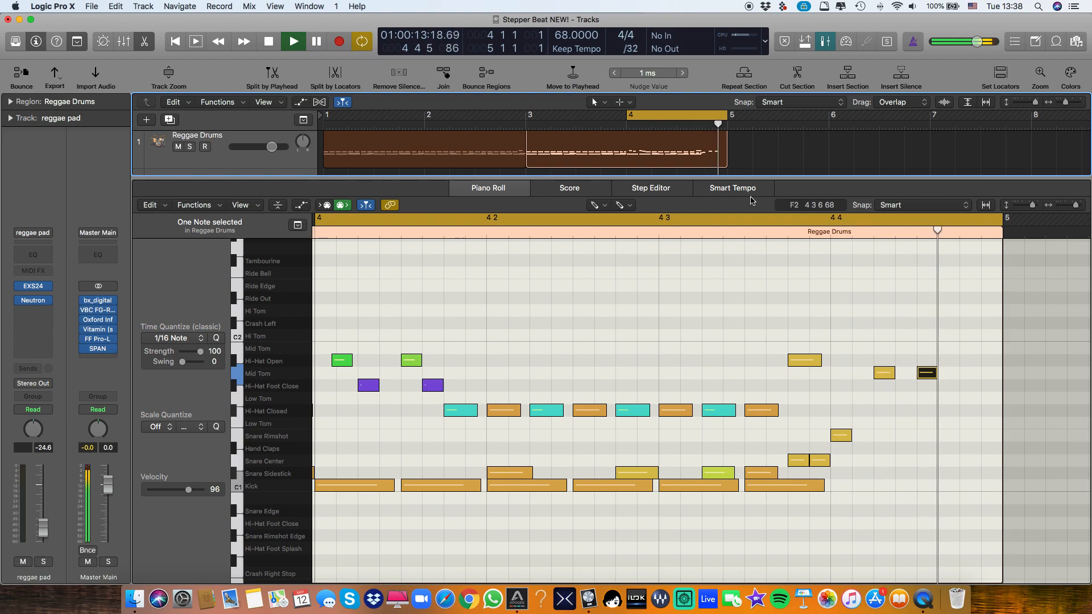
{"action": "key", "text": "space"}
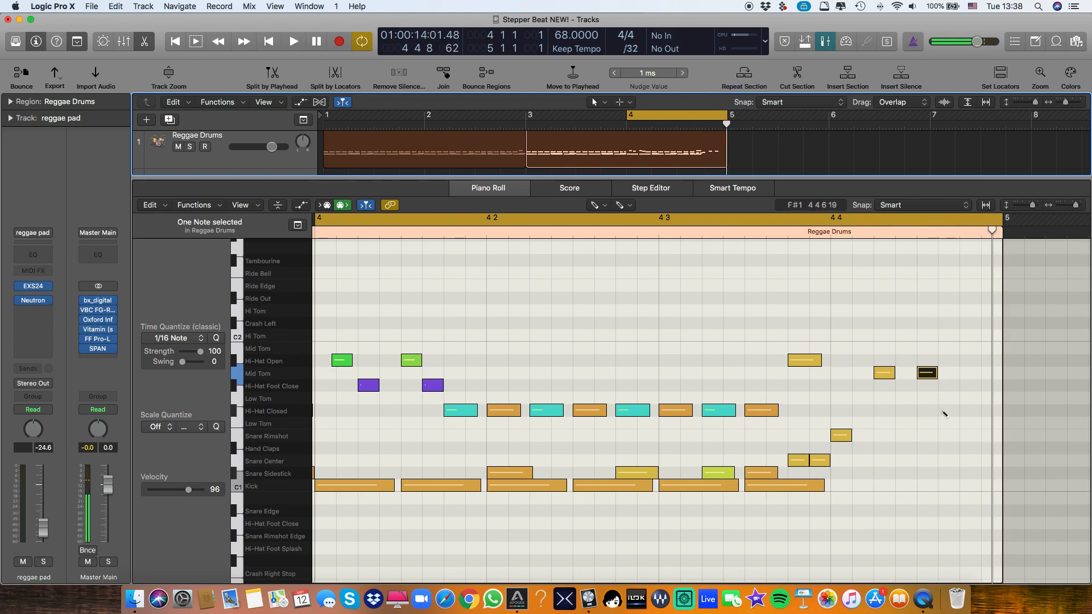
- Add two short Low Tom notes after the Mid Toms at the end of bar 4 and play the complete fill
{"action": "key", "text": "t"}
{"action": "key", "text": "t"}
{"action": "left_click_drag", "start_coordinate": [934, 405], "coordinate": [998, 430]}
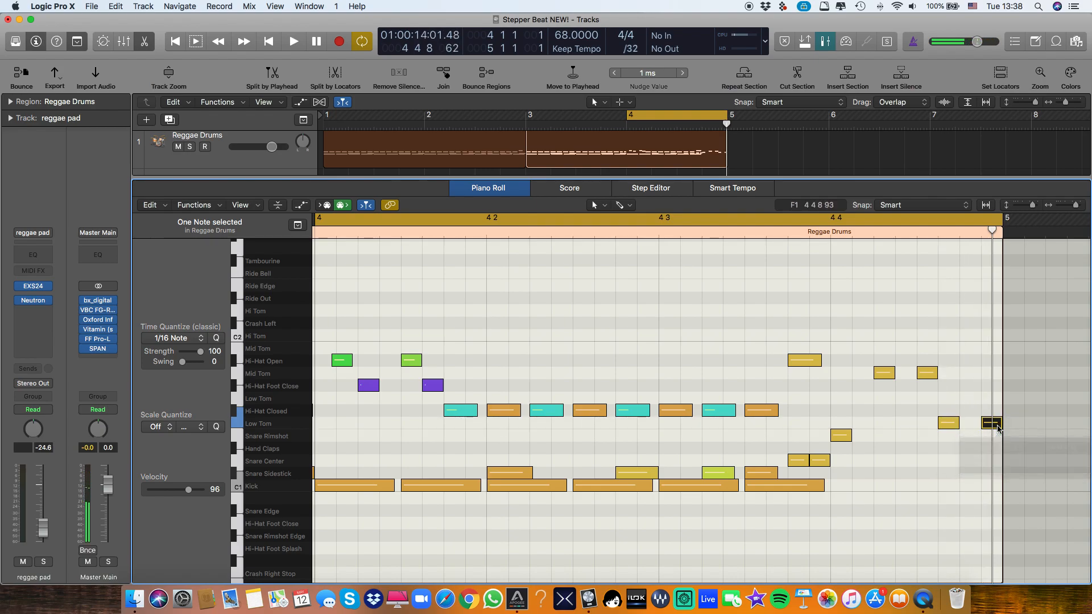
{"action": "key", "text": "space"}
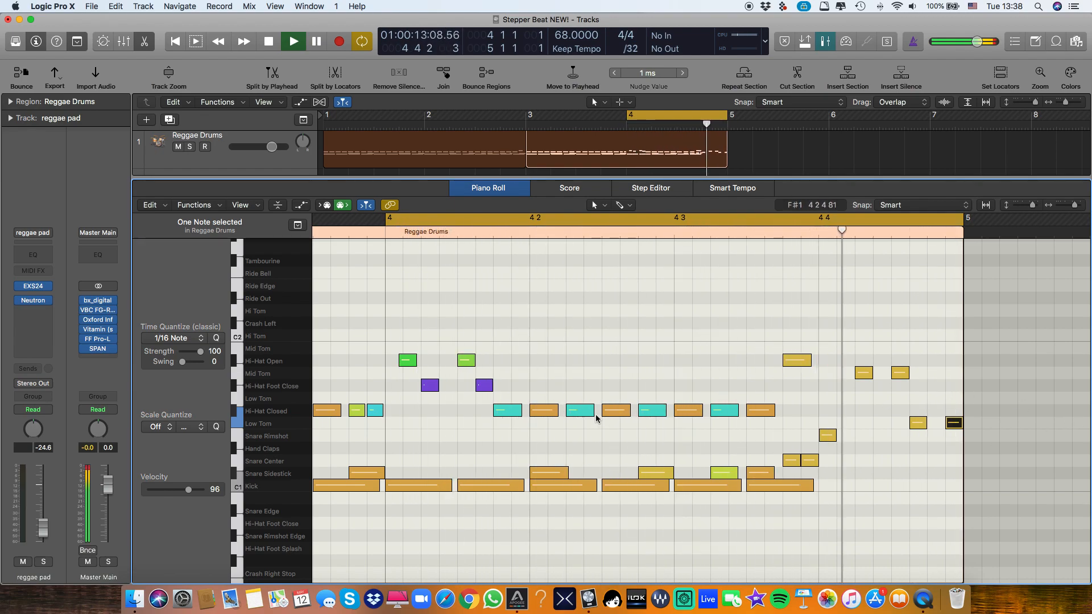
{"action": "key", "text": "space"}
- Lower the fill's Snare Center and Mid Tom velocities, raise the Snare Rimshot's, and set the two Low Tom notes to 98 and 102
{"action": "key", "text": "t"}
{"action": "key", "text": "v"}
{"action": "left_click_drag", "start_coordinate": [793, 462], "coordinate": [813, 477]}
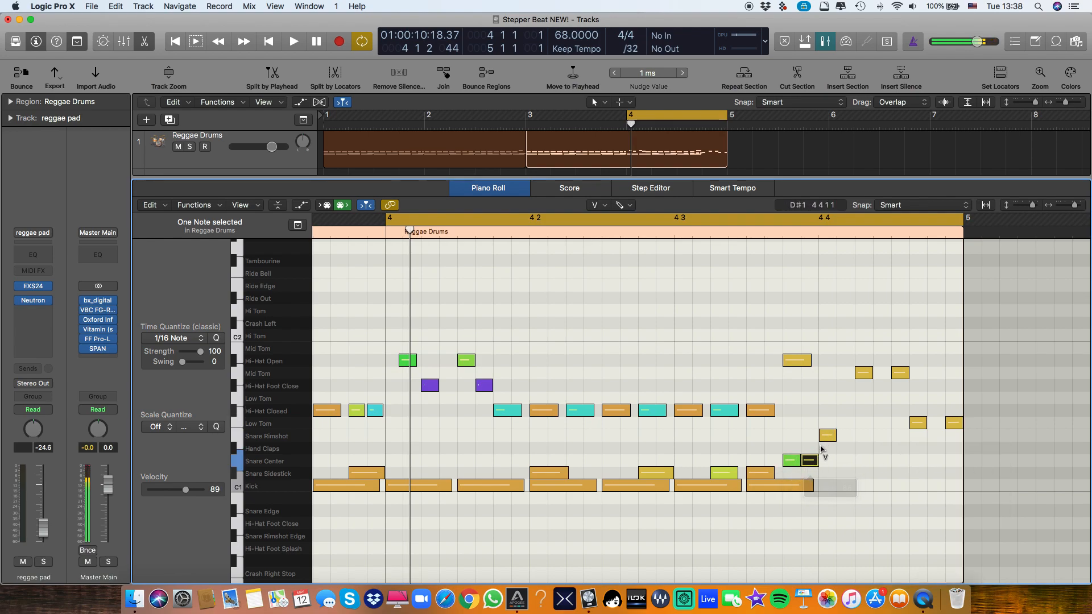
{"action": "left_click", "coordinate": [828, 435]}
{"action": "left_click_drag", "start_coordinate": [864, 373], "coordinate": [899, 382]}
{"action": "left_click_drag", "start_coordinate": [921, 423], "coordinate": [950, 422]}
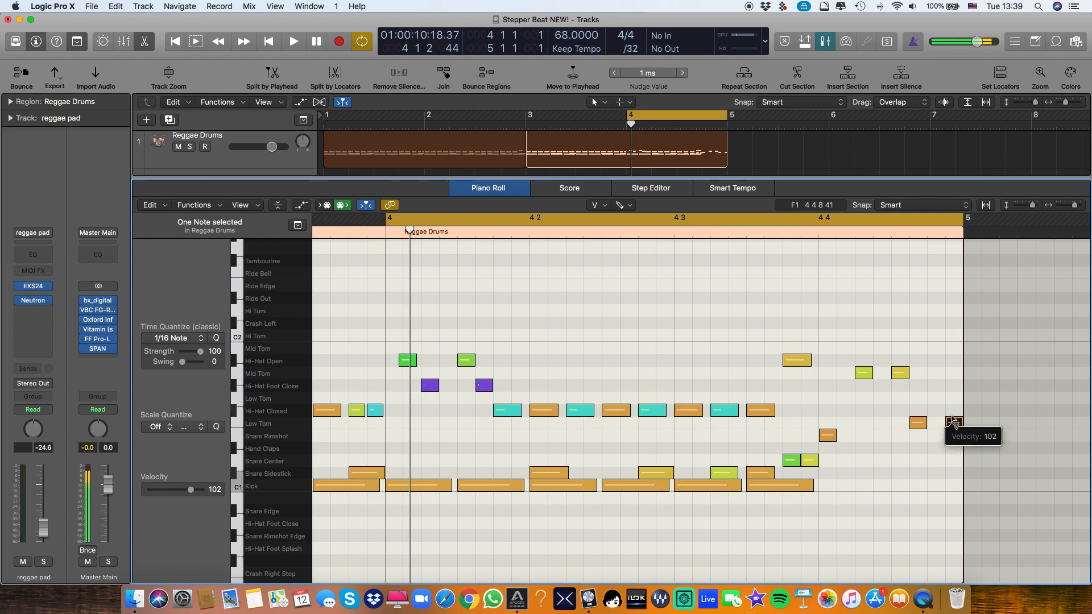
{"action": "left_click", "coordinate": [919, 424]}
- Play the fill in bar 4 and fine-tune the velocities of the first Mid Tom and last Low Tom notes, setting the latter to 101
{"action": "key", "text": "space"}
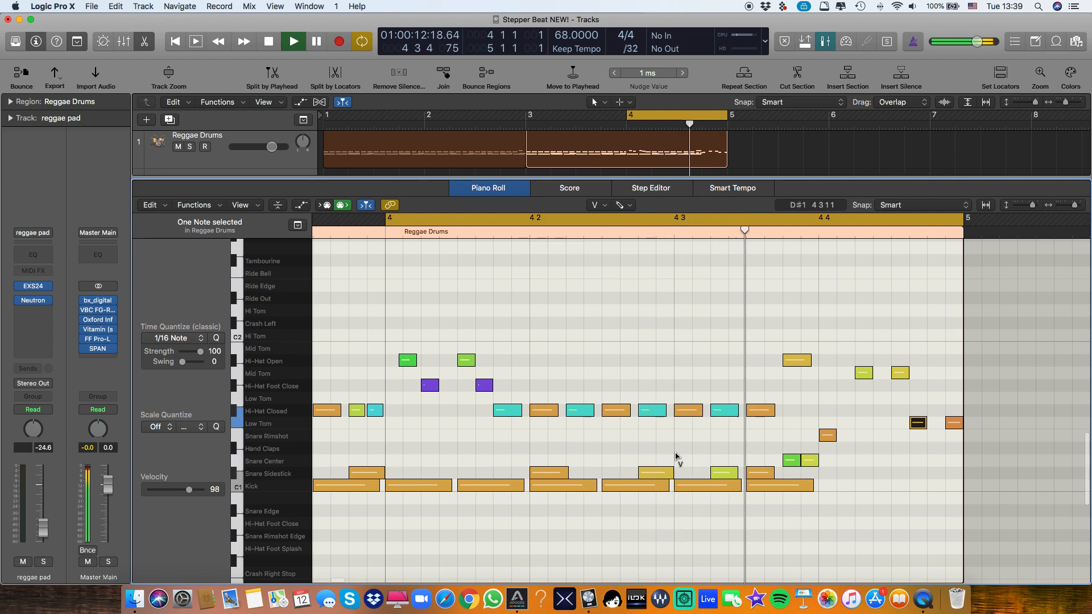
{"action": "key", "text": "space"}
{"action": "left_click", "coordinate": [864, 373]}
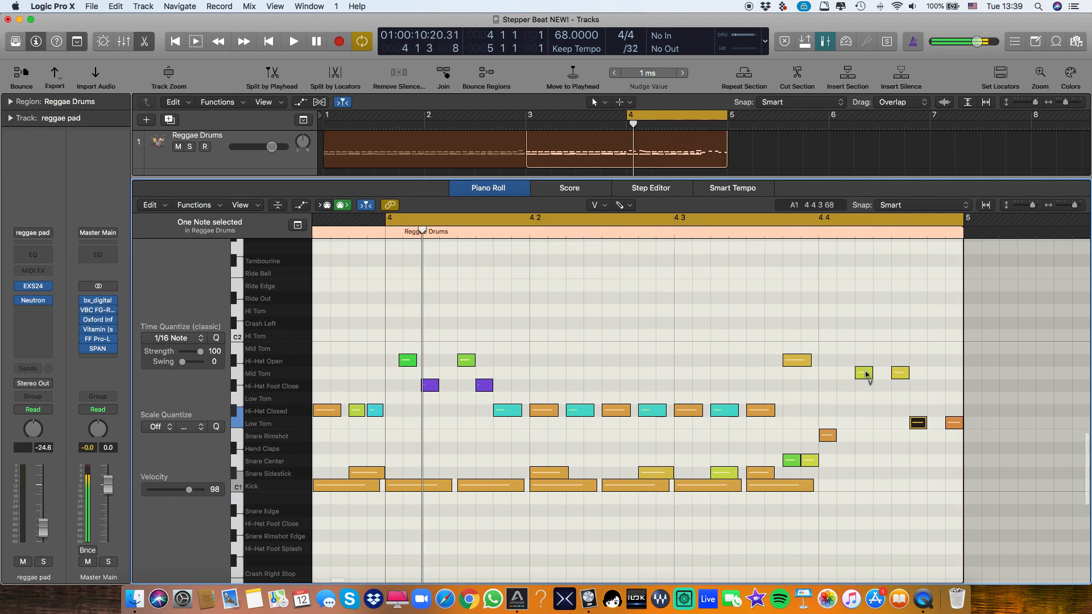
{"action": "left_click", "coordinate": [954, 423]}
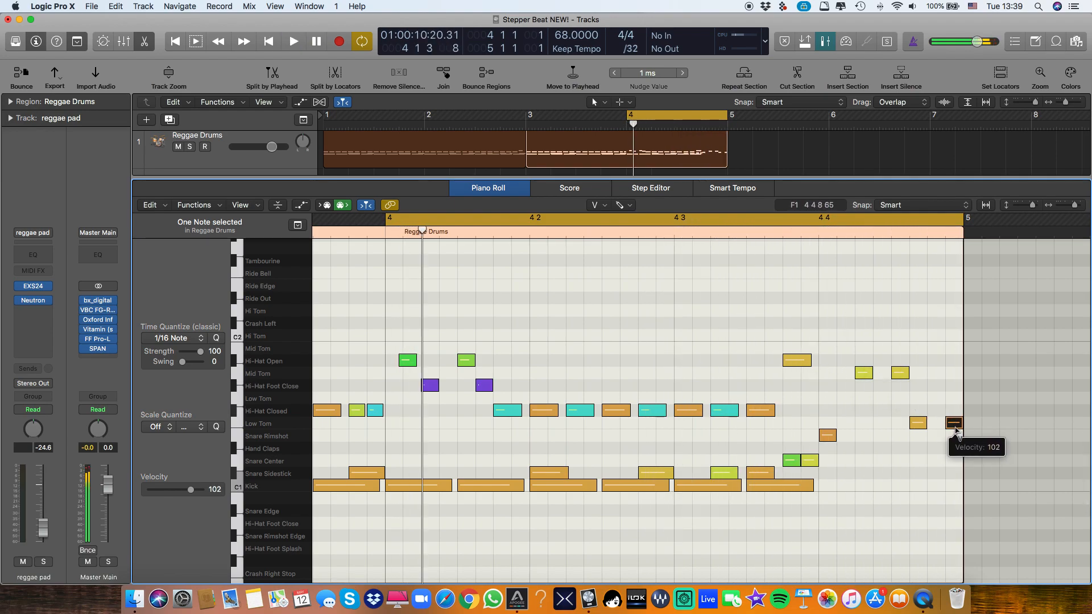
- Extend the cycle over bars 1 to 4 and play both Reggae Drums regions while showing them together in the Piano Roll
{"action": "left_click_drag", "start_coordinate": [629, 118], "coordinate": [273, 183]}
{"action": "key", "text": "space"}
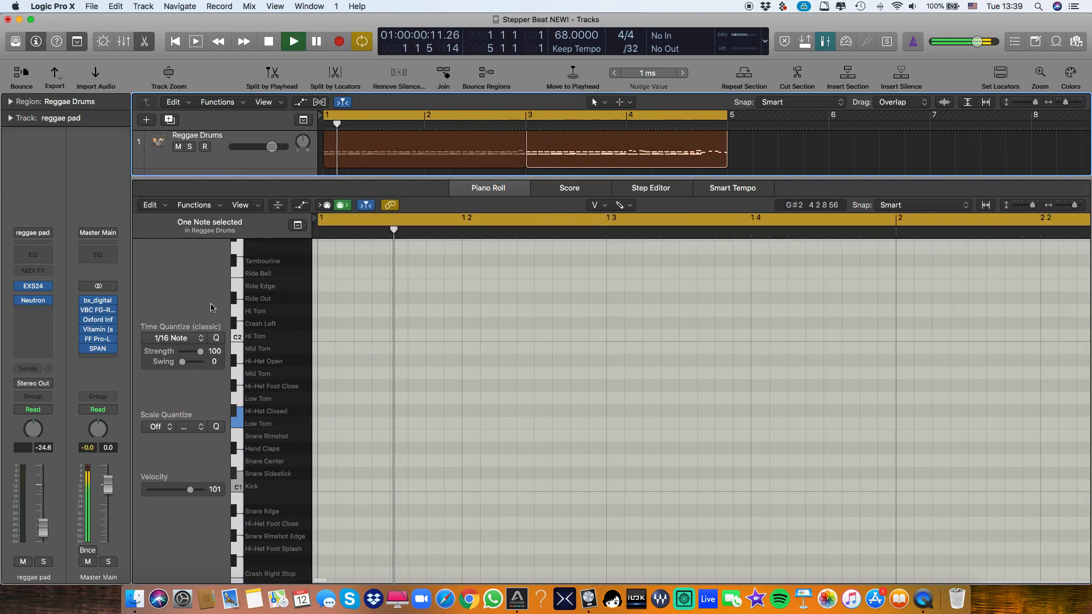
{"action": "key", "text": "p"}
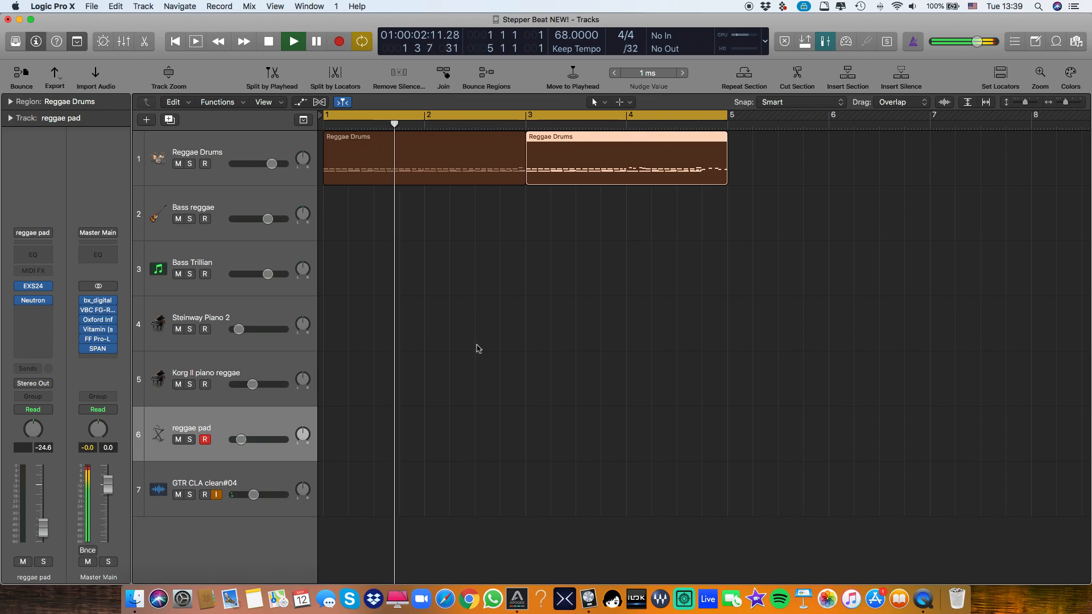
{"action": "left_click_drag", "start_coordinate": [526, 230], "coordinate": [501, 171]}
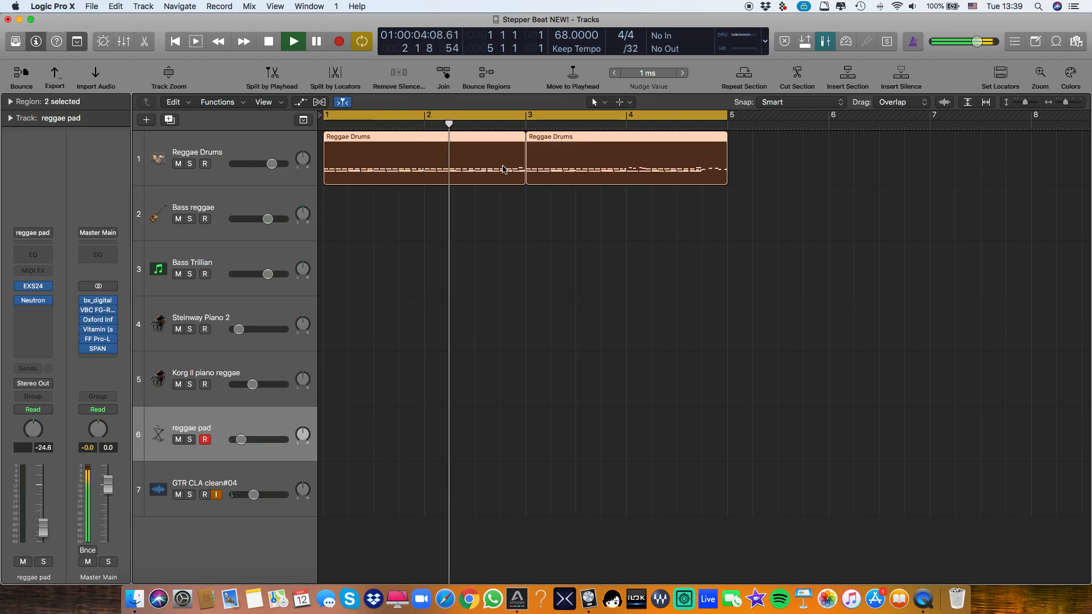
{"action": "key", "text": "p"}
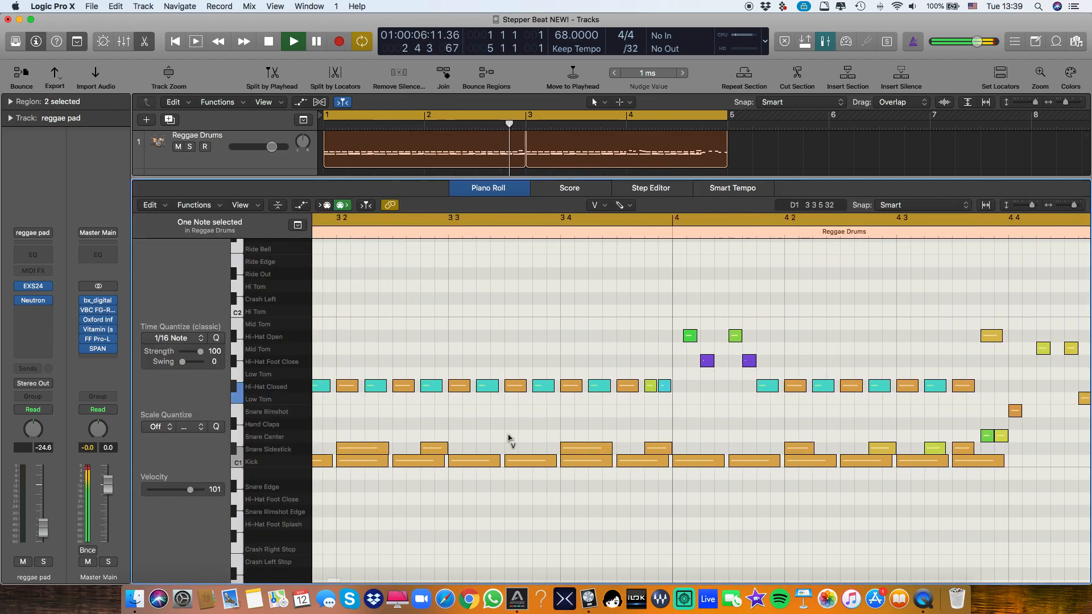
{"action": "scroll", "coordinate": [509, 439], "scroll_direction": "down", "scroll_amount": 3}
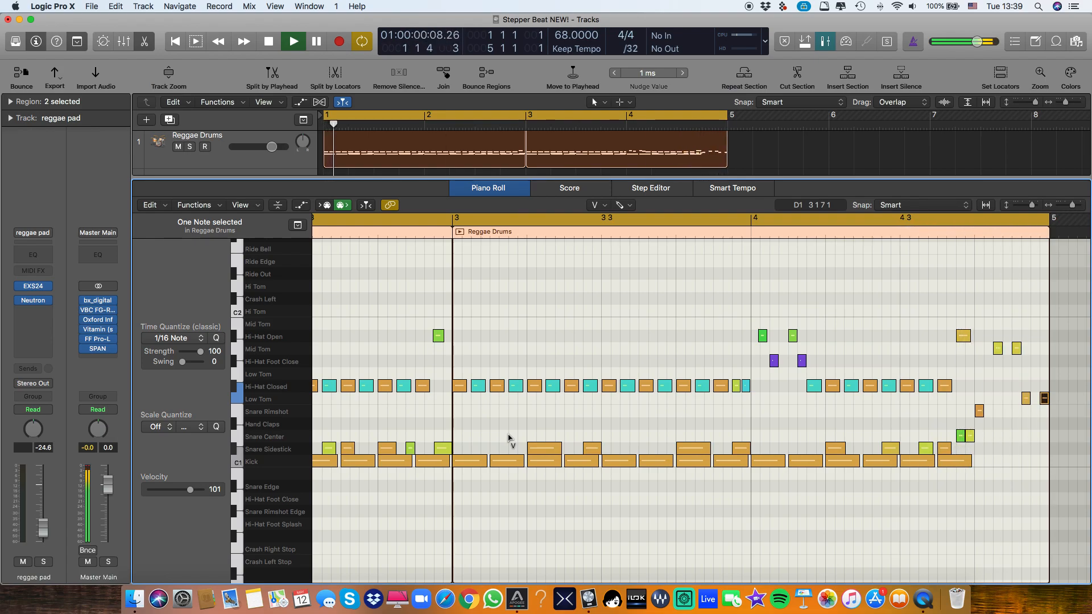
- Stop playback and copy both Reggae Drums regions so the copies start at bar 5
{"action": "key", "text": "space"}
{"action": "key", "text": "e"}
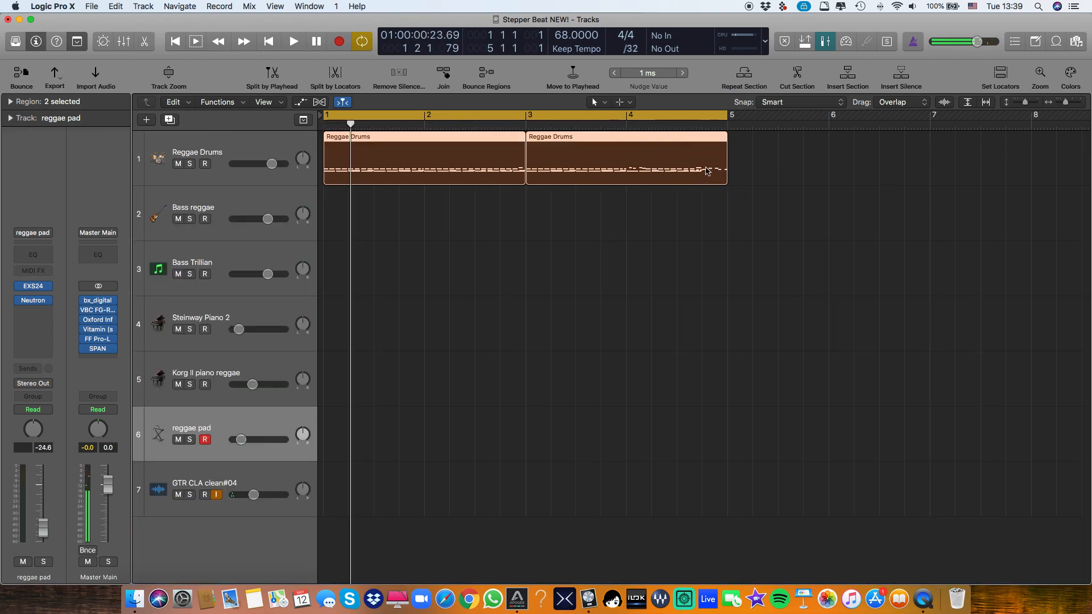
{"action": "left_click_drag", "start_coordinate": [695, 232], "coordinate": [814, 163]}
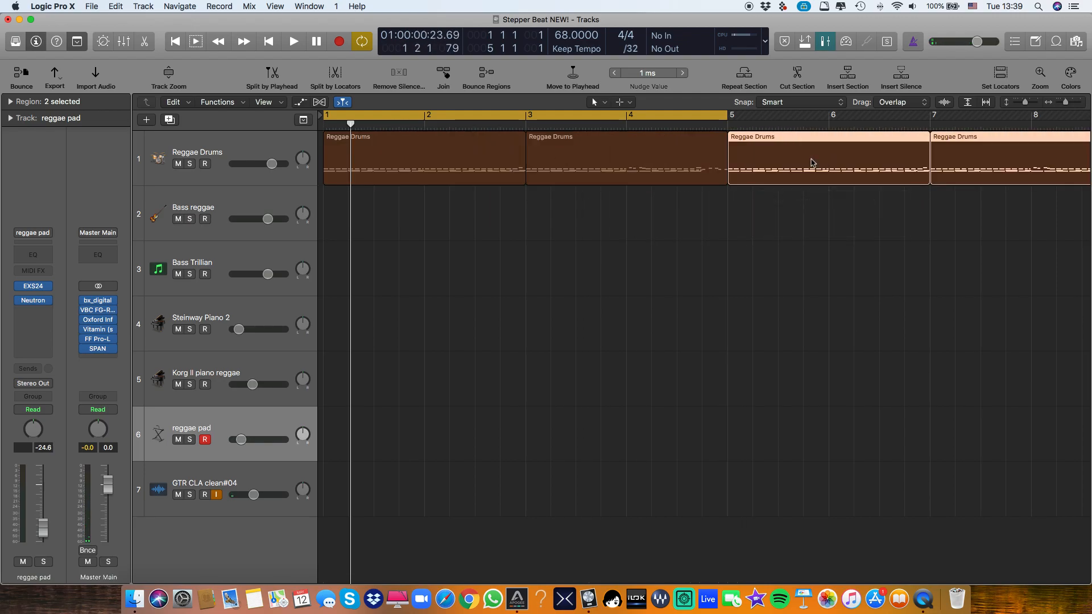
- Copy the first Hi-Hat Closed note of bar 5 up to Crash Left at the start of the copied region
{"action": "key", "text": "e"}
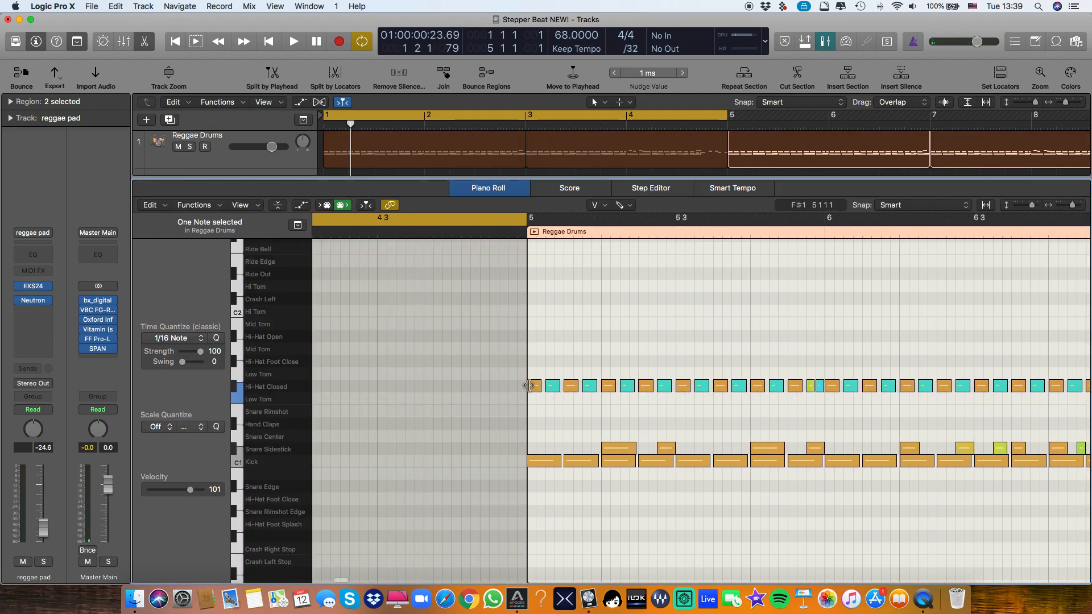
{"action": "key", "text": "t"}
{"action": "left_click", "coordinate": [537, 398]}
{"action": "left_click_drag", "start_coordinate": [535, 387], "coordinate": [535, 299]}
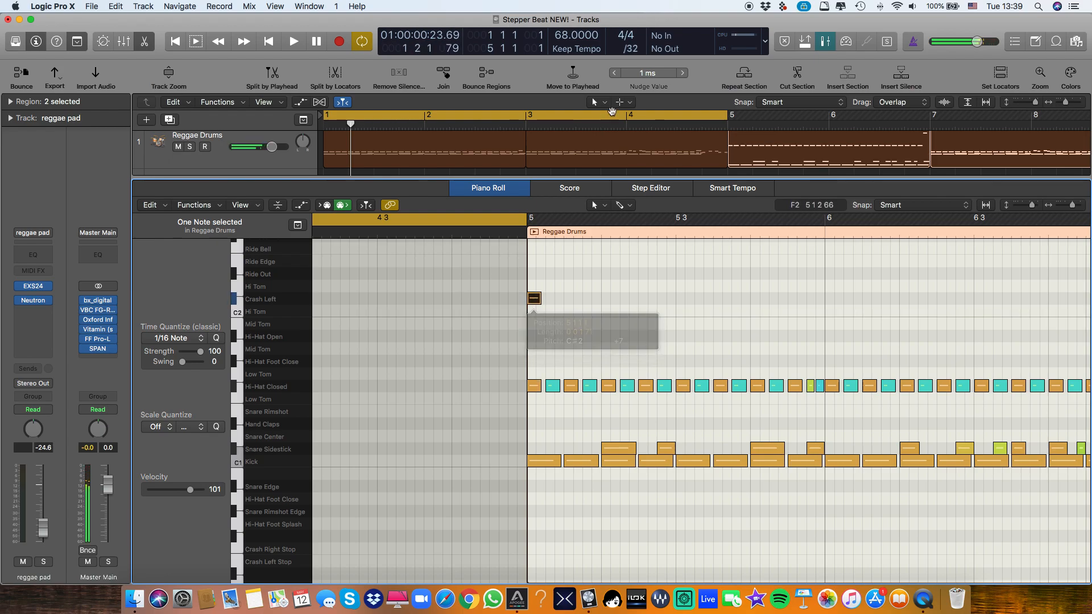
- Switch cycling off and play from just before bar 4 into bar 5 to hear the fill leading to the crash
{"action": "left_click", "coordinate": [641, 115]}
{"action": "left_click", "coordinate": [624, 125]}
{"action": "key", "text": "space"}
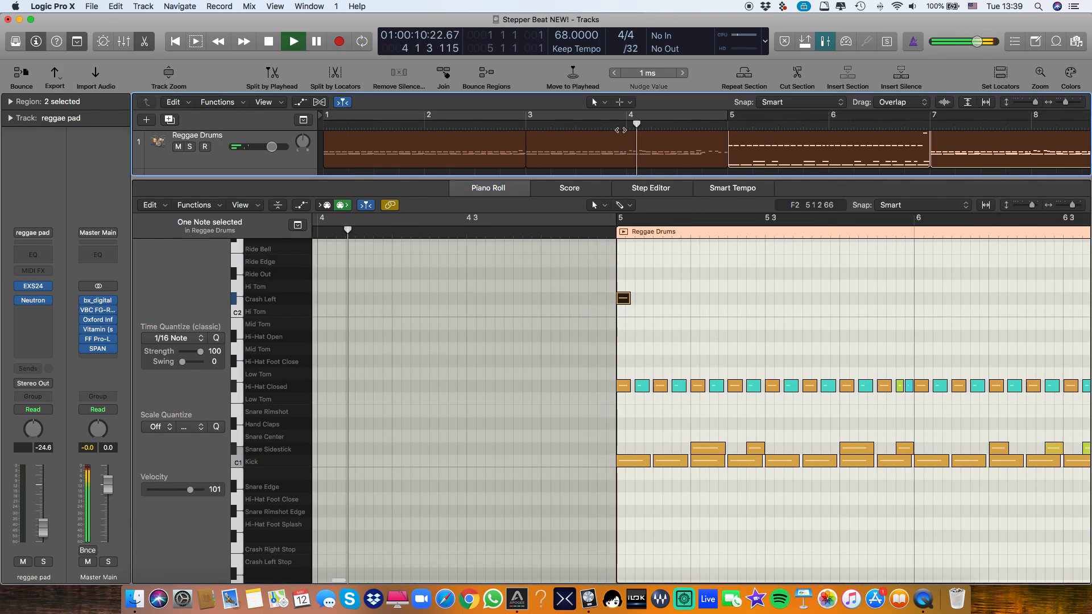
{"action": "key", "text": "super+Left"}
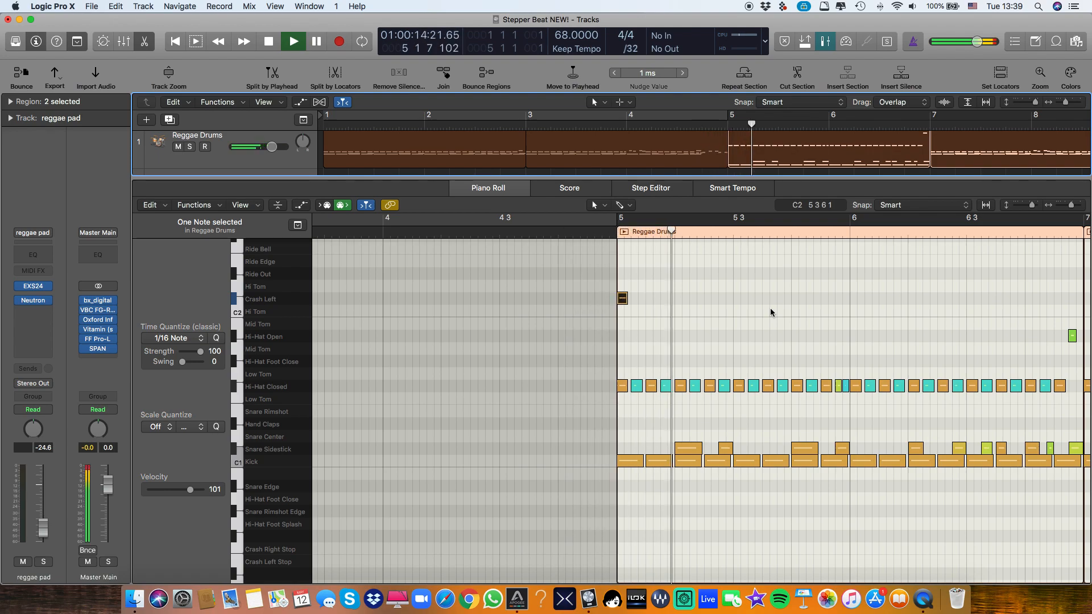
- Play the transition from bar 4 into the crash at bar 5 once more
{"action": "key", "text": "space"}
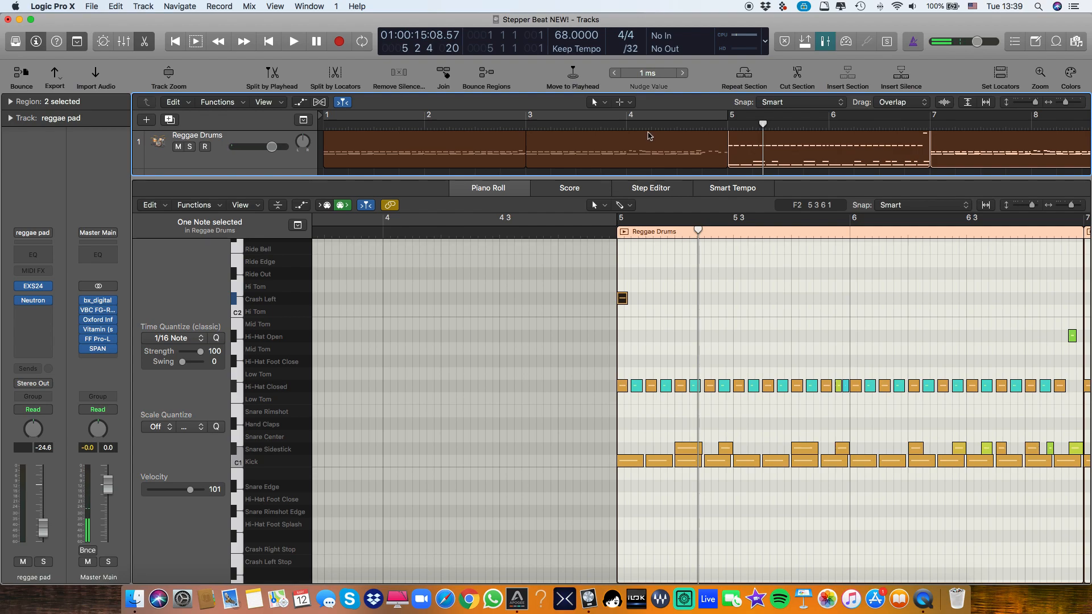
{"action": "key", "text": "space"}
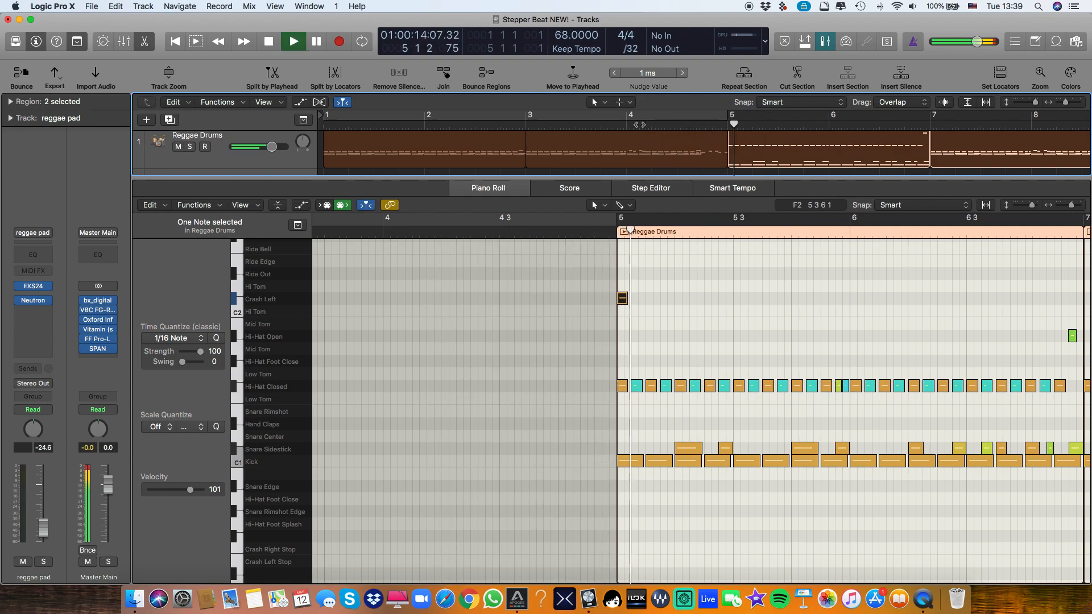
{"action": "key", "text": "space"}
- Close the Piano Roll, switch cycling over bars 1 to 4 back on and delete the two copied Reggae Drums regions from bar 5 onward
{"action": "key", "text": "e"}
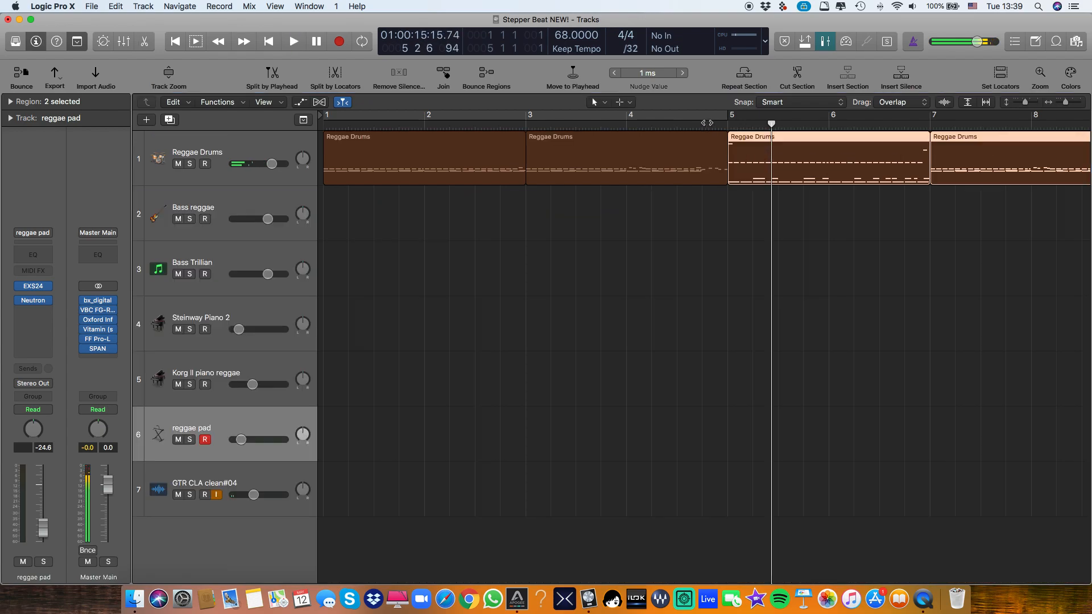
{"action": "left_click", "coordinate": [635, 114]}
{"action": "left_click", "coordinate": [911, 240], "text": "ctrl+alt"}
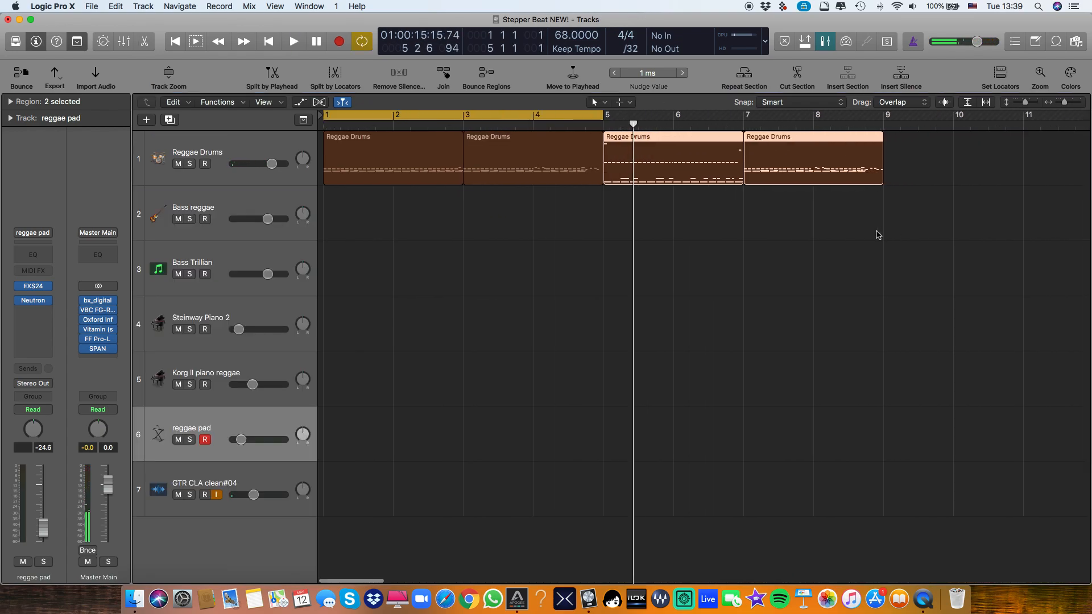
{"action": "key", "text": "Delete"}
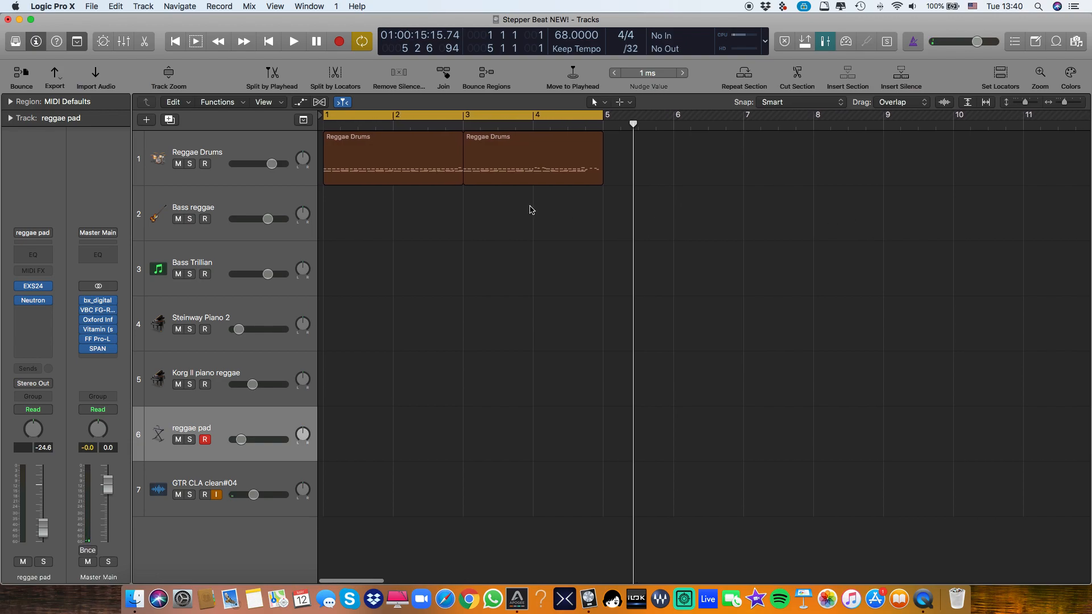
- Create an empty MIDI region at bar 1 on the Bass reggae track
{"action": "right_click", "coordinate": [344, 219]}
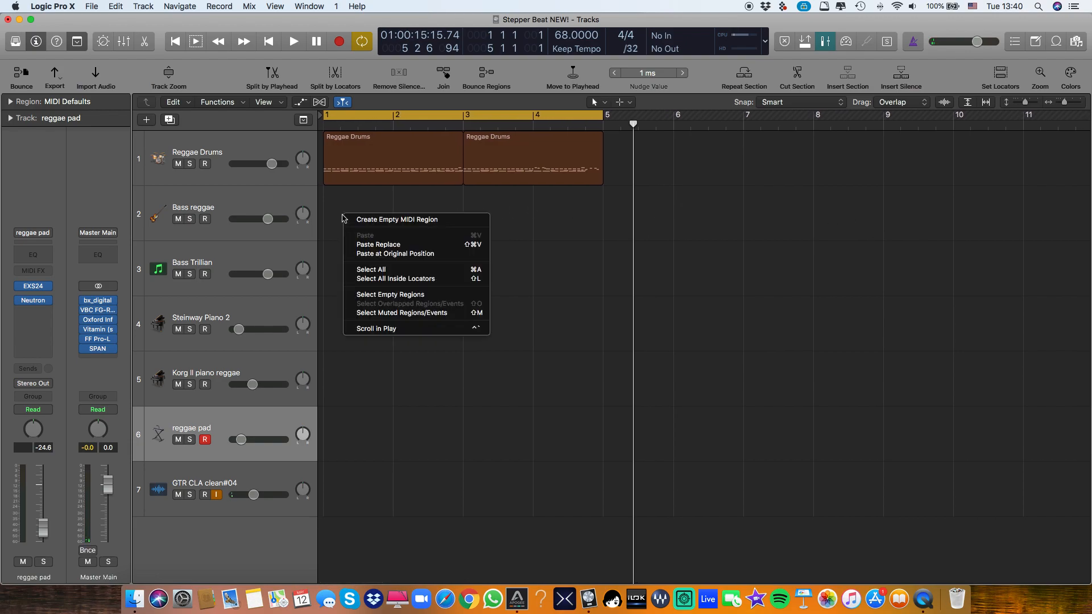
{"action": "left_click", "coordinate": [362, 219]}
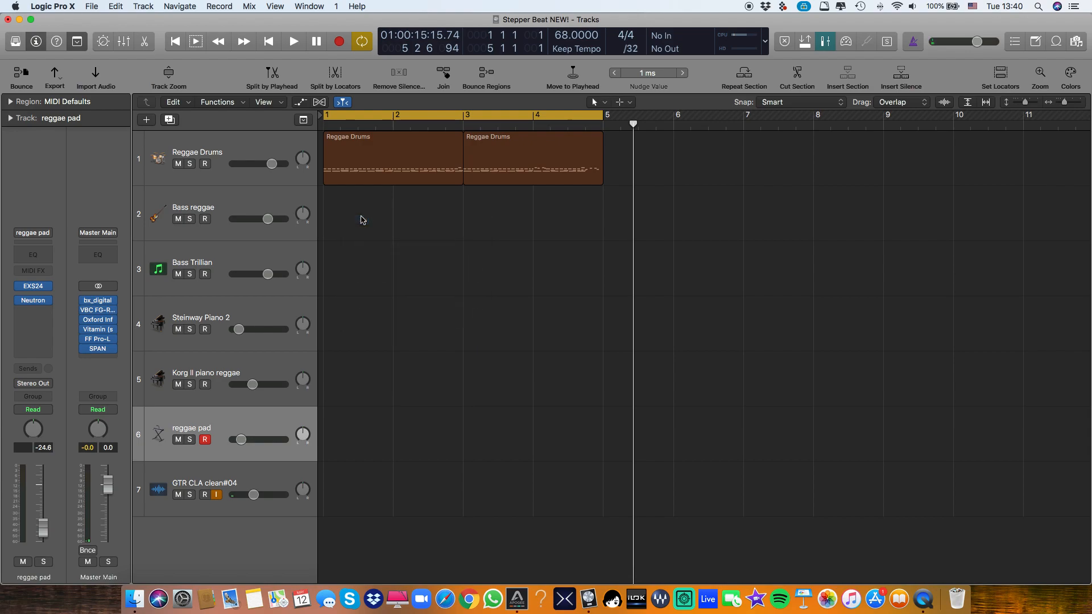
- Select the GTR CLA clean#04 track, play the drum beat with the live guitar input and return the playhead to bar 1
{"action": "left_click", "coordinate": [212, 483]}
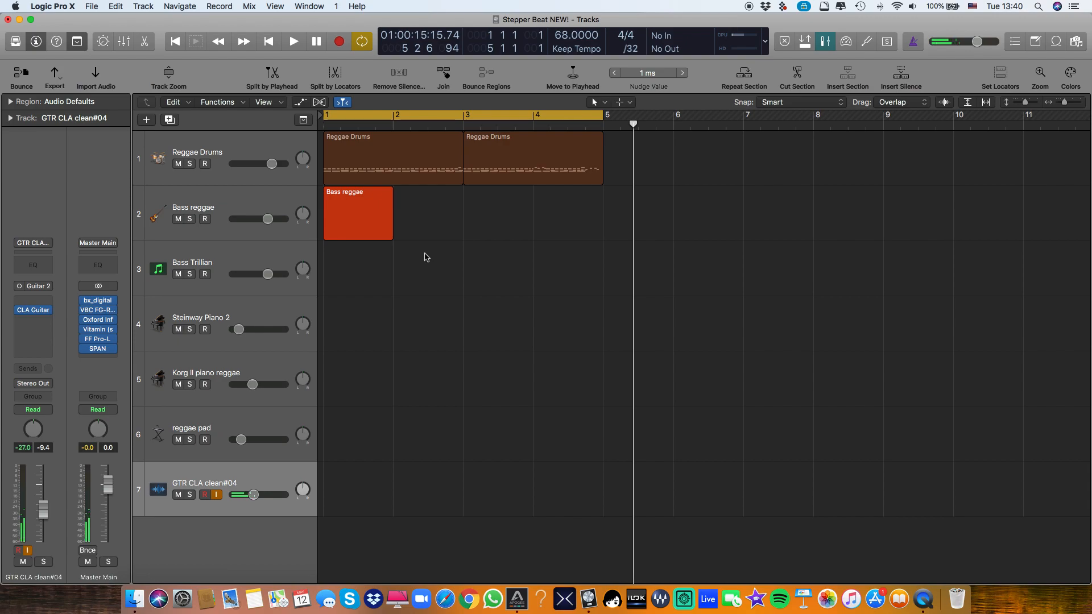
{"action": "key", "text": "space"}
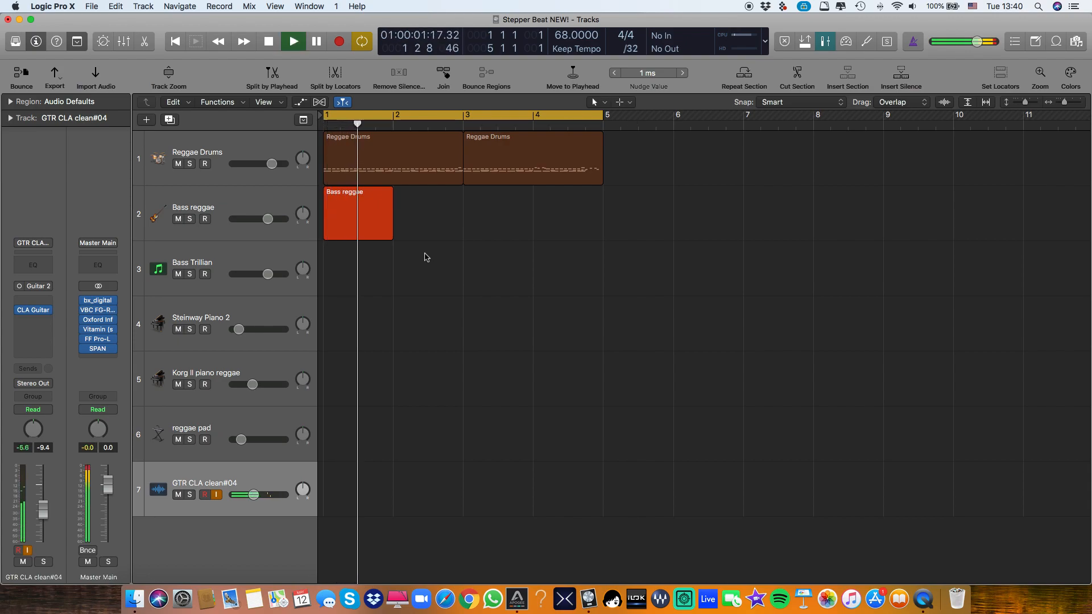
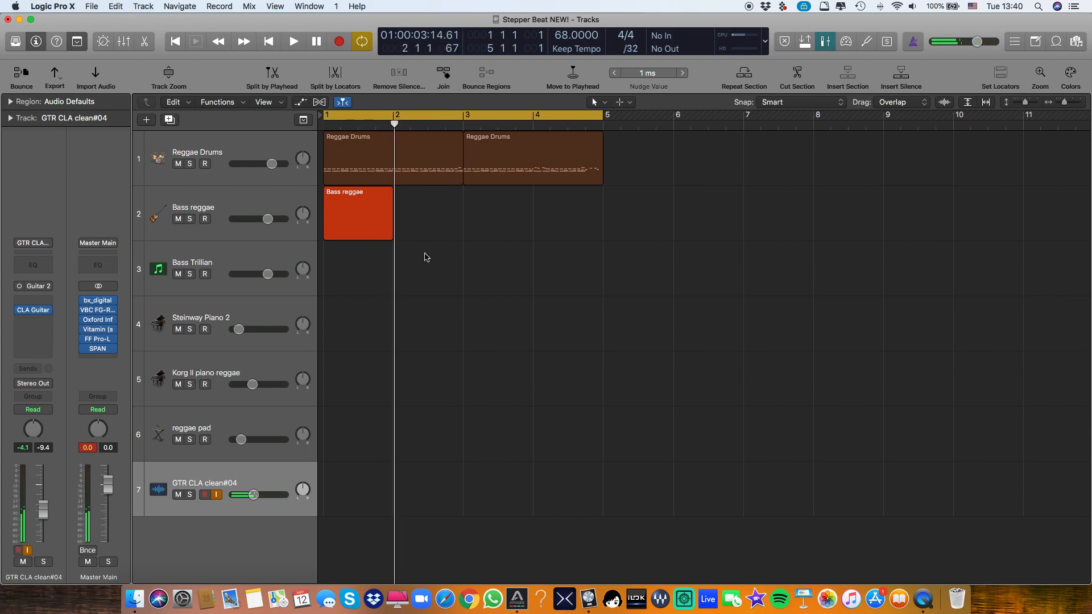
{"action": "key", "text": "Return"}
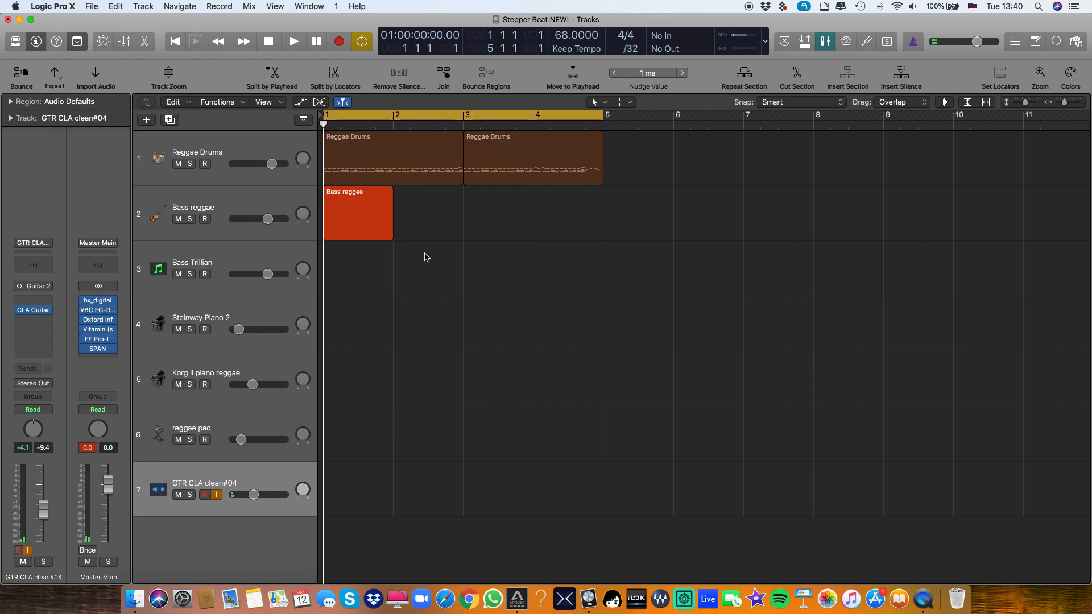
- Open the empty Bass reggae region in the Piano Roll and draw a short G#2 note at its start with the Pencil tool
{"action": "double_click", "coordinate": [382, 227]}
{"action": "scroll", "coordinate": [585, 401], "scroll_direction": "left", "scroll_amount": 1}
{"action": "key", "text": "super+Right"}
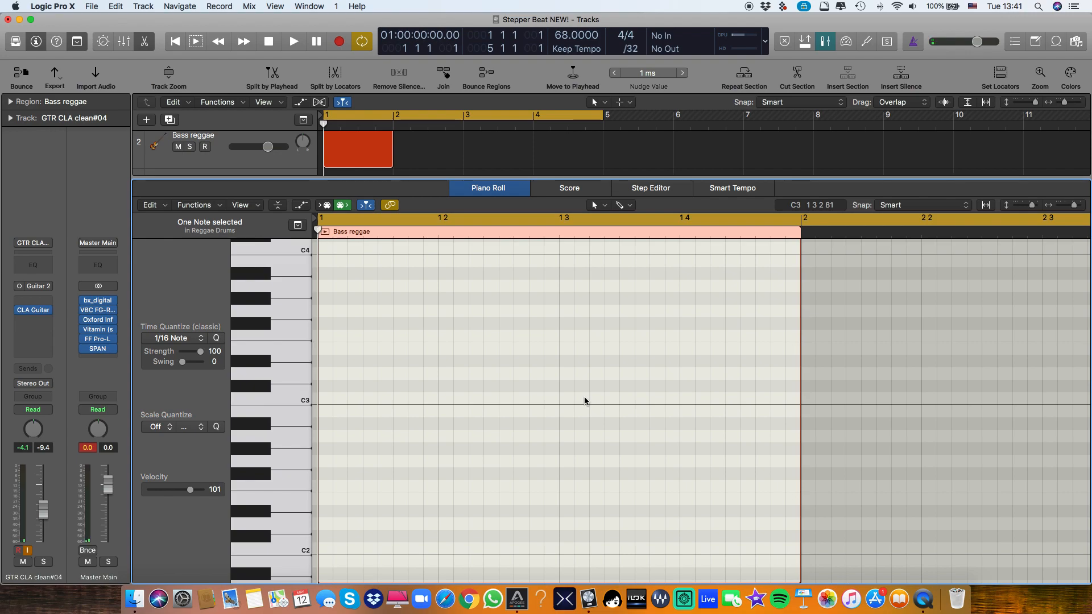
{"action": "key", "text": "p"}
{"action": "double_click", "coordinate": [348, 211]}
{"action": "key", "text": "t"}
{"action": "key", "text": "p"}
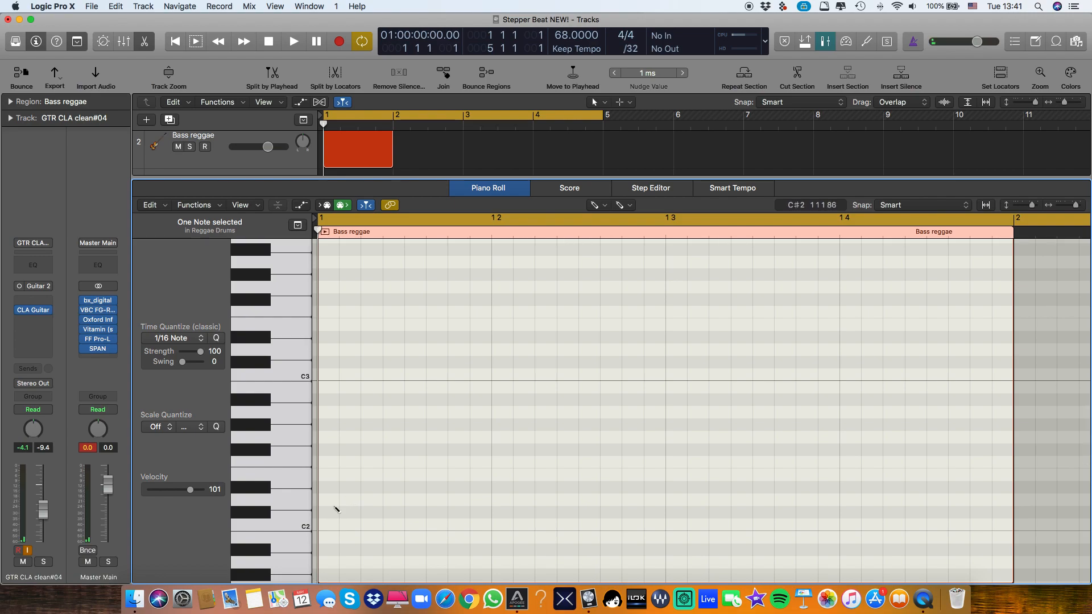
{"action": "left_click", "coordinate": [331, 427]}
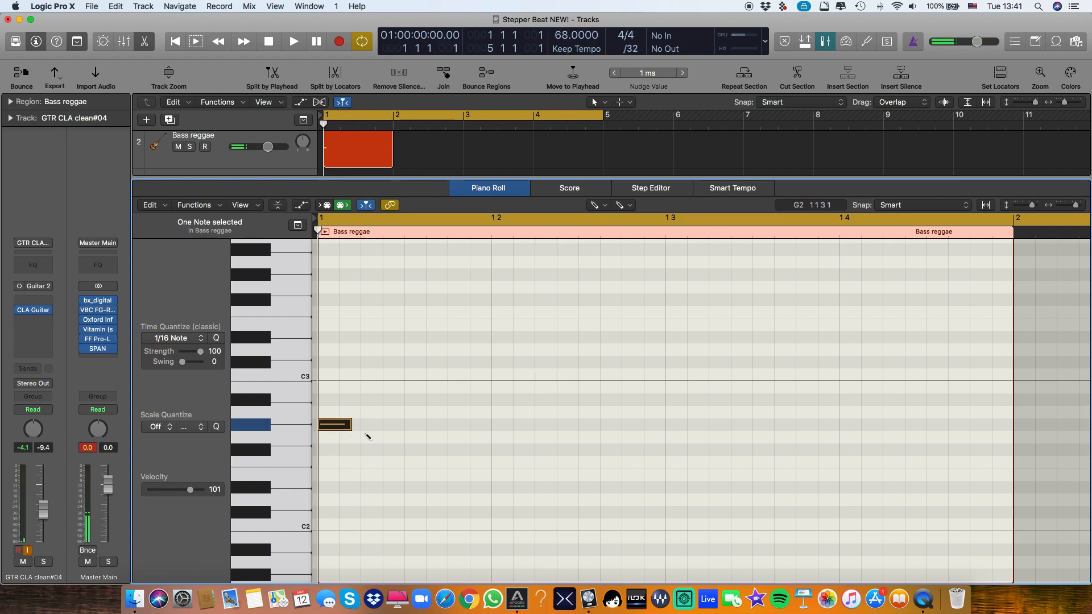
{"action": "scroll", "coordinate": [357, 438], "scroll_direction": "up", "scroll_amount": 3}
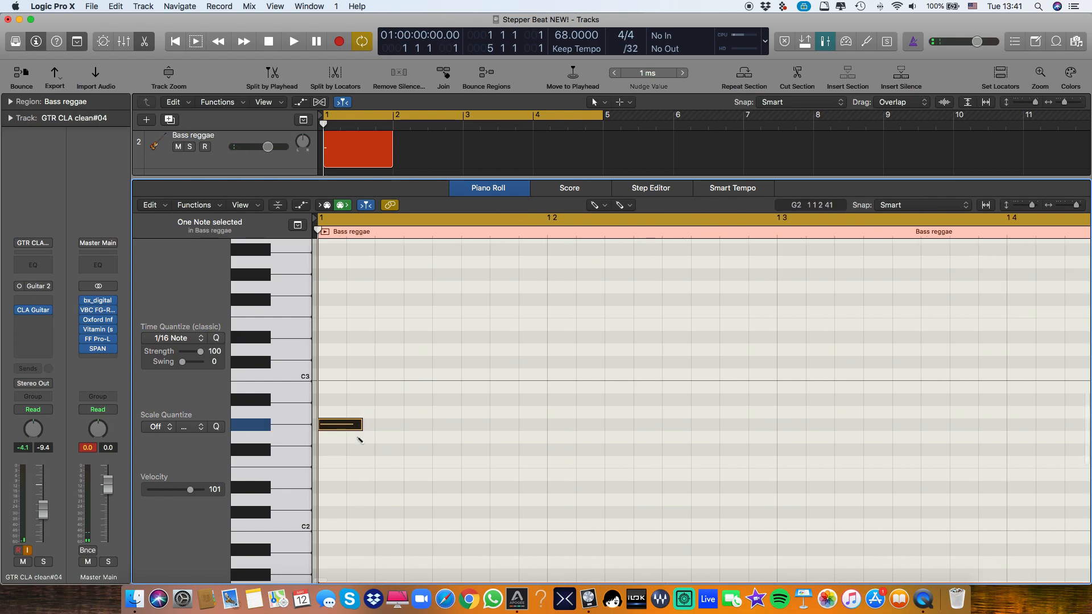
- Return to the main window layout and select the Bass reggae track
{"action": "key", "text": "3"}
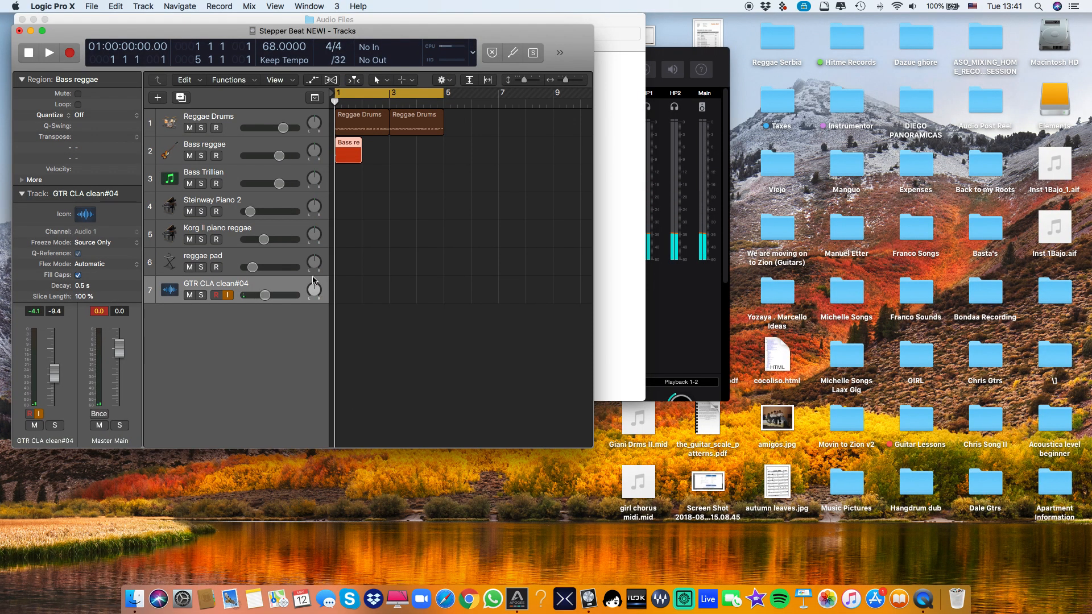
{"action": "key", "text": "1"}
{"action": "left_click", "coordinate": [236, 210]}
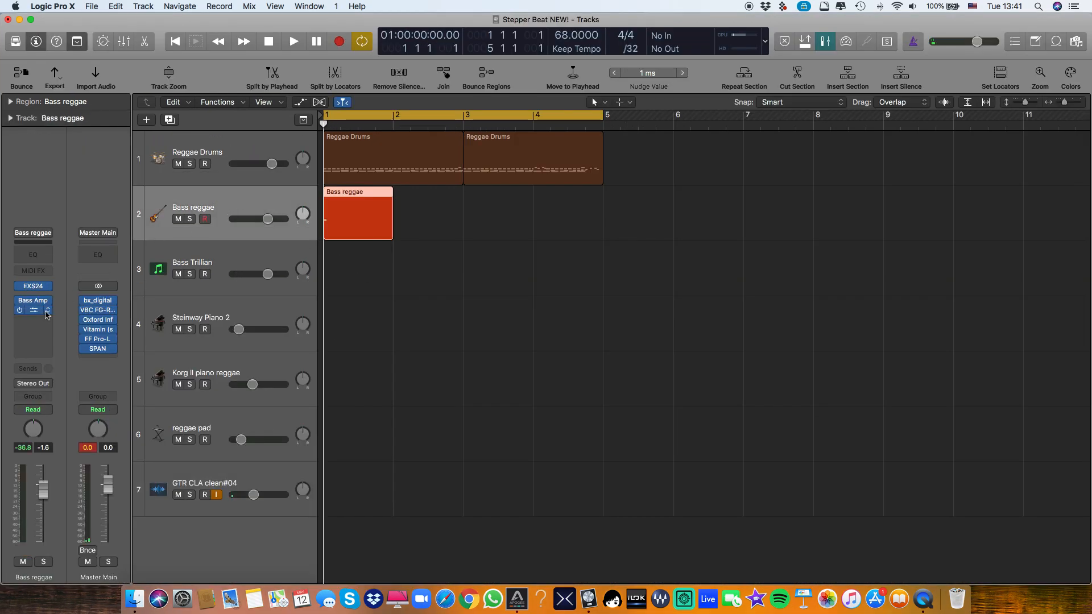
- Open the Bass reggae track's EXS24 sampler and audition its Thumbstroke Bass sound with Musical Typing
{"action": "left_click", "coordinate": [34, 288]}
{"action": "key", "text": "super+k"}
{"action": "key", "text": "f"}
{"action": "key", "text": "d"}
{"action": "key", "text": "f"}
{"action": "key", "text": "g"}
{"action": "key", "text": "f"}
{"action": "key", "text": "d"}
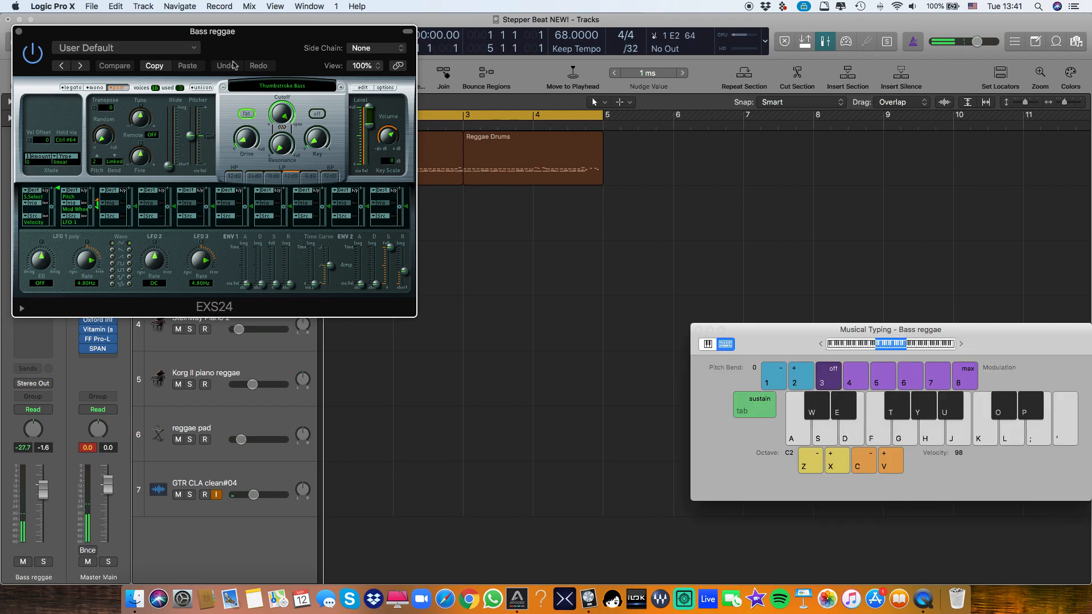
- Look at the EXS24 instrument list and the Bass Amp Designer settings of the bass track, closing both plug-ins
{"action": "left_click", "coordinate": [284, 86]}
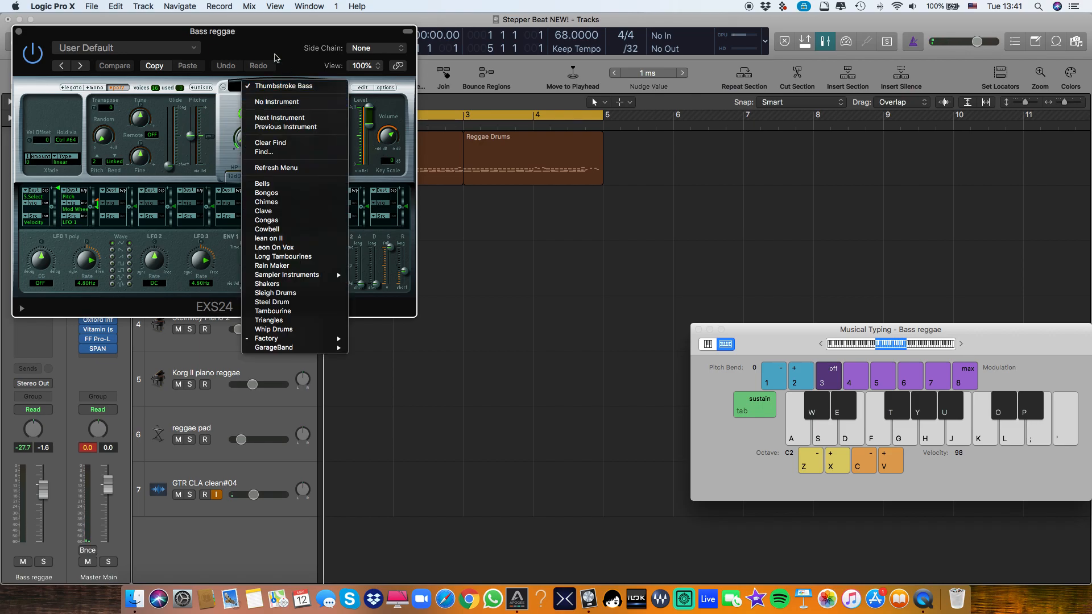
{"action": "left_click", "coordinate": [279, 60]}
{"action": "left_click", "coordinate": [18, 31]}
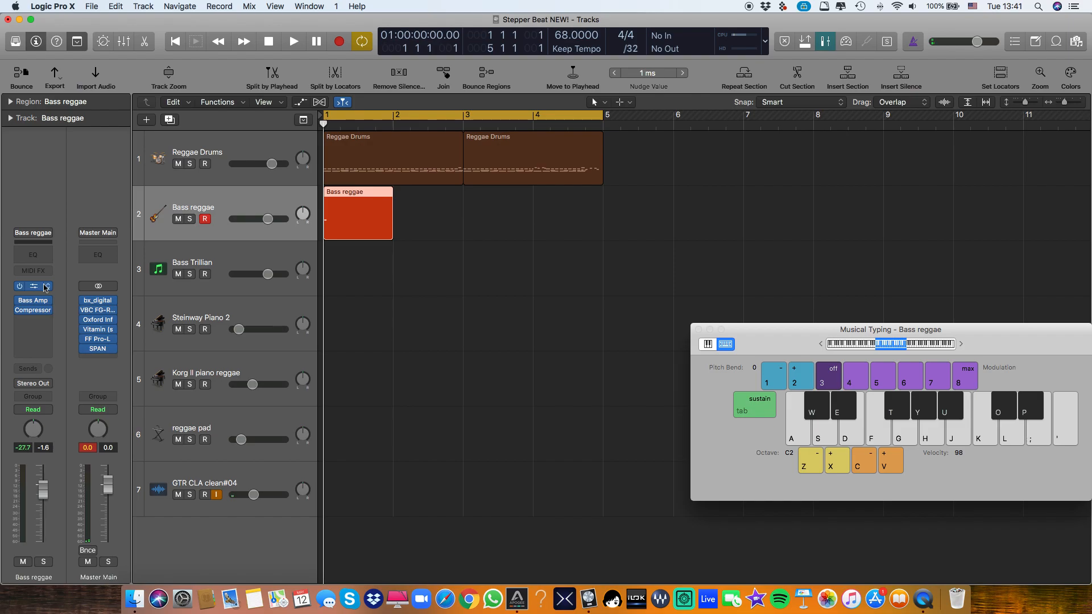
{"action": "left_click", "coordinate": [37, 307]}
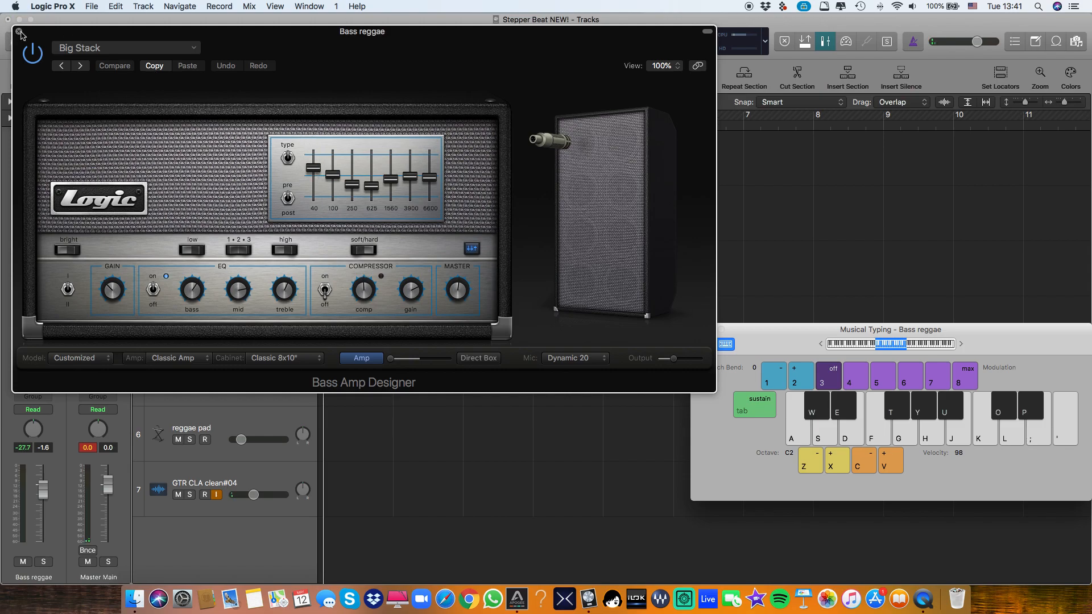
{"action": "left_click", "coordinate": [19, 32]}
- Reopen the Bass reggae region, change its first note to a sixteenth-long A2 and set the project division to /16
{"action": "double_click", "coordinate": [349, 206]}
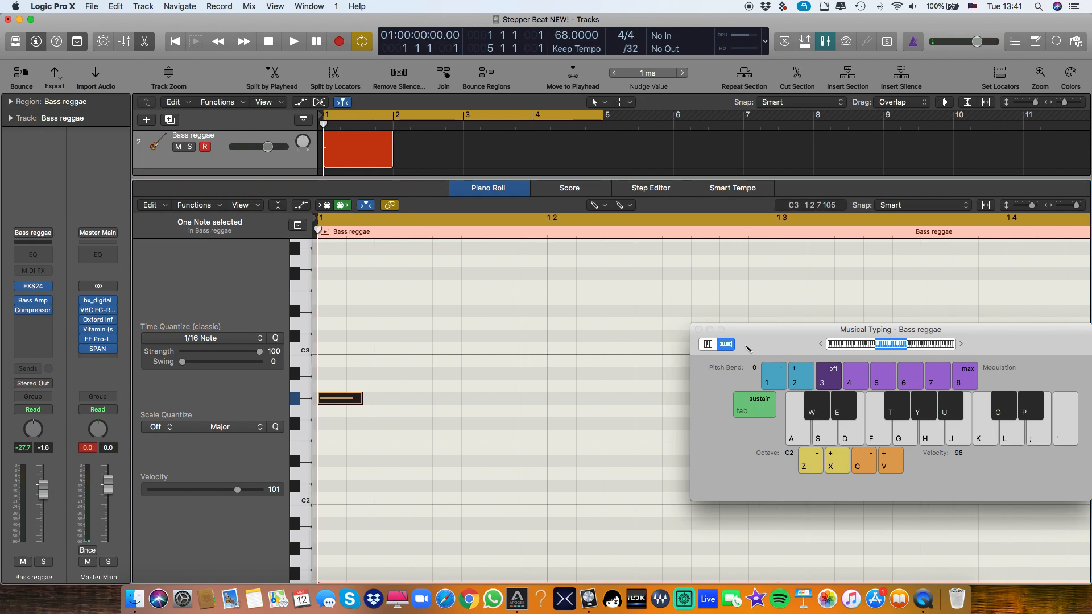
{"action": "key", "text": "super+k"}
{"action": "left_click_drag", "start_coordinate": [341, 402], "coordinate": [377, 385]}
{"action": "left_click", "coordinate": [359, 386]}
{"action": "left_click", "coordinate": [631, 49]}
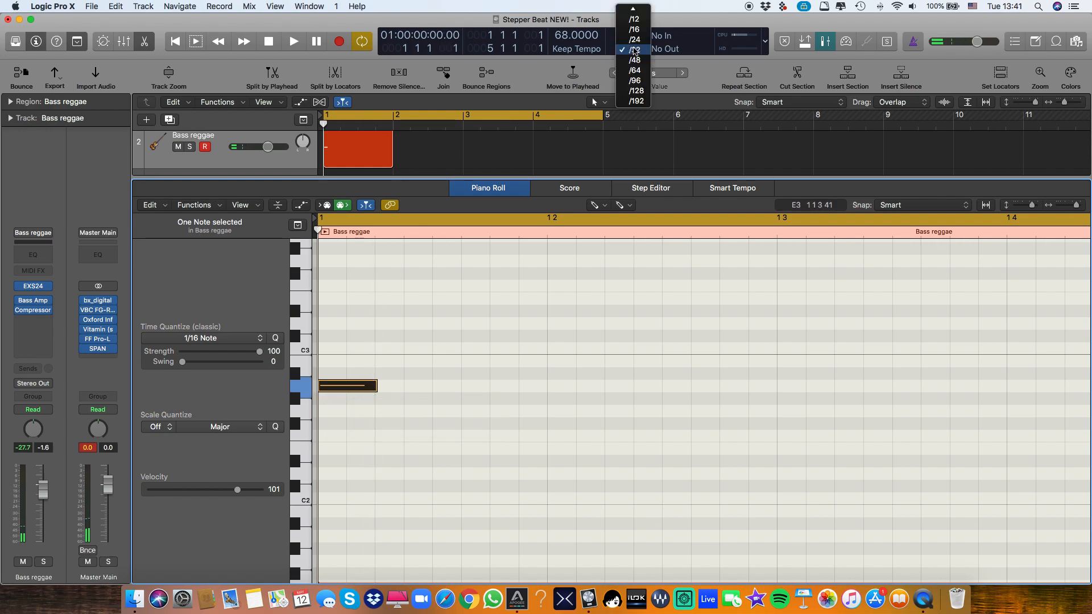
{"action": "left_click", "coordinate": [634, 30]}
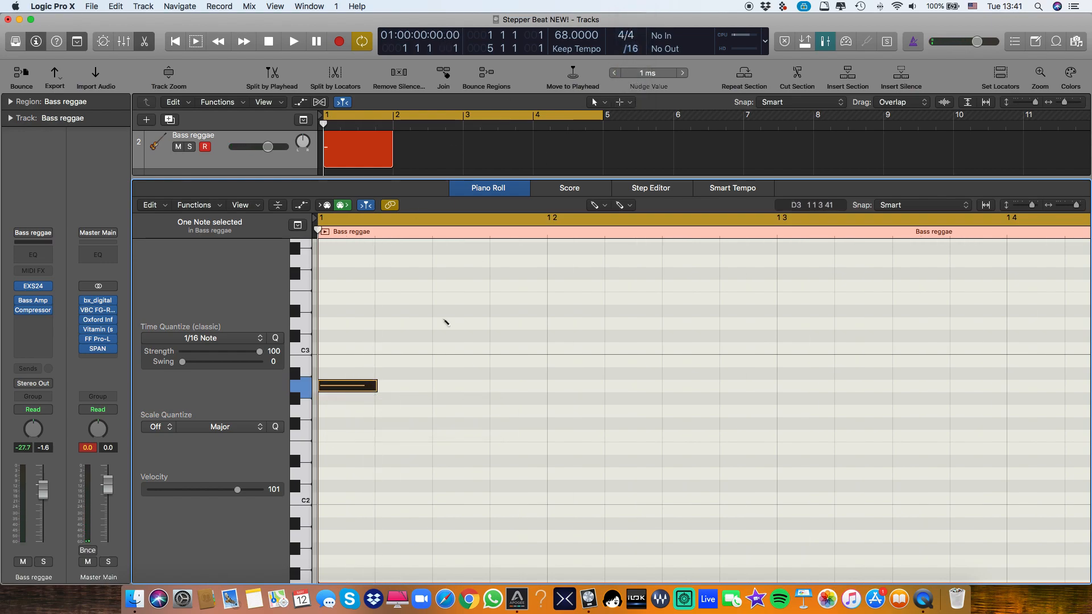
- Copy the A2 note to the second half of beat 1 and to beat 2, and play the three notes with the drums
{"action": "left_click_drag", "start_coordinate": [355, 390], "coordinate": [580, 387]}
{"action": "key", "text": "super+Left"}
{"action": "key", "text": "space"}
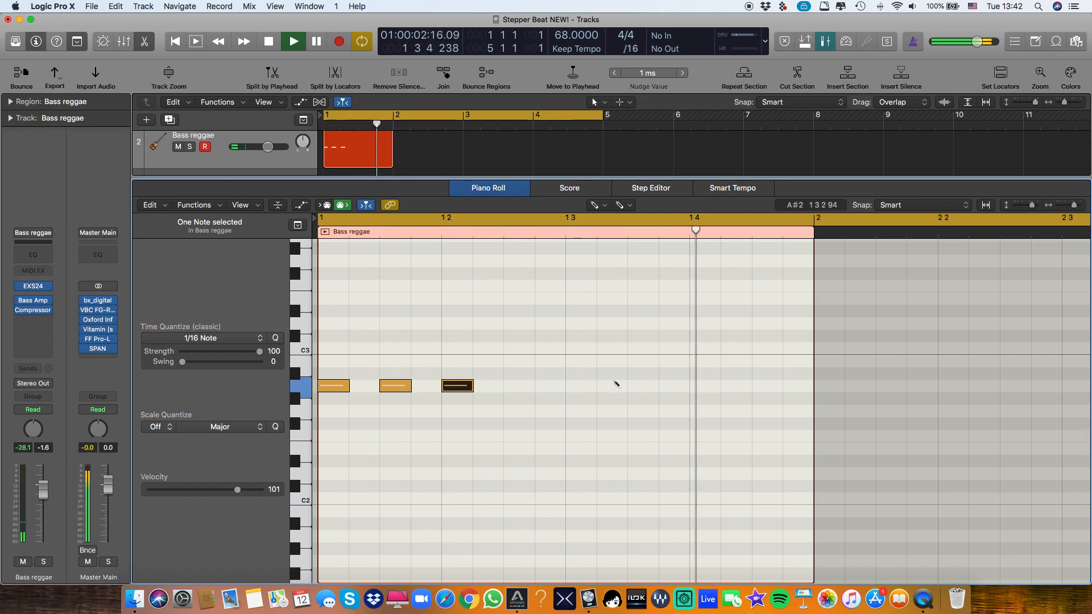
{"action": "key", "text": "space"}
- Copy notes to make two E2 sixteenths from mid-beat 3, two G2 sixteenths on beat 4 and an E2 sixteenth at mid-beat 4
{"action": "scroll", "coordinate": [637, 374], "scroll_direction": "up", "scroll_amount": 2}
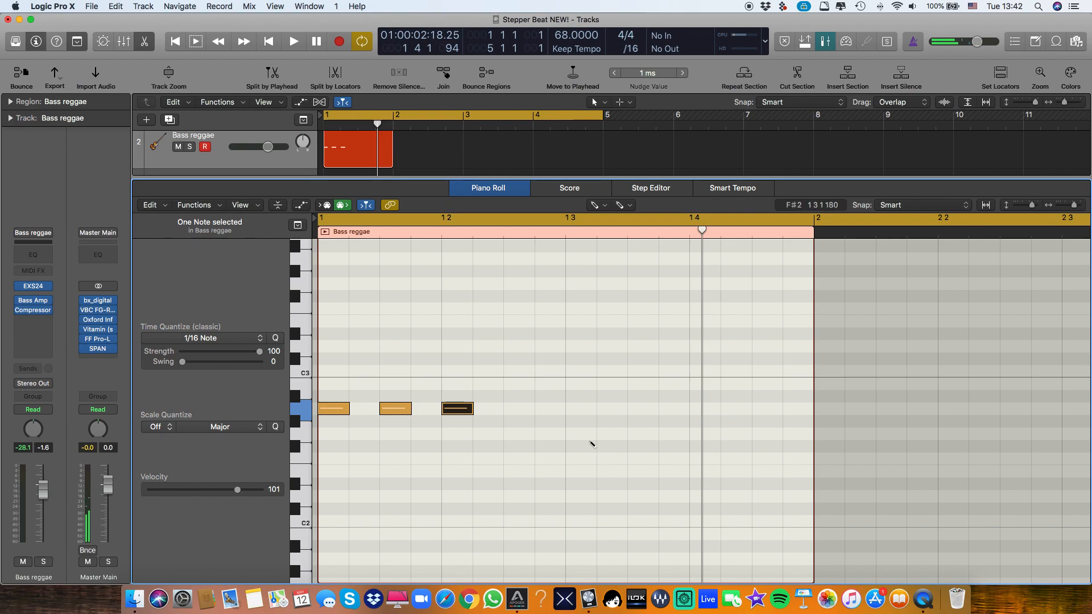
{"action": "key", "text": "t"}
{"action": "key", "text": "t"}
{"action": "left_click_drag", "start_coordinate": [466, 411], "coordinate": [650, 423]}
{"action": "left_click_drag", "start_coordinate": [659, 475], "coordinate": [654, 474]}
- Lengthen the three A2 notes to eighth notes so they join up, and play the bass line
{"action": "left_click_drag", "start_coordinate": [446, 360], "coordinate": [316, 444]}
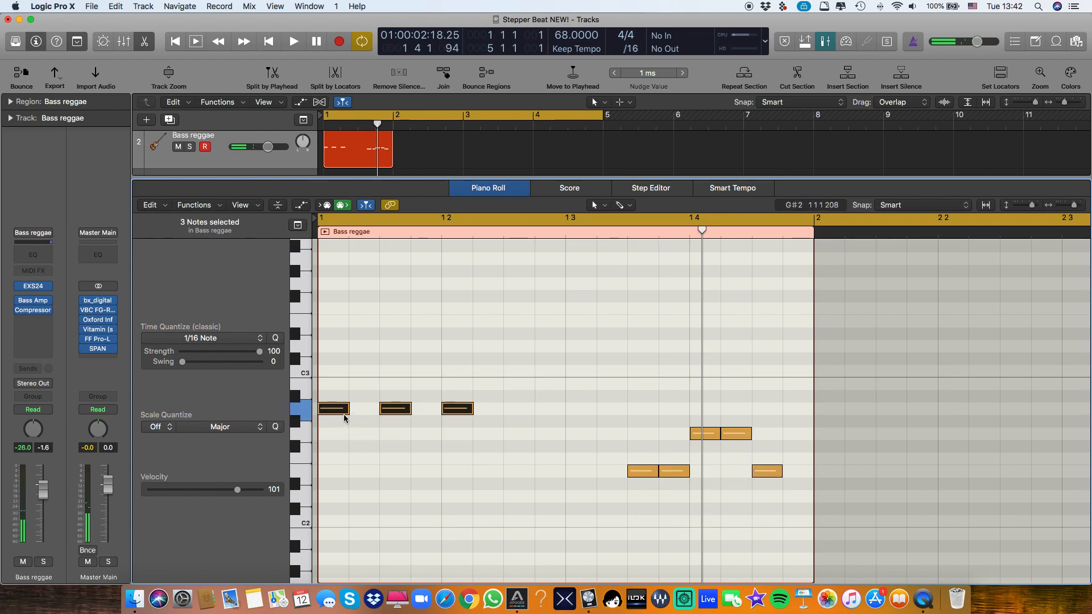
{"action": "left_click_drag", "start_coordinate": [346, 409], "coordinate": [378, 409]}
{"action": "left_click", "coordinate": [662, 430]}
{"action": "key", "text": "space"}
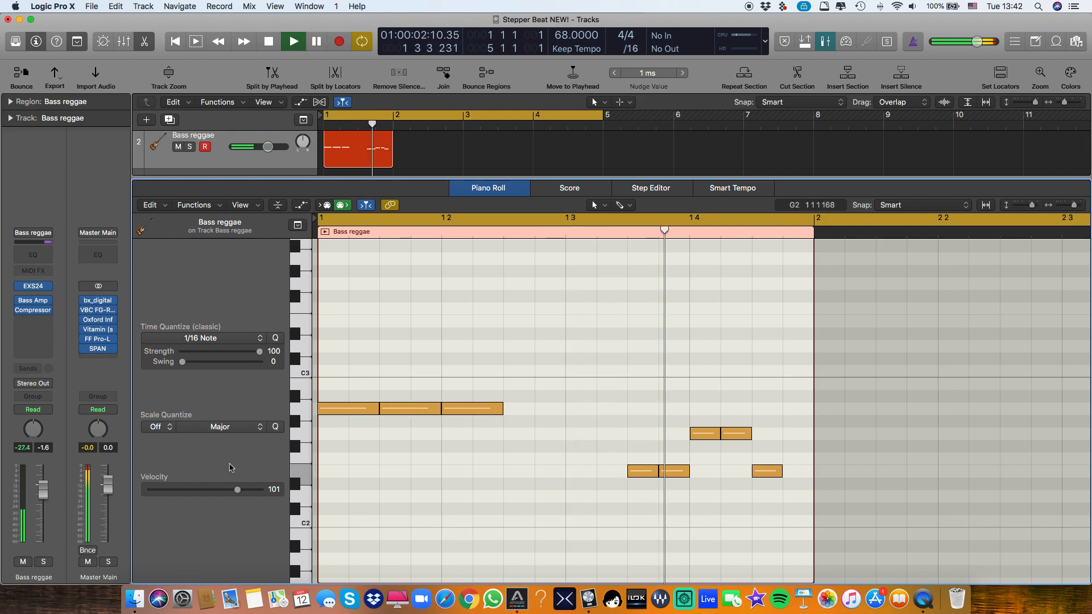
{"action": "key", "text": "space"}
- Extend the last E2 note to the end of bar 1 and play the bass line again
{"action": "left_click_drag", "start_coordinate": [783, 467], "coordinate": [812, 470]}
{"action": "key", "text": "space"}
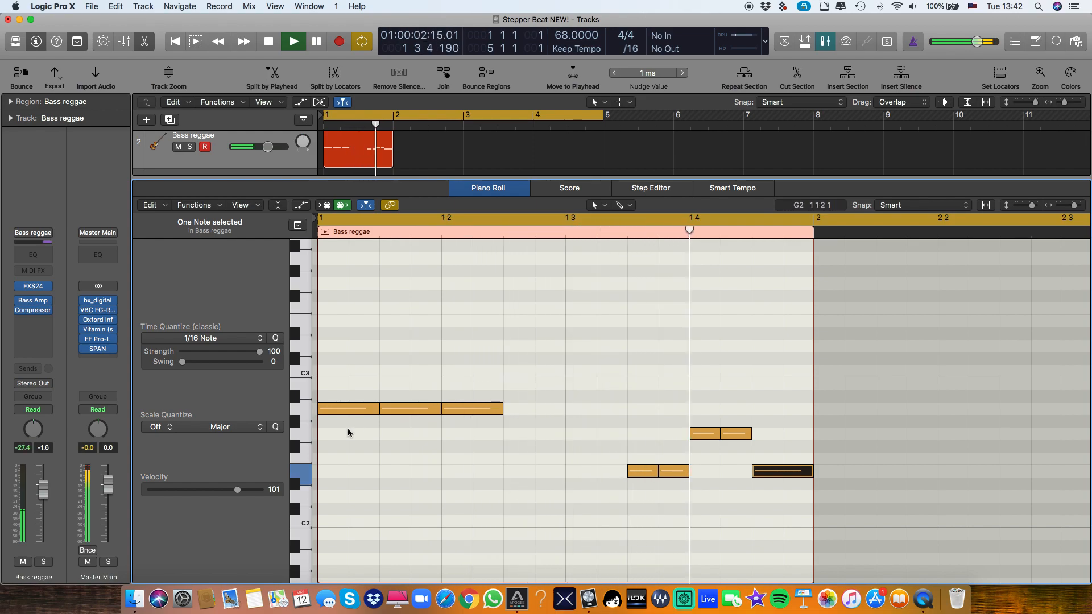
{"action": "key", "text": "space"}
- Select the two E2 notes before beat 4 and check their pitch while playing the bass line
{"action": "left_click_drag", "start_coordinate": [632, 429], "coordinate": [656, 473]}
{"action": "left_click", "coordinate": [655, 474]}
{"action": "key", "text": "space"}
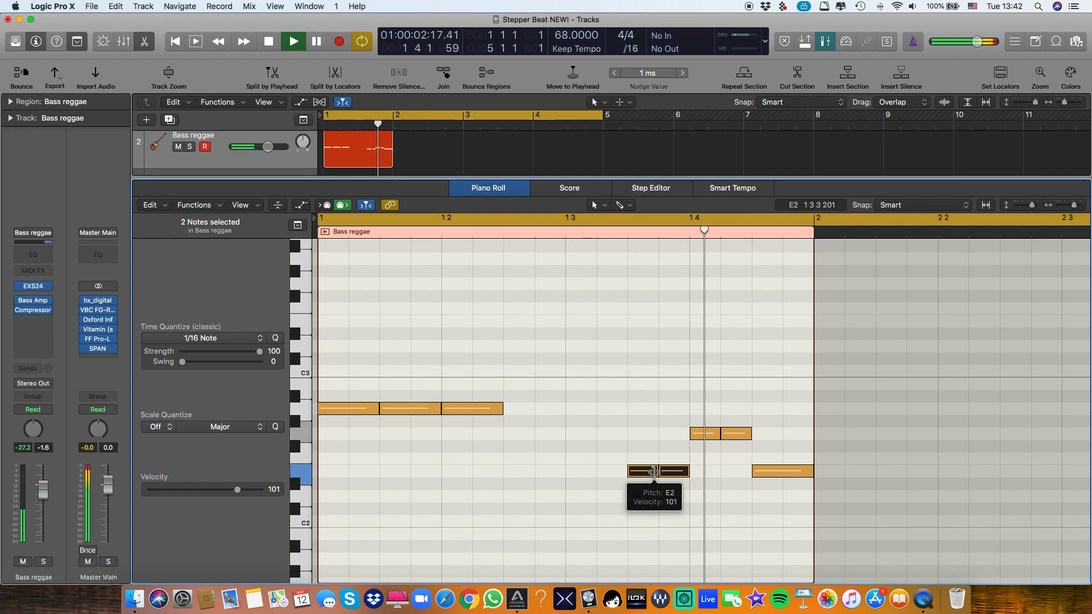
{"action": "key", "text": "space"}
- Close the Piano Roll, repeat the bass pattern in bar 2 within one region and extend that region to bar 5
{"action": "key", "text": "e"}
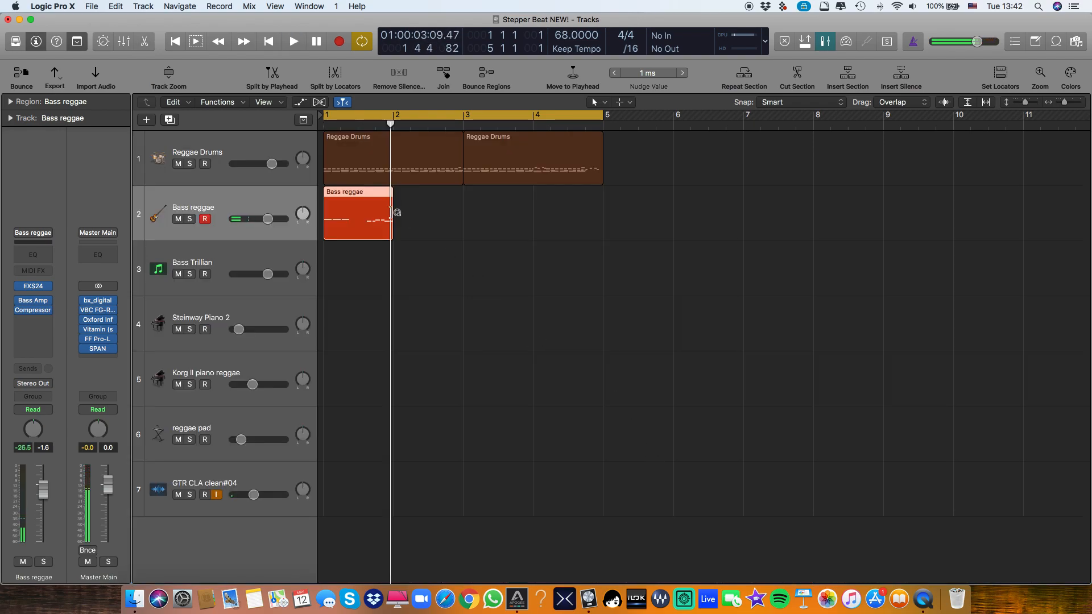
{"action": "left_click_drag", "start_coordinate": [363, 217], "coordinate": [438, 224]}
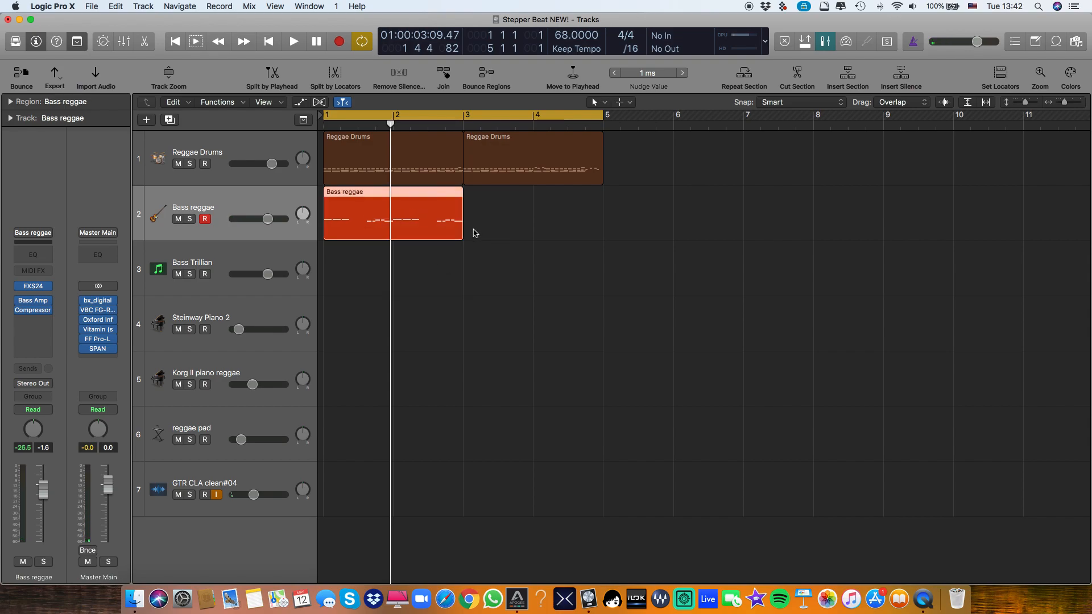
{"action": "left_click_drag", "start_coordinate": [464, 232], "coordinate": [602, 237]}
- Open the bass region in the Piano Roll and add sixteenth notes A2, E3, C3, A2 and C3 across the first two beats of bar 3
{"action": "double_click", "coordinate": [527, 215]}
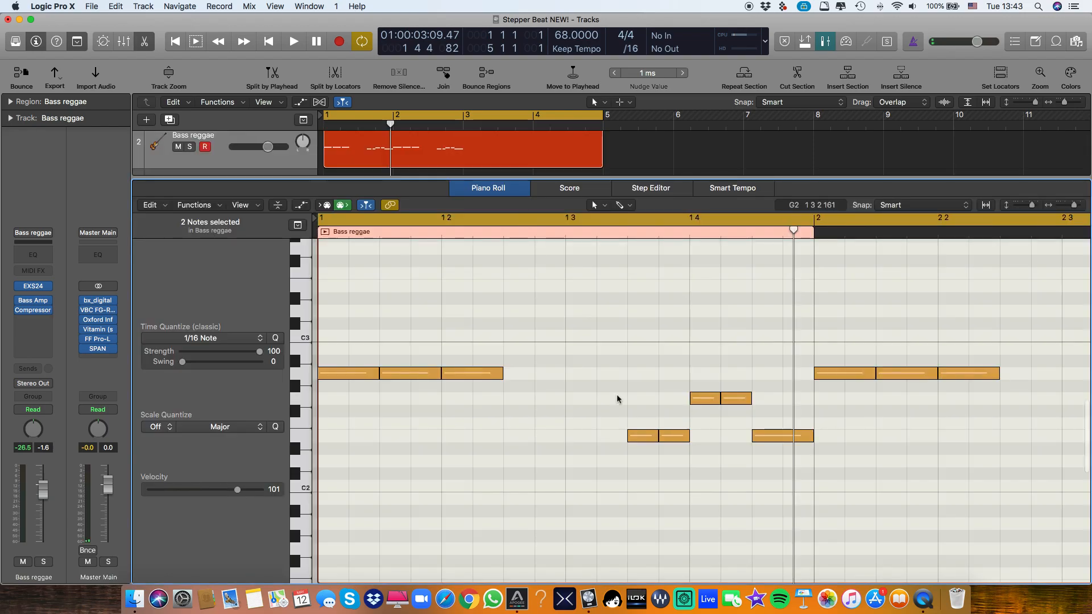
{"action": "scroll", "coordinate": [618, 399], "scroll_direction": "right", "scroll_amount": 10}
{"action": "scroll", "coordinate": [617, 399], "scroll_direction": "down", "scroll_amount": 1}
{"action": "scroll", "coordinate": [757, 517], "scroll_direction": "down", "scroll_amount": 3}
{"action": "scroll", "coordinate": [757, 517], "scroll_direction": "left", "scroll_amount": 10}
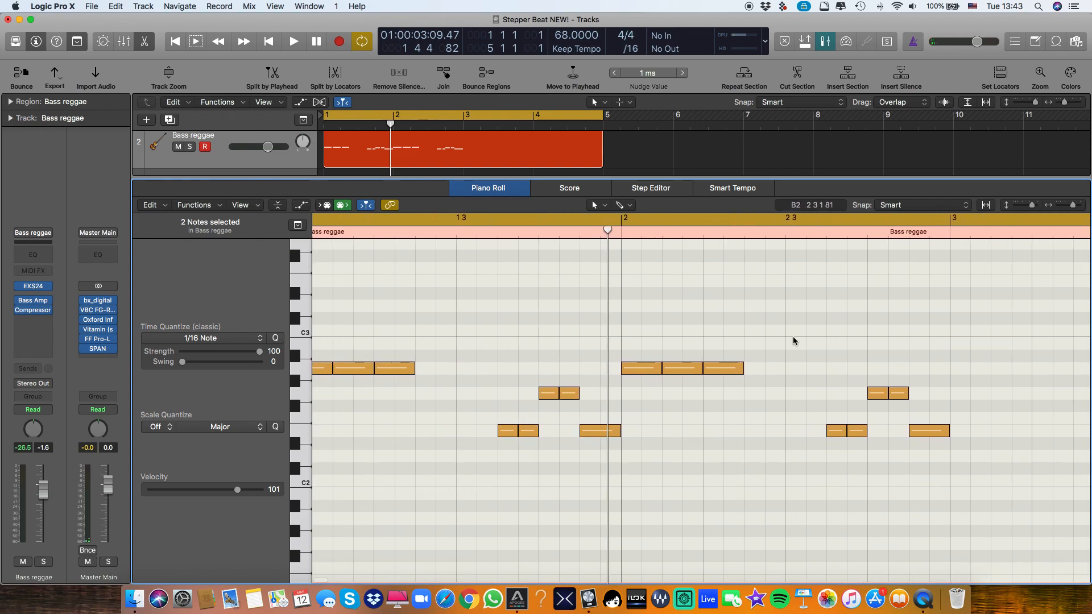
{"action": "scroll", "coordinate": [795, 342], "scroll_direction": "right", "scroll_amount": 6}
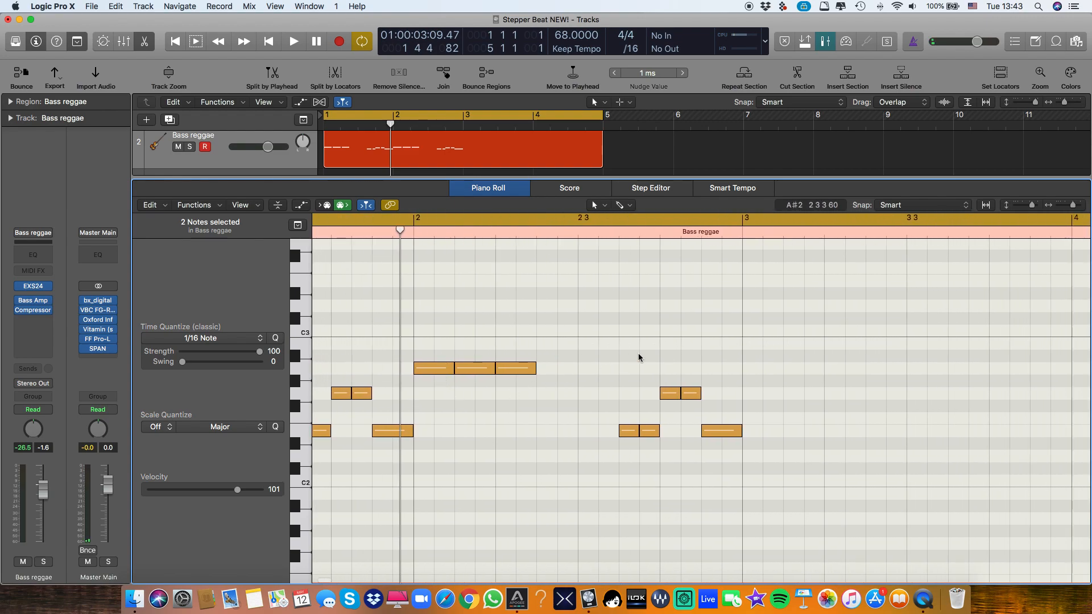
{"action": "key", "text": "t"}
{"action": "key", "text": "p"}
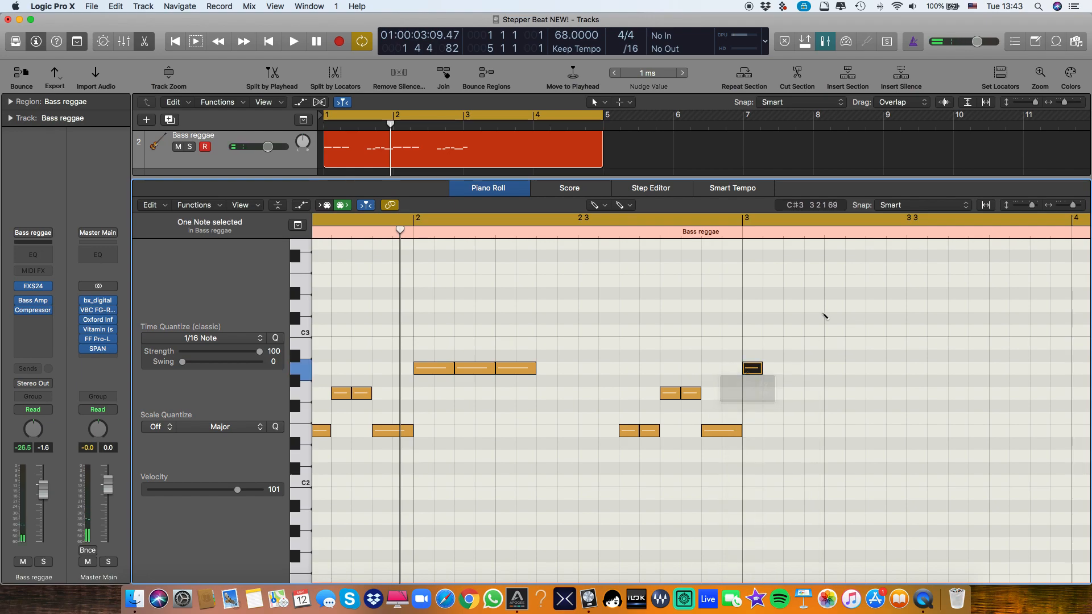
{"action": "key", "text": "t"}
{"action": "key", "text": "t"}
{"action": "left_click_drag", "start_coordinate": [759, 368], "coordinate": [775, 331]}
{"action": "left_click_drag", "start_coordinate": [756, 368], "coordinate": [813, 332]}
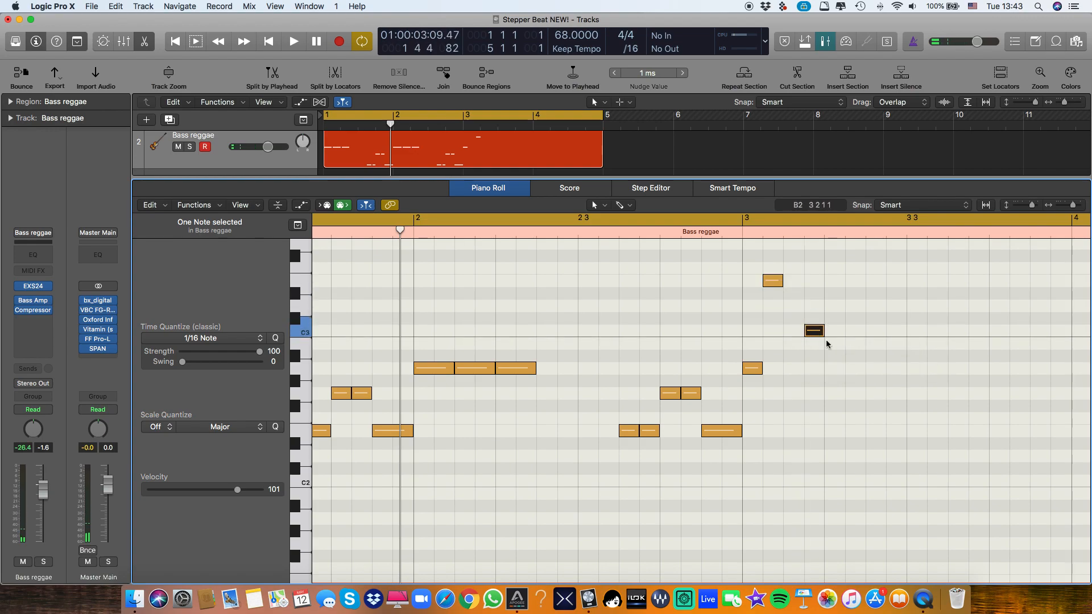
{"action": "left_click_drag", "start_coordinate": [815, 333], "coordinate": [858, 331]}
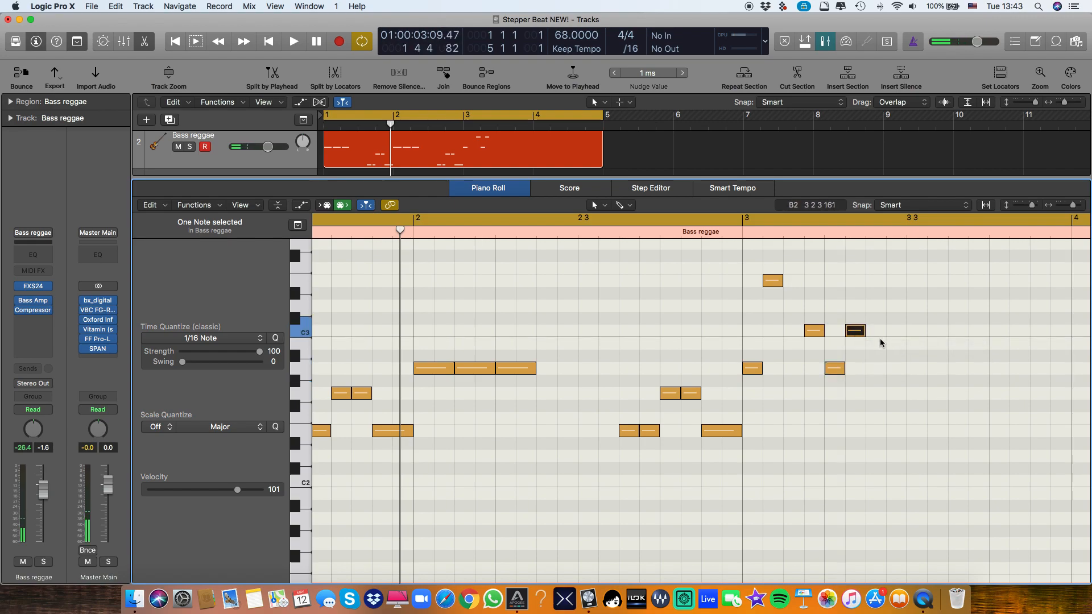
- Play the bass line from the end of bar 2 through the new notes in bar 3
{"action": "left_click", "coordinate": [465, 120]}
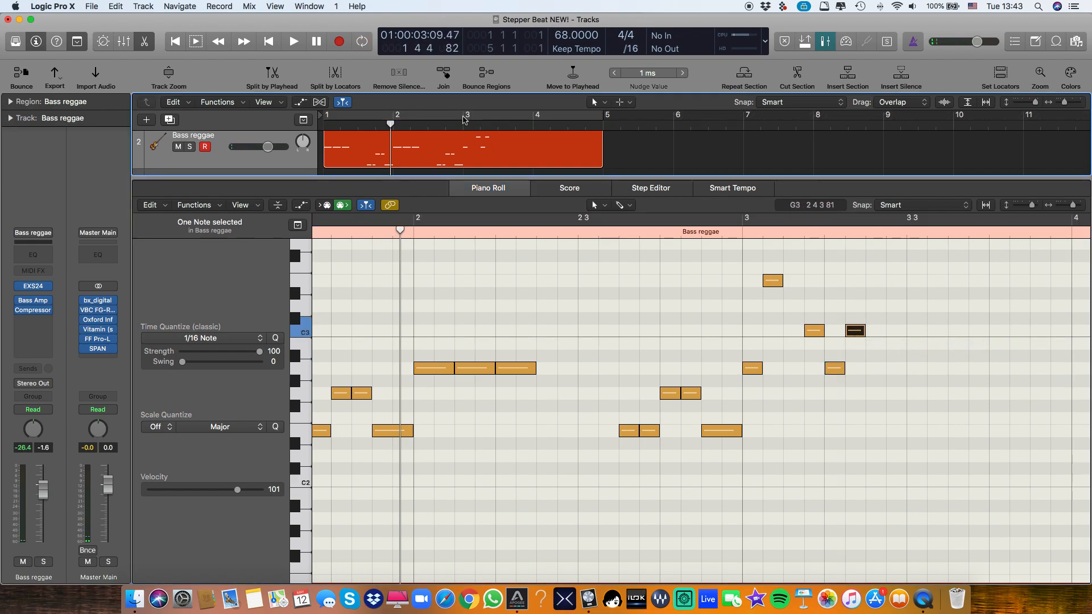
{"action": "key", "text": "space"}
{"action": "left_click", "coordinate": [566, 267], "text": "ctrl+alt"}
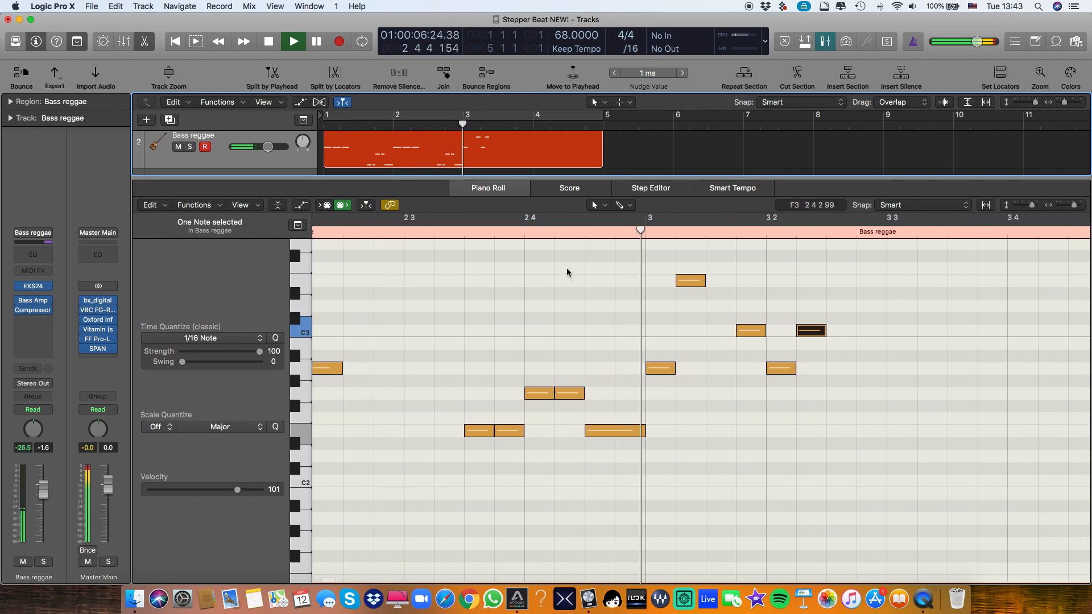
{"action": "key", "text": "space"}
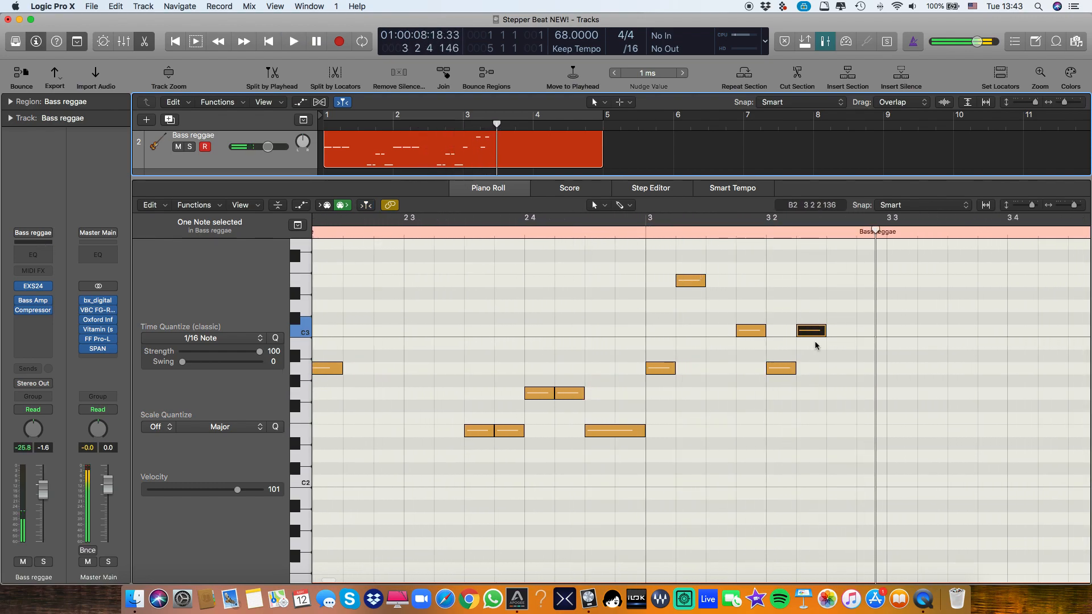
- Move the last C3 in bar 3 one sixteenth later, to the middle of beat 2, and play the phrase
{"action": "left_click_drag", "start_coordinate": [812, 332], "coordinate": [844, 335]}
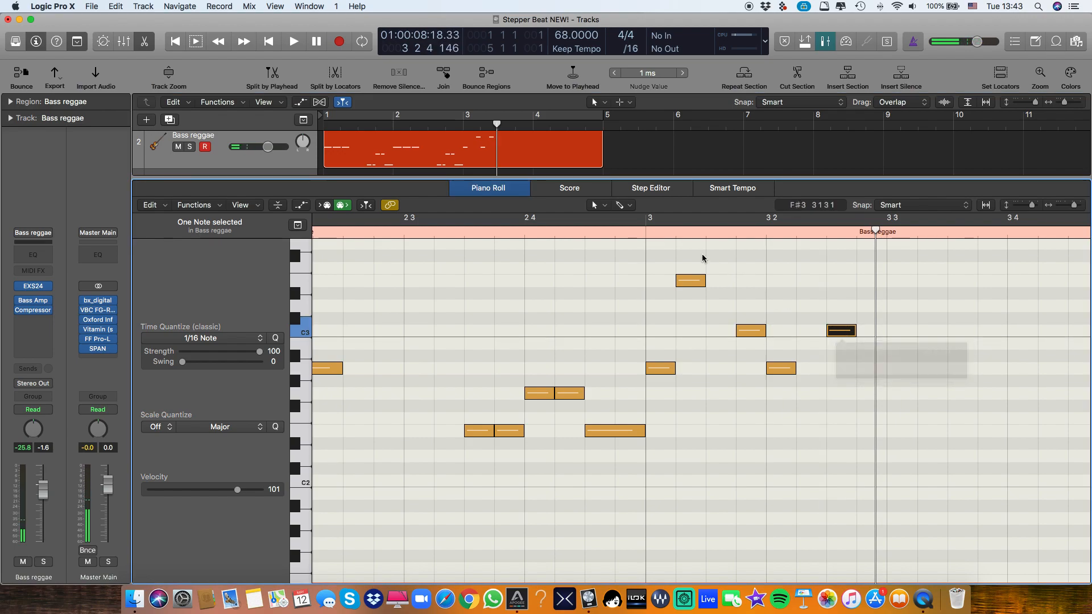
{"action": "left_click", "coordinate": [405, 235]}
{"action": "key", "text": "space"}
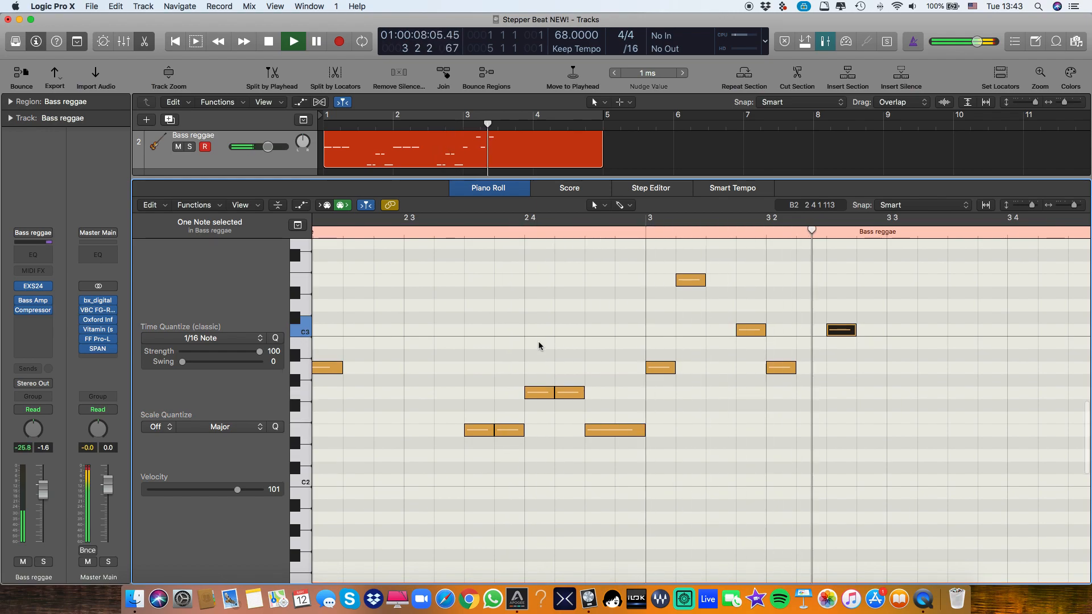
{"action": "key", "text": "space"}
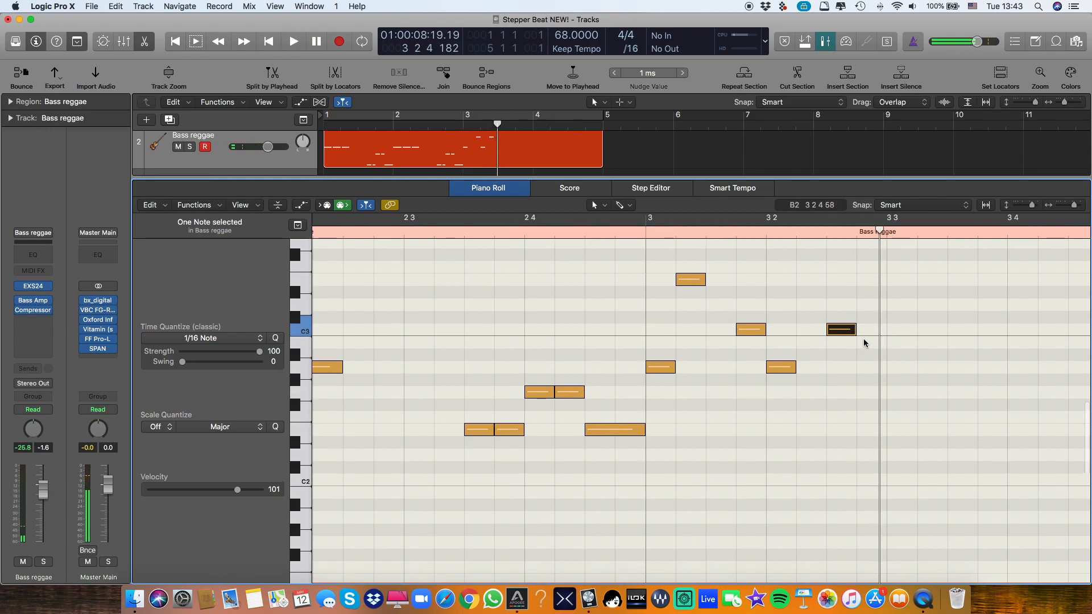
- Lengthen the last C3 in bar 3 to about an eighth note and listen to the phrase again
{"action": "left_click_drag", "start_coordinate": [853, 328], "coordinate": [882, 328]}
{"action": "left_click", "coordinate": [424, 233]}
{"action": "key", "text": "space"}
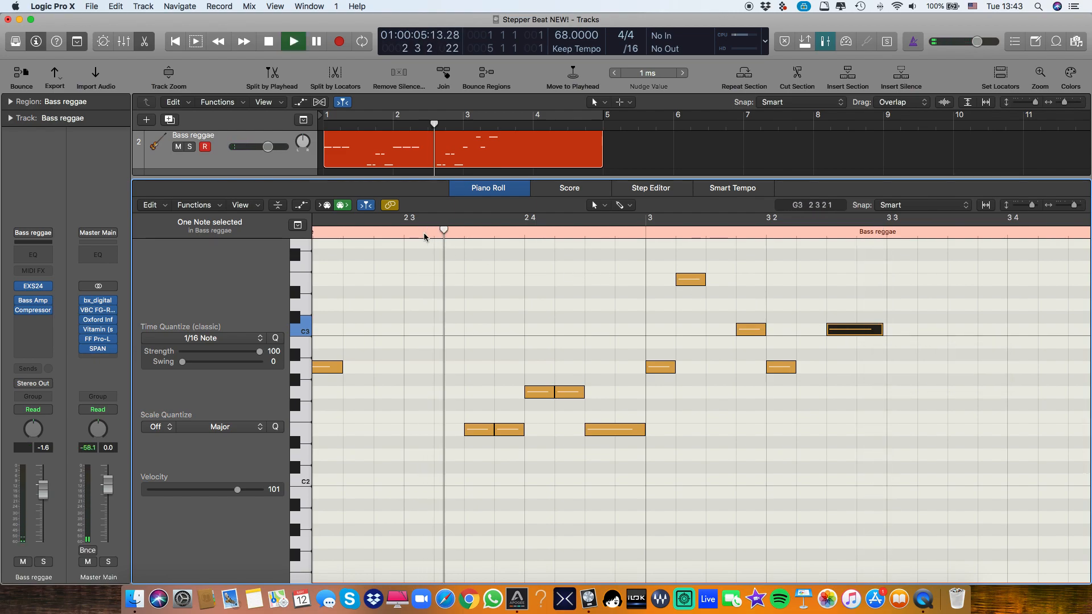
{"action": "key", "text": "super+Left"}
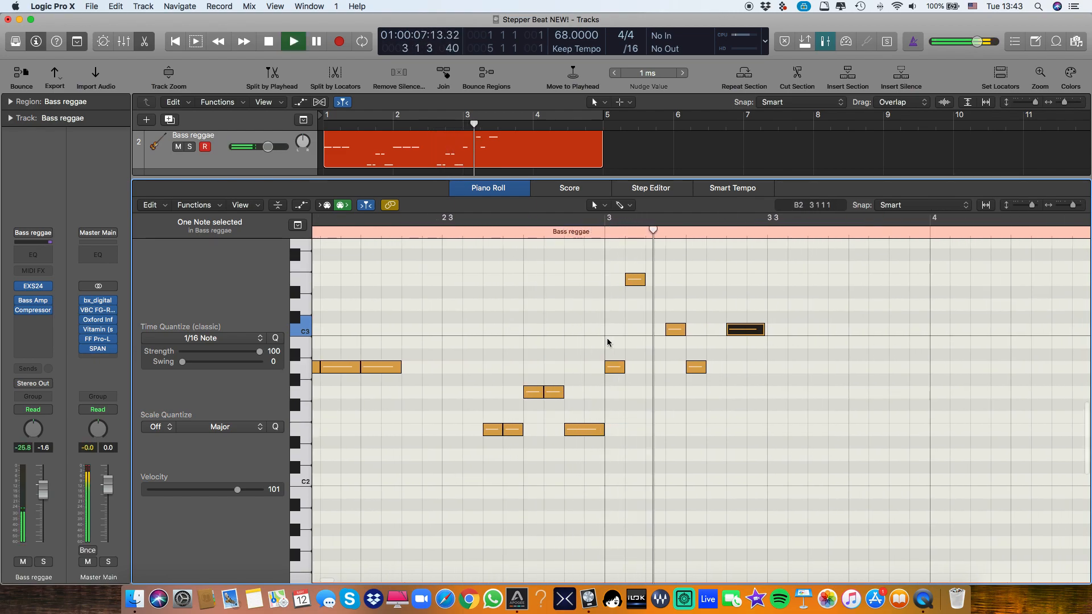
{"action": "key", "text": "space"}
- Copy the closing E2 and G2 notes of bar 2 to bar 3, replace the copied G2 pair with one eighth-note G2, and play it
{"action": "left_click_drag", "start_coordinate": [459, 381], "coordinate": [575, 439]}
{"action": "left_click_drag", "start_coordinate": [499, 434], "coordinate": [825, 431]}
{"action": "left_click_drag", "start_coordinate": [858, 361], "coordinate": [883, 408]}
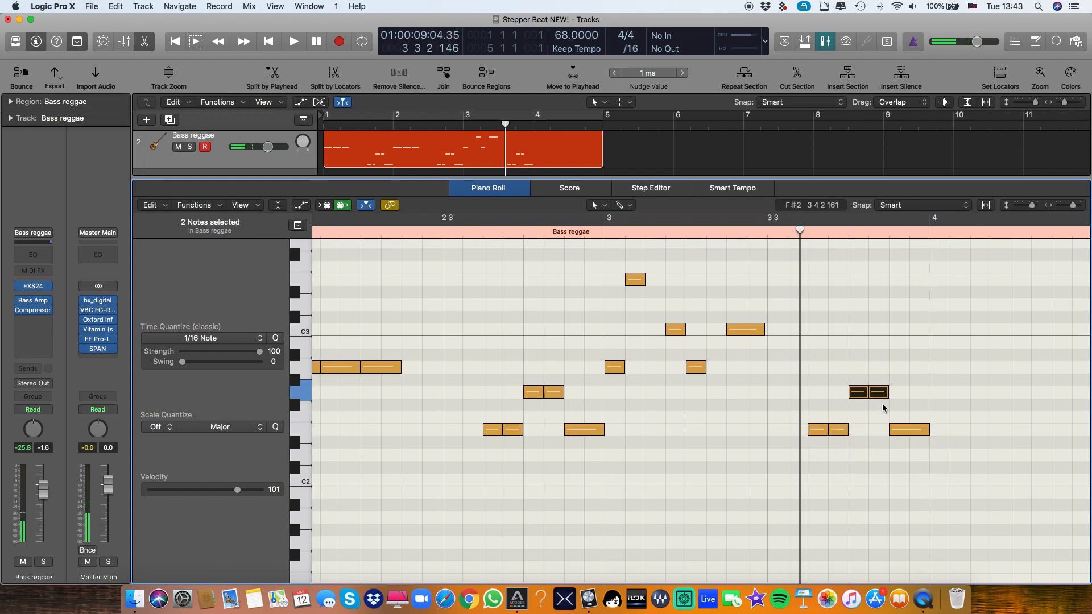
{"action": "left_click_drag", "start_coordinate": [903, 430], "coordinate": [863, 394]}
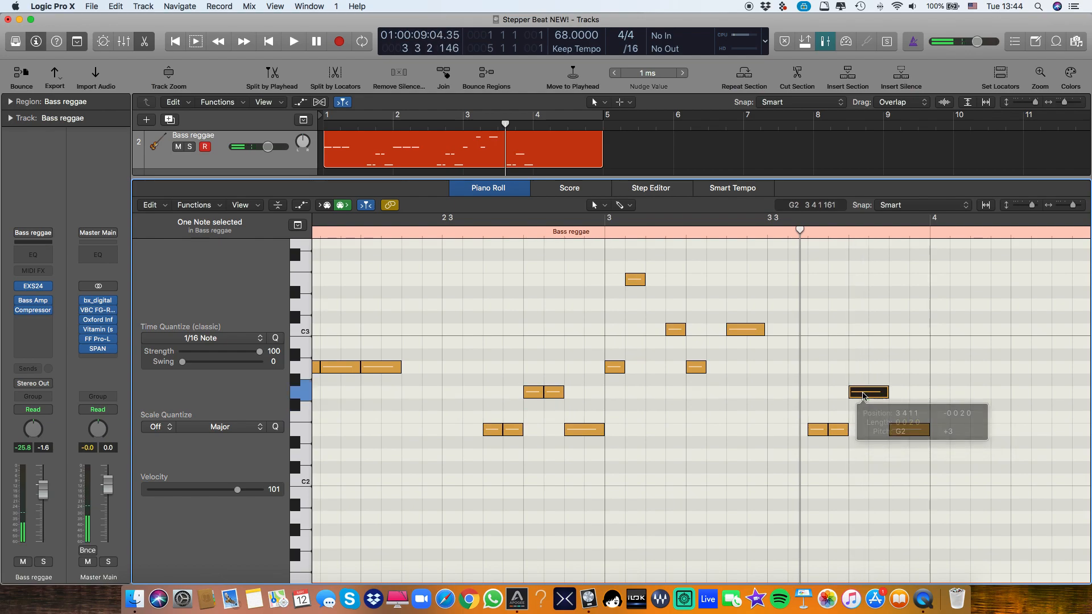
{"action": "left_click", "coordinate": [473, 219]}
{"action": "key", "text": "space"}
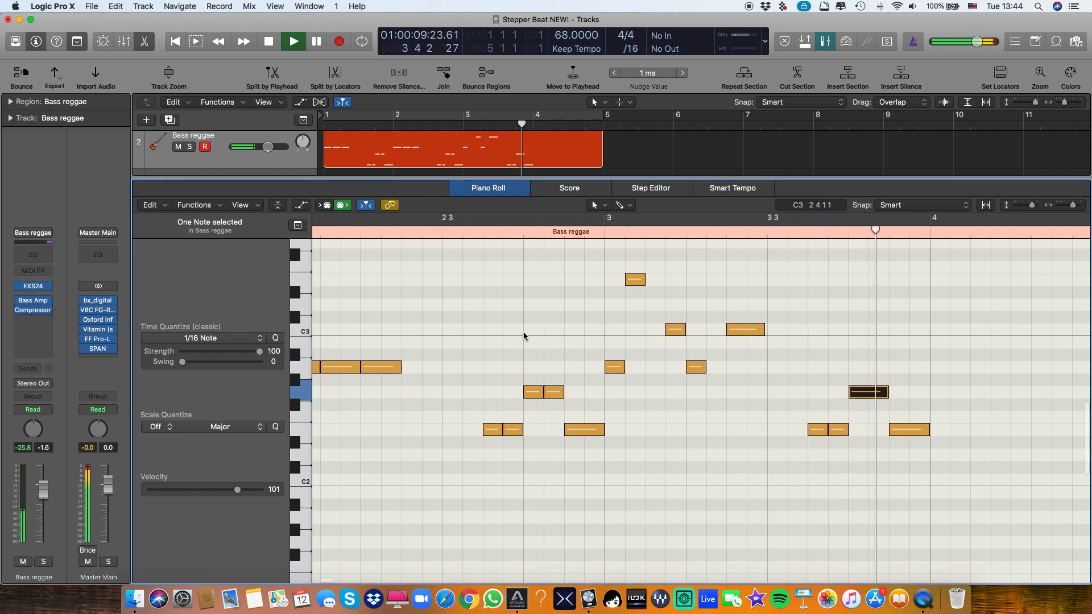
{"action": "key", "text": "space"}
- Copy all eight bass notes of bar 2 to bar 4, starting on its first beat
{"action": "scroll", "coordinate": [767, 336], "scroll_direction": "down", "scroll_amount": 5}
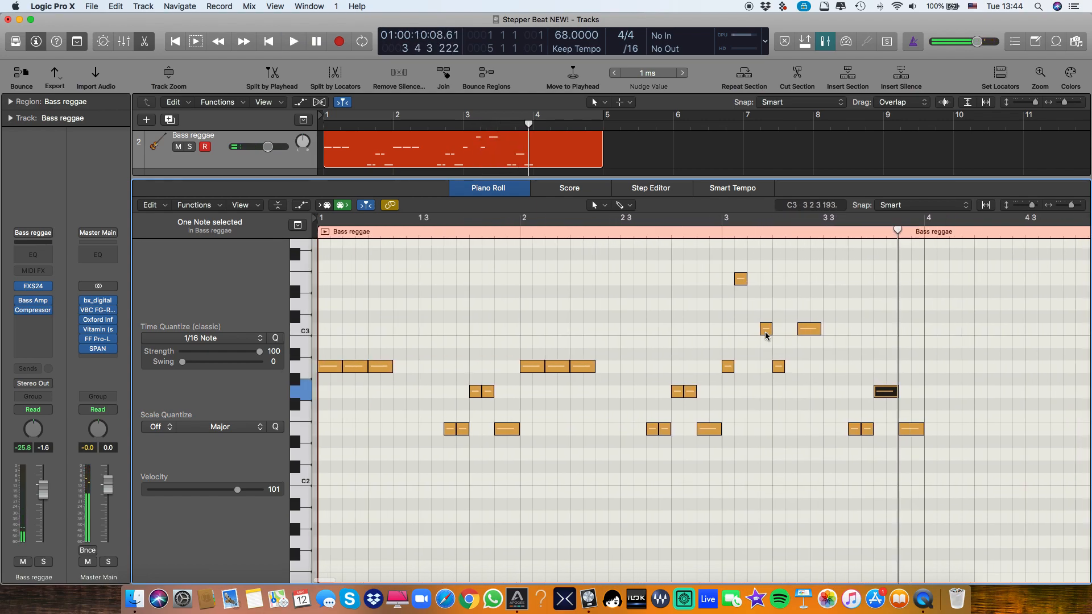
{"action": "left_click_drag", "start_coordinate": [488, 331], "coordinate": [654, 501]}
{"action": "left_click", "coordinate": [619, 307]}
{"action": "left_click_drag", "start_coordinate": [479, 342], "coordinate": [631, 442]}
{"action": "left_click_drag", "start_coordinate": [498, 339], "coordinate": [640, 449]}
{"action": "left_click_drag", "start_coordinate": [496, 371], "coordinate": [829, 367]}
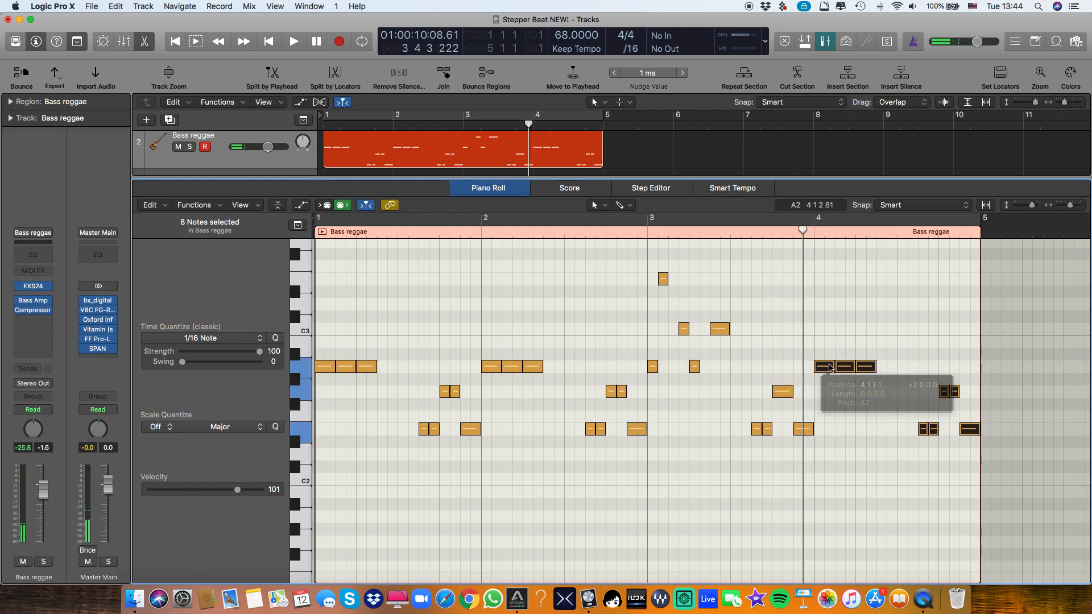
- Raise the last five notes of bar 4 by one octave and play the end of the bass line
{"action": "left_click_drag", "start_coordinate": [909, 353], "coordinate": [971, 297]}
{"action": "scroll", "coordinate": [969, 295], "scroll_direction": "up", "scroll_amount": 3}
{"action": "left_click_drag", "start_coordinate": [971, 372], "coordinate": [971, 364]}
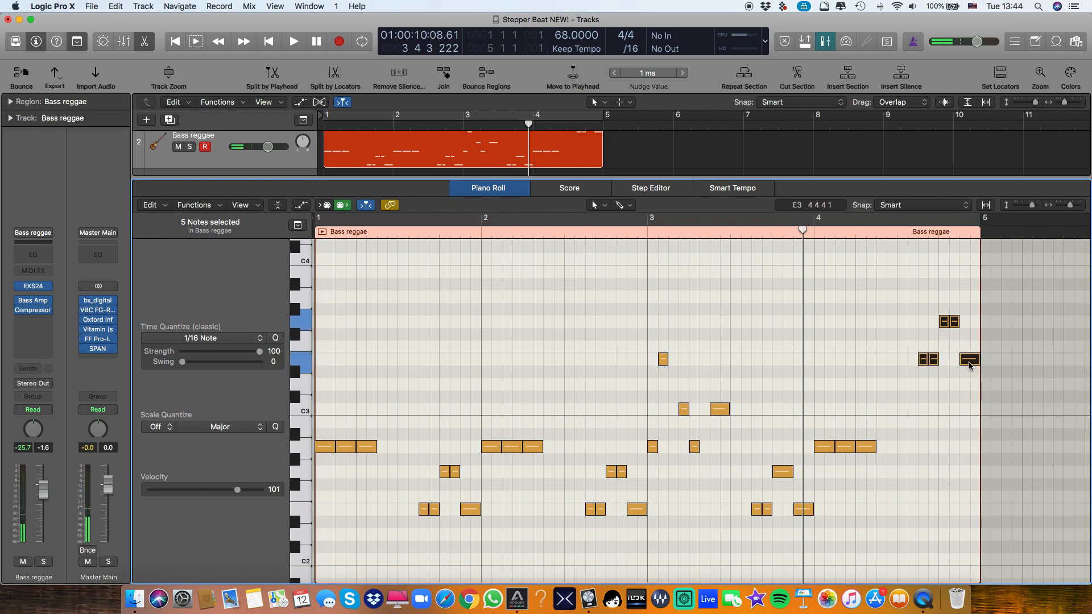
{"action": "double_click", "coordinate": [765, 236]}
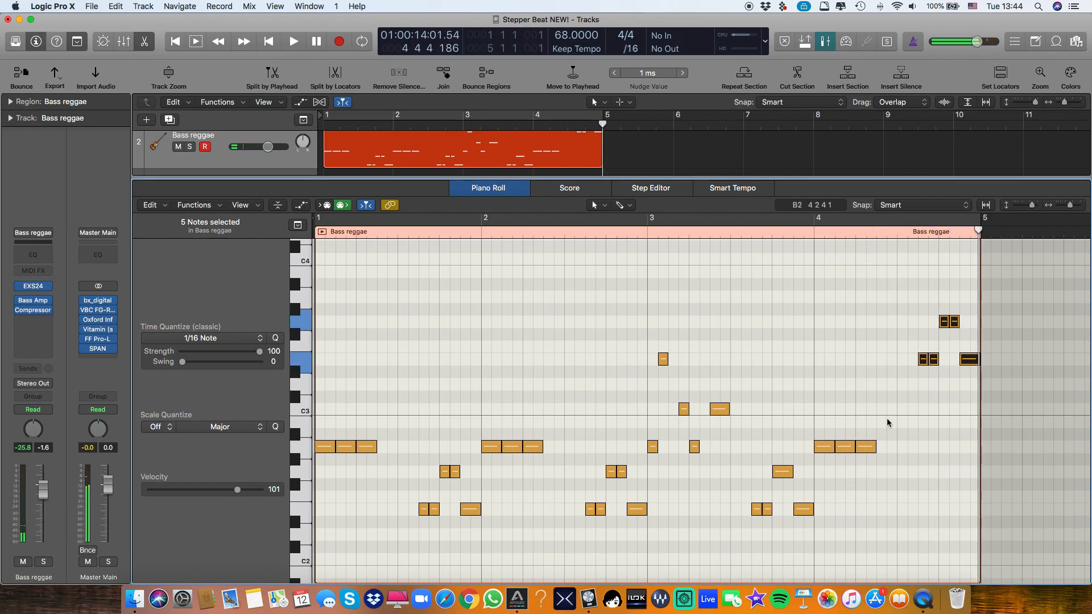
- Copy the four-bar bass region from the Bass reggae track to the Bass Trillian track and check the selected patch in the Trilian browser
{"action": "key", "text": "e"}
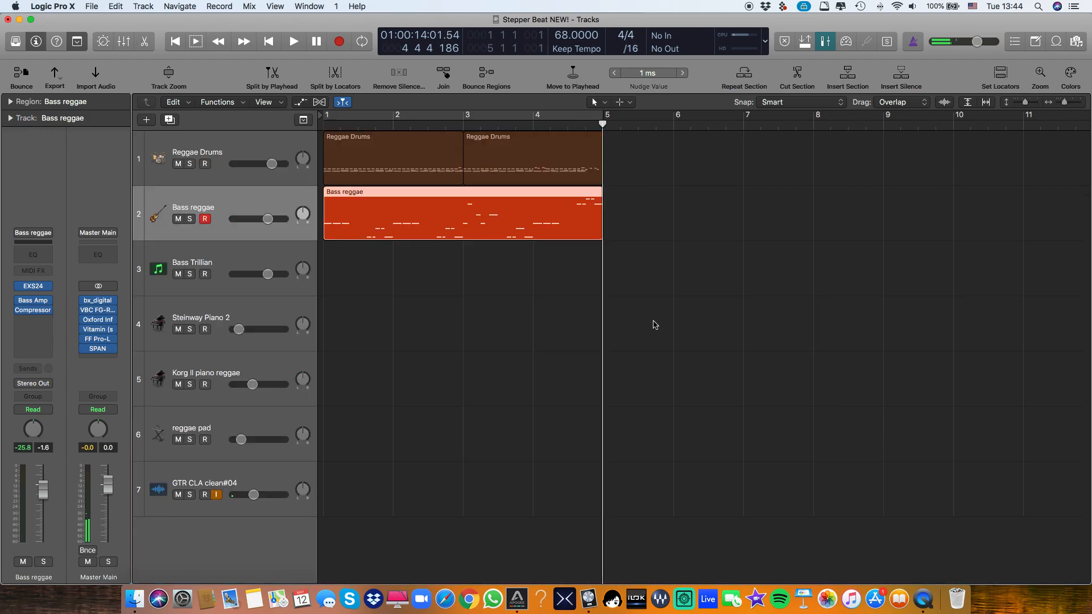
{"action": "left_click_drag", "start_coordinate": [393, 217], "coordinate": [395, 267]}
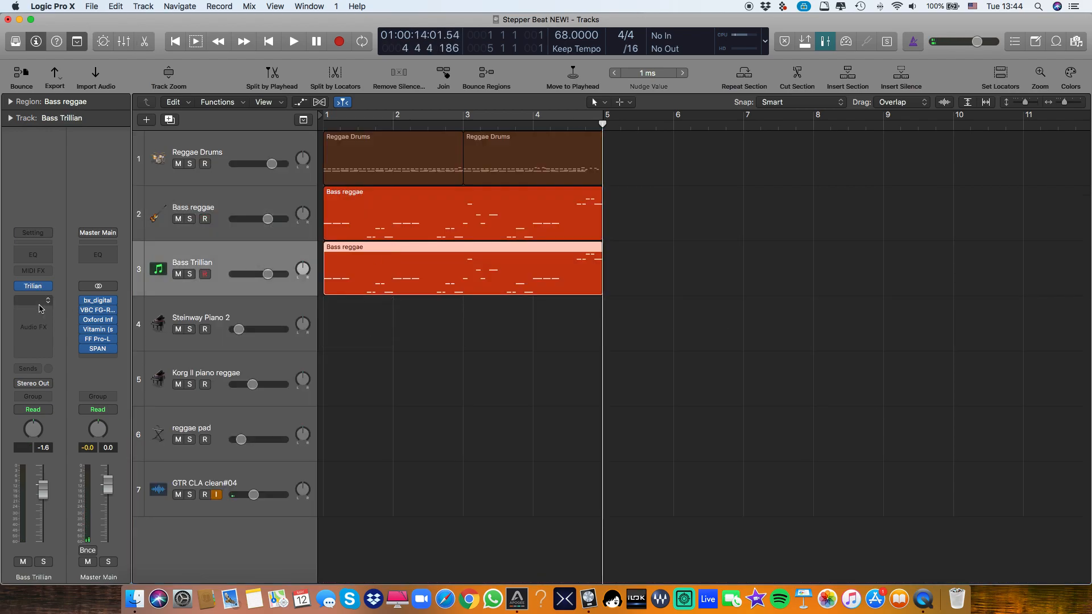
{"action": "left_click", "coordinate": [31, 288]}
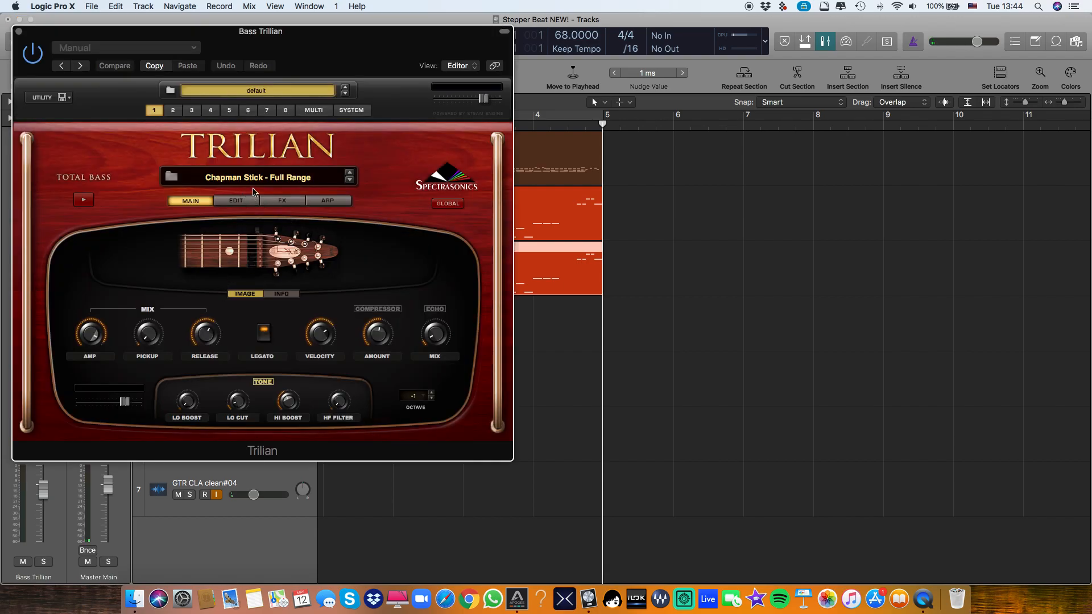
{"action": "left_click", "coordinate": [263, 175]}
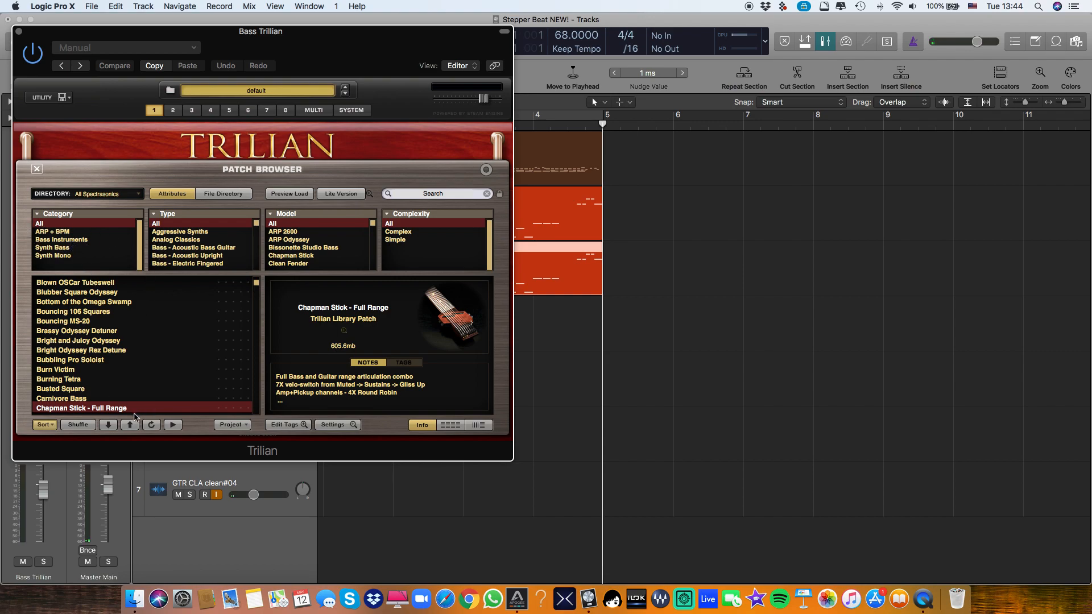
{"action": "left_click", "coordinate": [19, 32]}
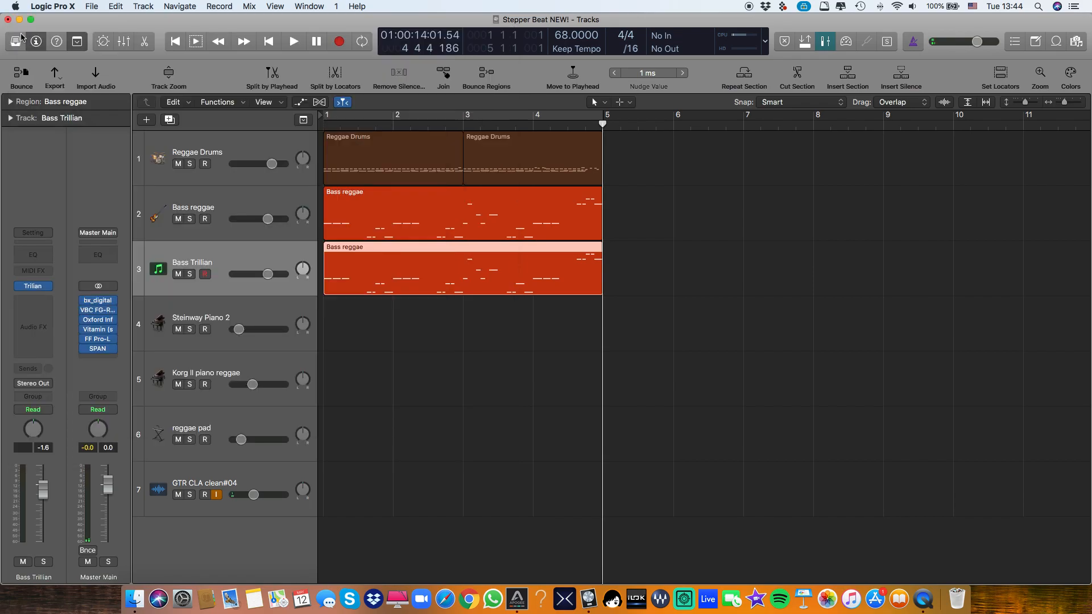
- Play the arrangement from the start and lower the Bass Trillian track's volume to -13.6 dB
{"action": "key", "text": "Return"}
{"action": "key", "text": "space"}
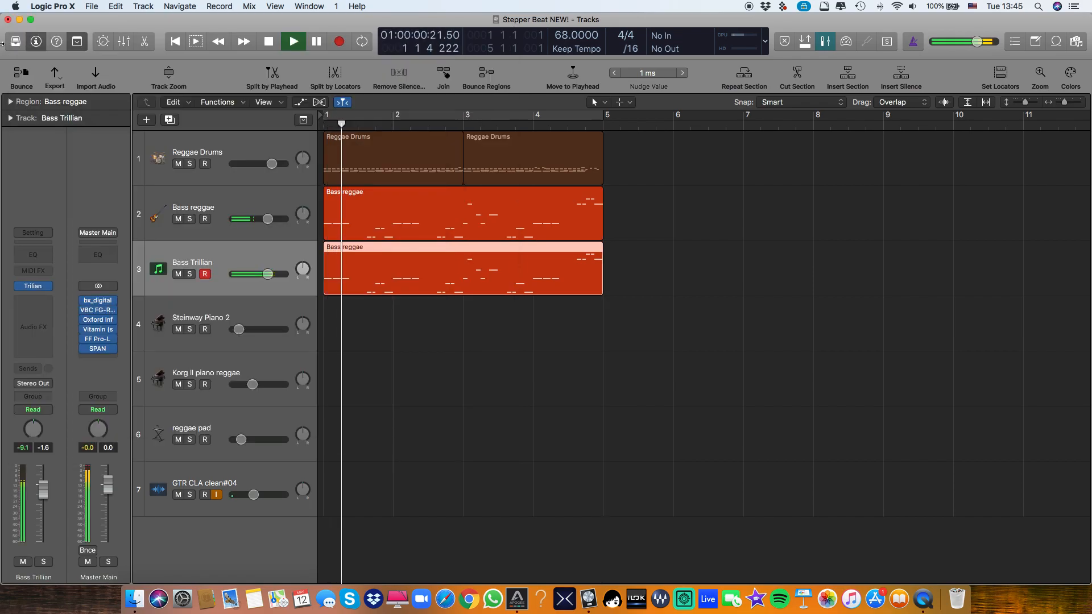
{"action": "left_click_drag", "start_coordinate": [267, 274], "coordinate": [249, 274]}
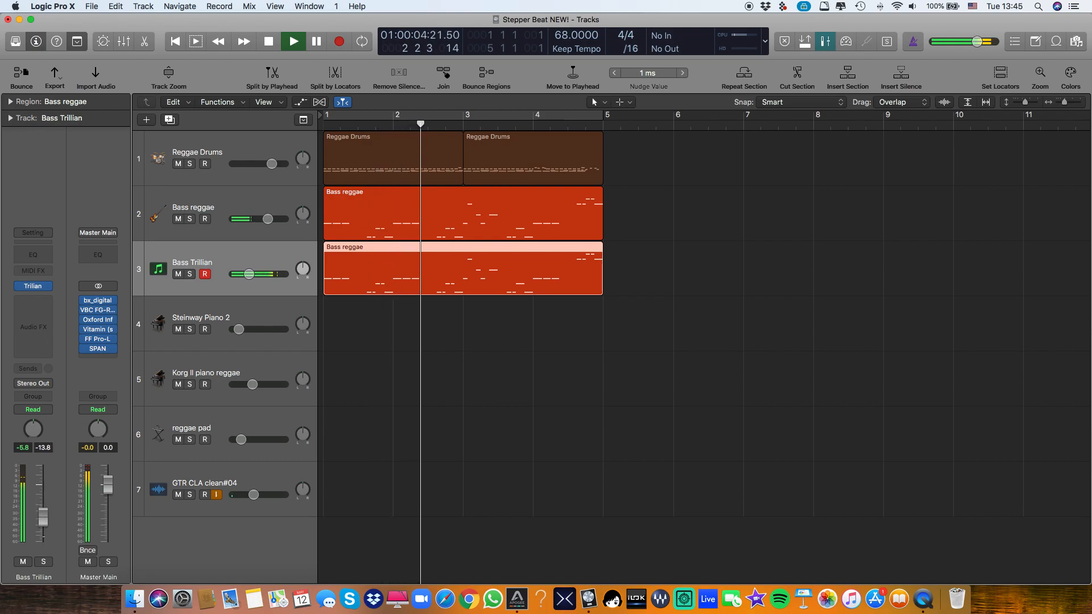
{"action": "left_click_drag", "start_coordinate": [249, 273], "coordinate": [251, 273]}
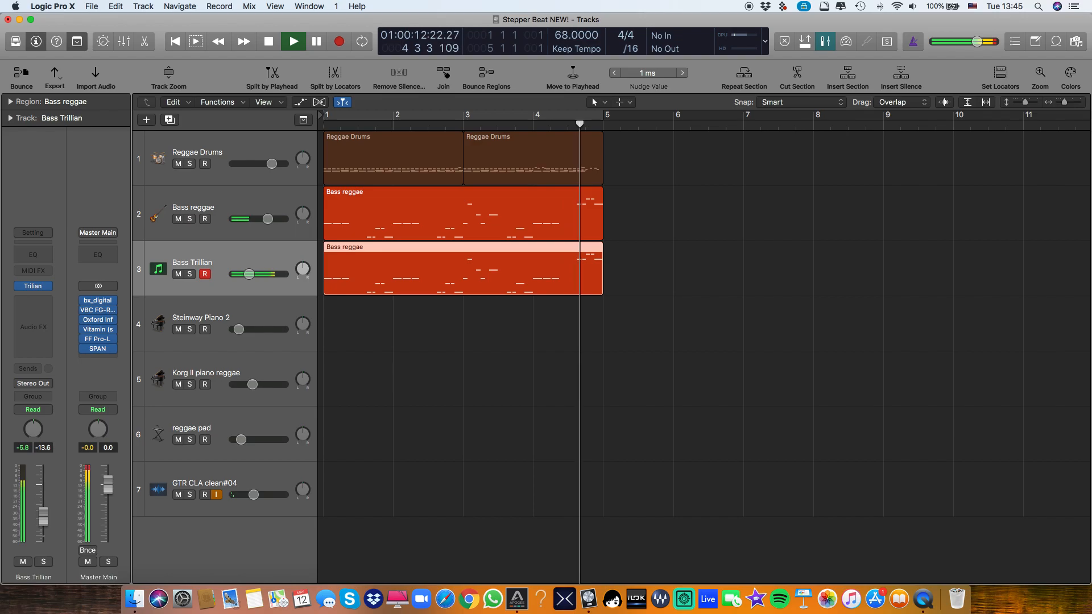
{"action": "key", "text": "space"}
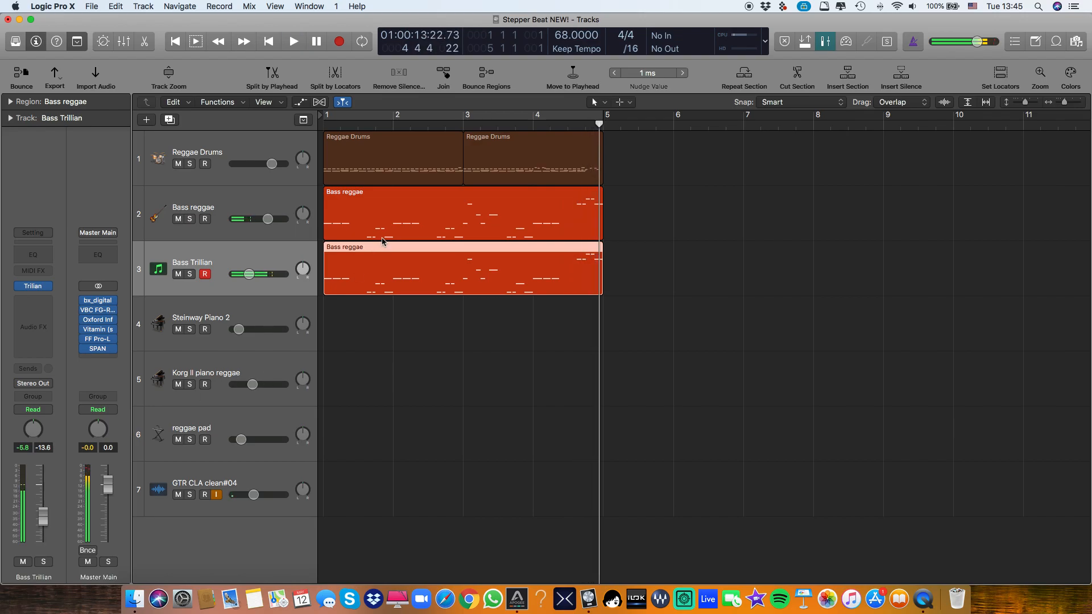
- Transpose all notes in the Bass Trillian region down one octave in the Piano Roll, then close the editor
{"action": "double_click", "coordinate": [391, 268]}
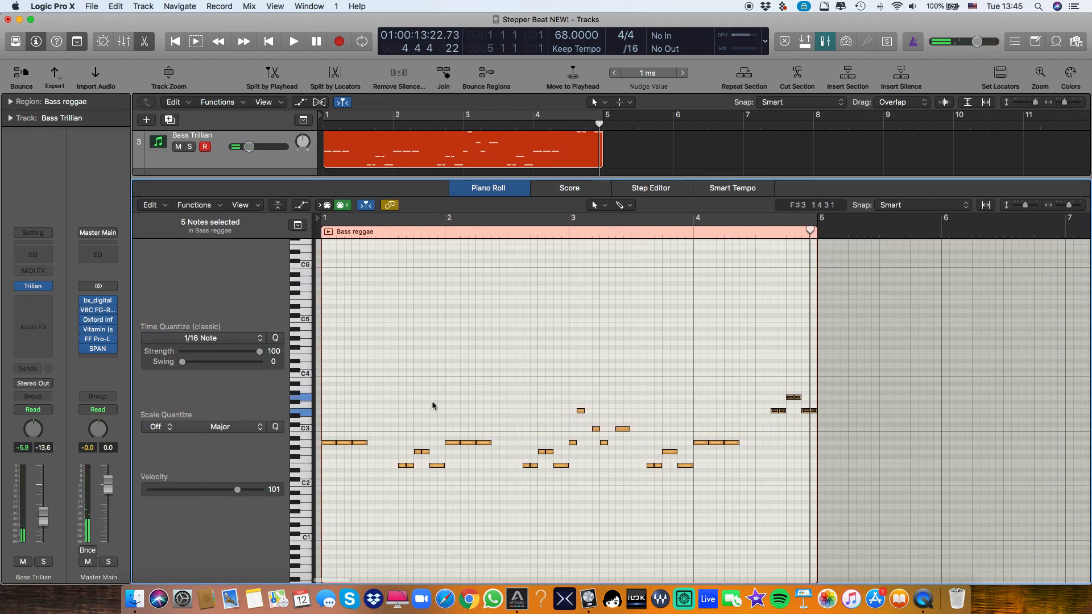
{"action": "key", "text": "super+a"}
{"action": "key", "text": "super+Right"}
{"action": "key", "text": "super+Right"}
{"action": "key", "text": "super+Right"}
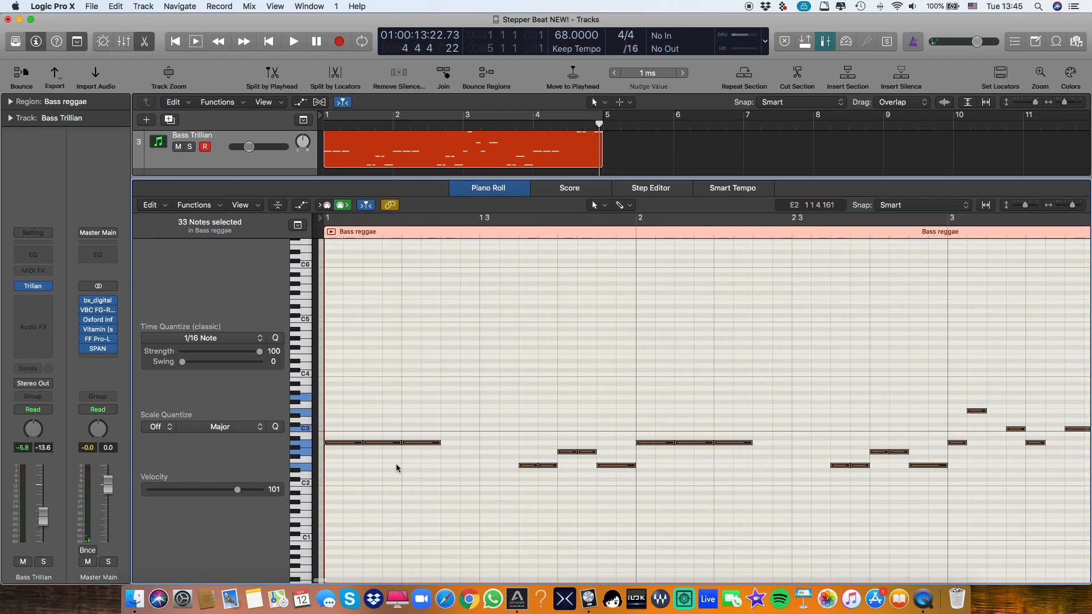
{"action": "key", "text": "Return"}
{"action": "left_click_drag", "start_coordinate": [339, 444], "coordinate": [344, 501]}
{"action": "key", "text": "p"}
- Play both bass tracks with the drums from the start and set the Bass Trillian track's volume to -10.6 dB
{"action": "key", "text": "space"}
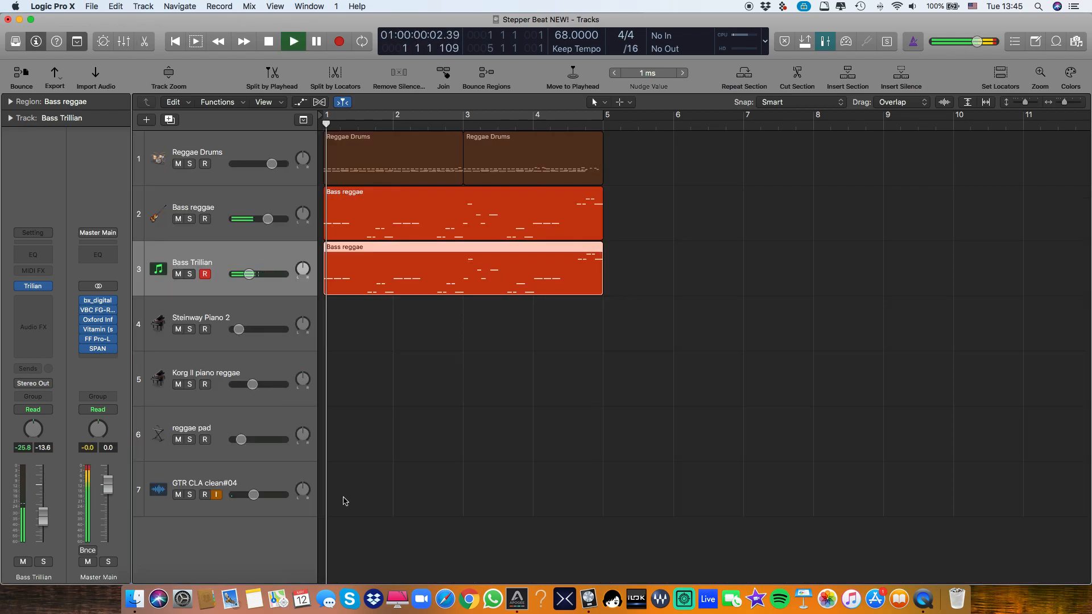
{"action": "left_click", "coordinate": [239, 208]}
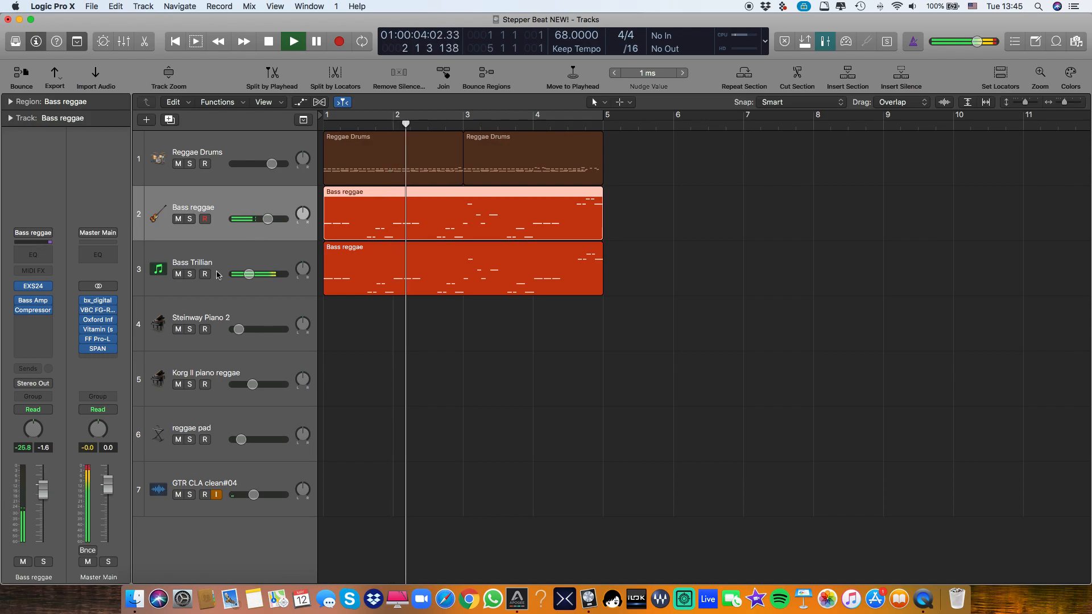
{"action": "key", "text": "Down"}
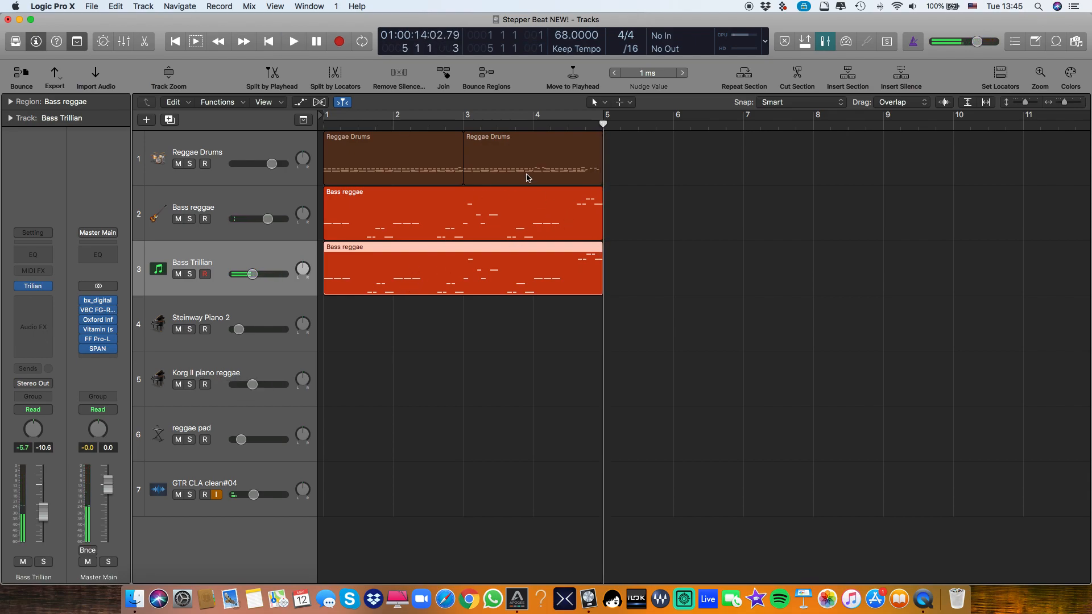
- Turn on the cycle over bars 1 to 4, then create an empty one-bar region on the Steinway Piano 2 track and open its Piano Roll
{"action": "left_click", "coordinate": [465, 114]}
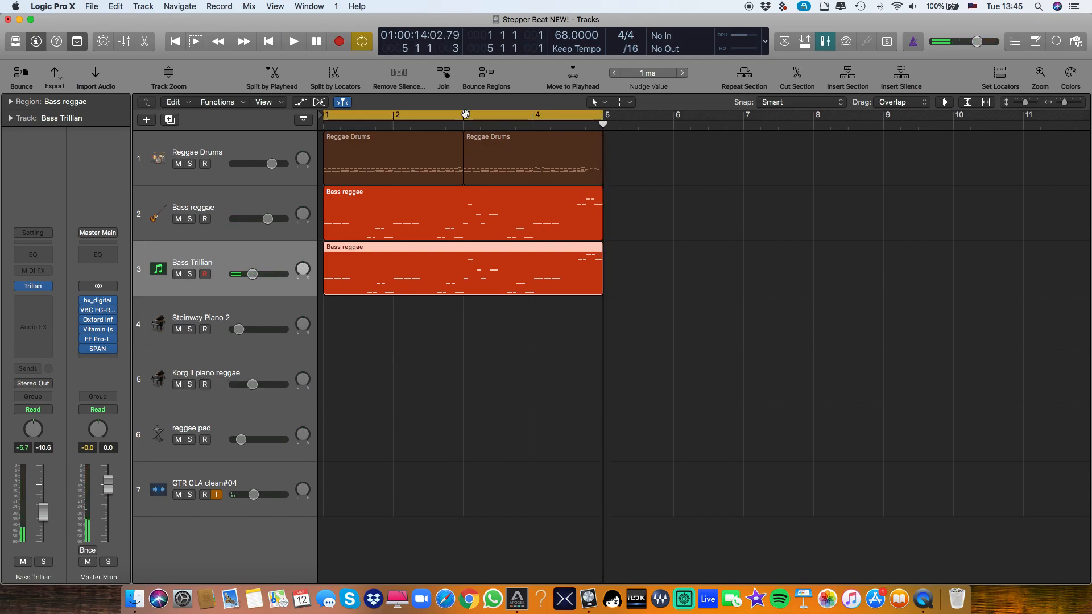
{"action": "left_click", "coordinate": [359, 334], "text": "ctrl+alt"}
{"action": "left_click", "coordinate": [232, 304]}
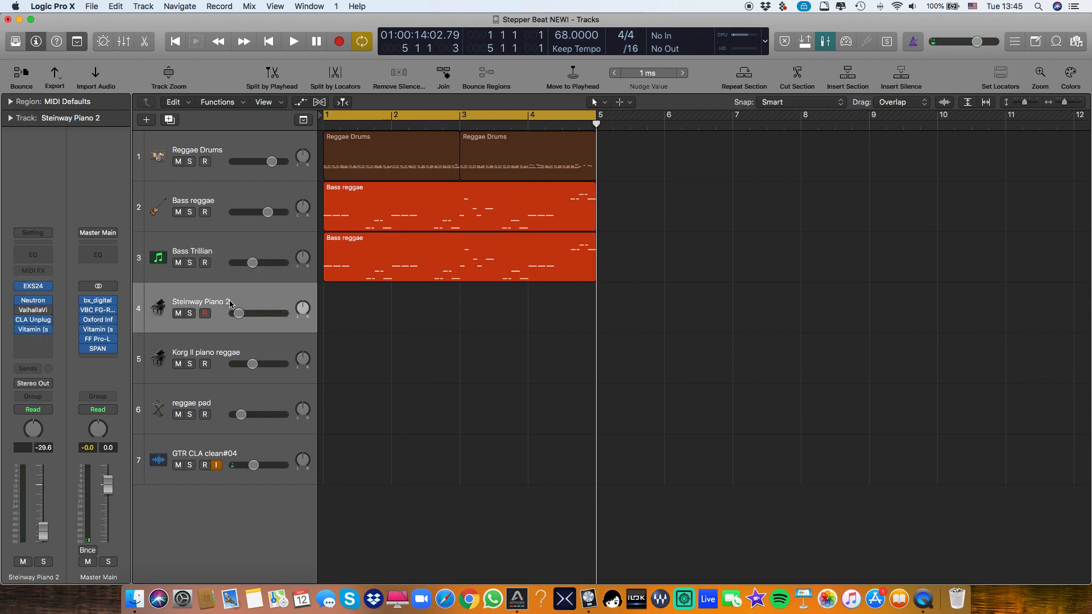
{"action": "right_click", "coordinate": [350, 302]}
{"action": "left_click", "coordinate": [362, 302]}
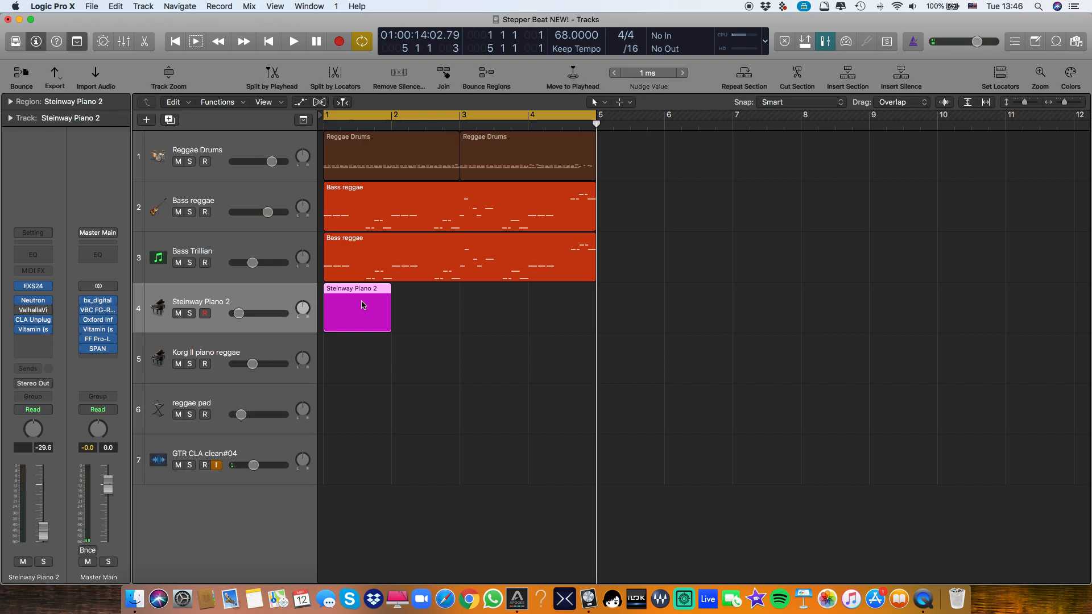
{"action": "double_click", "coordinate": [363, 318]}
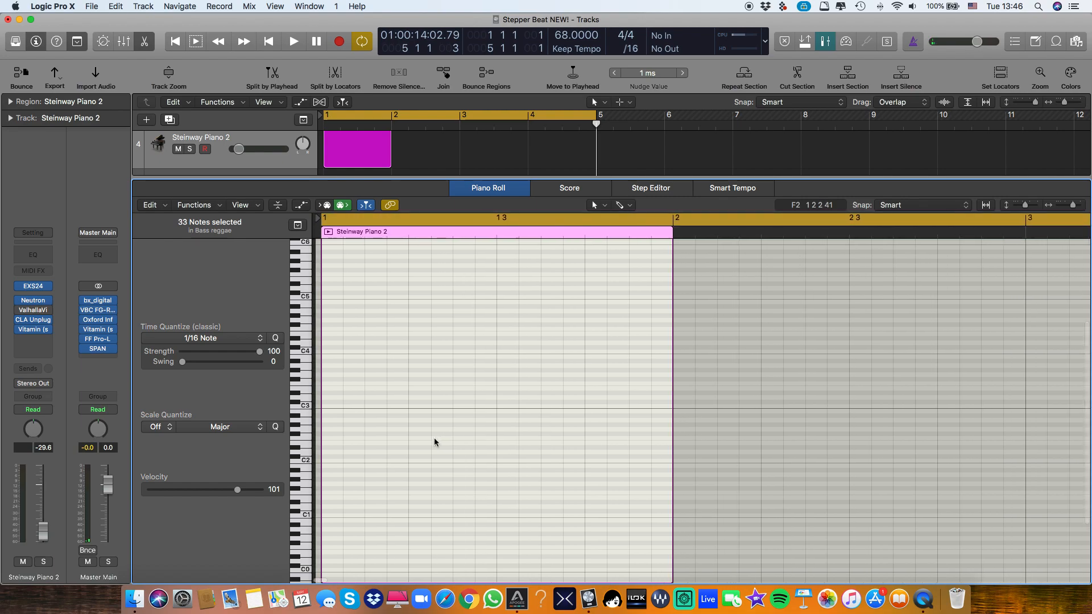
- Build a C3, E3 and A3 chord on the first offbeat of the piano region and set the track's volume to -13.8 dB
{"action": "key", "text": "t"}
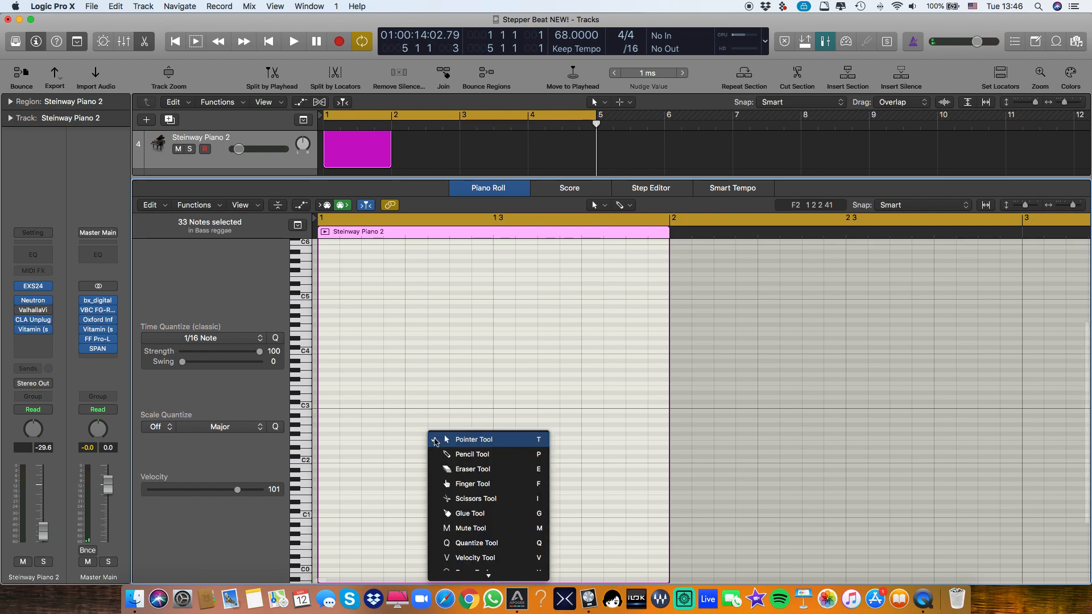
{"action": "key", "text": "p"}
{"action": "left_click", "coordinate": [371, 458]}
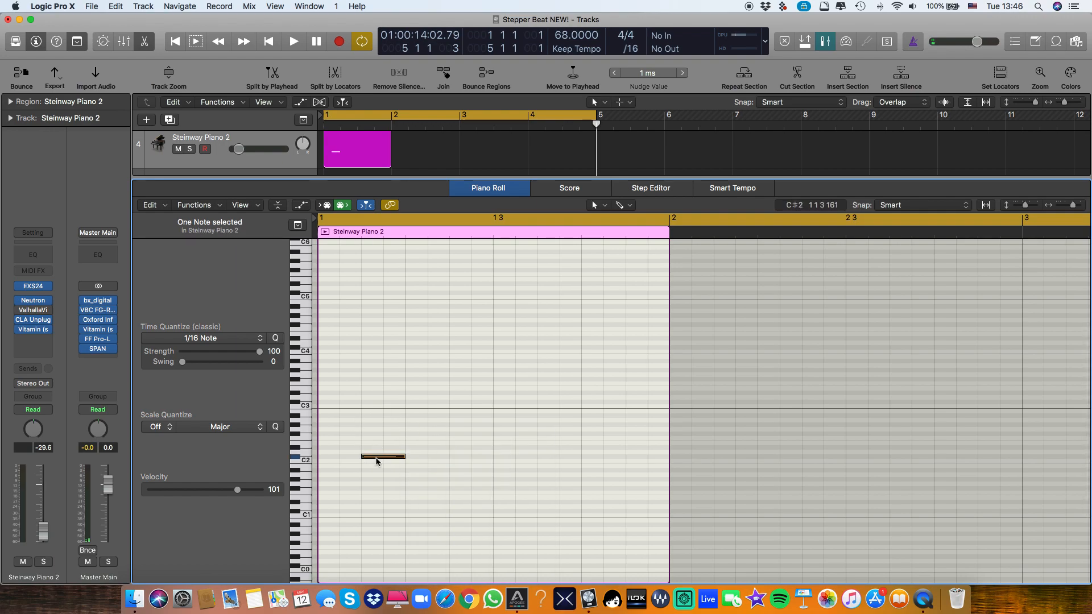
{"action": "left_click_drag", "start_coordinate": [377, 456], "coordinate": [379, 408]}
{"action": "left_click", "coordinate": [377, 402]}
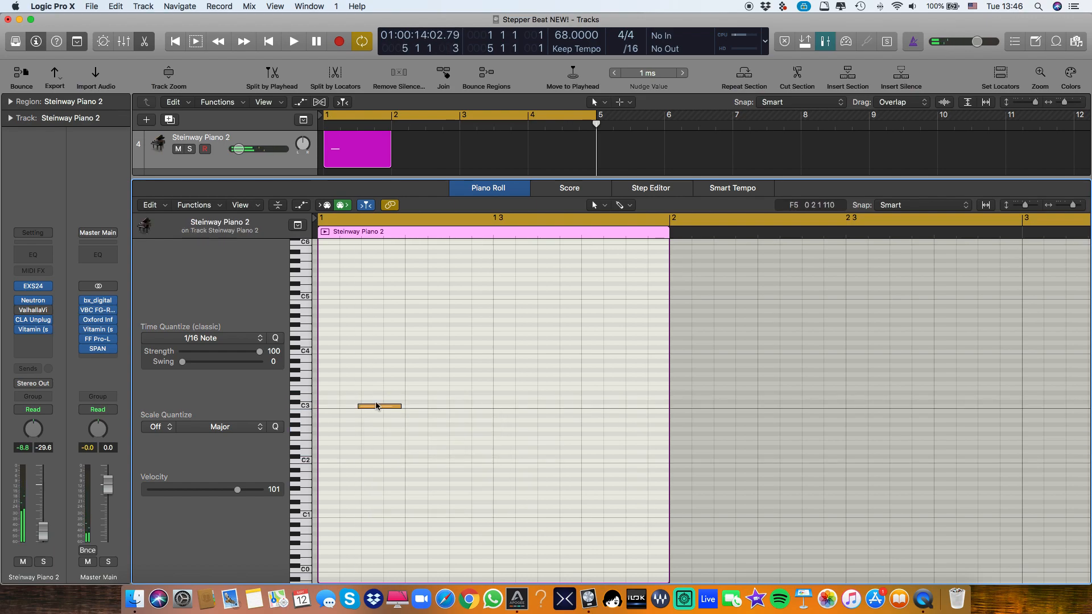
{"action": "left_click_drag", "start_coordinate": [45, 529], "coordinate": [45, 509]}
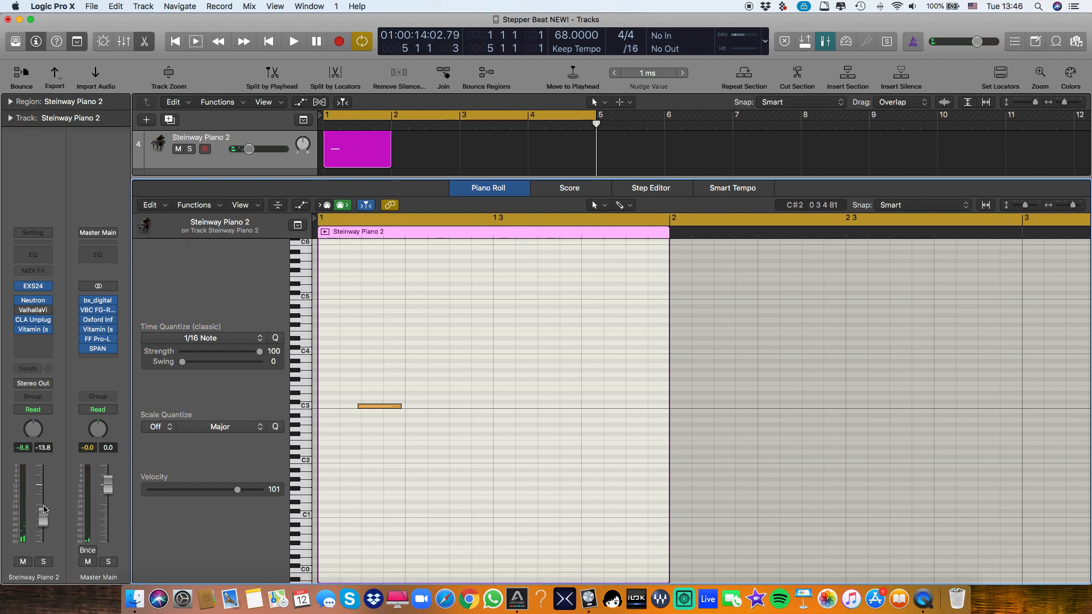
{"action": "mouse_move", "coordinate": [380, 407]}
{"action": "left_mouse_down"}
{"action": "mouse_move", "coordinate": [384, 371]}
{"action": "mouse_move", "coordinate": [386, 415]}
{"action": "left_mouse_up"}
{"action": "scroll", "coordinate": [386, 408], "scroll_direction": "down", "scroll_amount": 1}
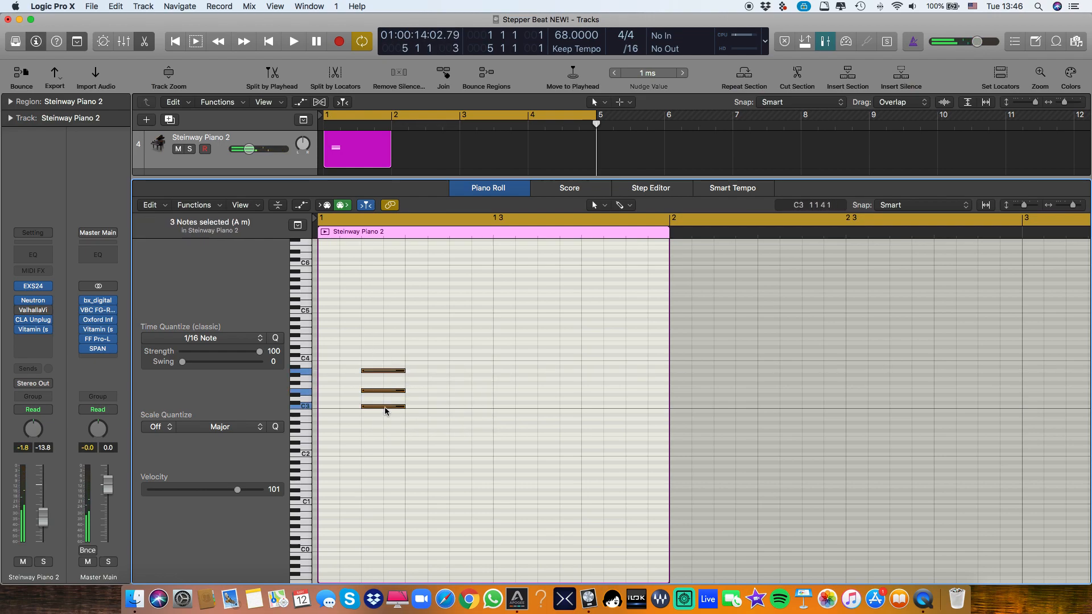
- Shorten the chord to a sixteenth note and copy it to the offbeats of beats 2, 3 and 4
{"action": "left_click_drag", "start_coordinate": [396, 410], "coordinate": [484, 410]}
{"action": "left_click_drag", "start_coordinate": [466, 327], "coordinate": [381, 410]}
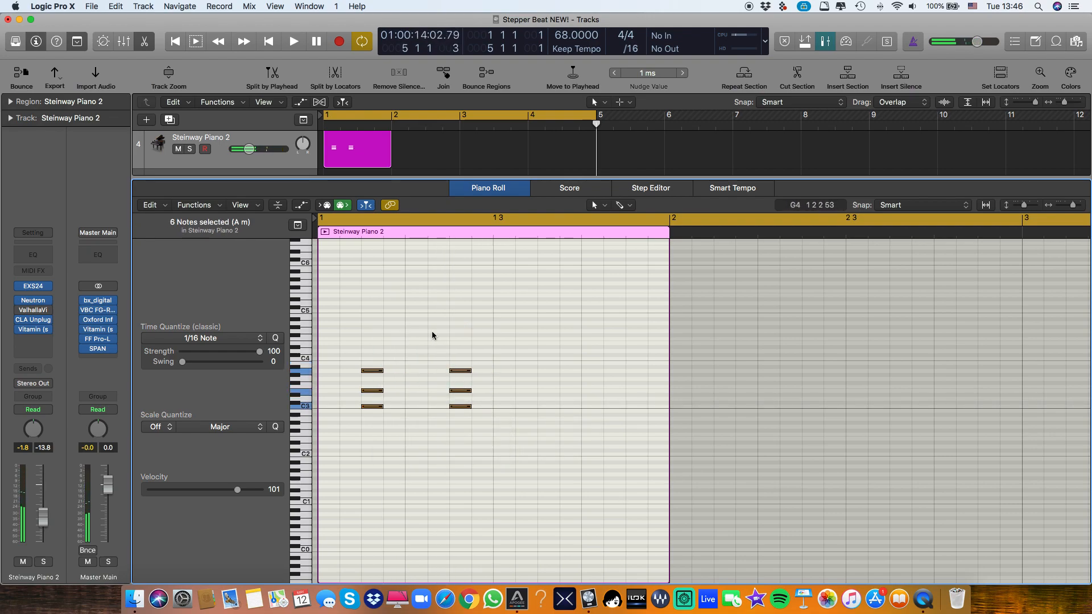
{"action": "left_click_drag", "start_coordinate": [363, 340], "coordinate": [511, 471]}
{"action": "left_click_drag", "start_coordinate": [379, 410], "coordinate": [556, 409]}
{"action": "left_click", "coordinate": [569, 445]}
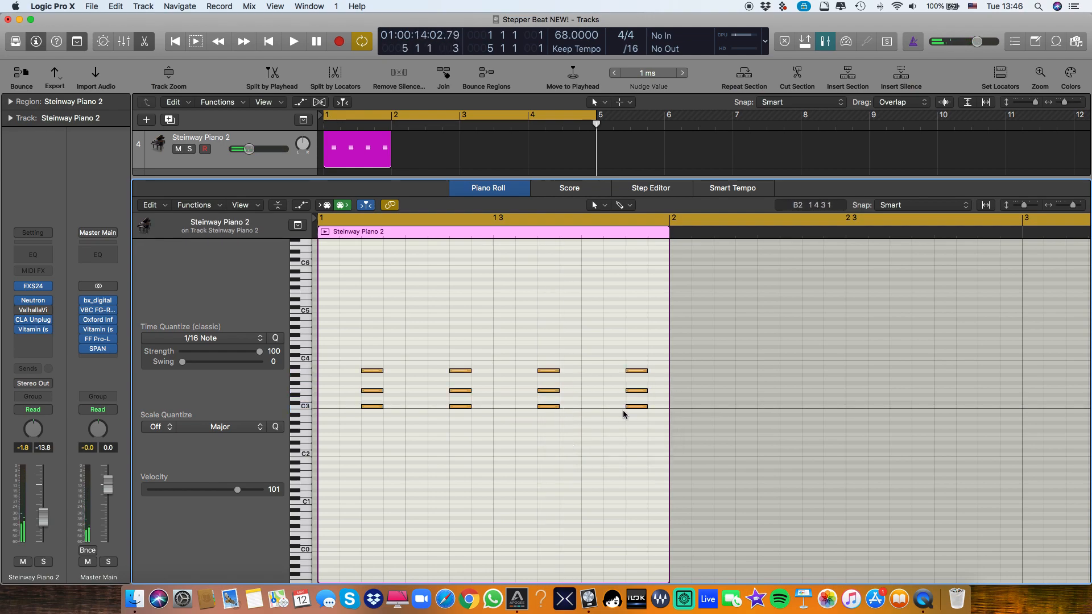
- Change the chords on beats 3 and 4 by lowering the bottom notes to B2 and the top notes to G3
{"action": "left_click_drag", "start_coordinate": [638, 423], "coordinate": [557, 413]}
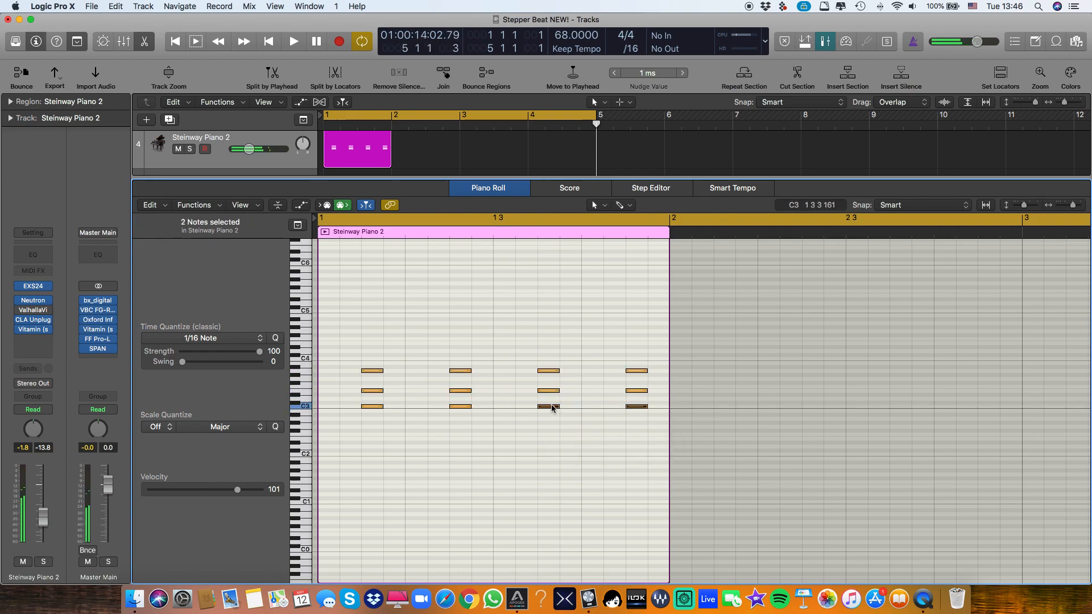
{"action": "left_click", "coordinate": [552, 407]}
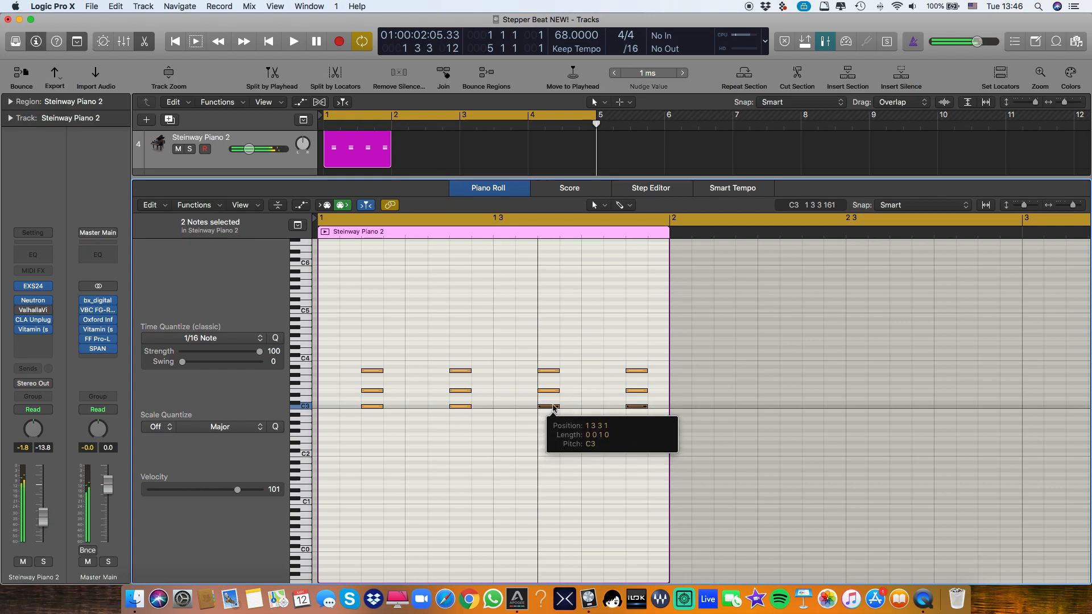
{"action": "left_click_drag", "start_coordinate": [531, 344], "coordinate": [641, 379]}
{"action": "left_click_drag", "start_coordinate": [553, 372], "coordinate": [554, 381]}
{"action": "left_click", "coordinate": [635, 397]}
{"action": "left_click_drag", "start_coordinate": [646, 420], "coordinate": [547, 413]}
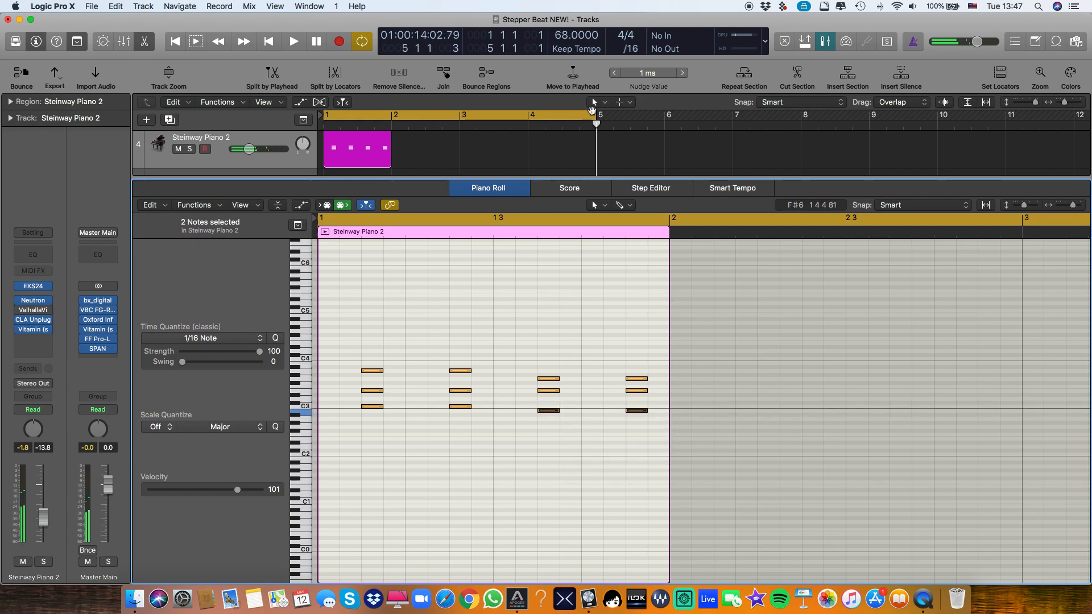
- Shorten the cycle range to bar 1 and play the piano chords with the drums and bass
{"action": "left_click_drag", "start_coordinate": [596, 119], "coordinate": [391, 121]}
{"action": "key", "text": "space"}
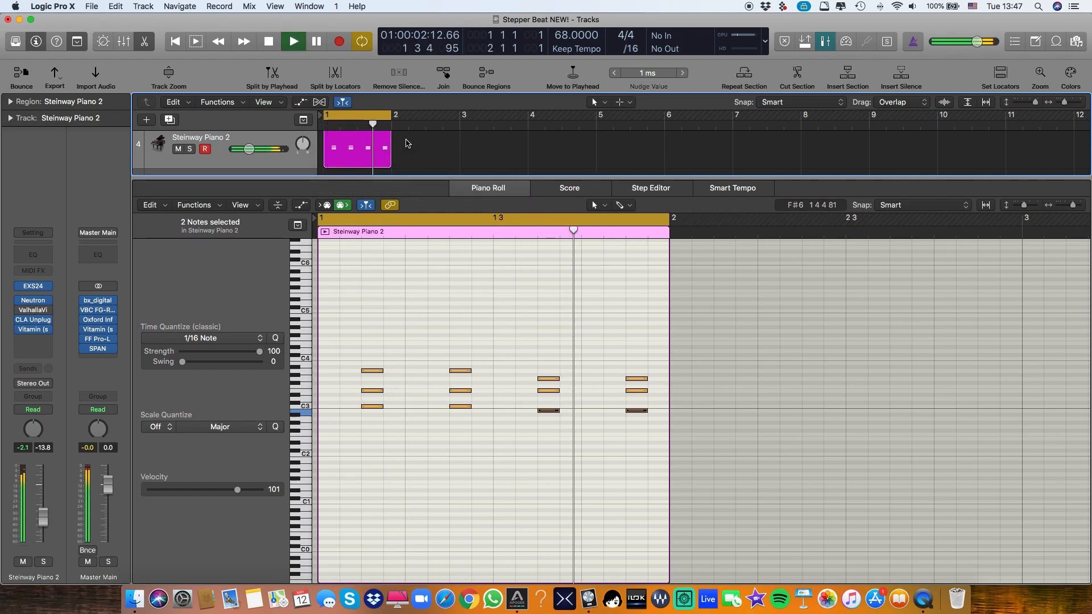
{"action": "key", "text": "space"}
- Shorten all twelve piano notes slightly, replay the bar and set the Steinway Piano 2 track's volume to -12.6 dB
{"action": "left_click_drag", "start_coordinate": [649, 440], "coordinate": [357, 345]}
{"action": "left_click_drag", "start_coordinate": [383, 407], "coordinate": [376, 408]}
{"action": "key", "text": "space"}
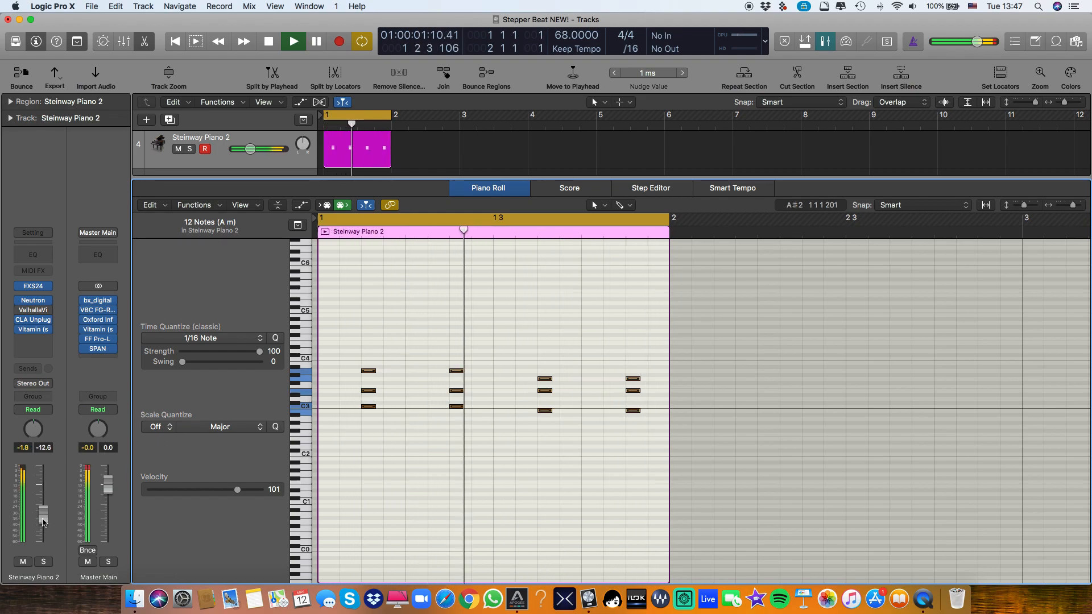
{"action": "key", "text": "space"}
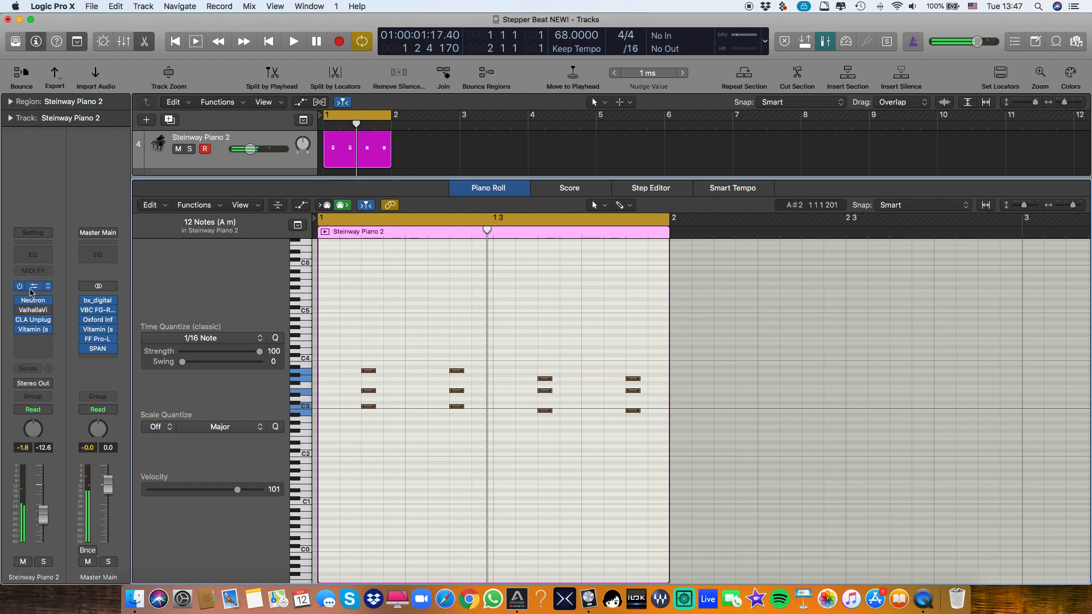
- Inspect the Steinway Piano 2 track's EXS24 instrument and its Neutron, CLA Unplugged and Vitamin effect settings
{"action": "left_click", "coordinate": [30, 290]}
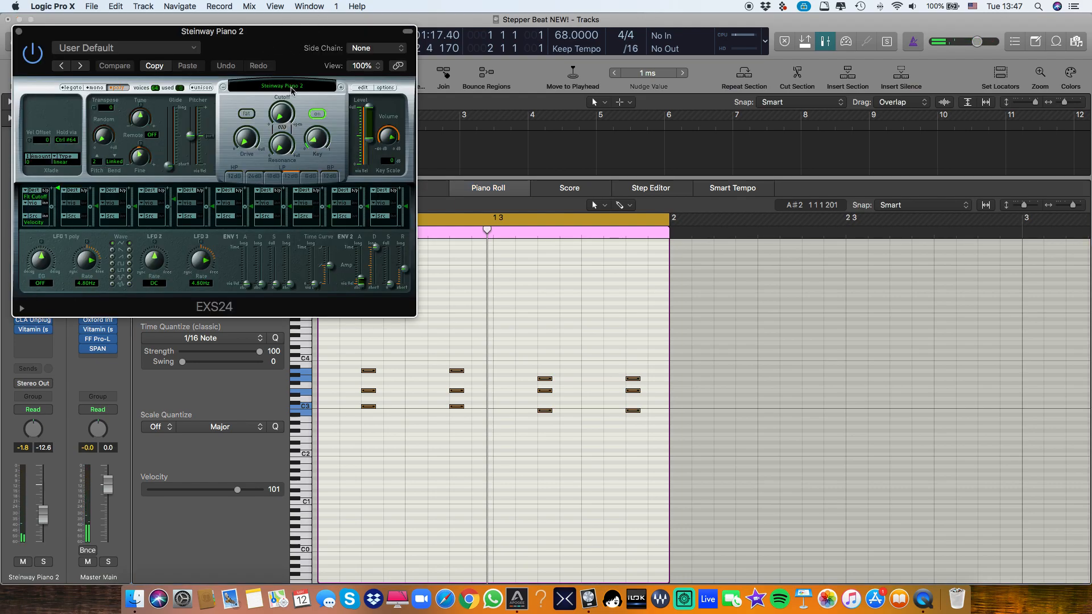
{"action": "left_click", "coordinate": [19, 32]}
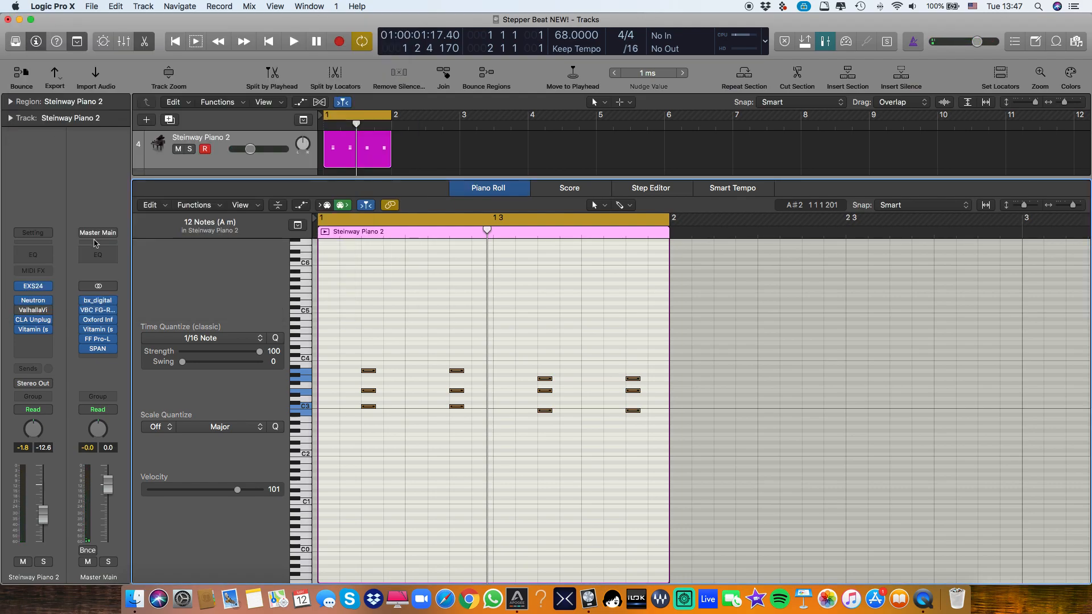
{"action": "mouse_move", "coordinate": [36, 305]}
{"action": "left_click", "coordinate": [35, 305]}
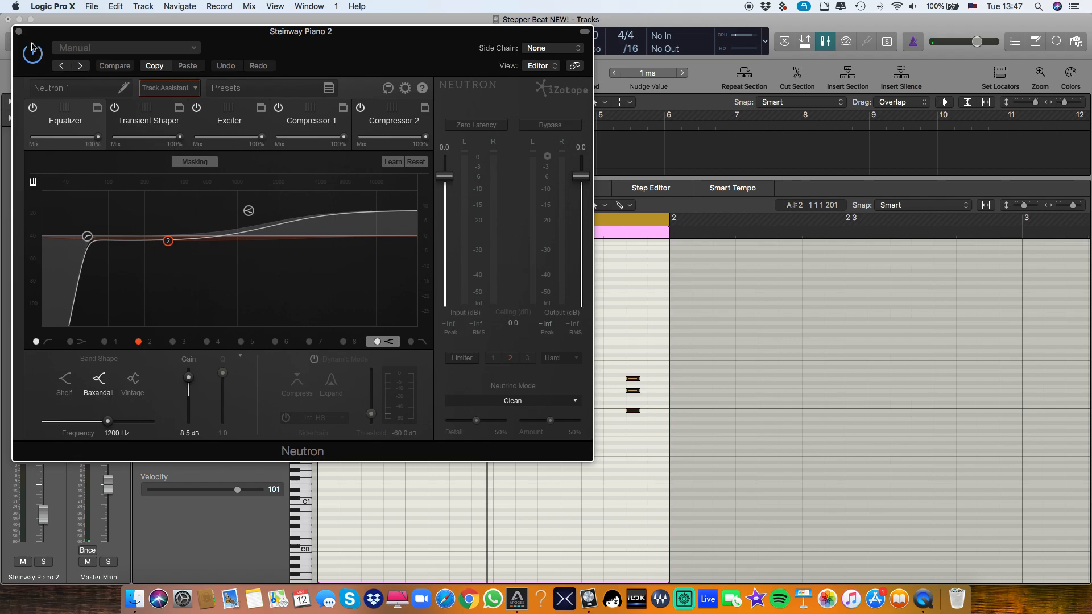
{"action": "left_click", "coordinate": [19, 32]}
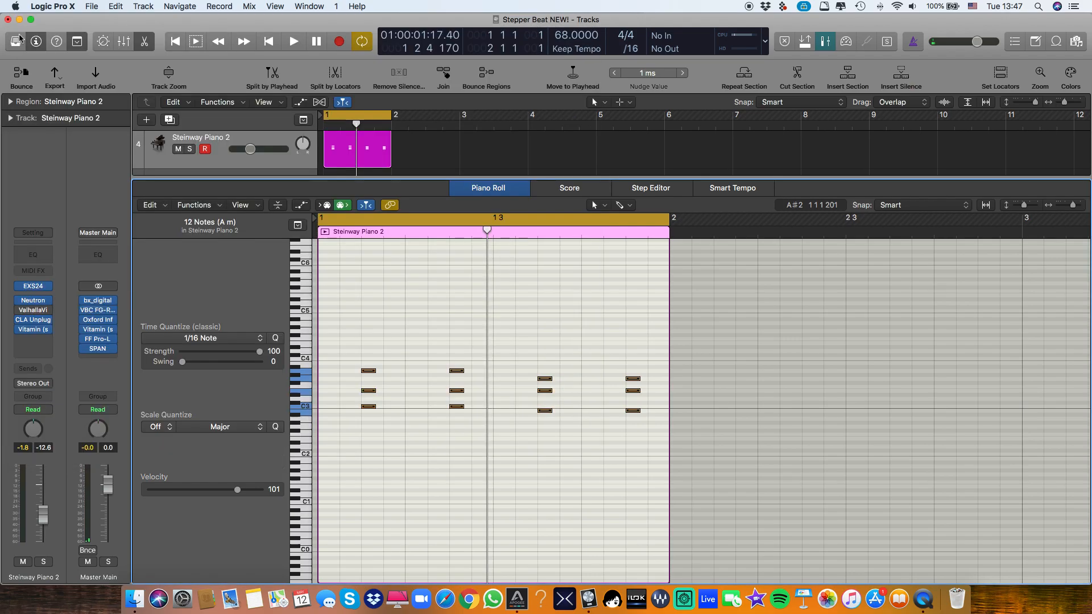
{"action": "left_click", "coordinate": [33, 321]}
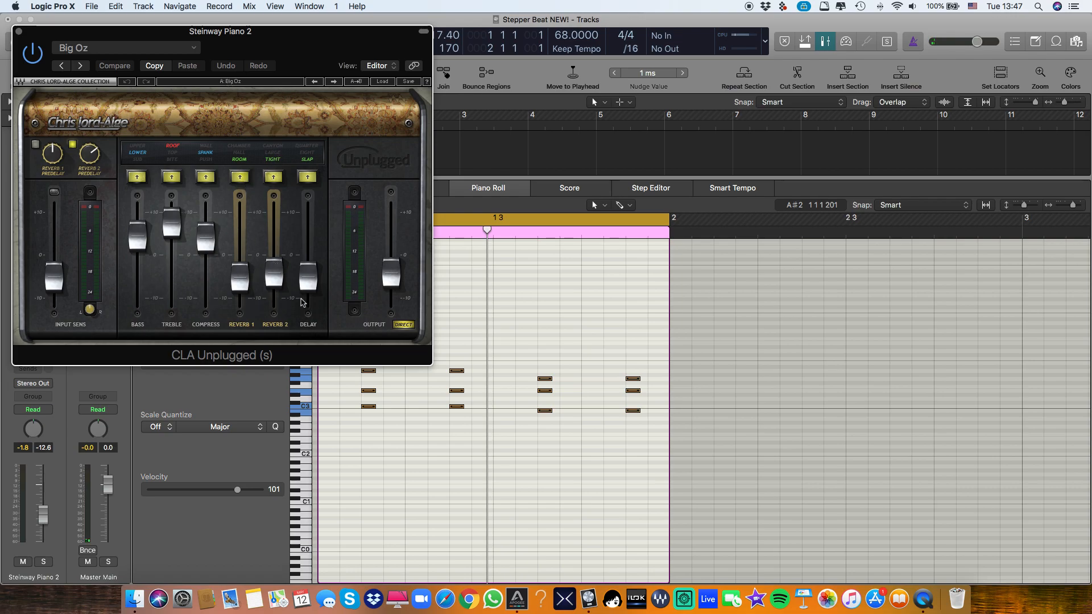
{"action": "left_click", "coordinate": [18, 32]}
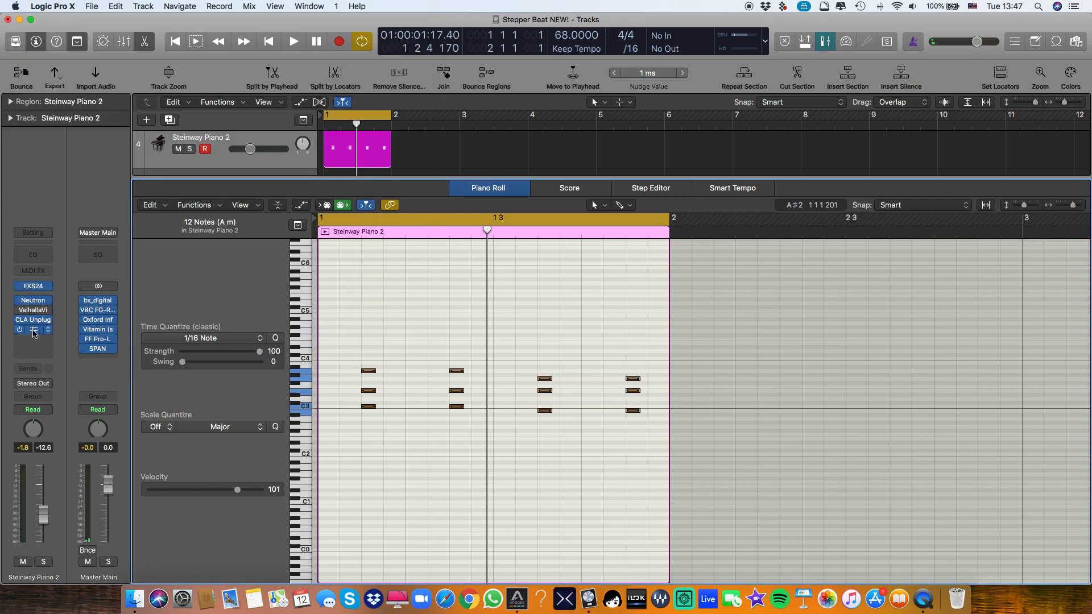
{"action": "left_click", "coordinate": [34, 330]}
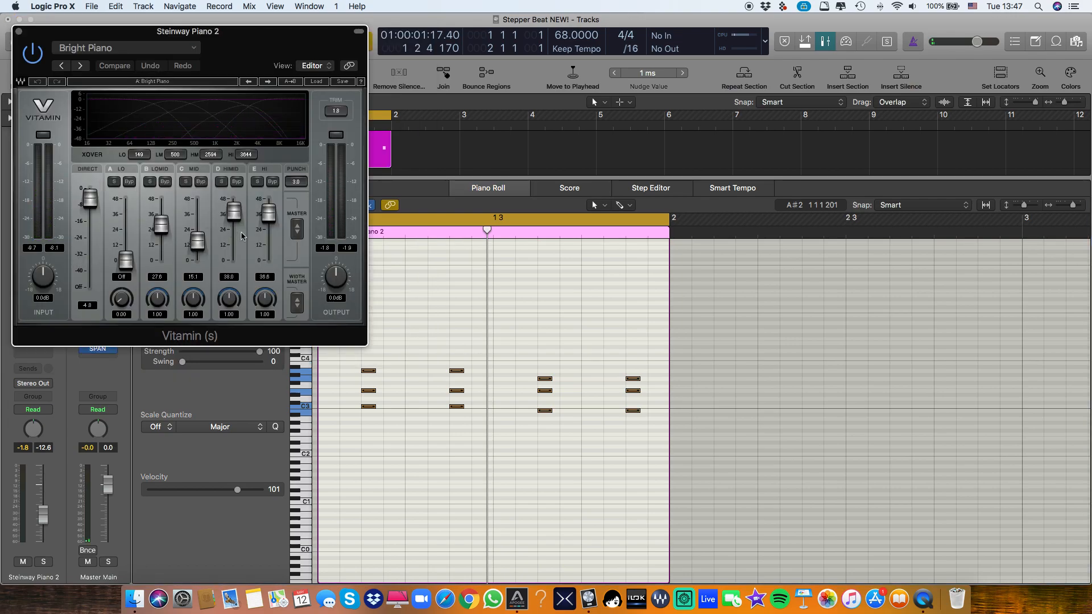
{"action": "left_click", "coordinate": [19, 32]}
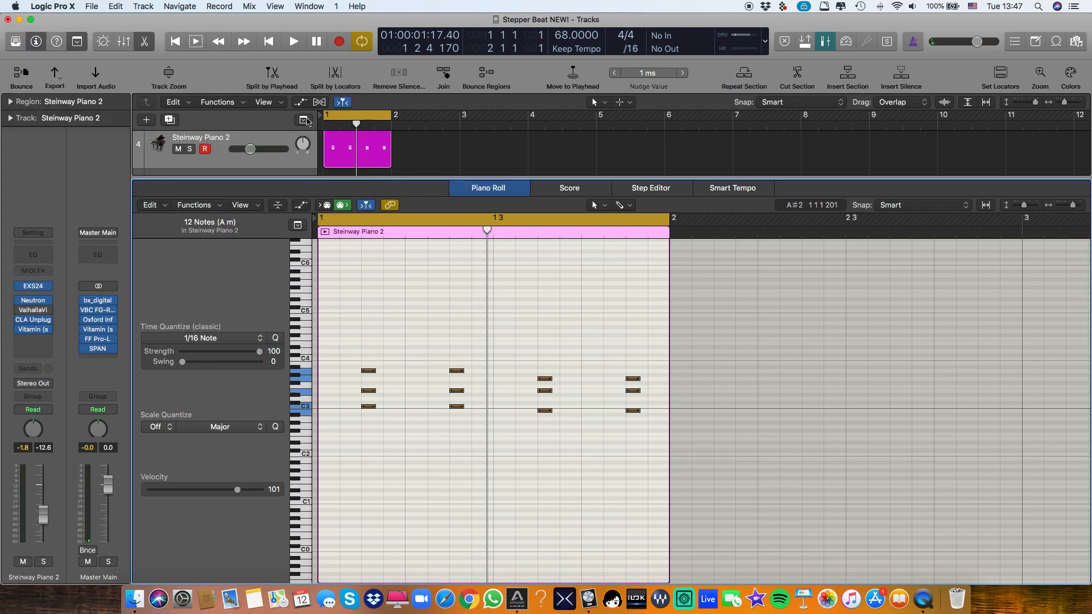
- Copy the piano region to bar 2, join both into a two-bar region, and copy that to bar 3 to fill four bars
{"action": "key", "text": "space"}
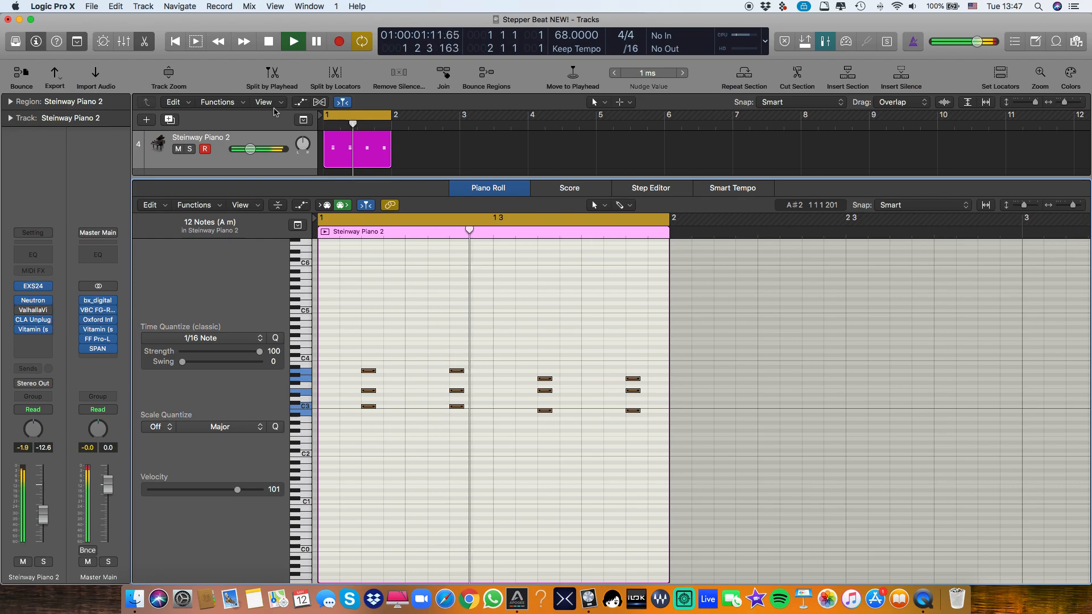
{"action": "key", "text": "e"}
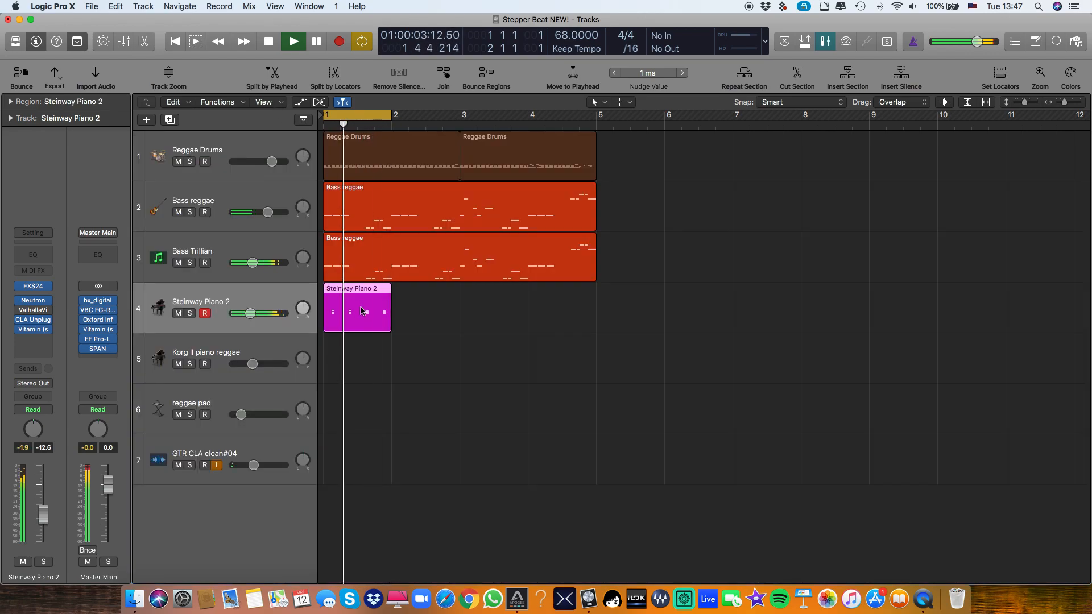
{"action": "left_click_drag", "start_coordinate": [362, 311], "coordinate": [431, 312]}
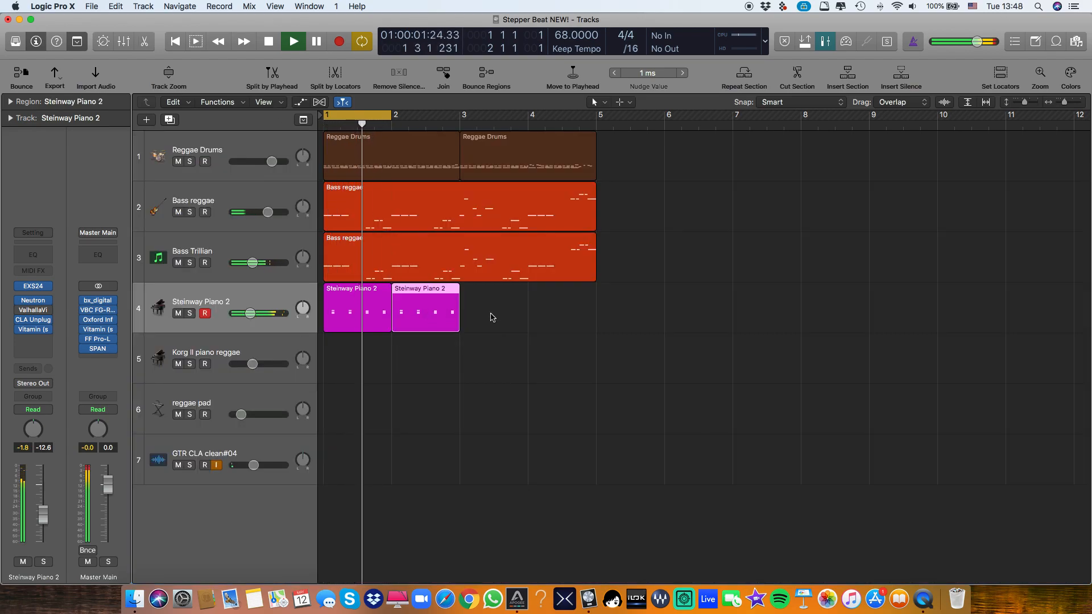
{"action": "left_click", "coordinate": [345, 321], "text": "shift"}
{"action": "key", "text": "super+j"}
{"action": "left_click_drag", "start_coordinate": [345, 322], "coordinate": [475, 307]}
{"action": "key", "text": "space"}
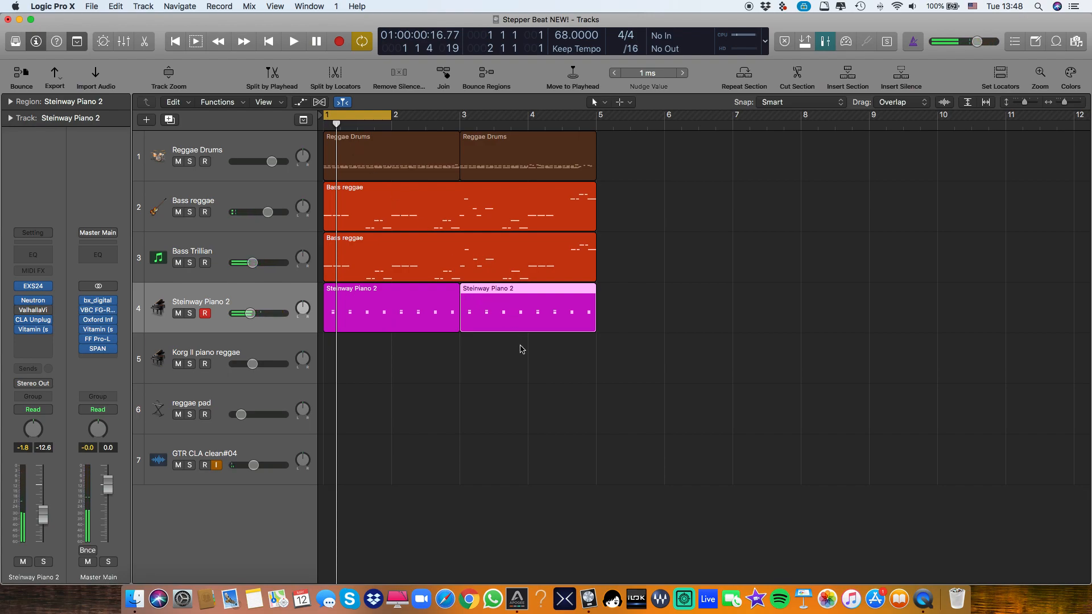
- Copy both Steinway piano regions to the Korg II piano reggae track and check its M1 instrument patch
{"action": "left_click_drag", "start_coordinate": [522, 349], "coordinate": [378, 346]}
{"action": "left_click", "coordinate": [269, 358]}
{"action": "mouse_move", "coordinate": [35, 286]}
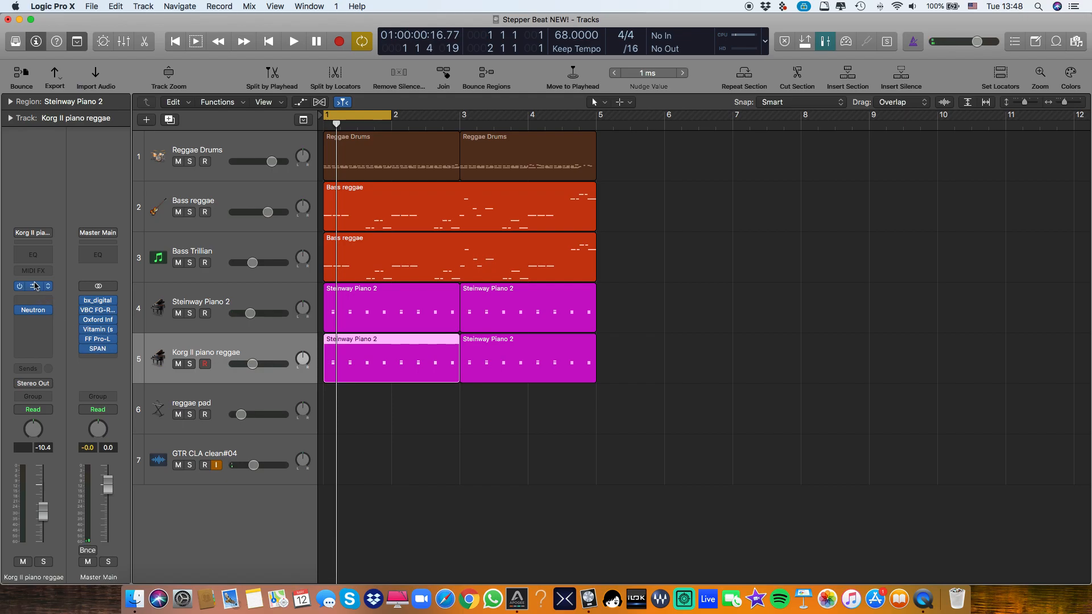
{"action": "left_click", "coordinate": [33, 287]}
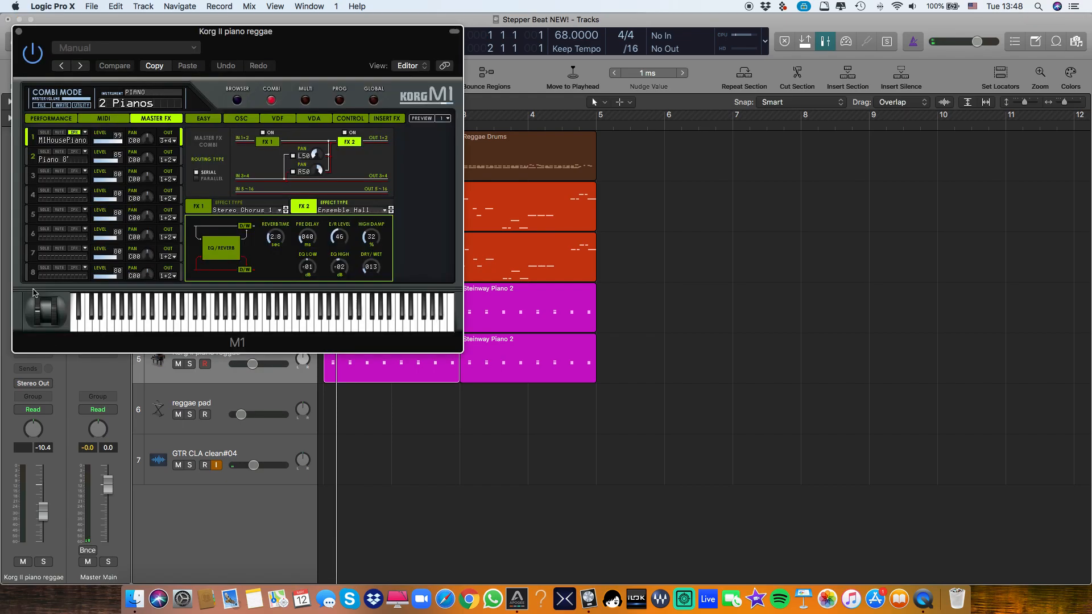
{"action": "left_click", "coordinate": [18, 32]}
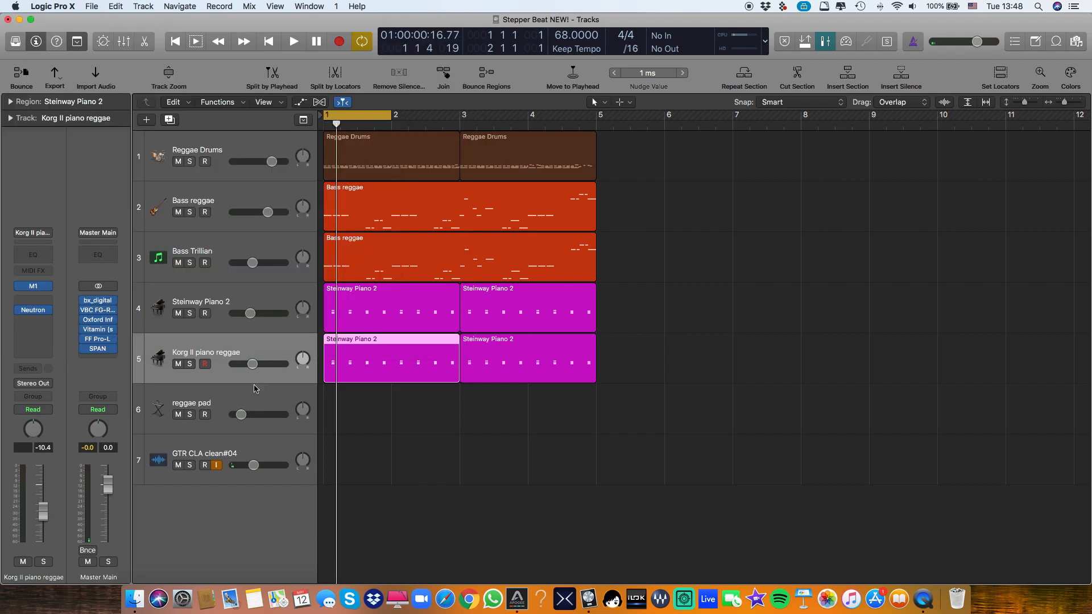
- Mute the Steinway Piano 2 track, play the Korg piano with the drums and bass, and select both Korg regions
{"action": "left_click", "coordinate": [178, 313]}
{"action": "key", "text": "space"}
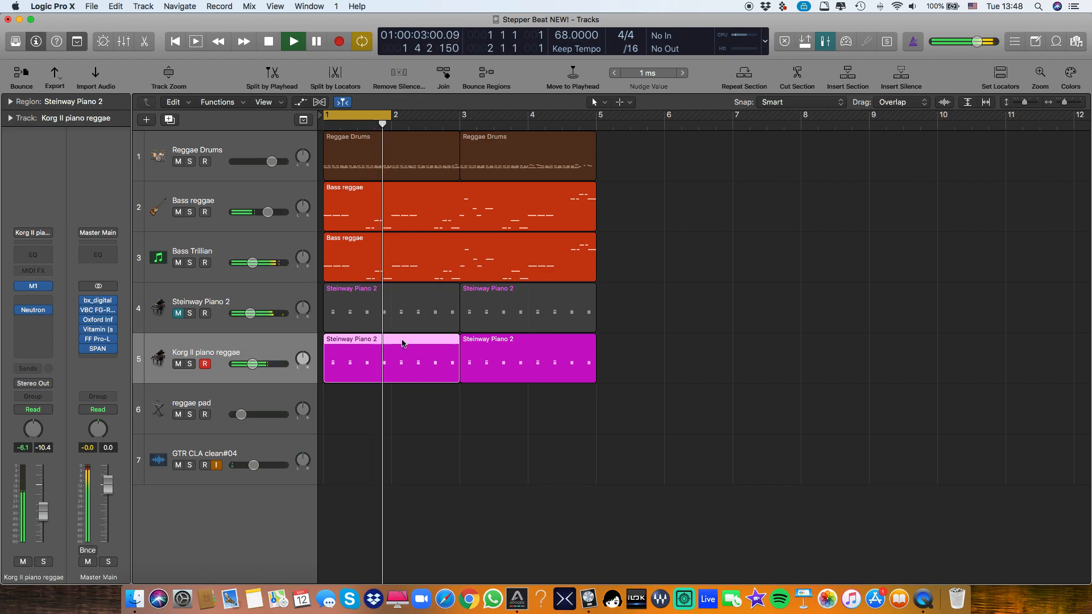
{"action": "left_click_drag", "start_coordinate": [504, 393], "coordinate": [411, 371]}
{"action": "key", "text": "space"}
- Transpose all notes in both Korg II piano reggae regions up one octave in the Piano Roll
{"action": "key", "text": "p"}
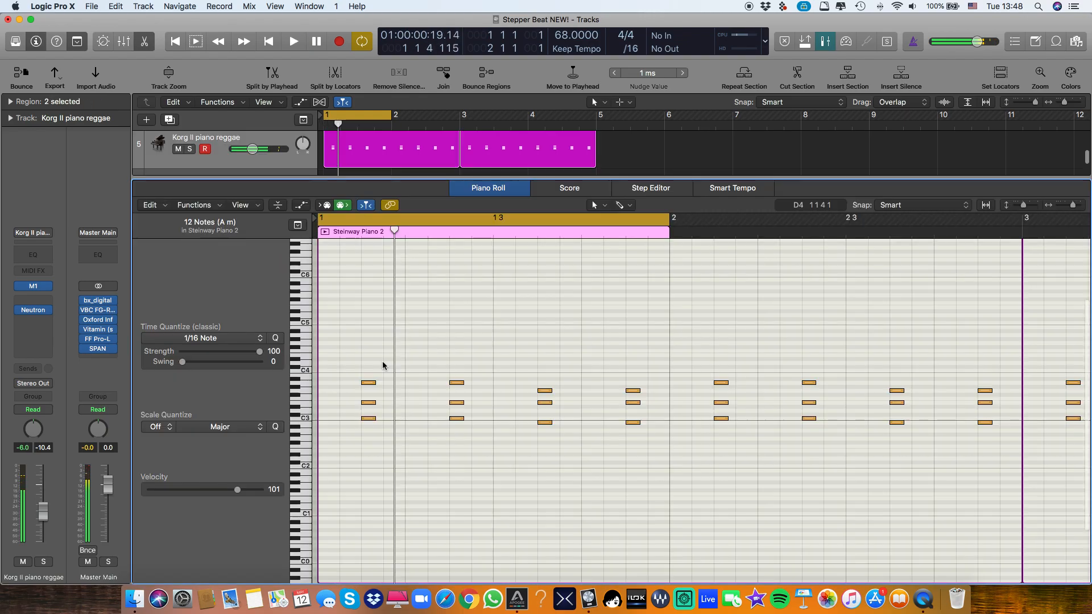
{"action": "key", "text": "super+Left"}
{"action": "key", "text": "super+Left"}
{"action": "key", "text": "super+Left"}
{"action": "key", "text": "super+Left"}
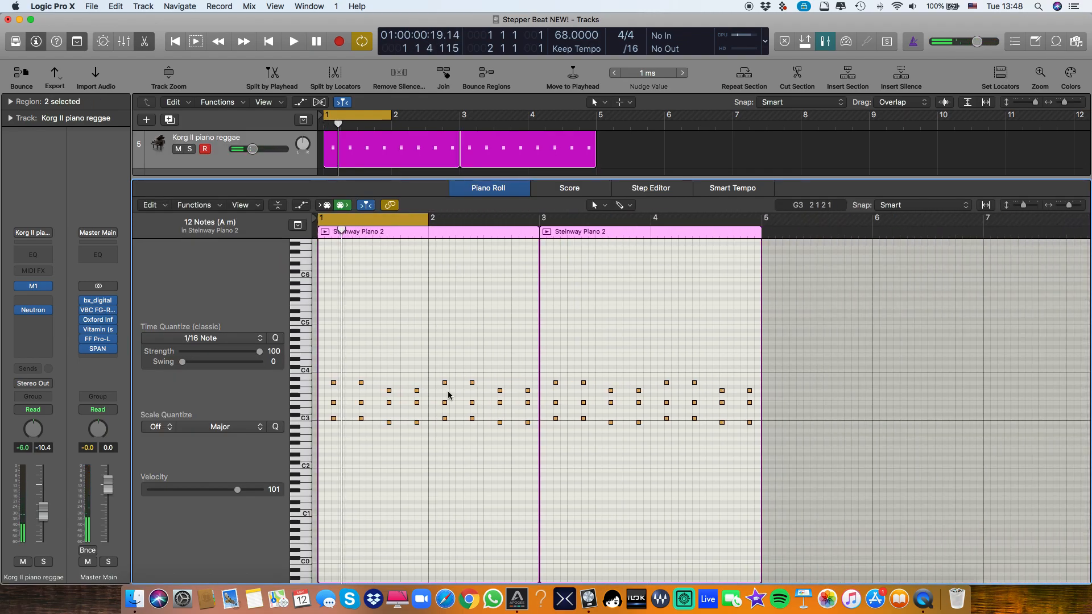
{"action": "key", "text": "super+a"}
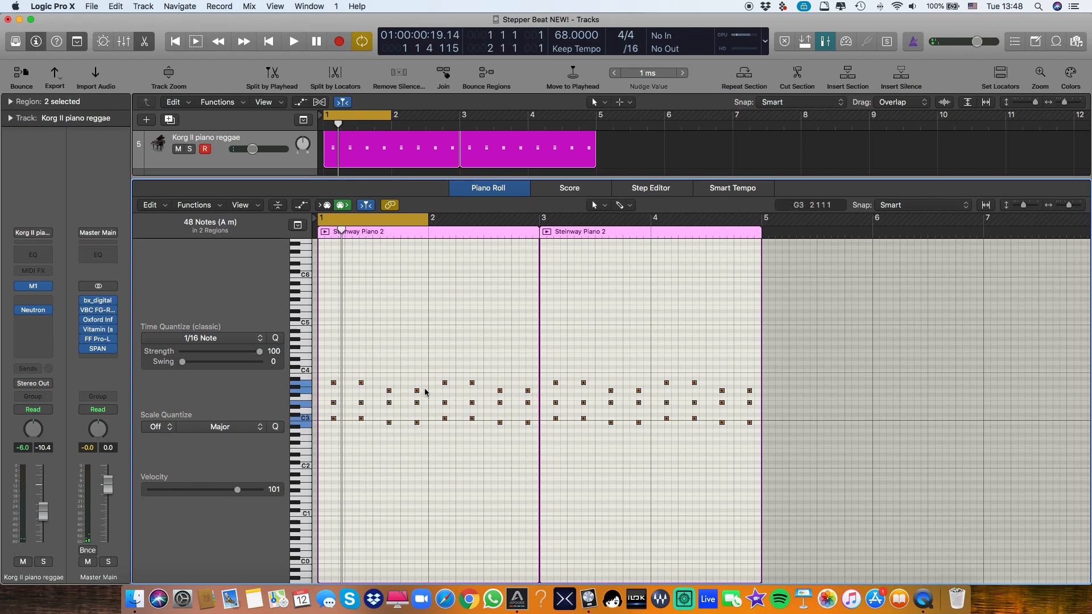
{"action": "scroll", "coordinate": [354, 443], "scroll_direction": "right", "scroll_amount": 5}
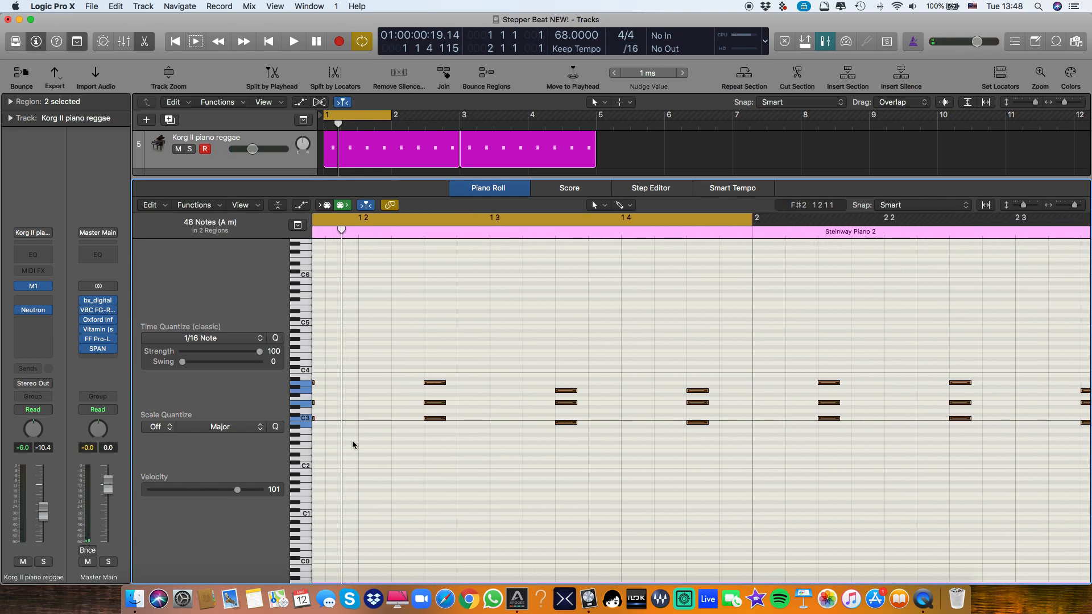
{"action": "scroll", "coordinate": [398, 427], "scroll_direction": "left", "scroll_amount": 3}
{"action": "scroll", "coordinate": [409, 422], "scroll_direction": "up", "scroll_amount": 5}
{"action": "scroll", "coordinate": [408, 423], "scroll_direction": "down", "scroll_amount": 5}
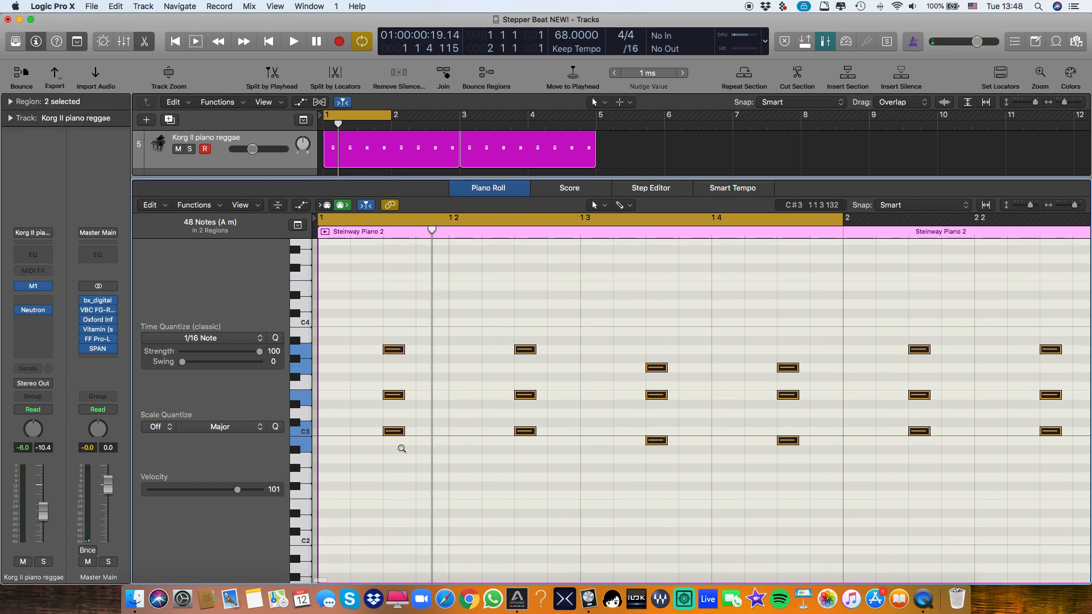
{"action": "left_click_drag", "start_coordinate": [392, 424], "coordinate": [392, 356]}
- Play the loop, raise the Korg II piano reggae level to -8.0 dB, and close the note editor
{"action": "key", "text": "space"}
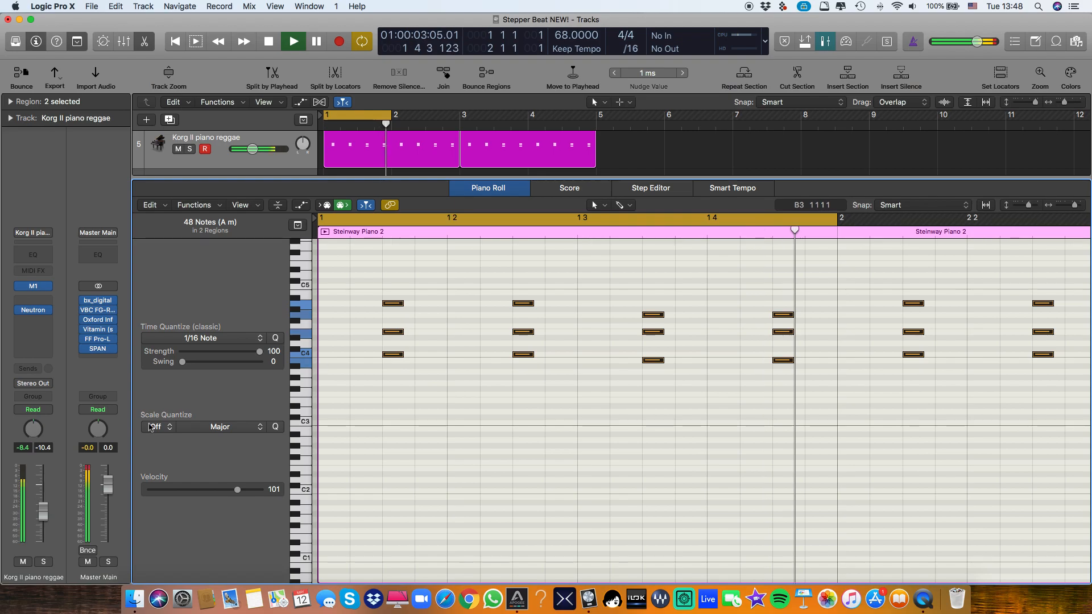
{"action": "left_click_drag", "start_coordinate": [44, 512], "coordinate": [44, 508]}
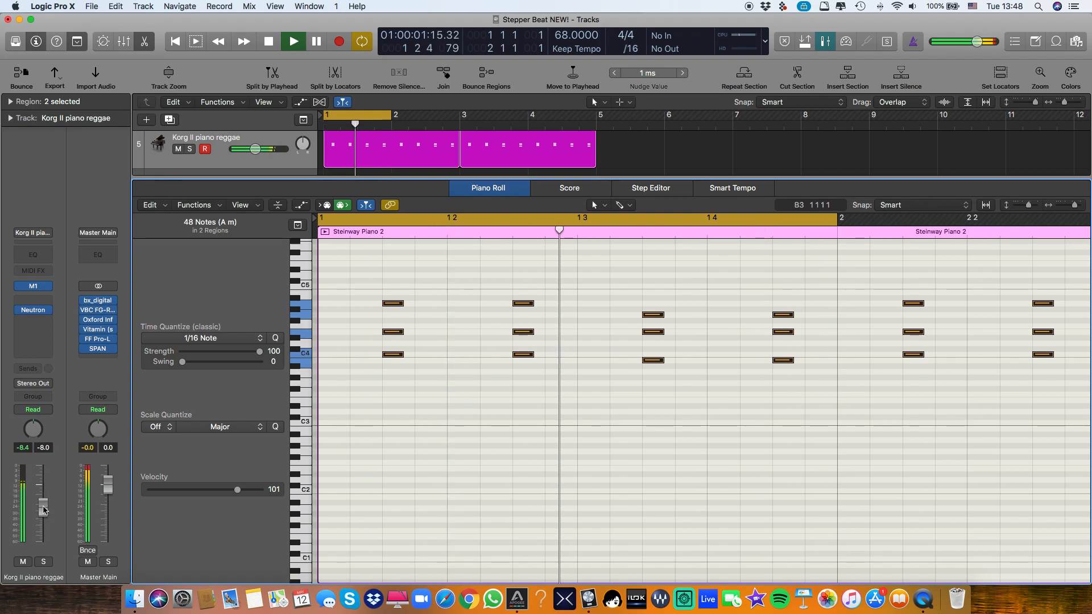
{"action": "key", "text": "p"}
- Unmute the Steinway Piano 2 track and lower its level to -20.5 dB during playback
{"action": "left_click", "coordinate": [196, 320]}
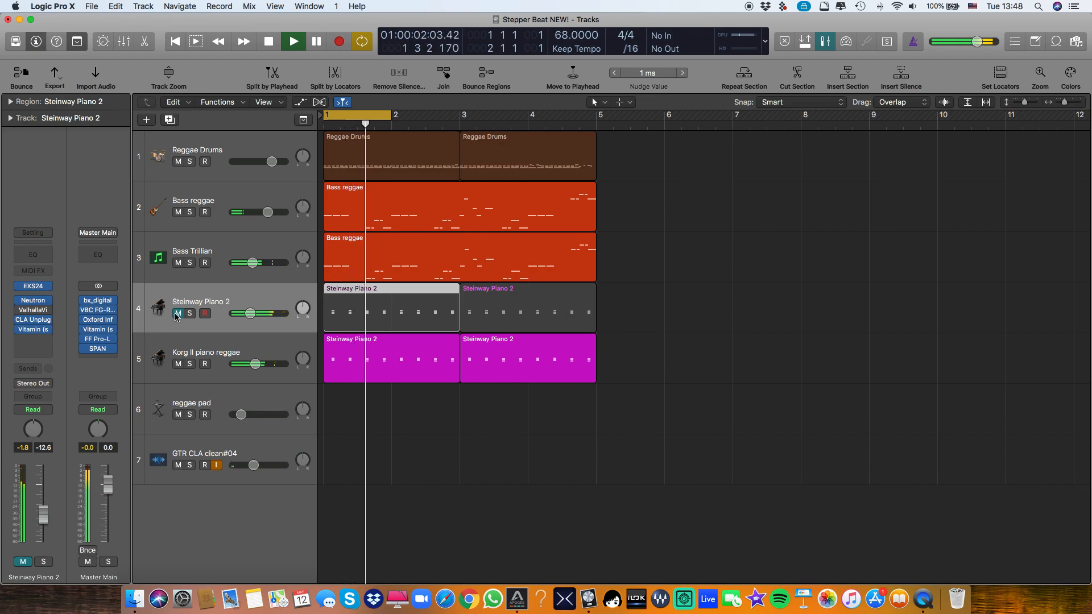
{"action": "left_click", "coordinate": [178, 313]}
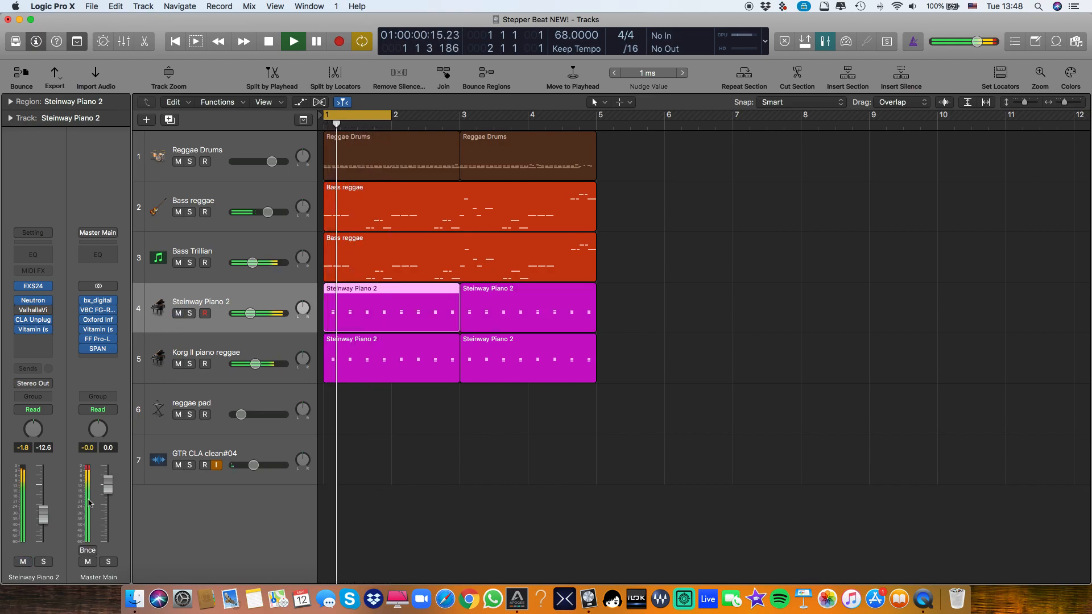
{"action": "left_click_drag", "start_coordinate": [250, 313], "coordinate": [244, 313]}
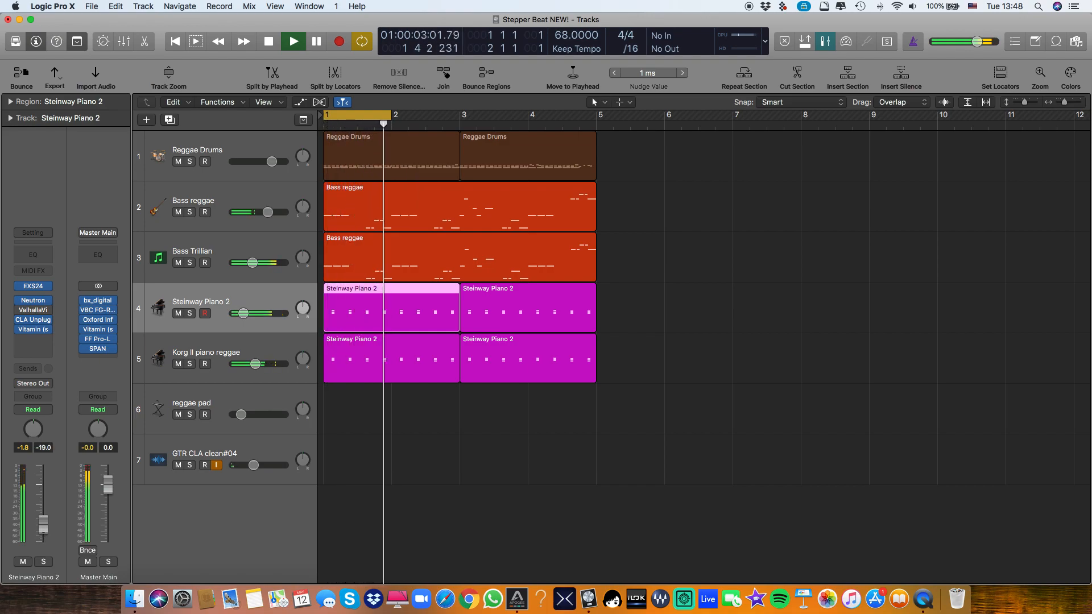
{"action": "left_click_drag", "start_coordinate": [43, 533], "coordinate": [43, 534]}
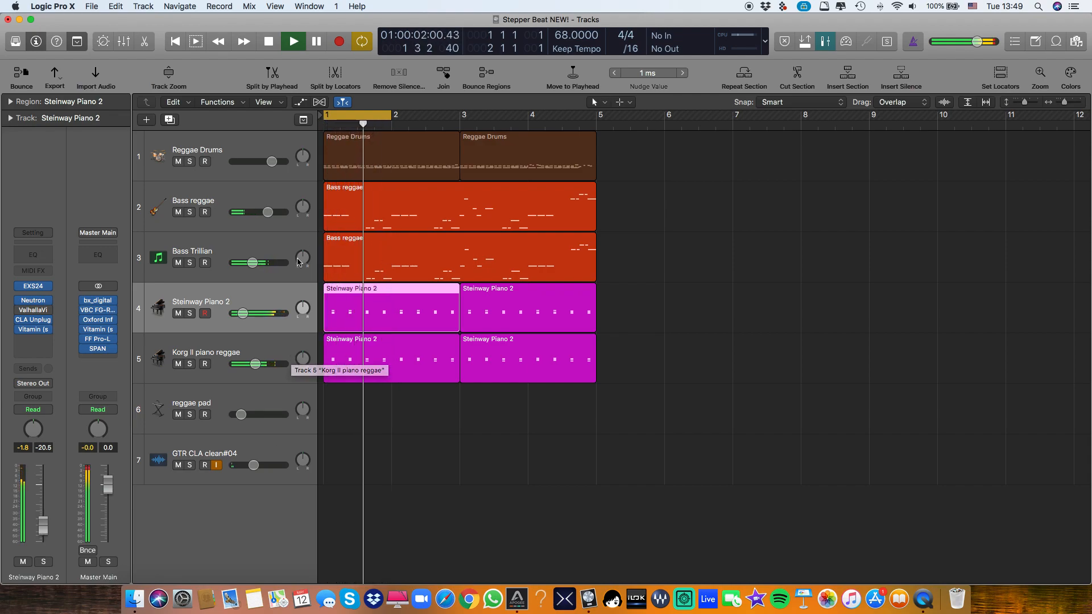
{"action": "key", "text": "space"}
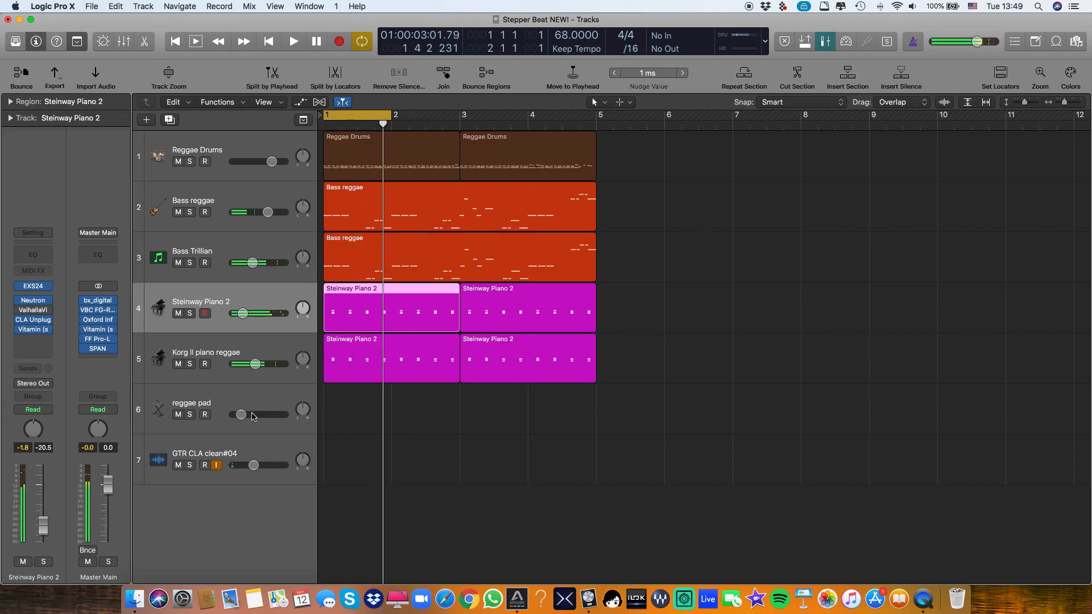
- Create an empty MIDI region in bar 1 of the reggae pad track and open it in the Piano Roll
{"action": "left_click", "coordinate": [238, 409]}
{"action": "right_click", "coordinate": [367, 411]}
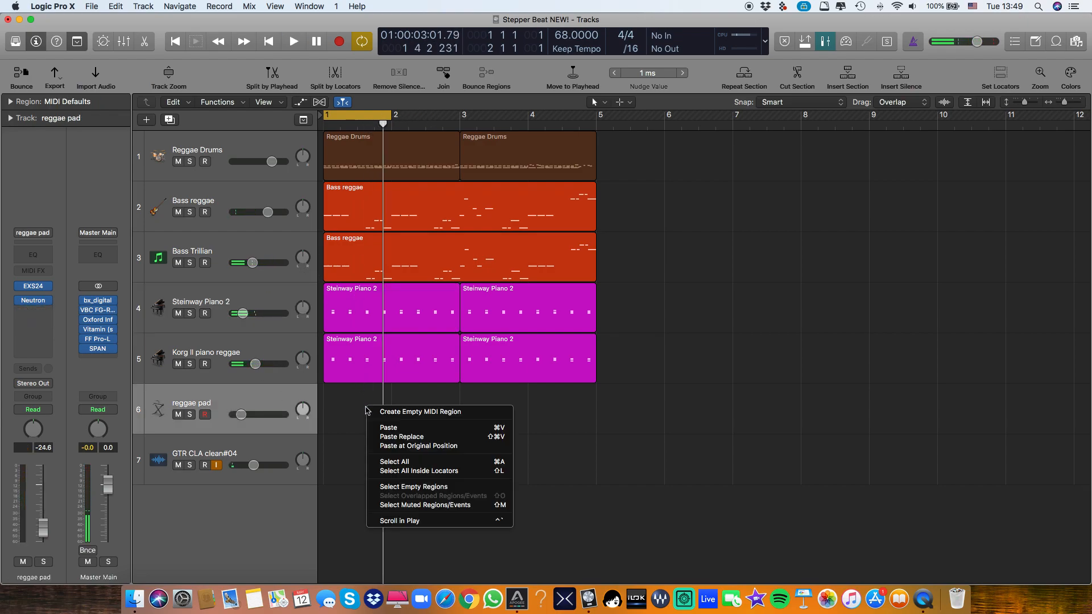
{"action": "left_click", "coordinate": [393, 411]}
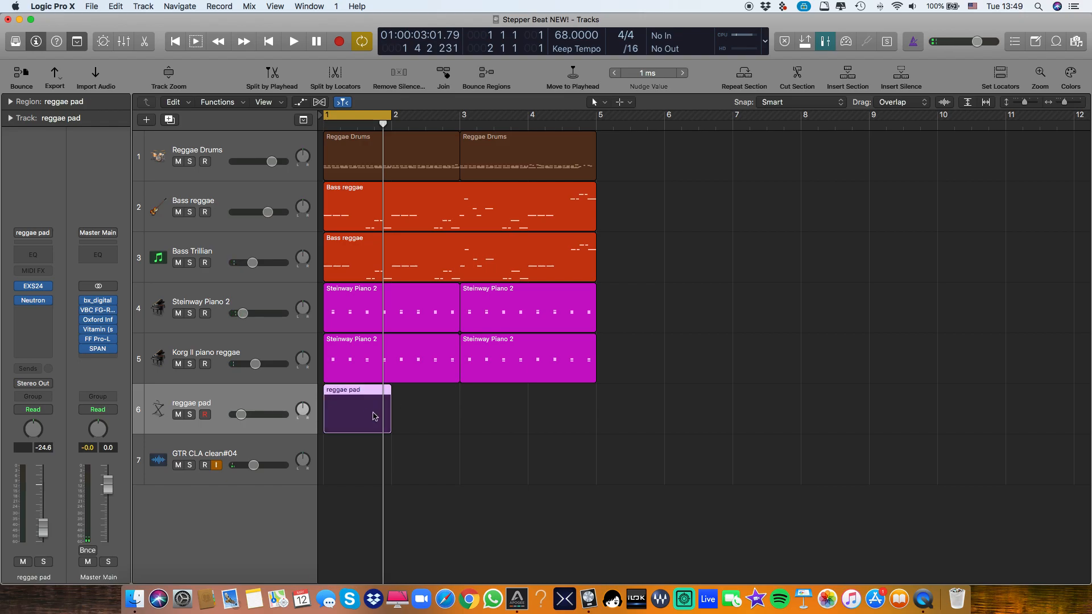
{"action": "double_click", "coordinate": [365, 417]}
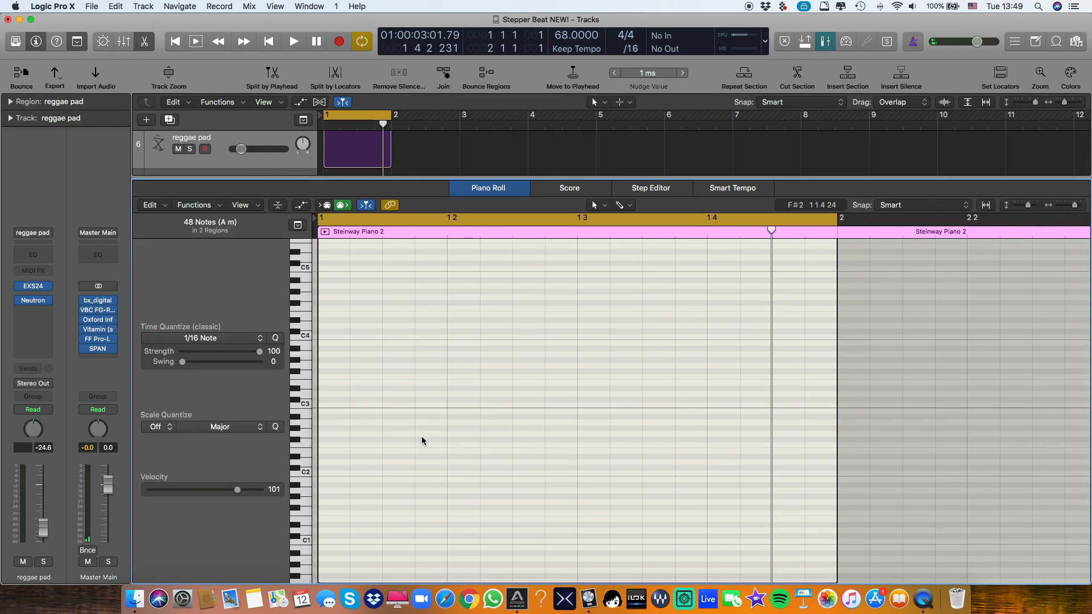
- Draw an A minor chord (A1, C2, E2) at the start of the pad region and set the track level to -5.9 dB
{"action": "key", "text": "t"}
{"action": "key", "text": "p"}
{"action": "left_click", "coordinate": [333, 470]}
{"action": "key", "text": "t"}
{"action": "key", "text": "t"}
{"action": "mouse_move", "coordinate": [335, 469]}
{"action": "left_mouse_down"}
{"action": "mouse_move", "coordinate": [334, 495]}
{"action": "mouse_move", "coordinate": [331, 469]}
{"action": "left_mouse_up"}
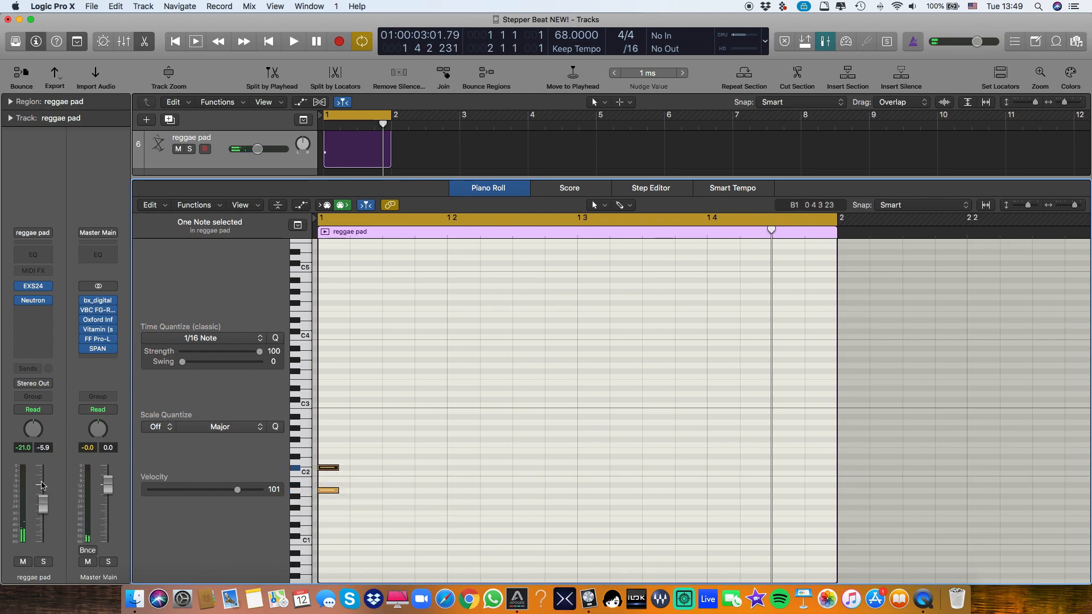
{"action": "mouse_move", "coordinate": [325, 470]}
{"action": "left_mouse_down"}
{"action": "mouse_move", "coordinate": [335, 477]}
{"action": "mouse_move", "coordinate": [329, 453]}
{"action": "left_mouse_up"}
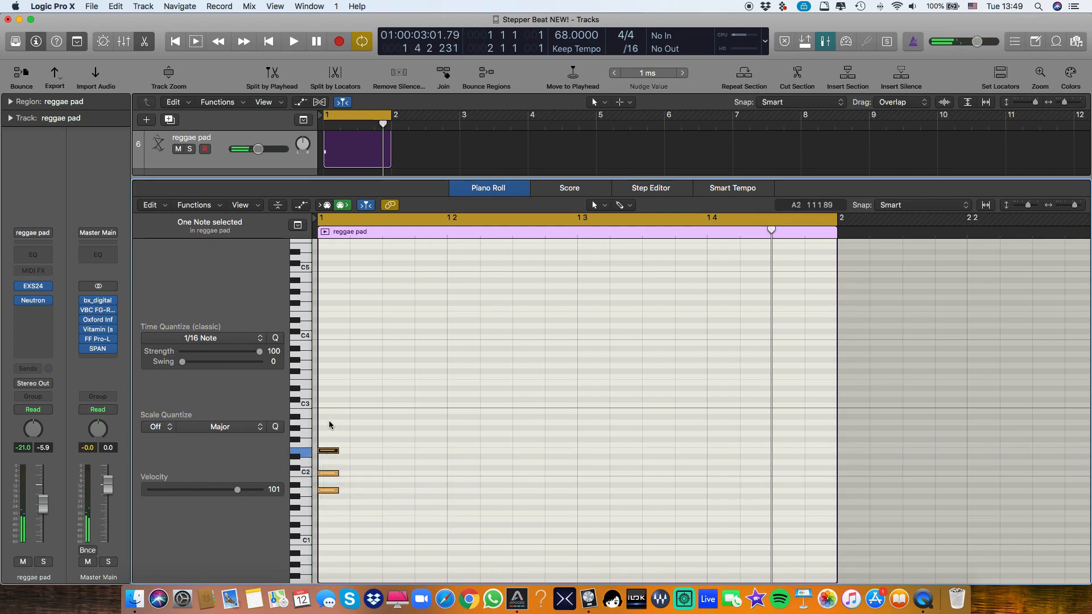
- Lengthen the three pad chord notes to one full beat and play the result
{"action": "left_click_drag", "start_coordinate": [336, 492], "coordinate": [447, 491]}
{"action": "key", "text": "space"}
{"action": "key", "text": "space"}
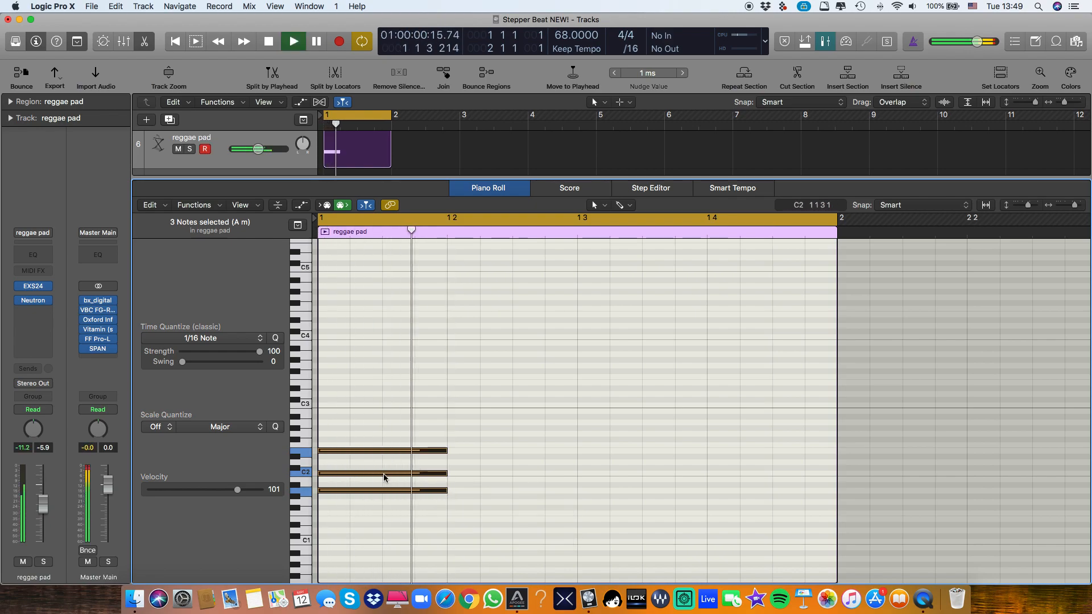
- Raise the pad's A minor chord one octave and lower the reggae pad level to -12.6 dB
{"action": "left_click_drag", "start_coordinate": [359, 494], "coordinate": [357, 422]}
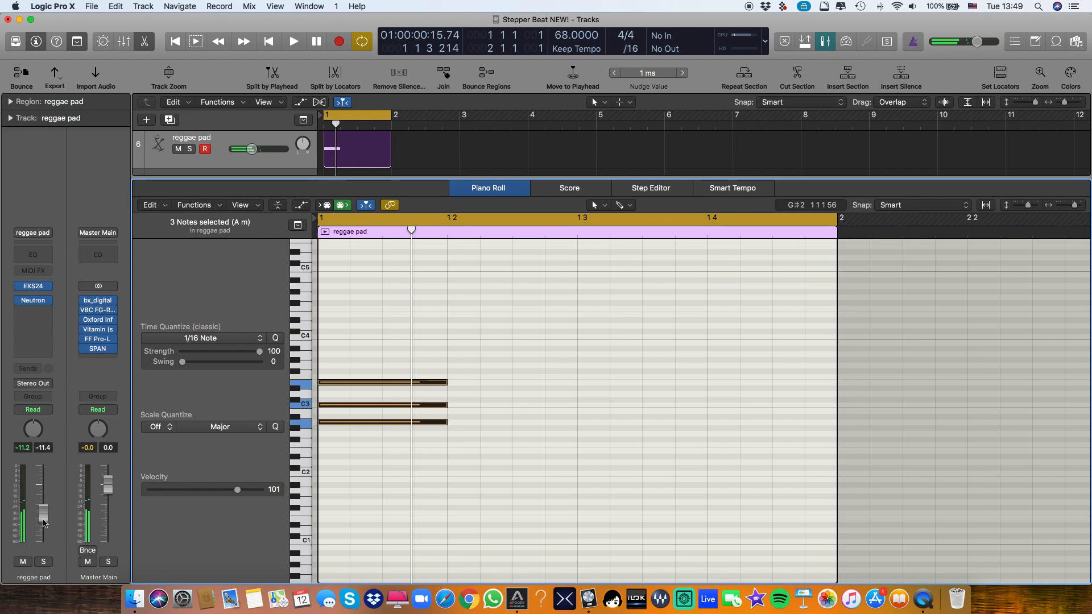
{"action": "key", "text": "space"}
{"action": "key", "text": "space"}
- Copy the A minor chord to beat 2 and move its notes to form an E minor chord (E3, G3, B3)
{"action": "left_click_drag", "start_coordinate": [373, 347], "coordinate": [474, 361]}
{"action": "left_click", "coordinate": [486, 428]}
{"action": "left_click_drag", "start_coordinate": [475, 422], "coordinate": [462, 377]}
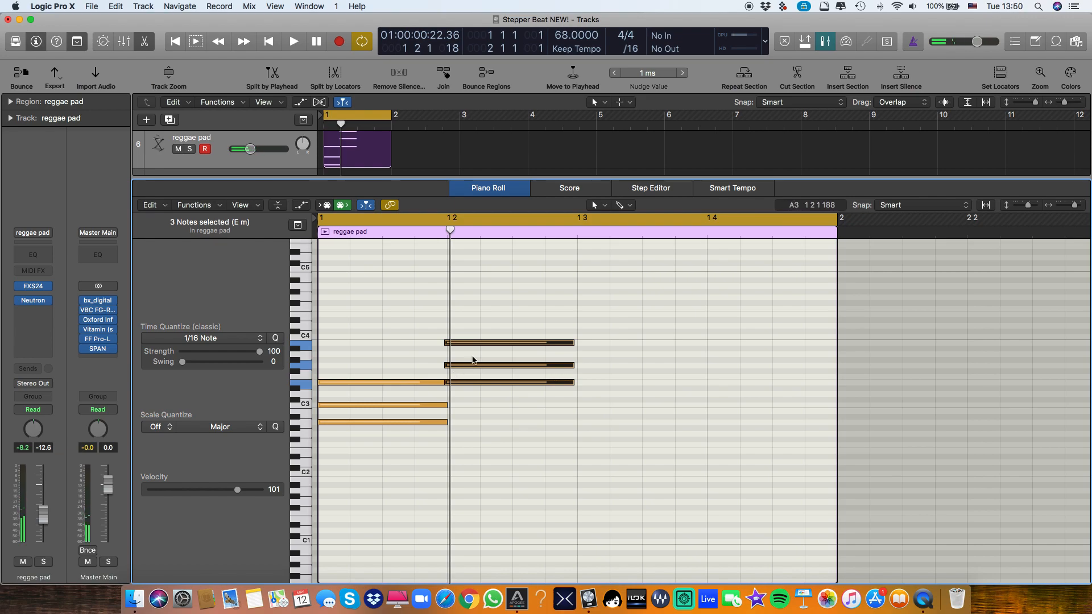
{"action": "left_click", "coordinate": [472, 359]}
{"action": "left_click_drag", "start_coordinate": [475, 367], "coordinate": [491, 342]}
{"action": "left_click_drag", "start_coordinate": [500, 399], "coordinate": [499, 400]}
- Copy both pad chords to beats 3 and 4, and set the velocity of all pad notes to 53
{"action": "left_click_drag", "start_coordinate": [541, 291], "coordinate": [635, 424]}
{"action": "left_click_drag", "start_coordinate": [777, 452], "coordinate": [309, 308]}
{"action": "left_click_drag", "start_coordinate": [238, 492], "coordinate": [197, 500]}
{"action": "key", "text": "space"}
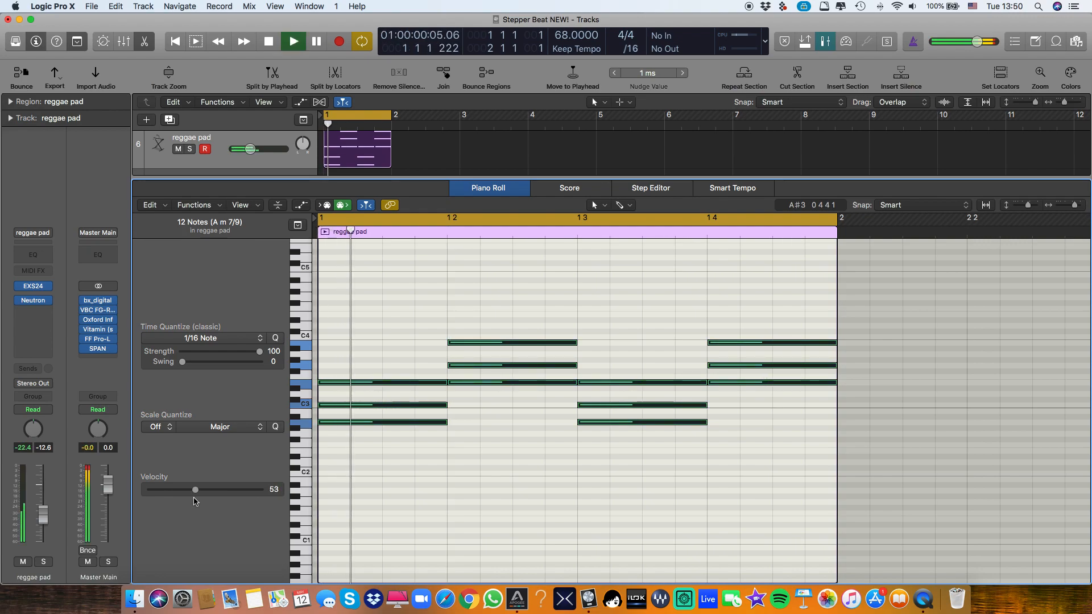
{"action": "key", "text": "space"}
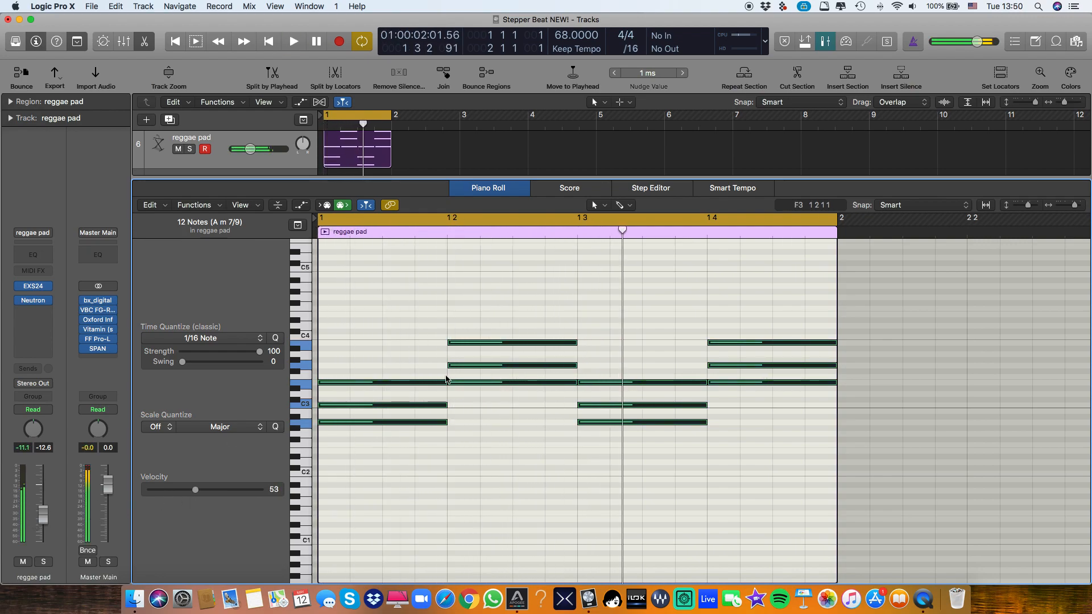
- Delete the E minor chord on beat 2 and extend the first A minor chord to fill beats 1 and 2
{"action": "left_click_drag", "start_coordinate": [491, 285], "coordinate": [509, 384]}
{"action": "key", "text": "Delete"}
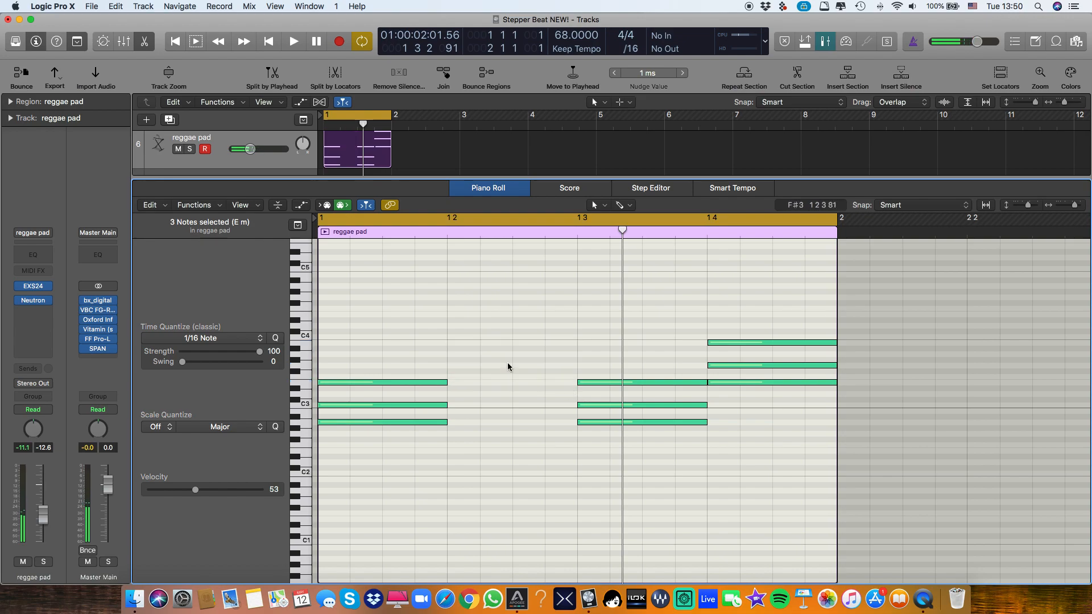
{"action": "left_click_drag", "start_coordinate": [435, 343], "coordinate": [572, 426]}
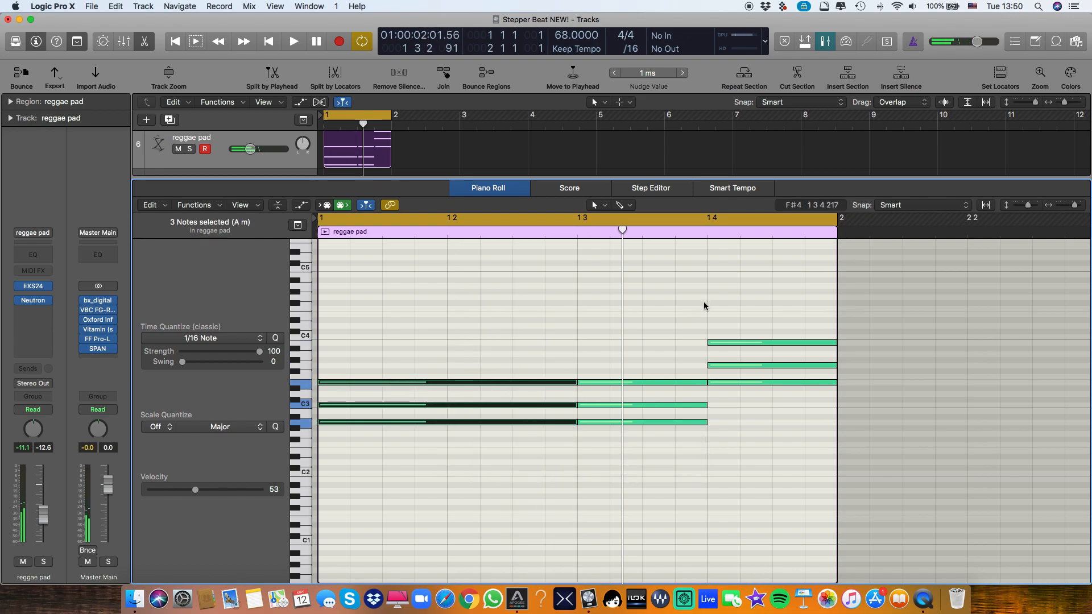
- Delete the A minor chord on beat 3 and extend the last E minor chord back to start on beat 3
{"action": "left_click_drag", "start_coordinate": [719, 298], "coordinate": [745, 395]}
{"action": "left_click", "coordinate": [744, 396]}
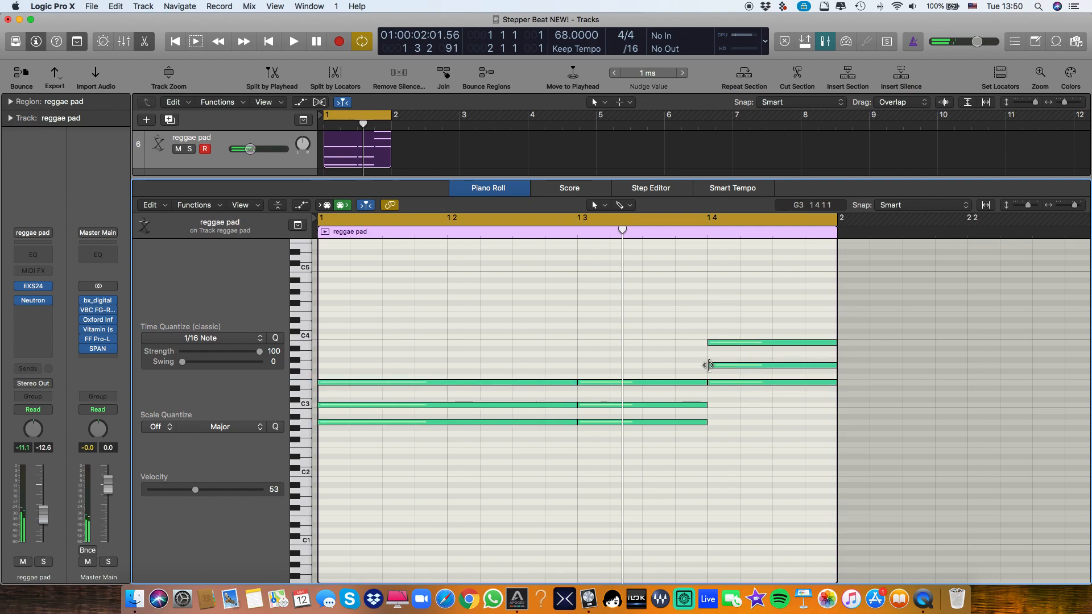
{"action": "left_click_drag", "start_coordinate": [749, 314], "coordinate": [762, 405]}
{"action": "left_click_drag", "start_coordinate": [648, 357], "coordinate": [661, 441]}
{"action": "key", "text": "Delete"}
{"action": "left_click_drag", "start_coordinate": [736, 367], "coordinate": [577, 414]}
- Lower the reggae pad level to -19.5 dB during playback and copy the pad region to fill bars 1 to 4
{"action": "key", "text": "space"}
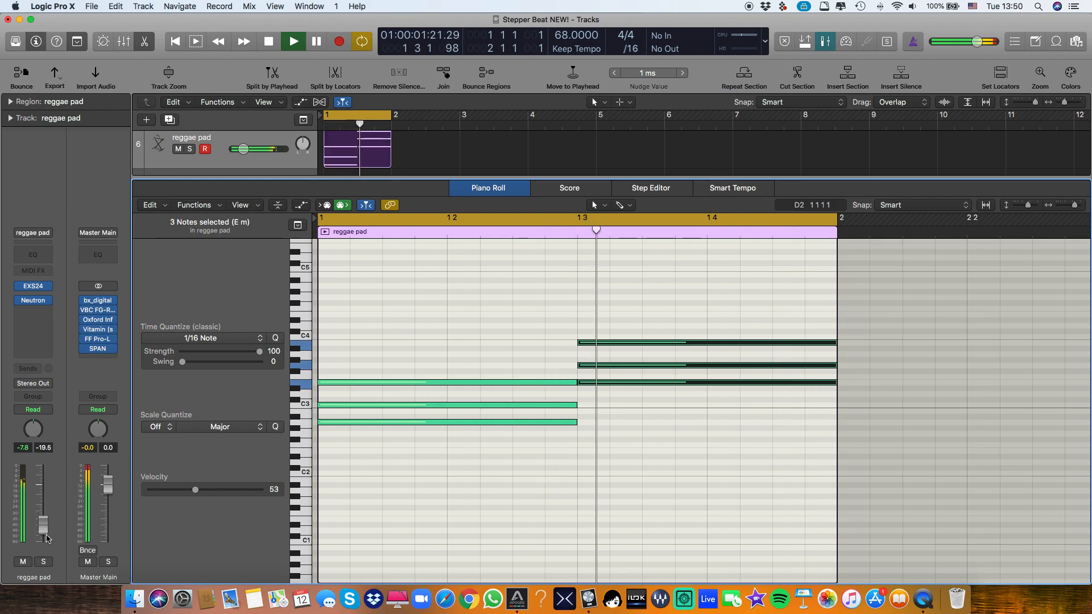
{"action": "key", "text": "space"}
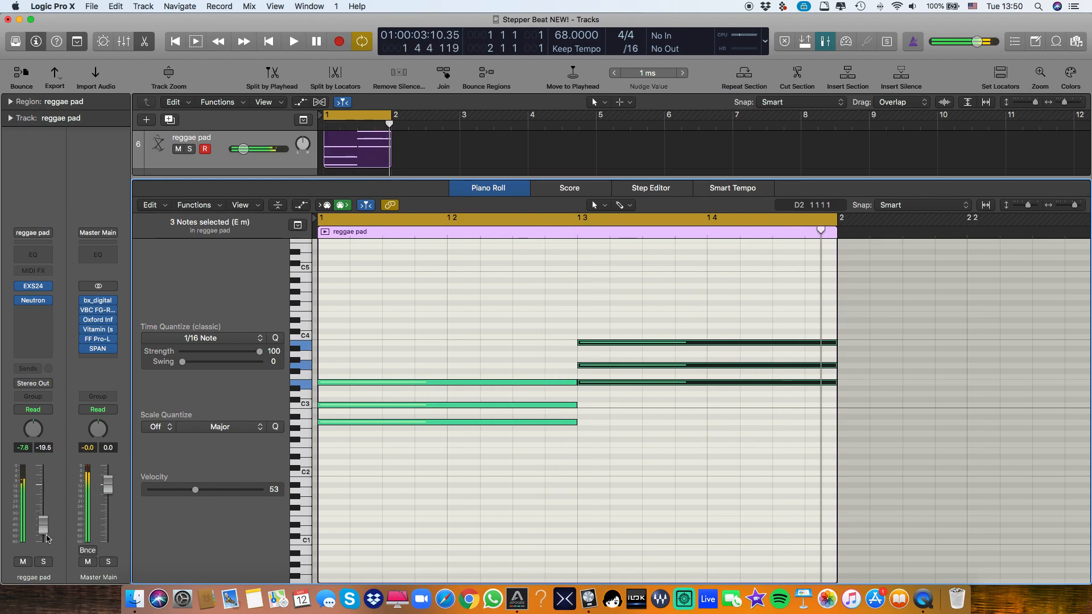
{"action": "key", "text": "e"}
{"action": "left_click_drag", "start_coordinate": [380, 411], "coordinate": [324, 434]}
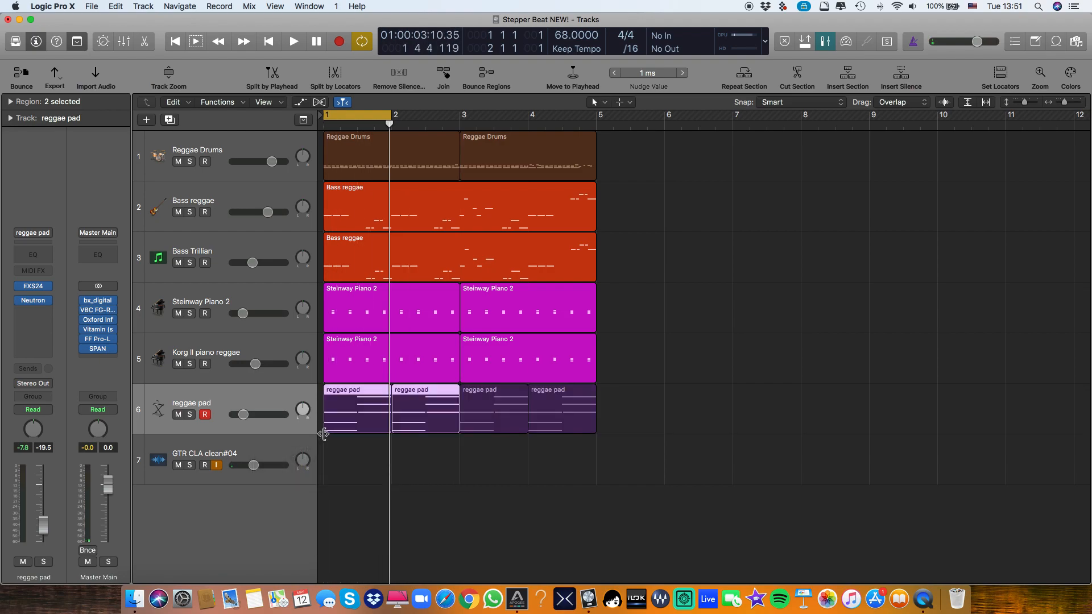
{"action": "left_click_drag", "start_coordinate": [620, 214], "coordinate": [551, 247]}
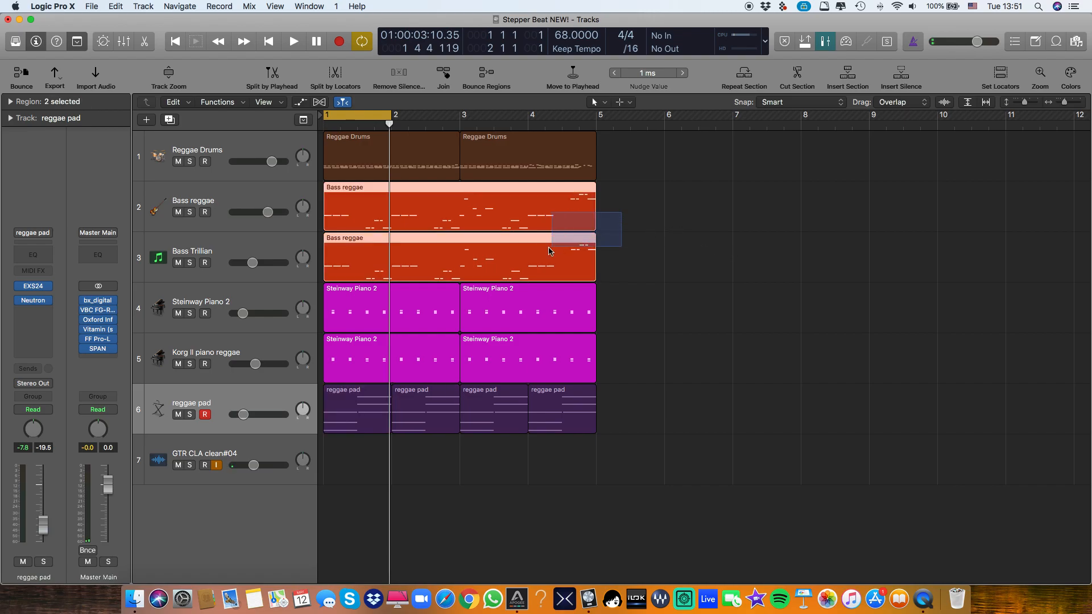
{"action": "double_click", "coordinate": [508, 224]}
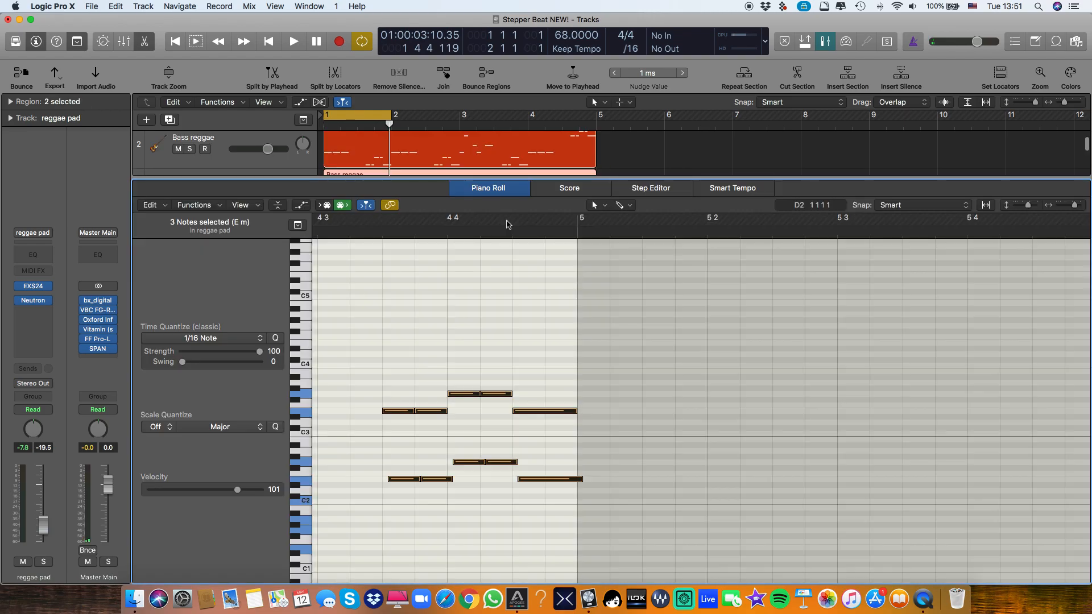
{"action": "scroll", "coordinate": [544, 439], "scroll_direction": "left", "scroll_amount": 10}
{"action": "key", "text": "super+Left"}
{"action": "key", "text": "super+Left"}
{"action": "key", "text": "super+Up"}
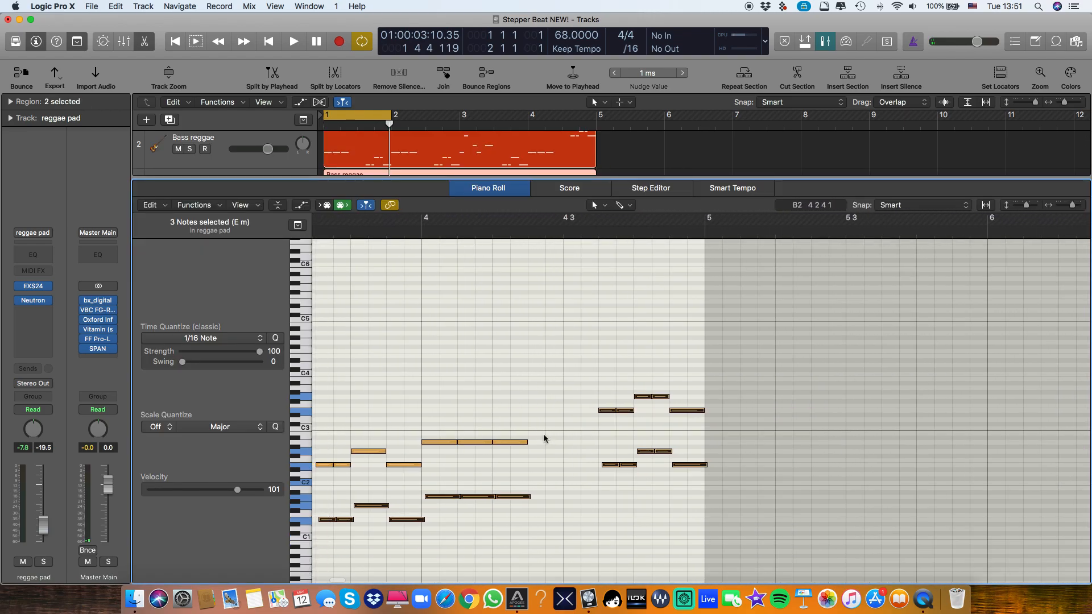
{"action": "scroll", "coordinate": [544, 438], "scroll_direction": "left", "scroll_amount": 5}
{"action": "left_click", "coordinate": [620, 159]}
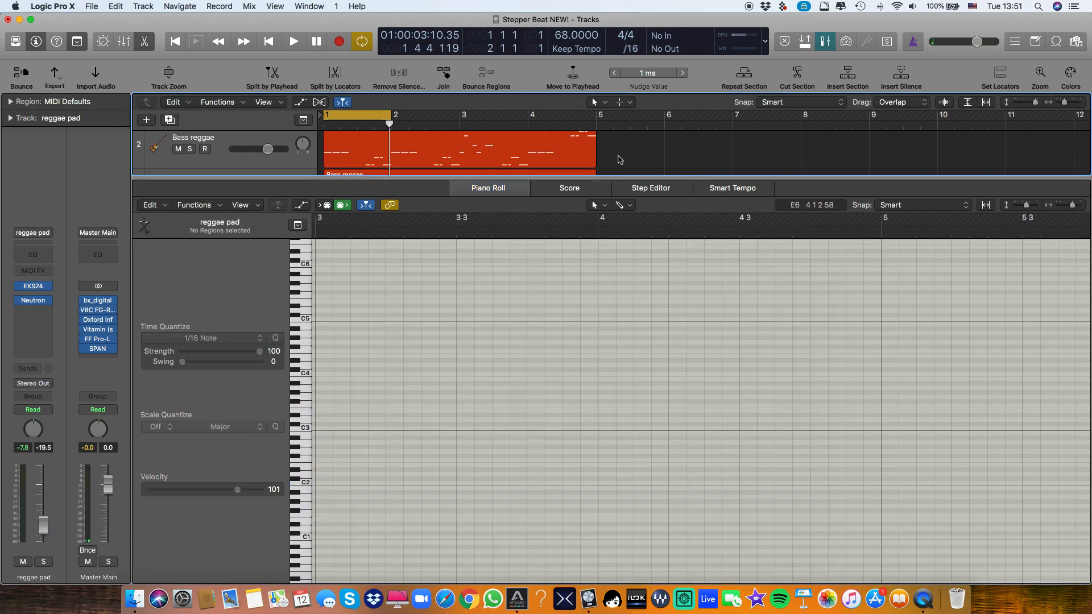
{"action": "key", "text": "p"}
- Set the velocity of all notes in the Bass reggae track's region to 70
{"action": "double_click", "coordinate": [502, 212]}
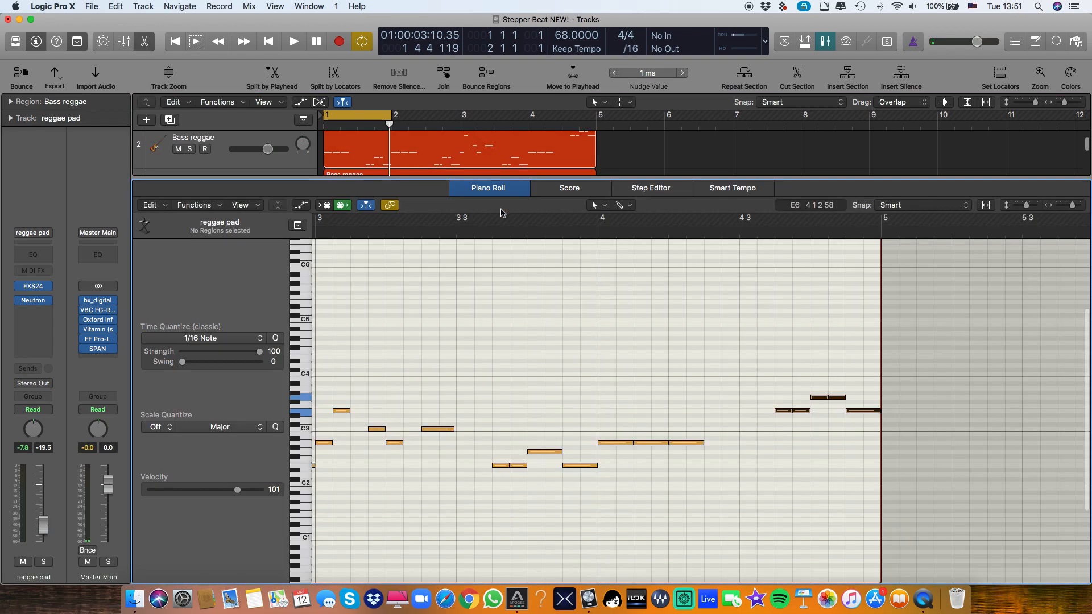
{"action": "key", "text": "super+Left"}
{"action": "key", "text": "super+Left"}
{"action": "key", "text": "super+Left"}
{"action": "scroll", "coordinate": [633, 471], "scroll_direction": "left", "scroll_amount": 8}
{"action": "key", "text": "super+a"}
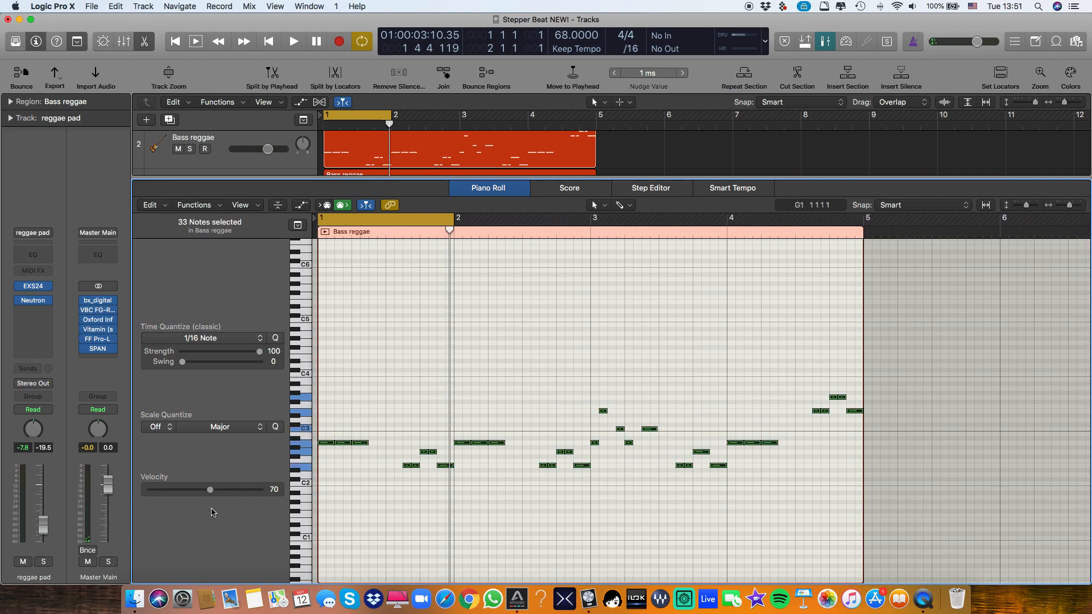
{"action": "key", "text": "p"}
- Open the Bass Trillian region's notes for editing and set the velocity of the selected notes to 67
{"action": "left_click", "coordinate": [703, 230]}
{"action": "double_click", "coordinate": [500, 272]}
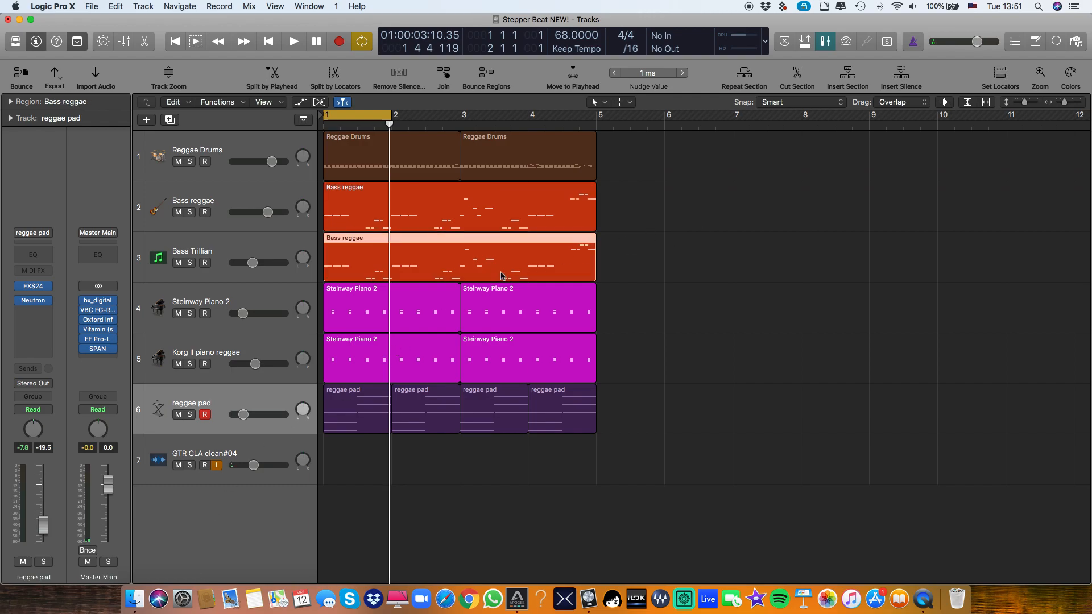
{"action": "key", "text": "p"}
{"action": "double_click", "coordinate": [475, 246]}
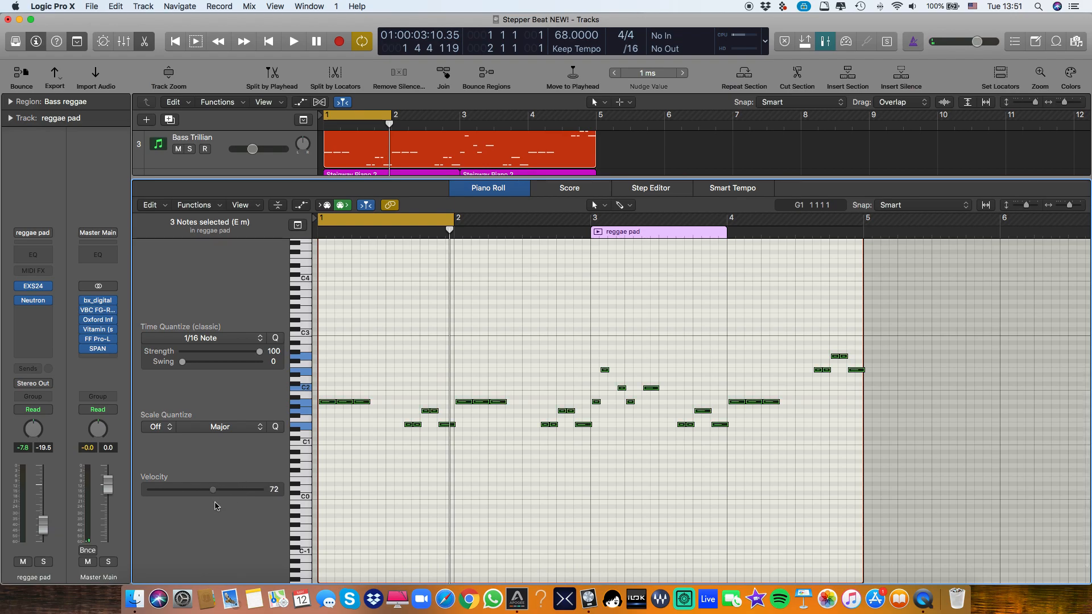
- Raise the Bass Trillian track level to -3.2 dB during playback and select both bass tracks together
{"action": "key", "text": "space"}
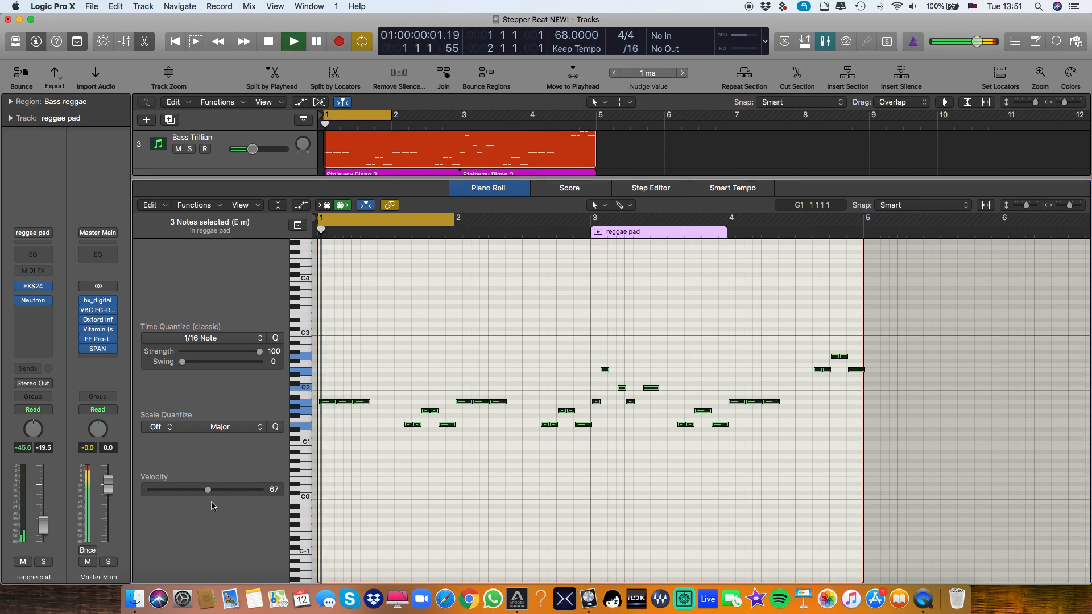
{"action": "key", "text": "e"}
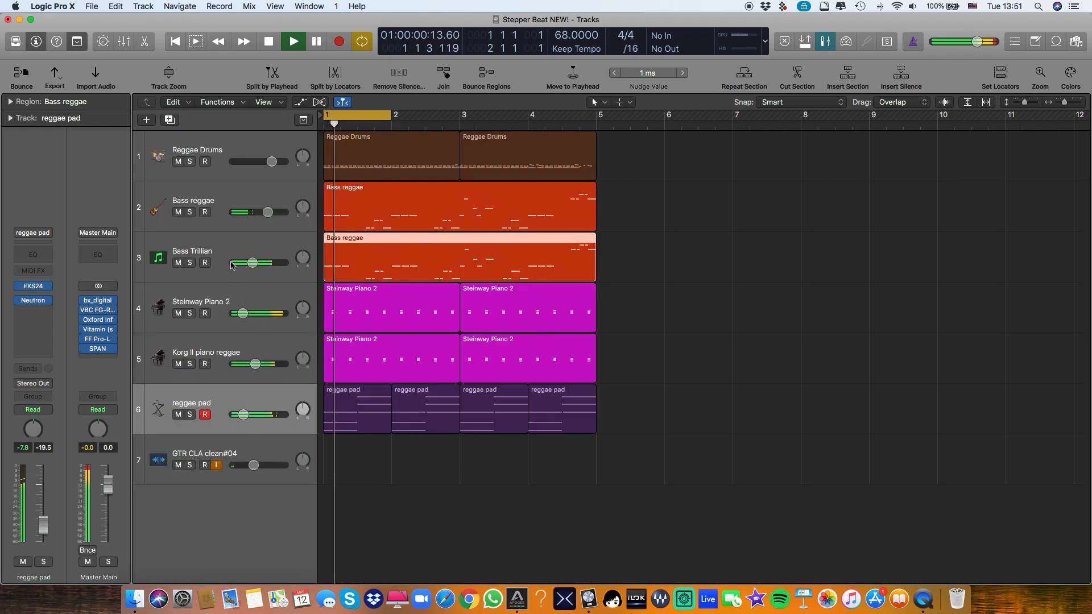
{"action": "left_click", "coordinate": [238, 278]}
{"action": "left_click", "coordinate": [223, 195], "text": "shift"}
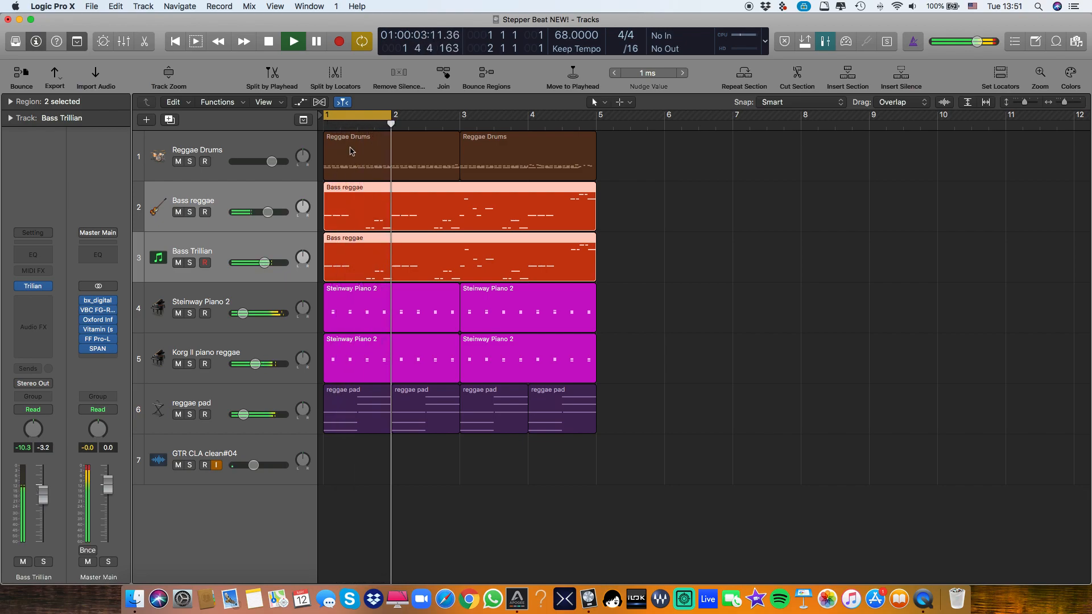
{"action": "key", "text": "space"}
- Extend the cycle range to cover bars 1 to 4 and run a recording pass through the full arrangement
{"action": "left_click_drag", "start_coordinate": [391, 115], "coordinate": [595, 136]}
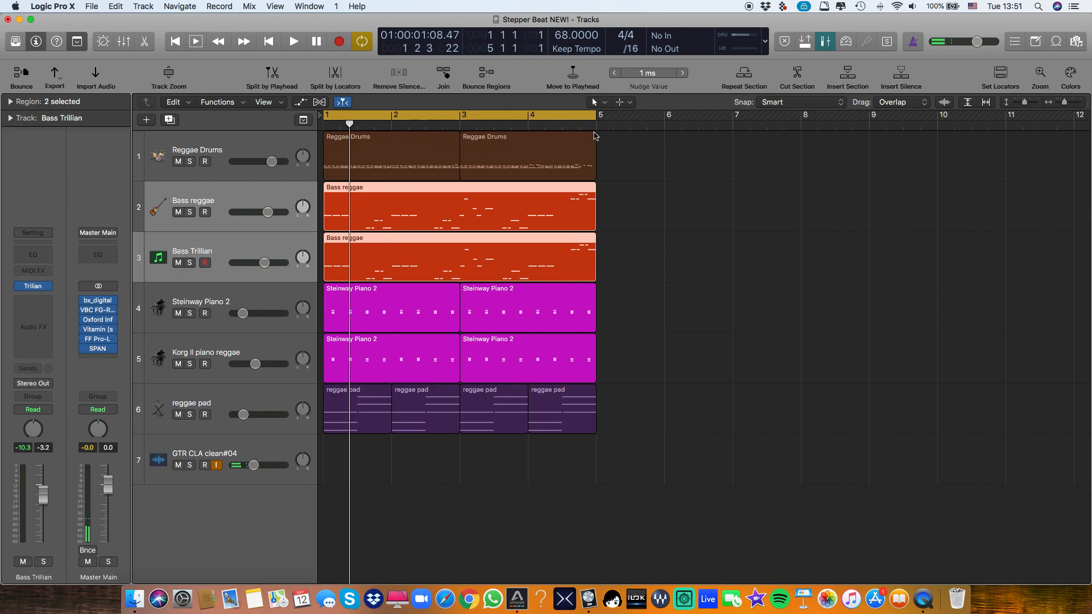
{"action": "key", "text": "r"}
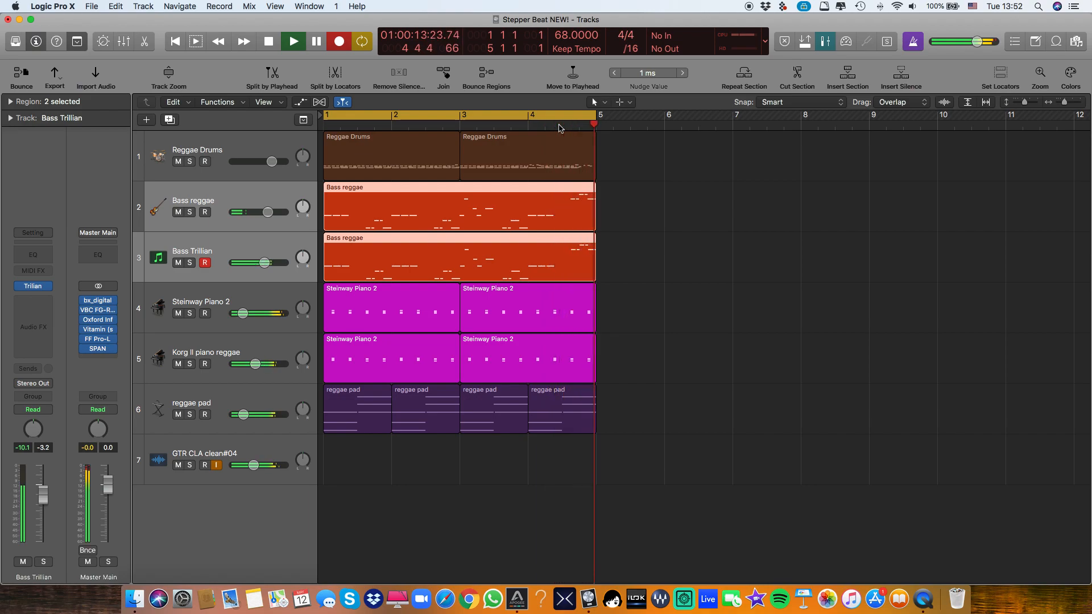
{"action": "key", "text": "space"}
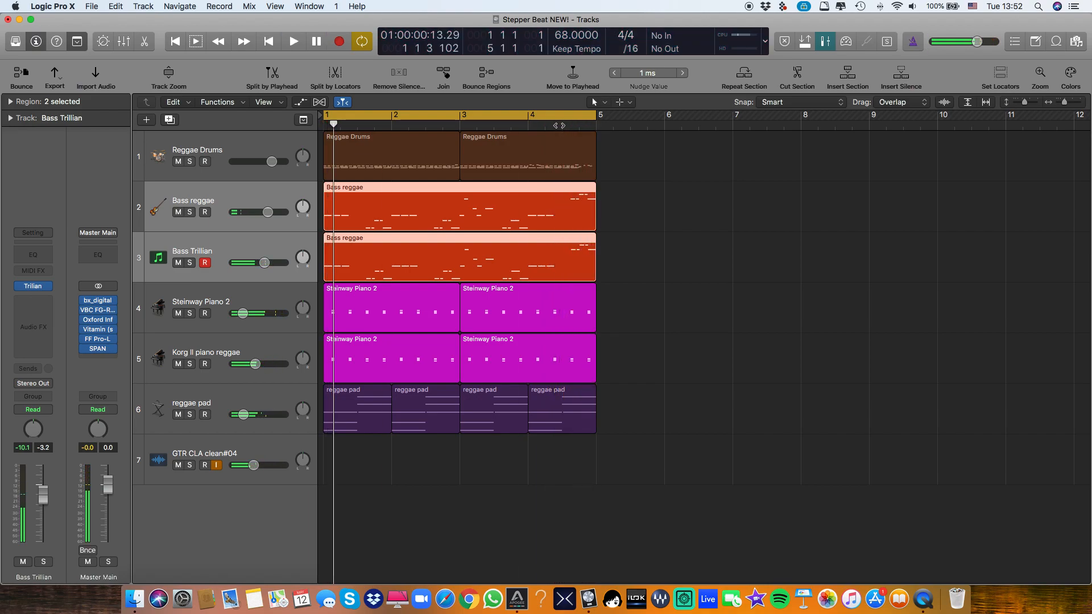